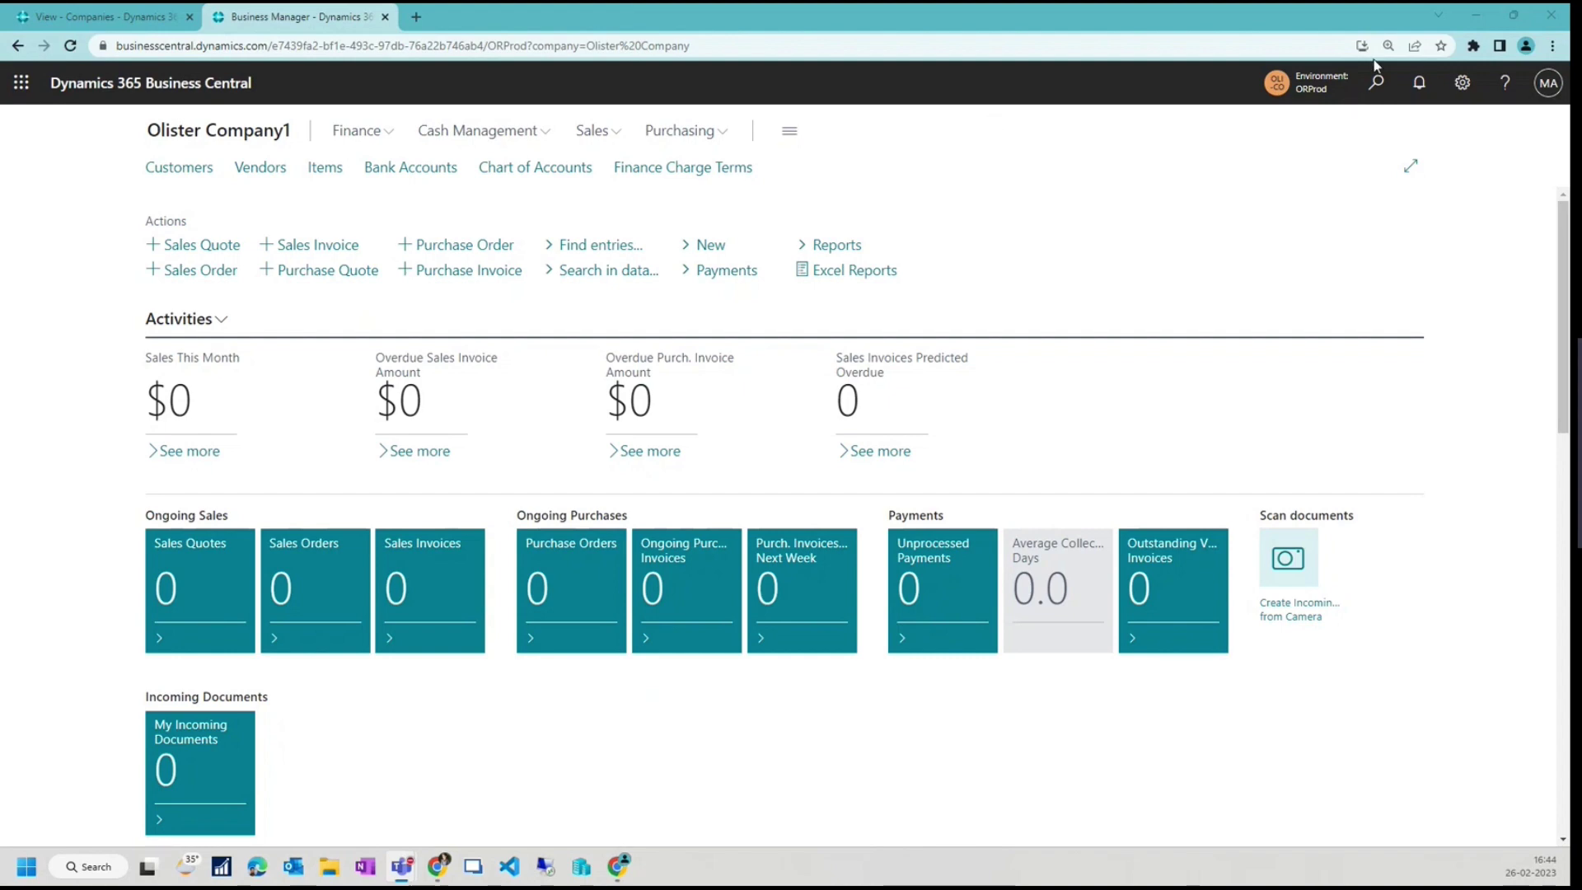
Search for 'Chart of Account' and open the empty Chart of Accounts list.
{"action": "left_click", "coordinate": [1376, 82]}
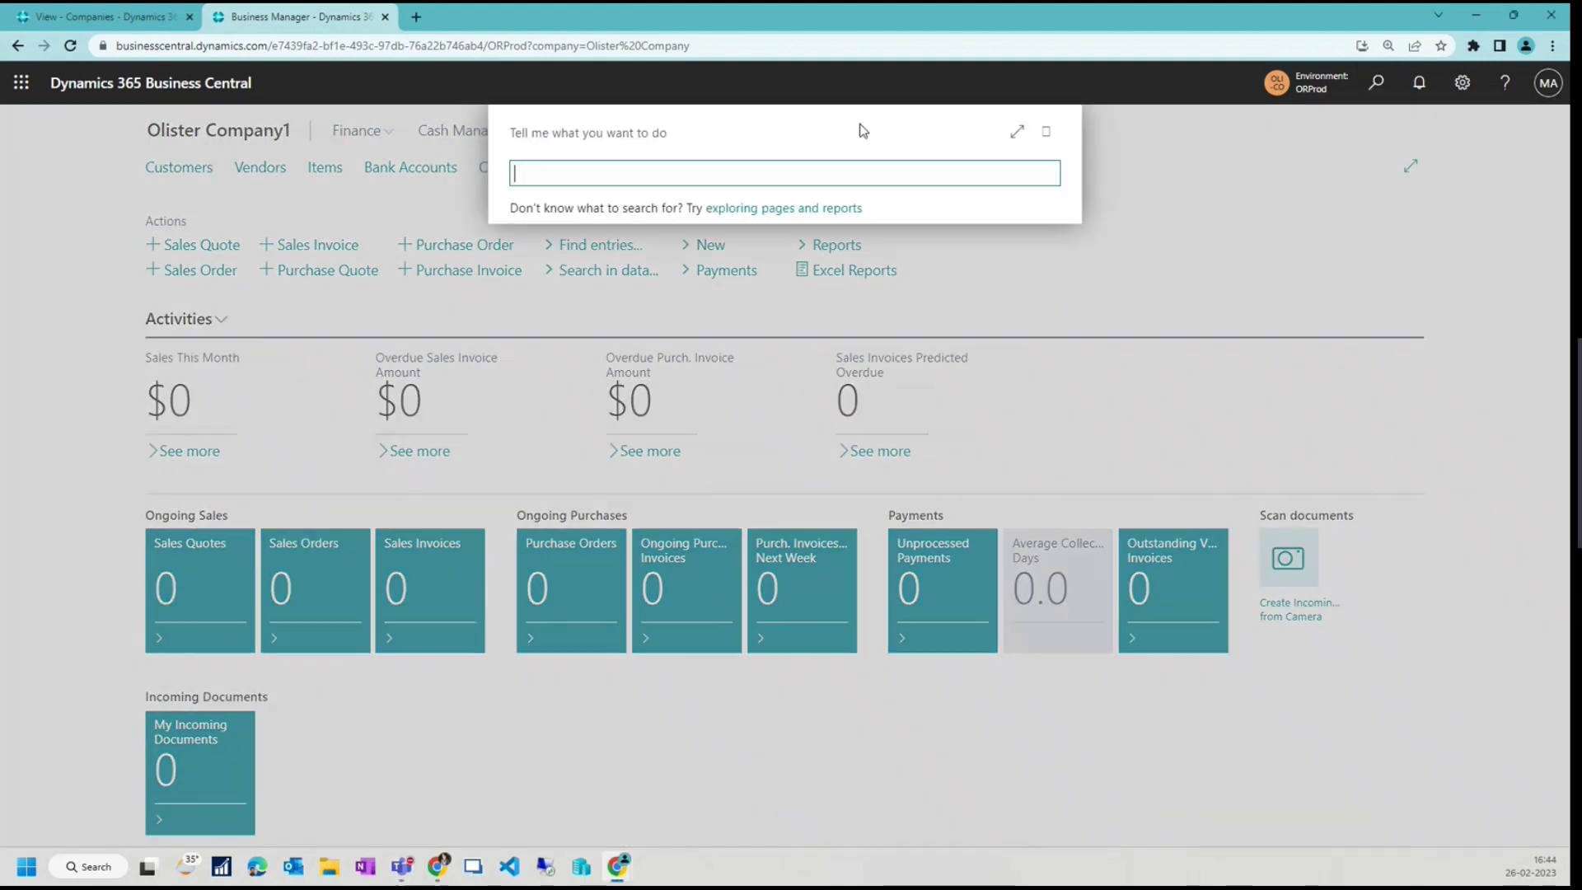
{"action": "type", "text": "Cha"}
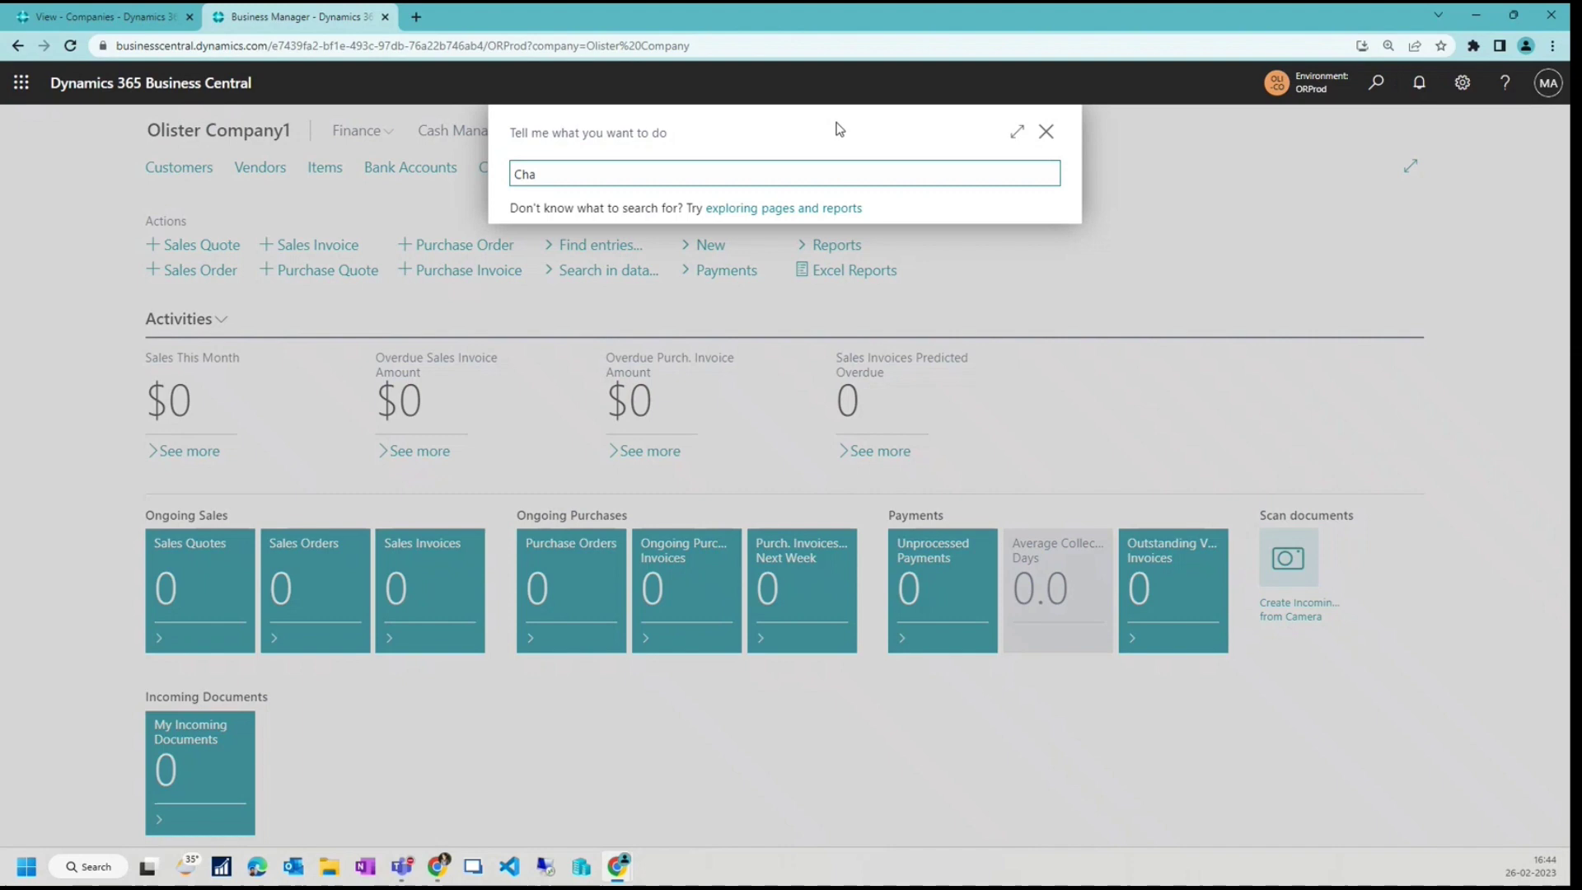
{"action": "type", "text": "rt "}
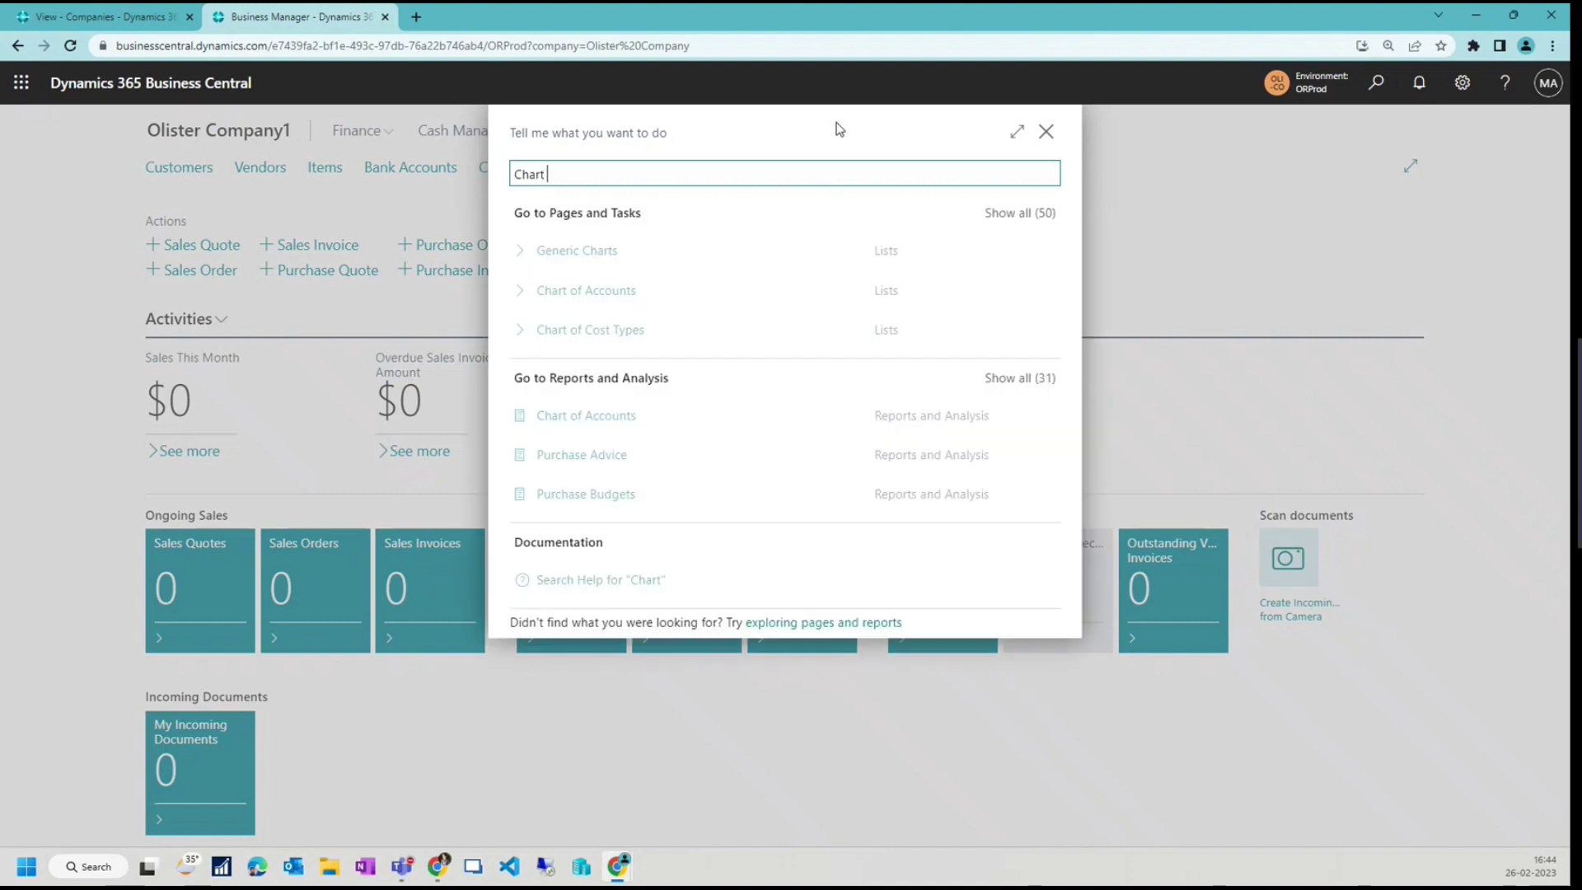
{"action": "type", "text": "of ACcount"}
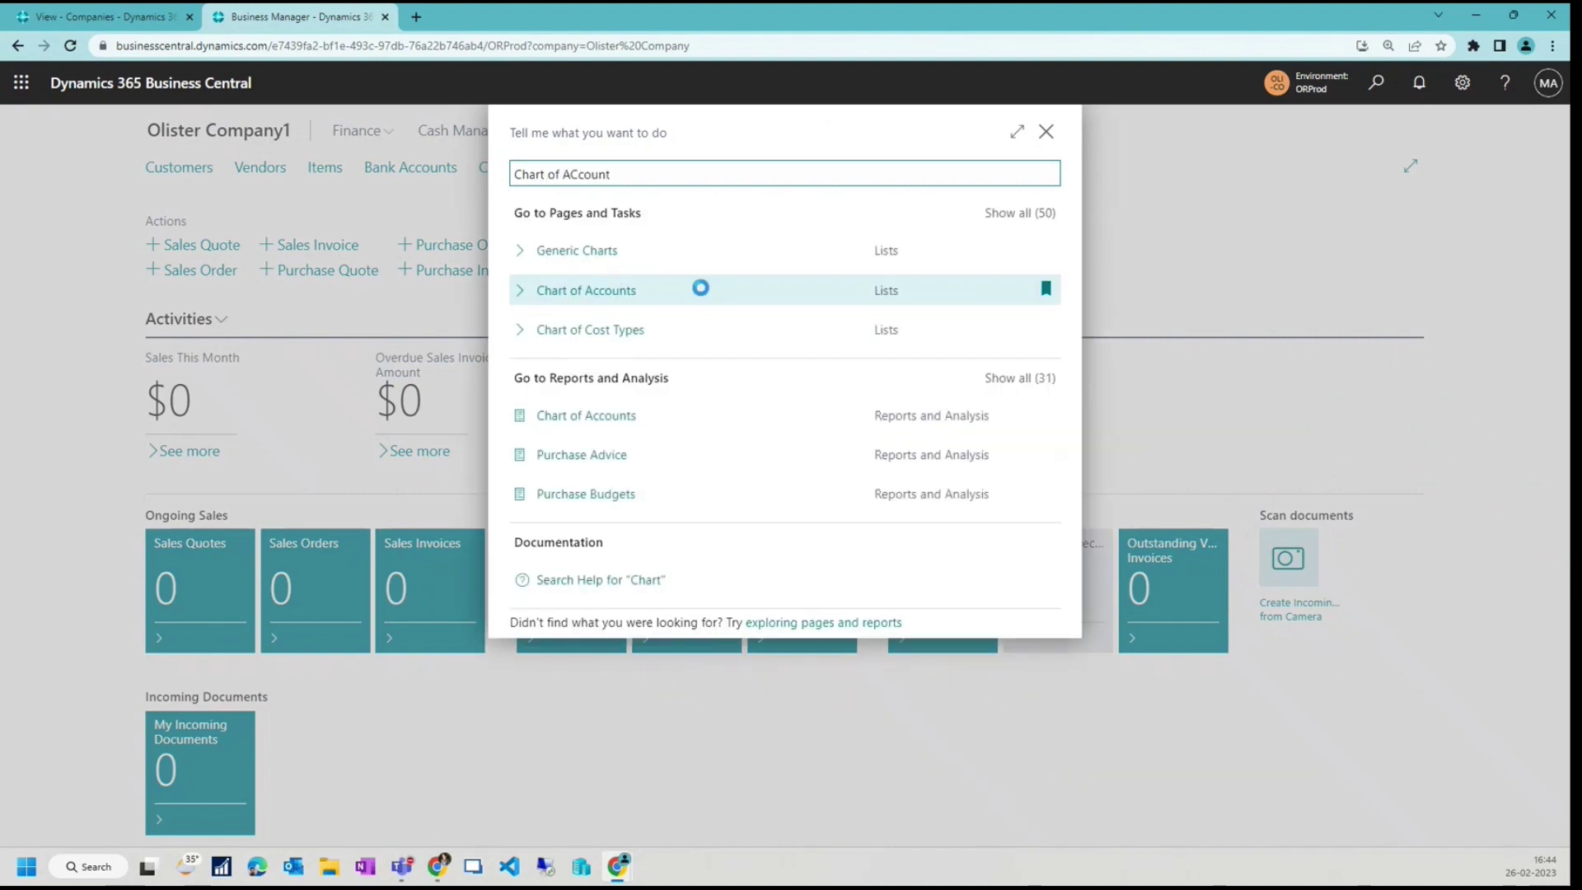
{"action": "left_click", "coordinate": [567, 257]}
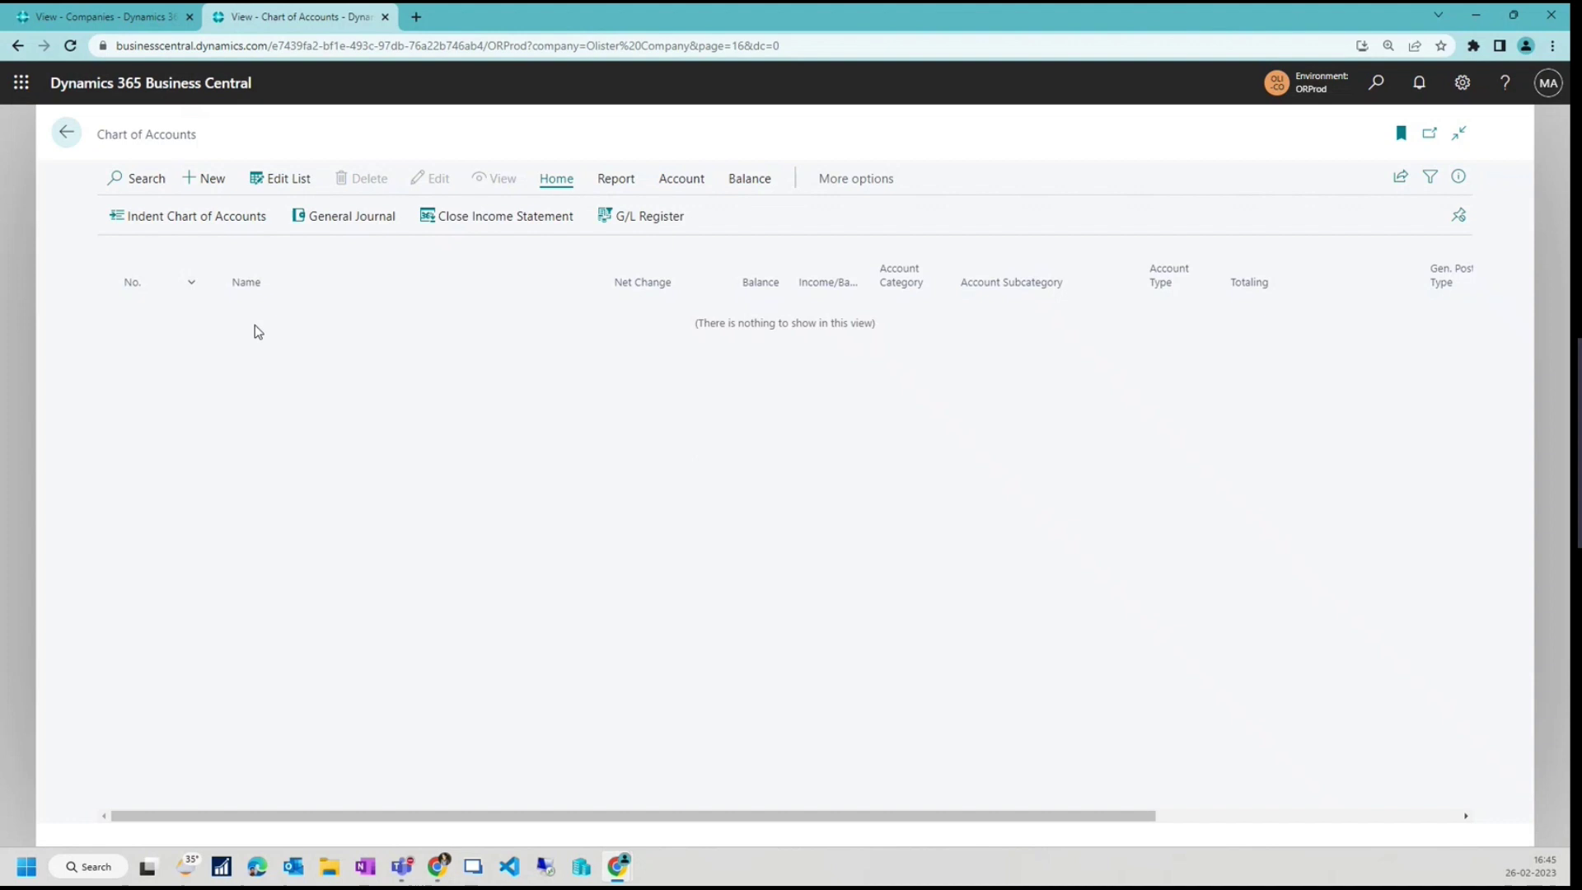
Create G/L account 10000 named ASSETS, leaving Income/Balance as Income Statement.
{"action": "left_click", "coordinate": [206, 181]}
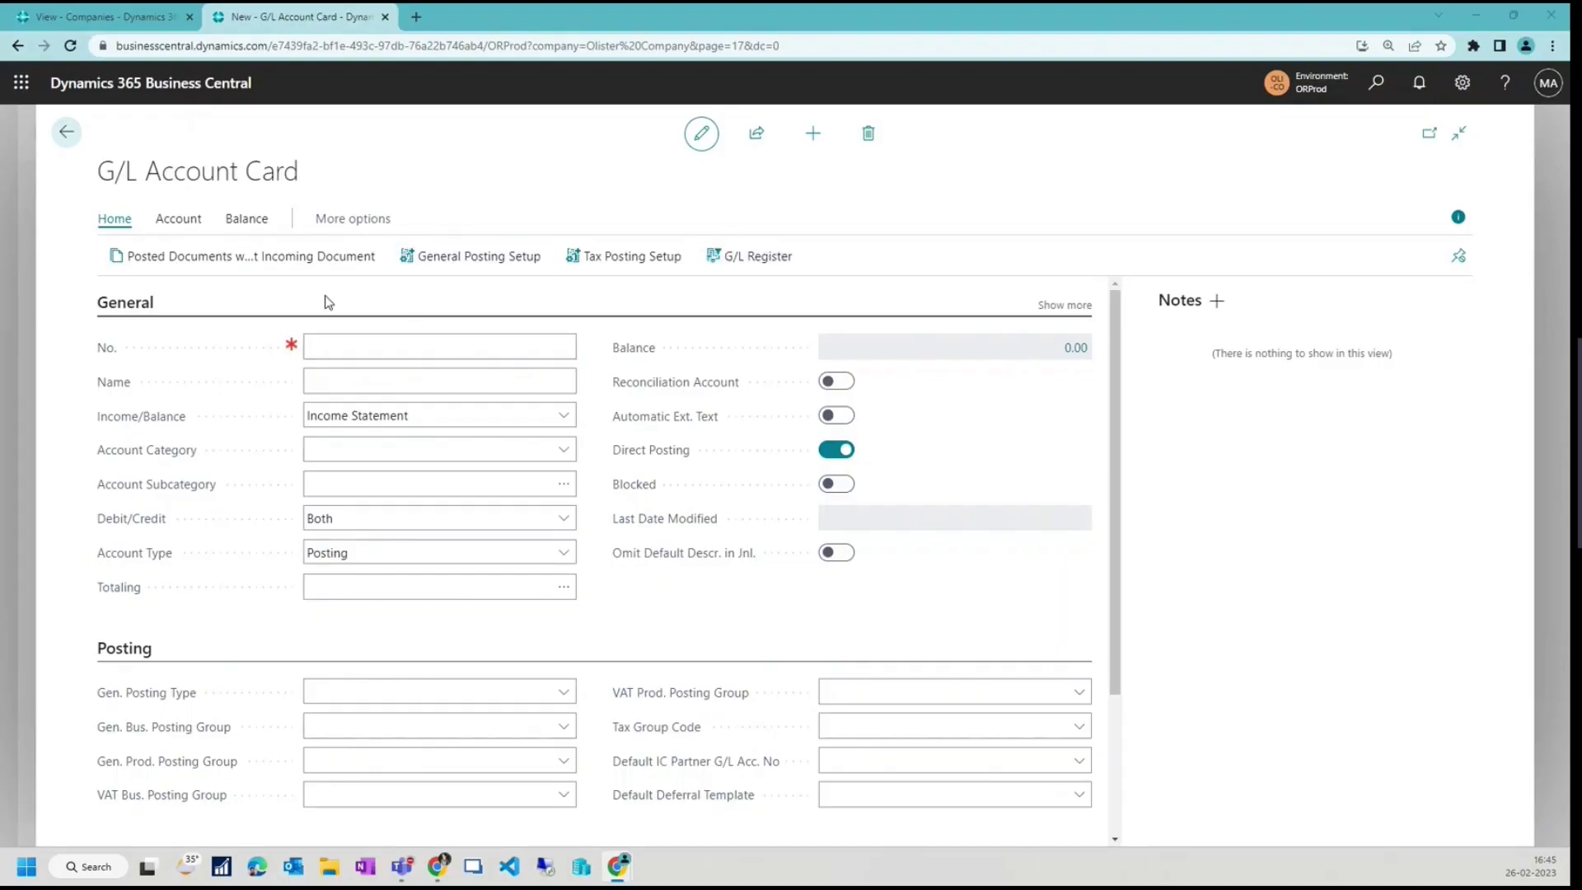
{"action": "left_click", "coordinate": [336, 339]}
{"action": "type", "text": "10000"}
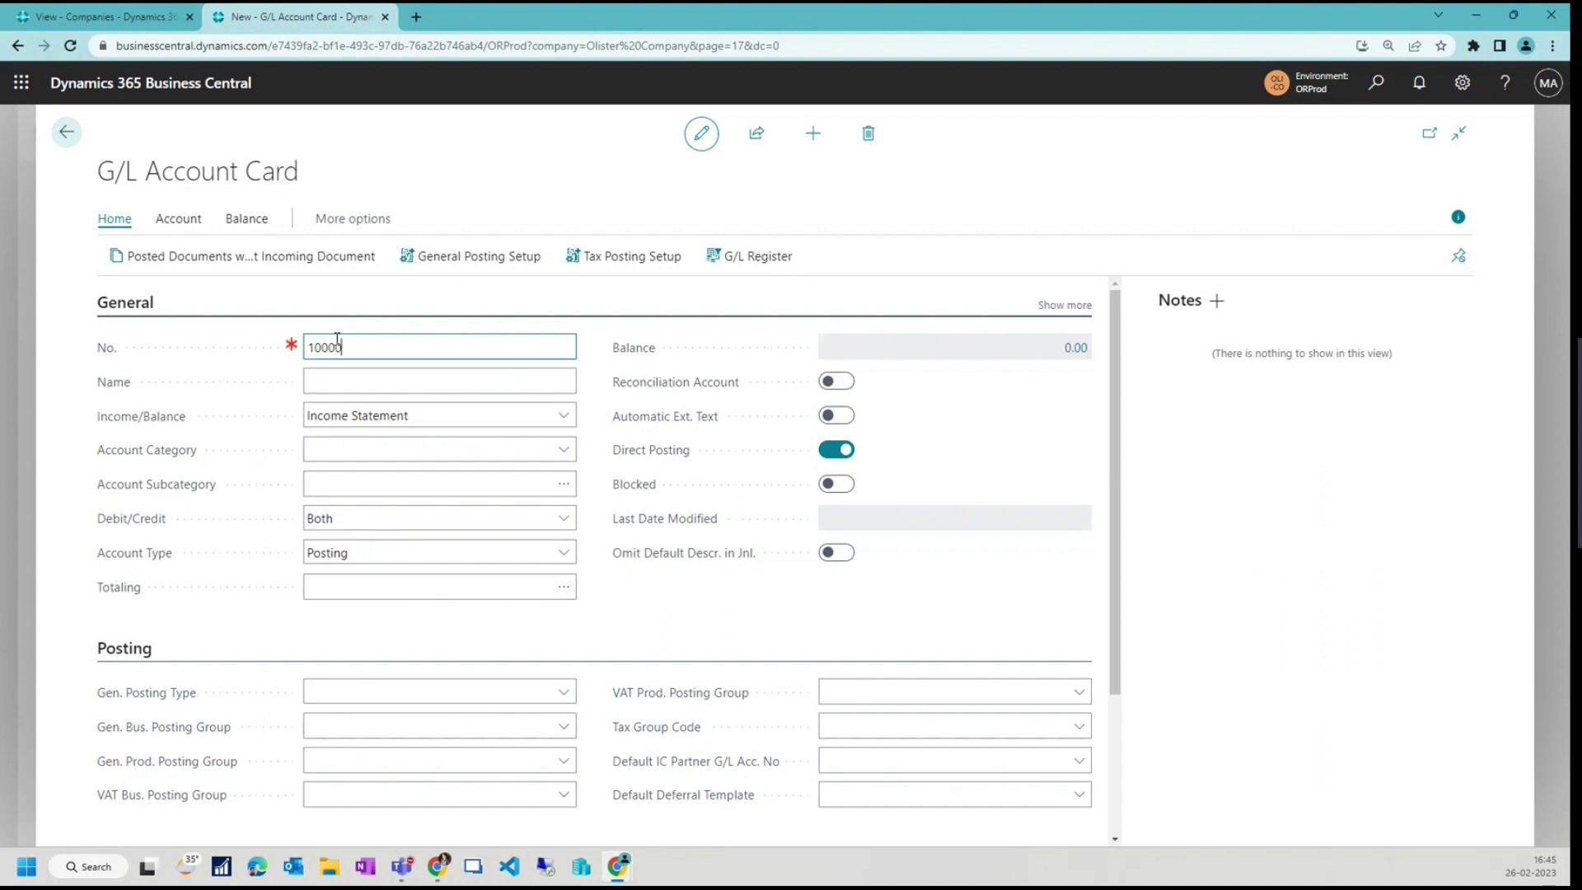
{"action": "key", "text": "Tab"}
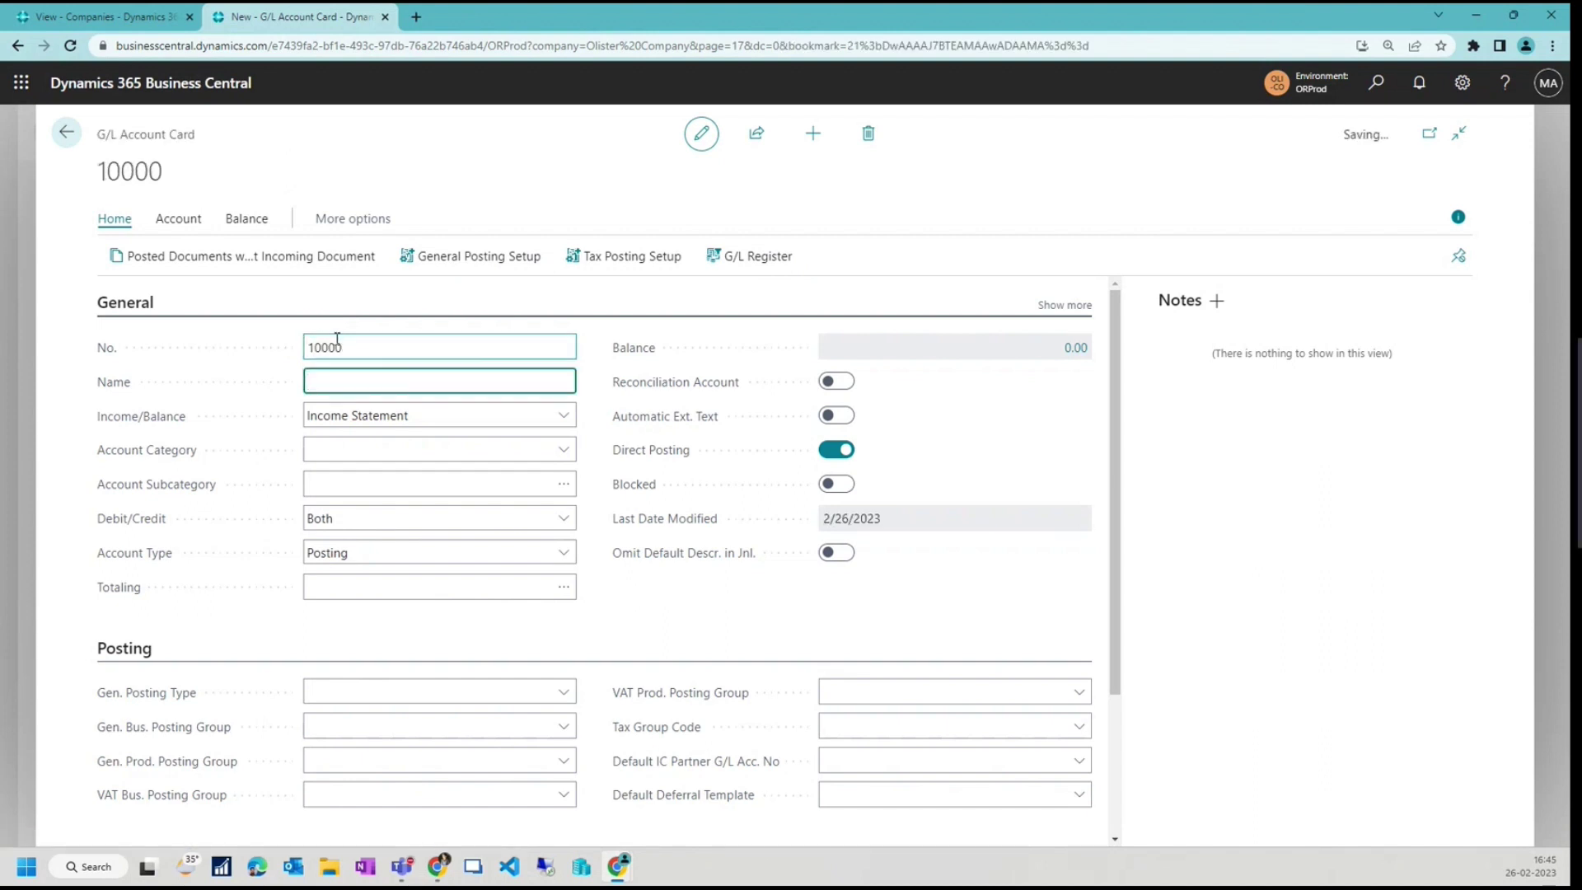
{"action": "type", "text": "ASSETS"}
{"action": "key", "text": "Tab"}
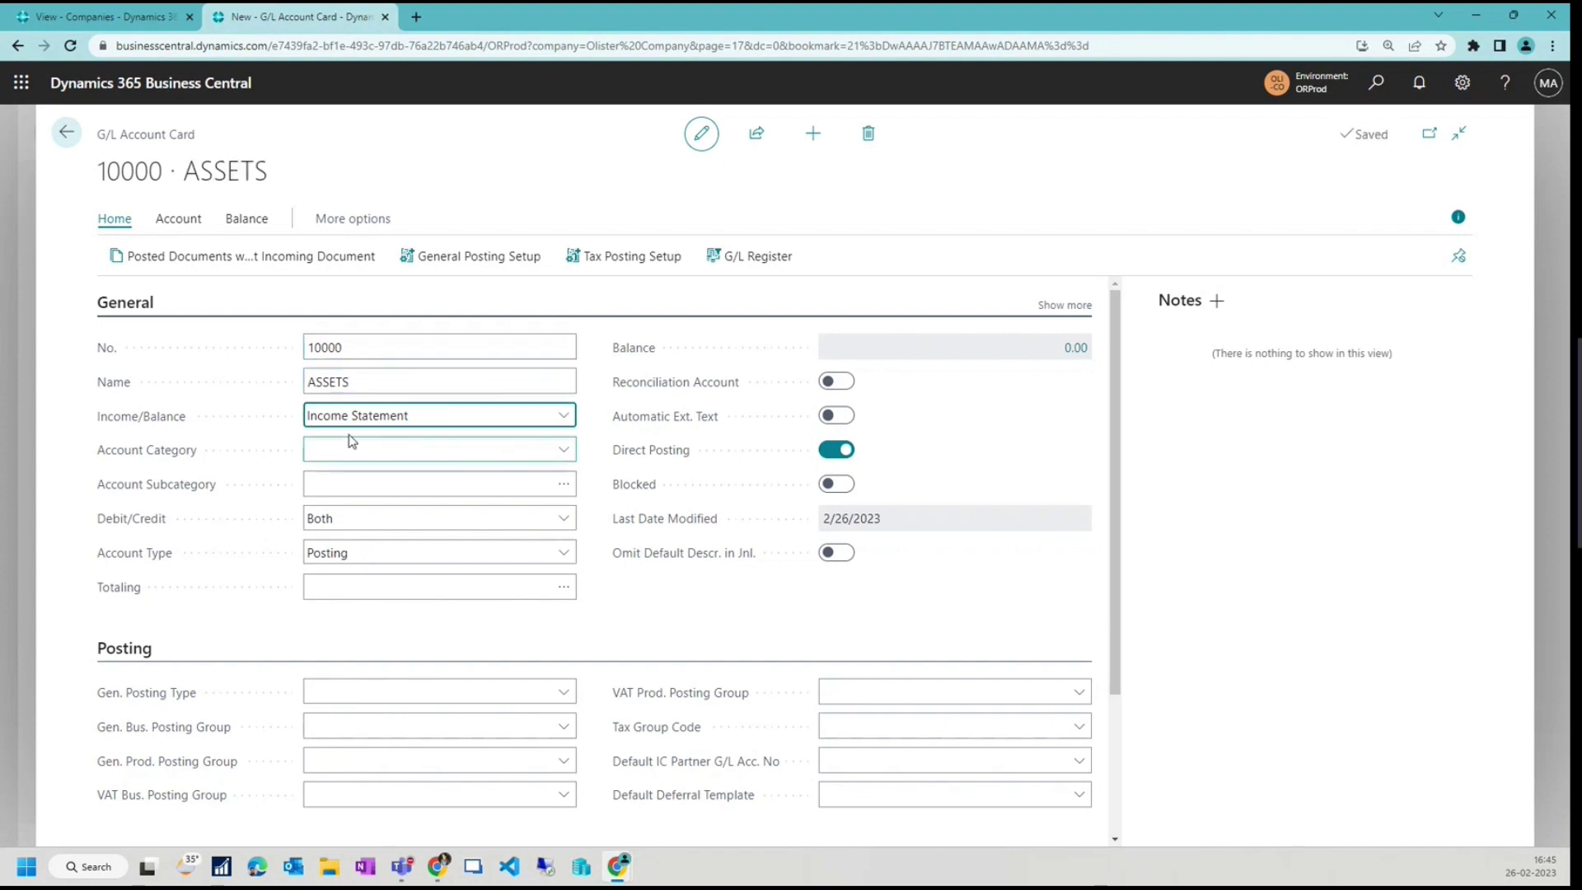
{"action": "left_click", "coordinate": [359, 420]}
{"action": "left_click", "coordinate": [359, 420]}
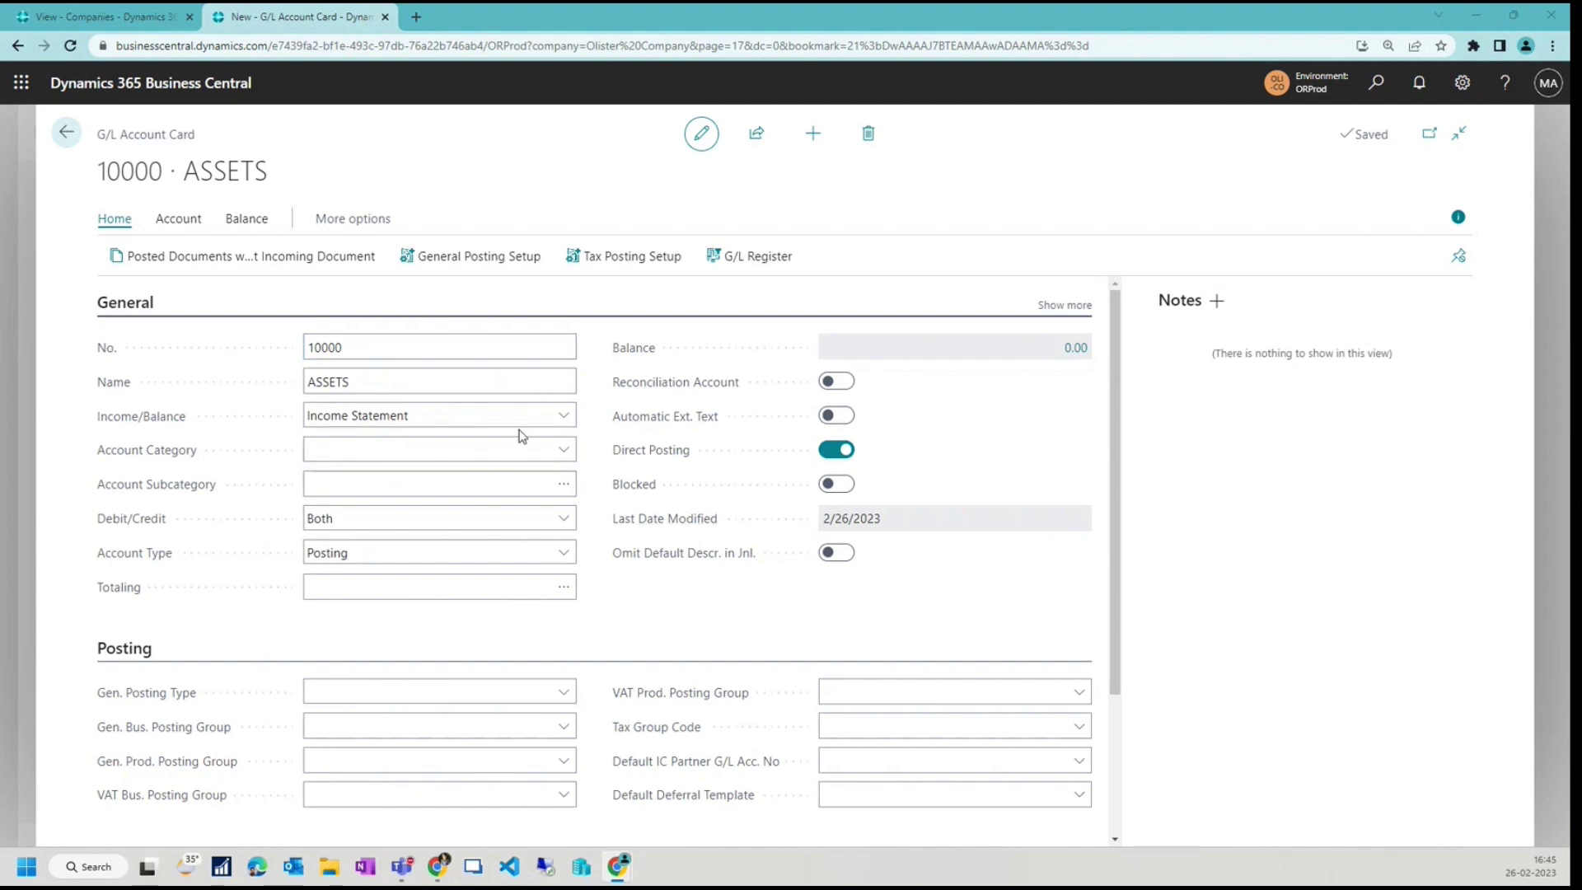
Make account 10000 a Balance Sheet Heading with category Assets and subcategory Assets.
{"action": "left_click", "coordinate": [494, 418]}
{"action": "left_click", "coordinate": [372, 457]}
{"action": "left_click", "coordinate": [476, 453]}
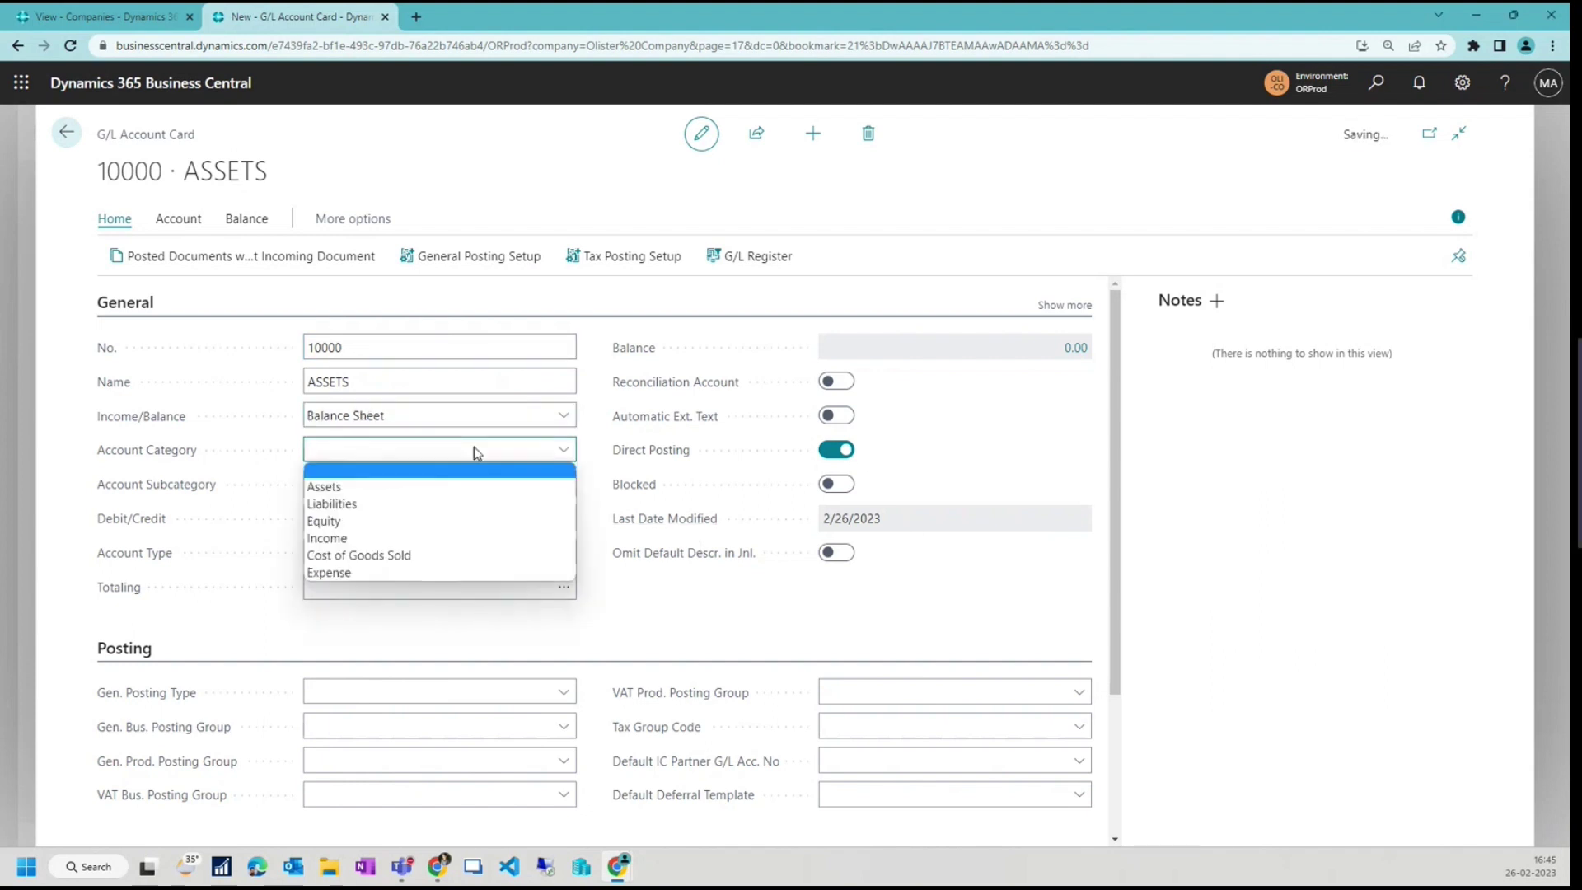
{"action": "left_click", "coordinate": [340, 486]}
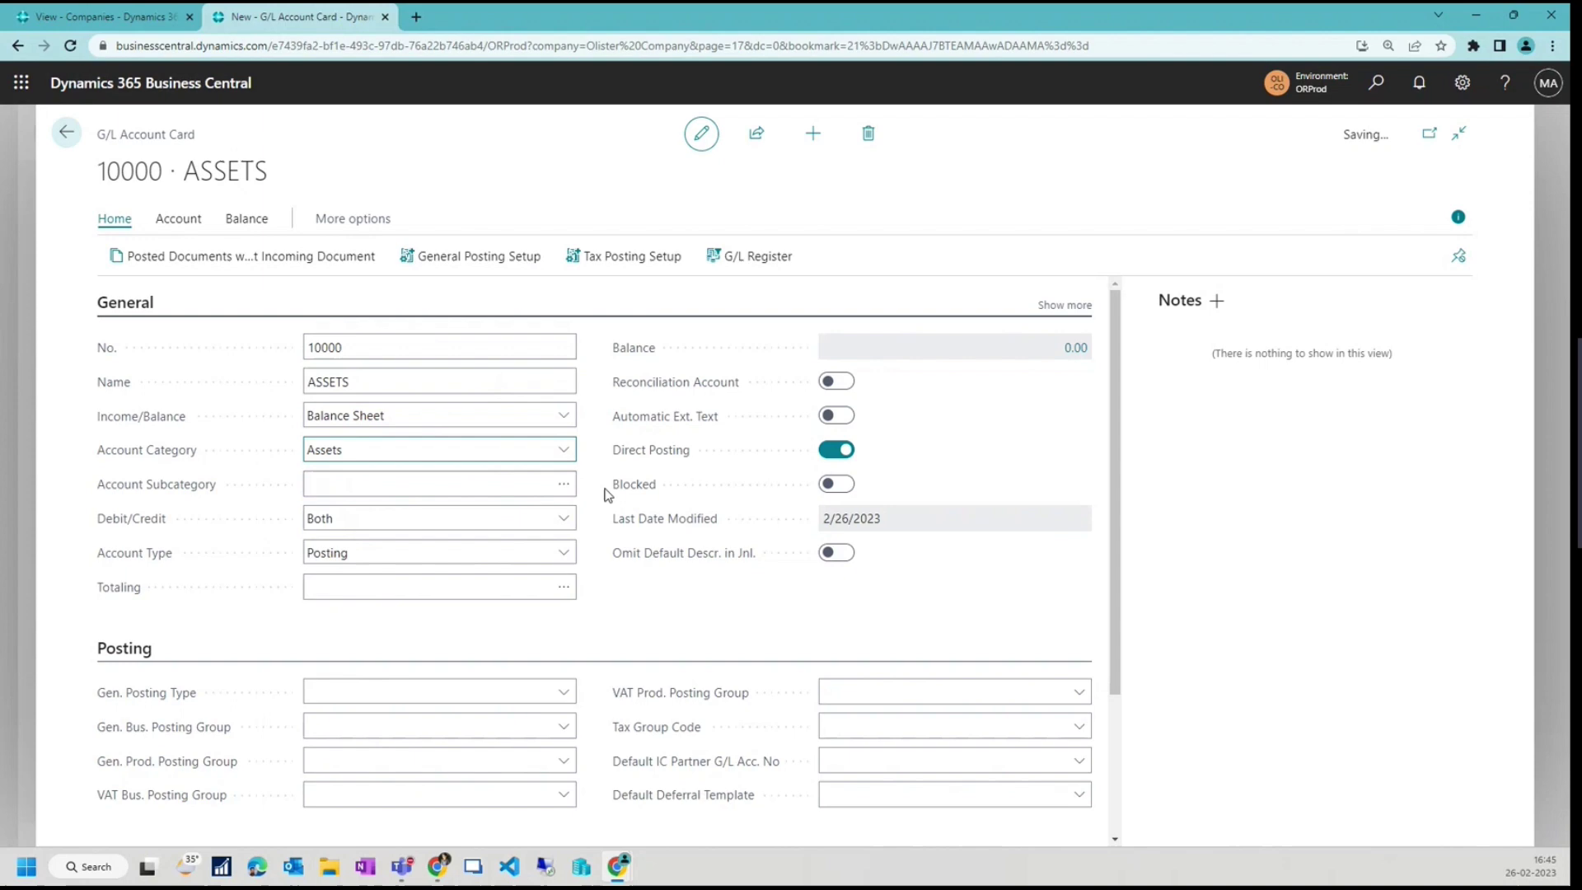
{"action": "left_click", "coordinate": [564, 486]}
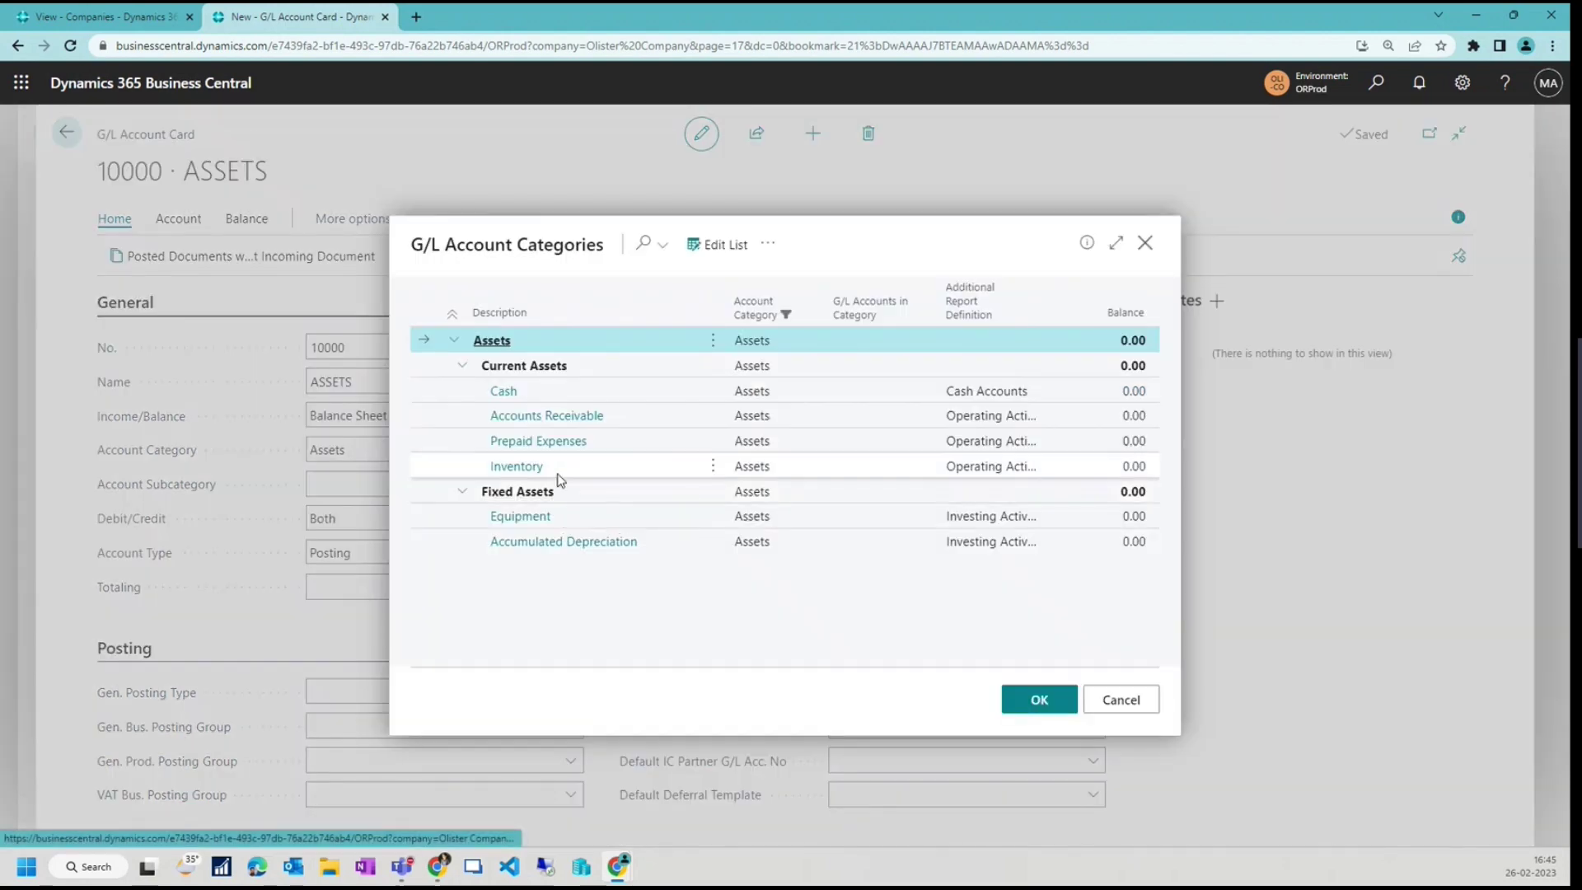
{"action": "left_click", "coordinate": [505, 371]}
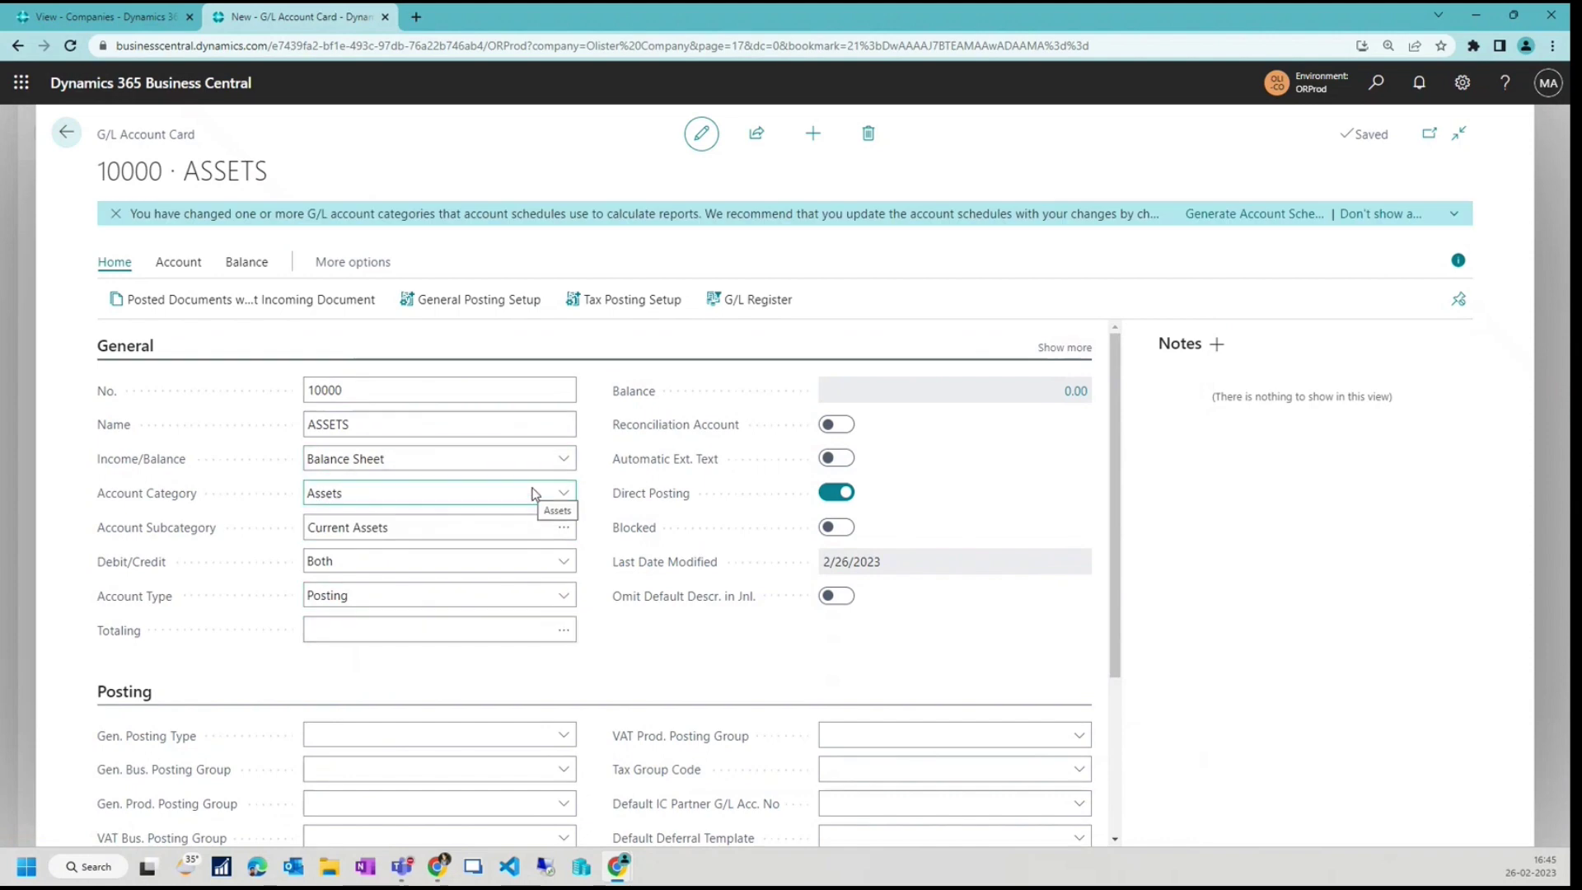
{"action": "left_click", "coordinate": [563, 529]}
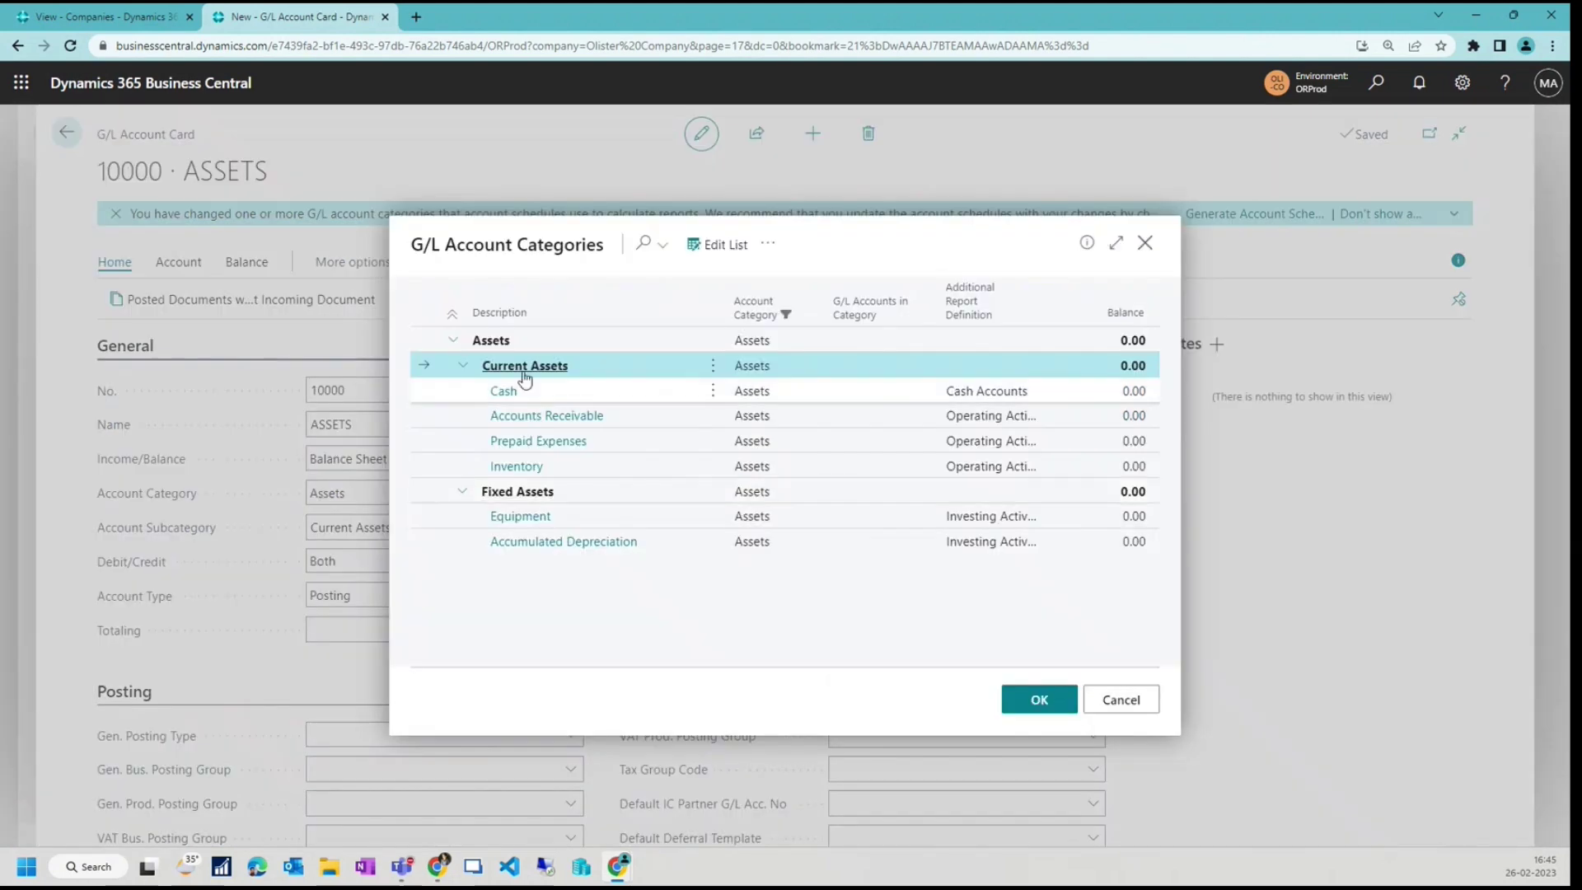
{"action": "left_click", "coordinate": [1039, 698]}
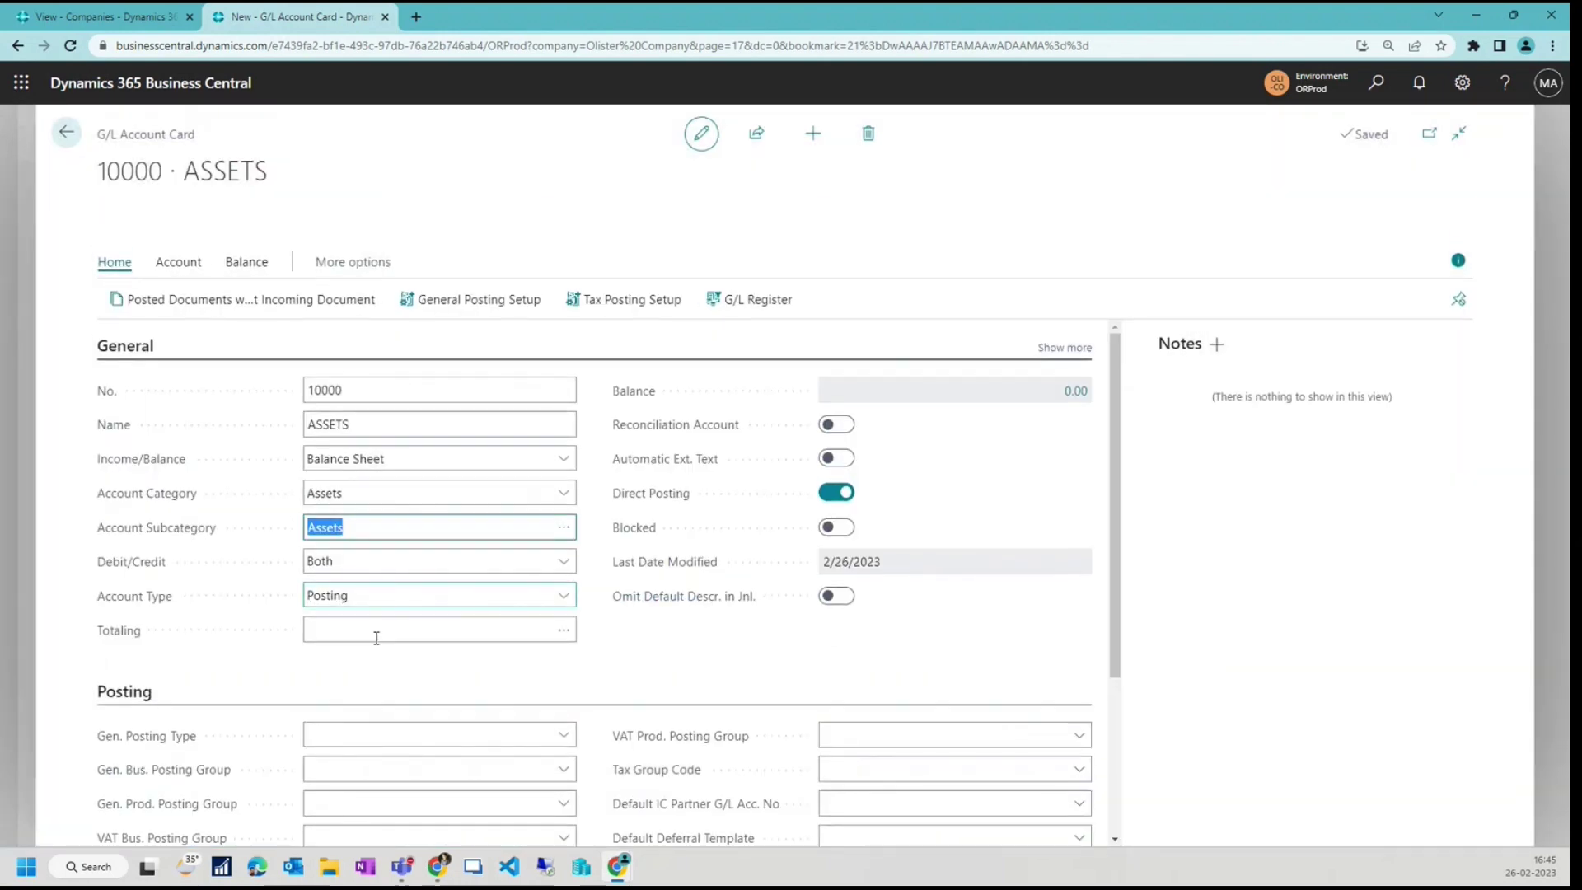
{"action": "left_click", "coordinate": [517, 594]}
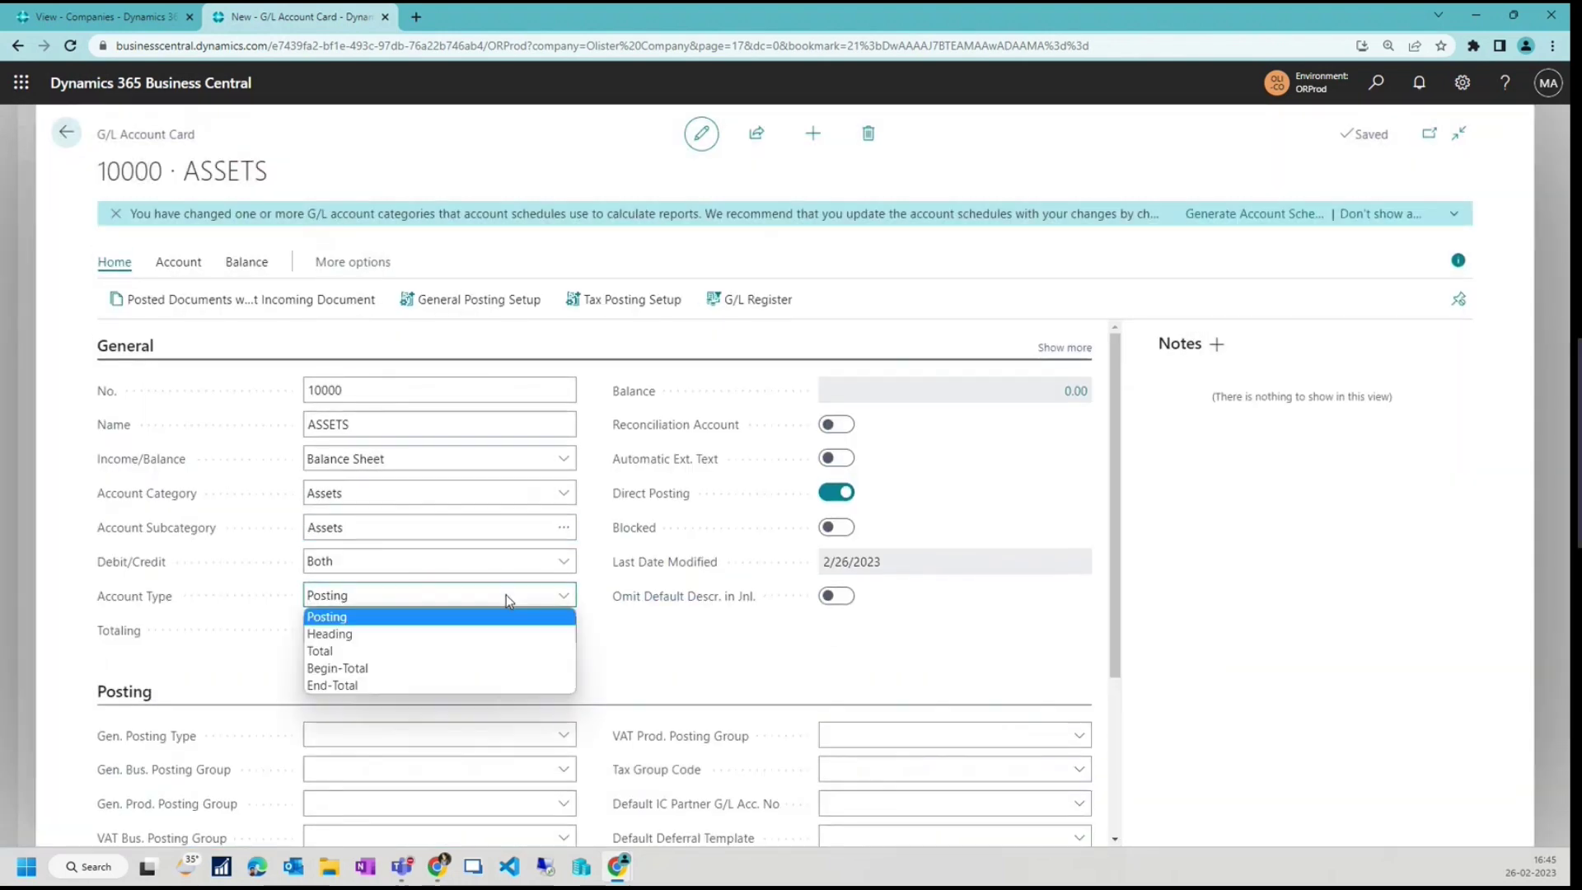
{"action": "left_click", "coordinate": [346, 640]}
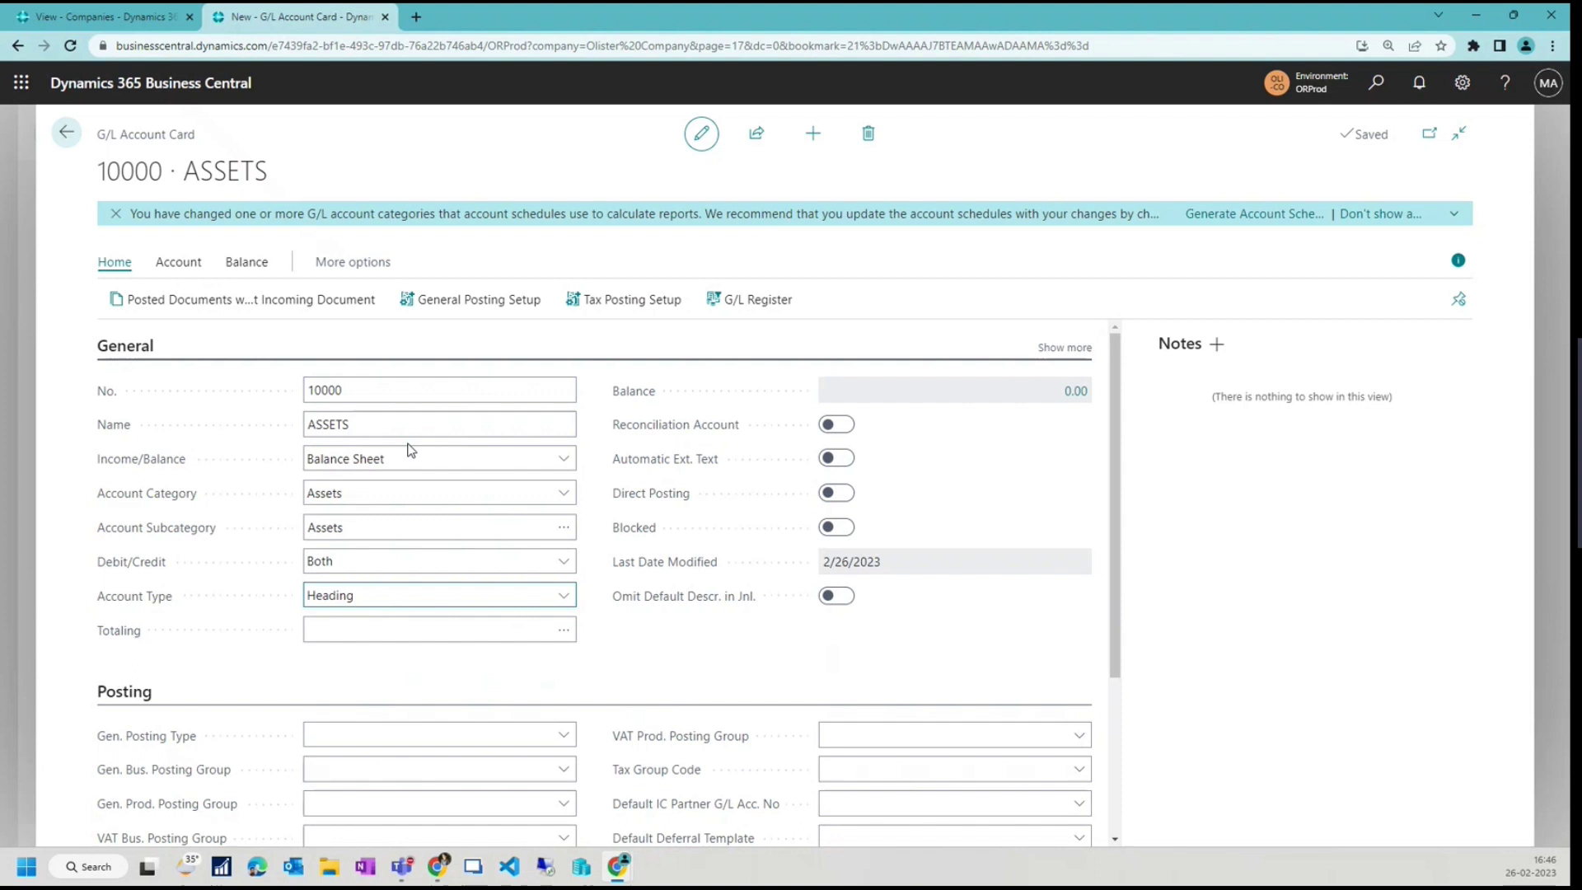
{"action": "left_click", "coordinate": [344, 459]}
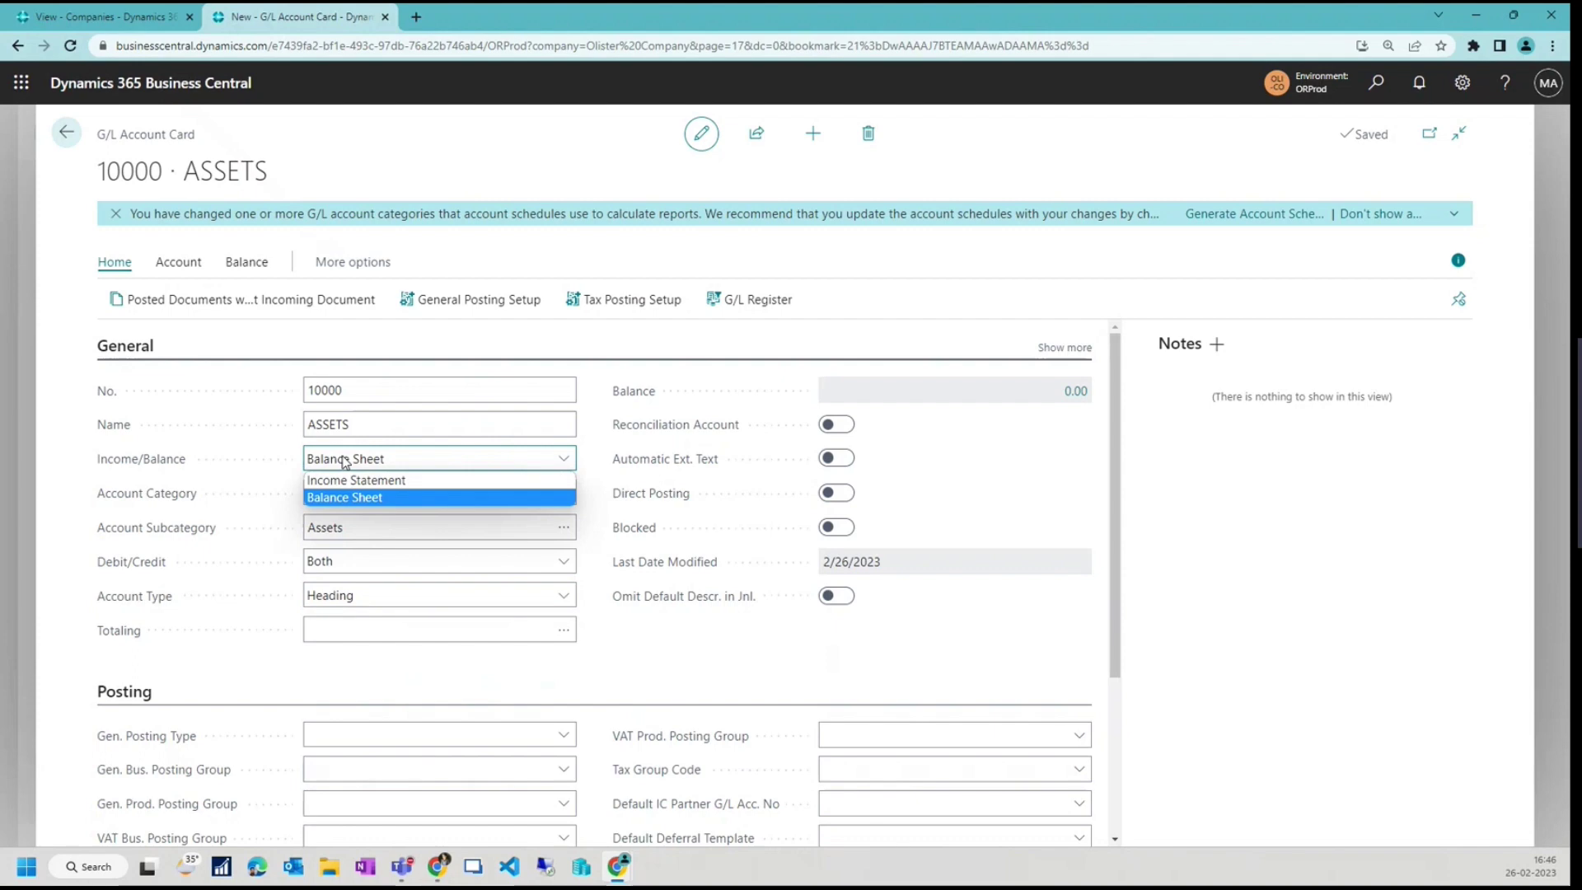
{"action": "key", "text": "Tab"}
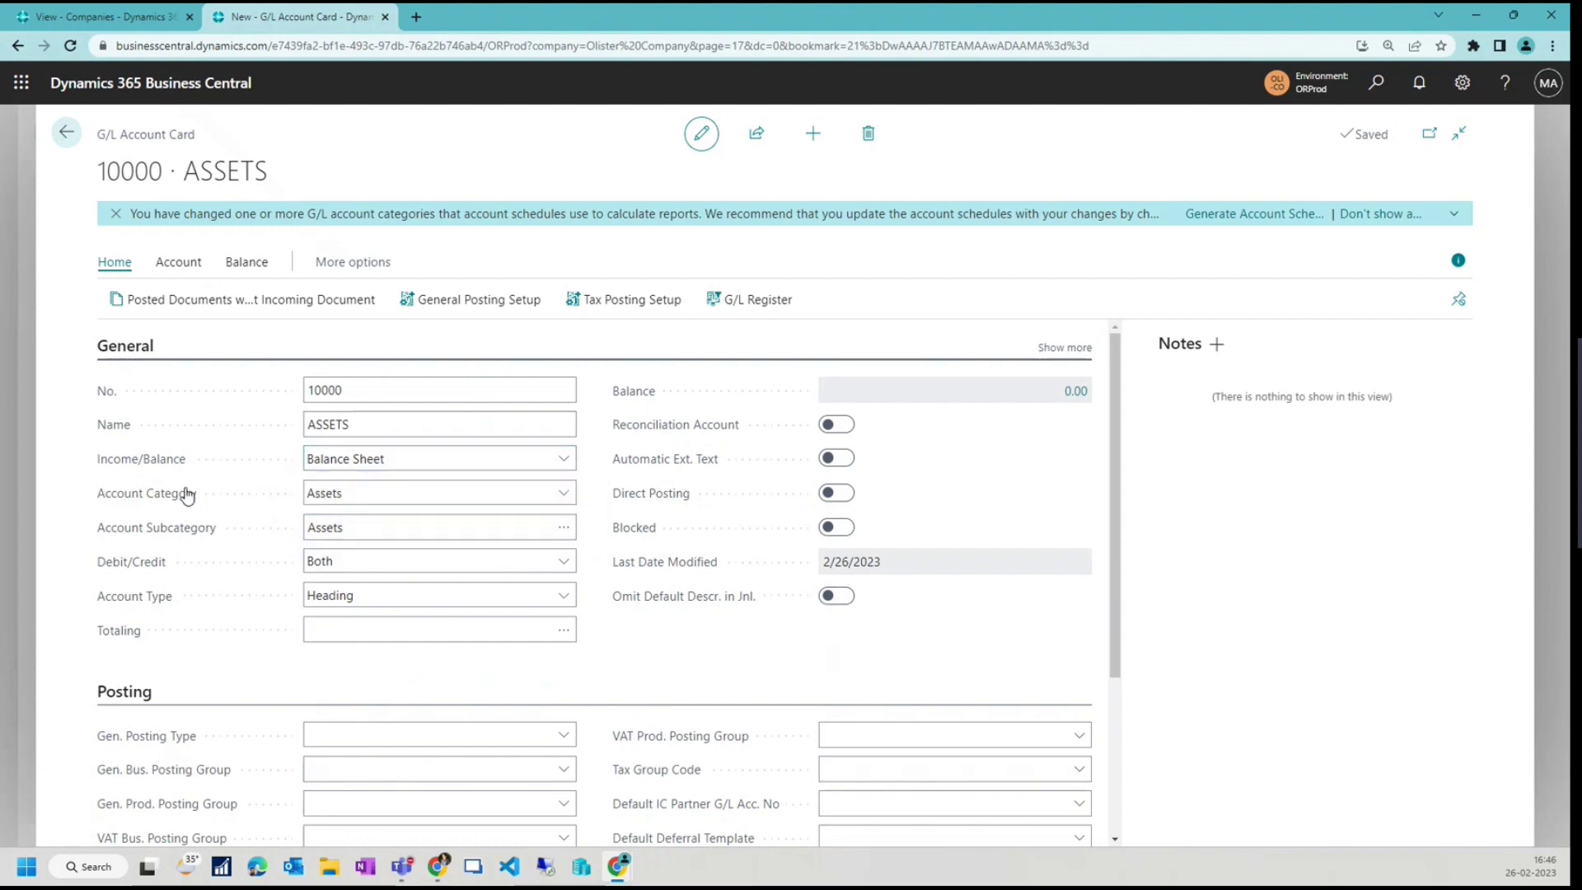
{"action": "left_click", "coordinate": [346, 492]}
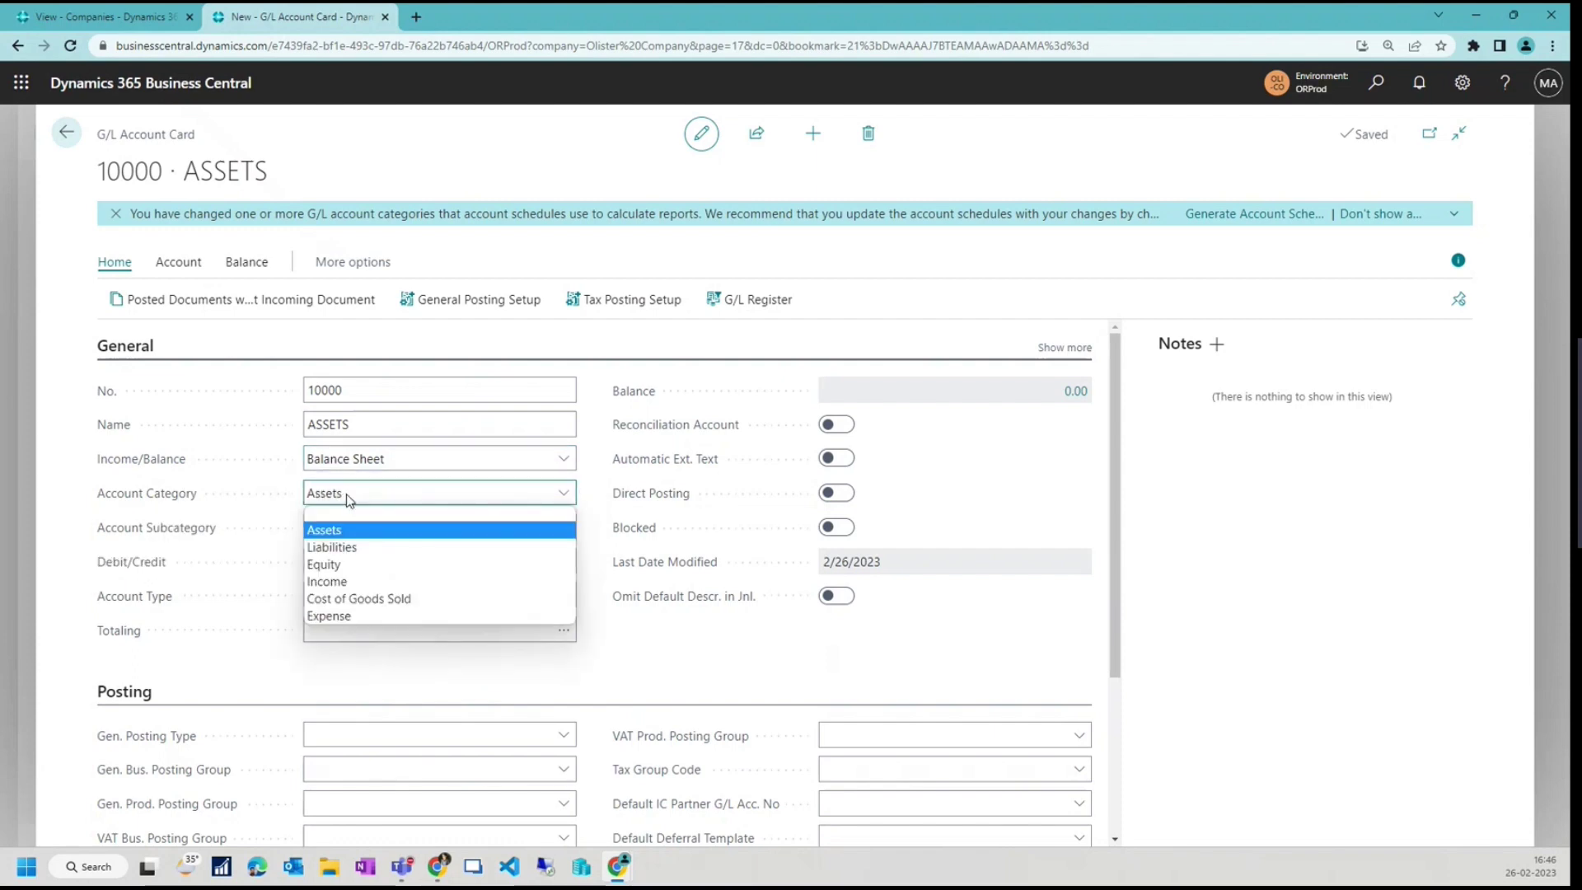
{"action": "left_click", "coordinate": [362, 494]}
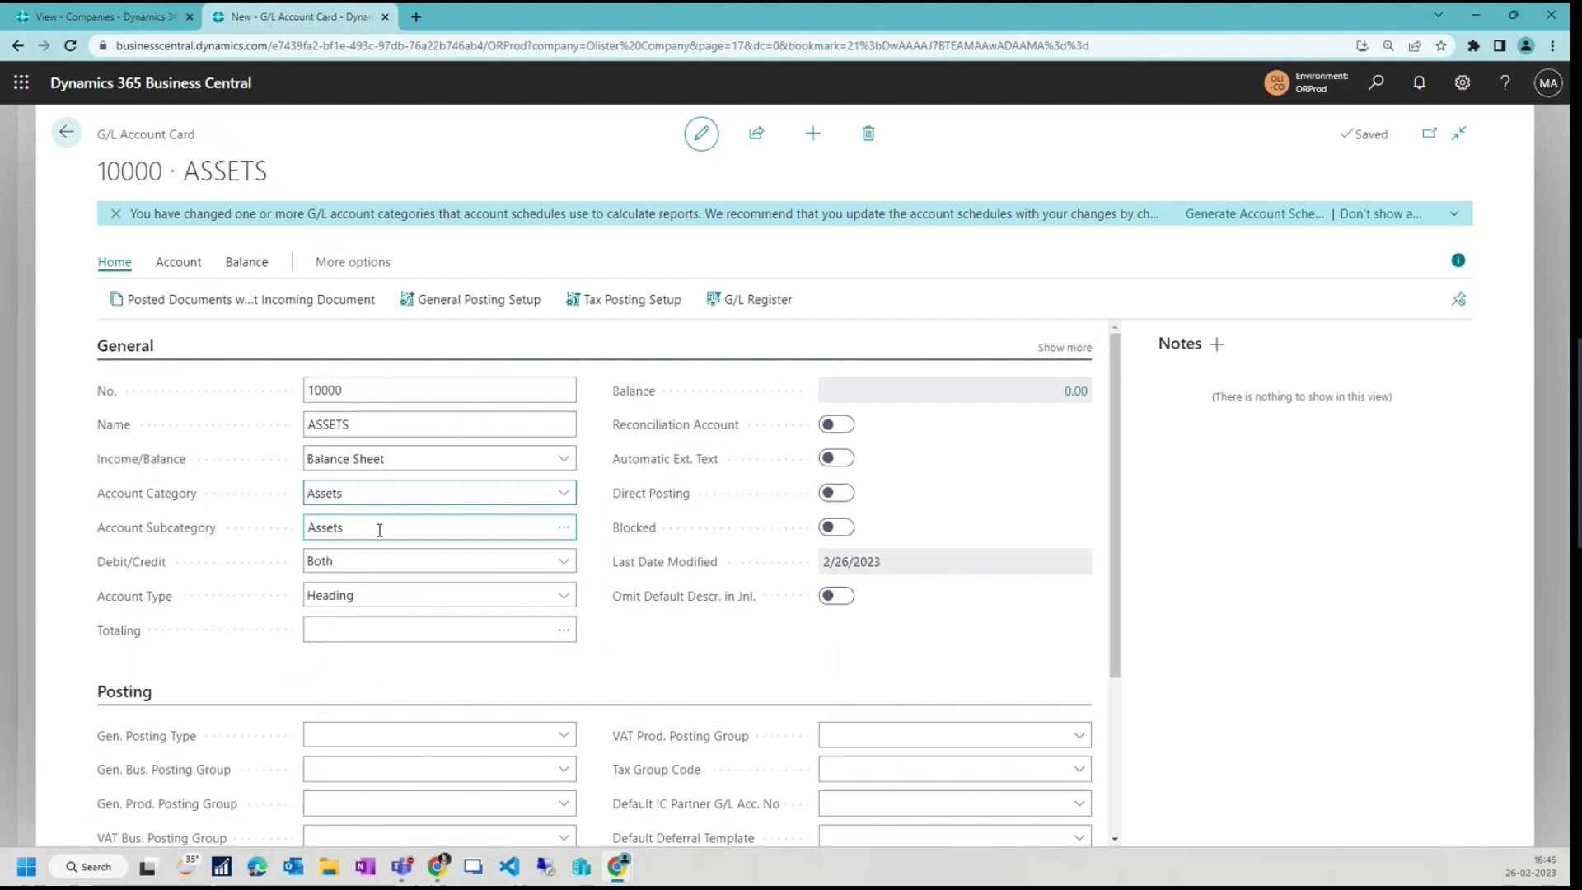
{"action": "left_click", "coordinate": [380, 528]}
{"action": "left_click", "coordinate": [563, 527]}
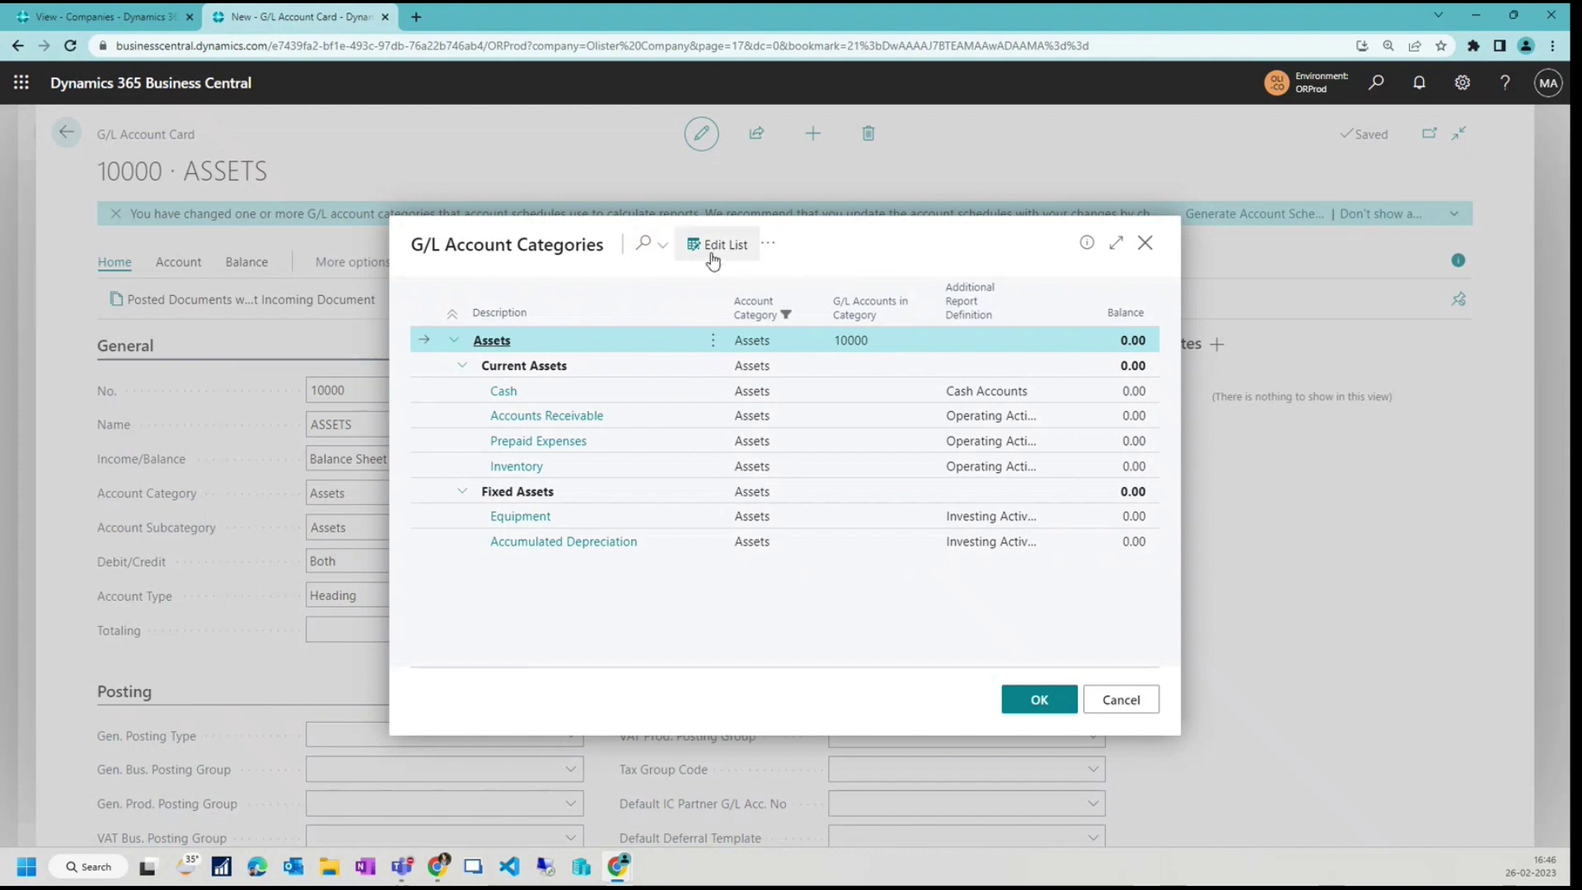
{"action": "left_click", "coordinate": [768, 245]}
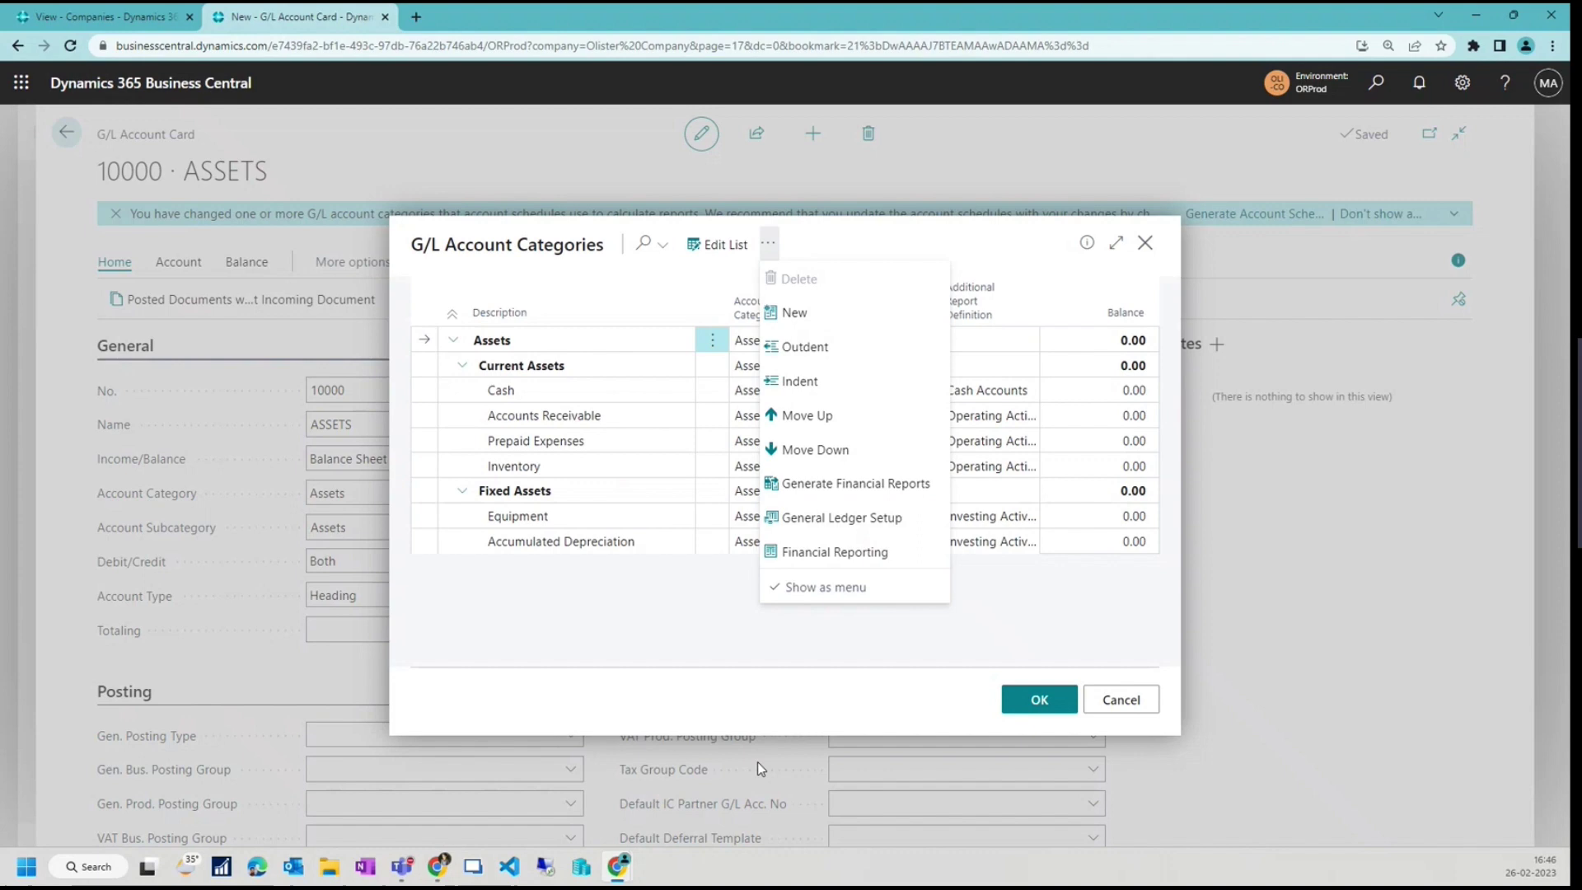
{"action": "left_click", "coordinate": [1122, 705]}
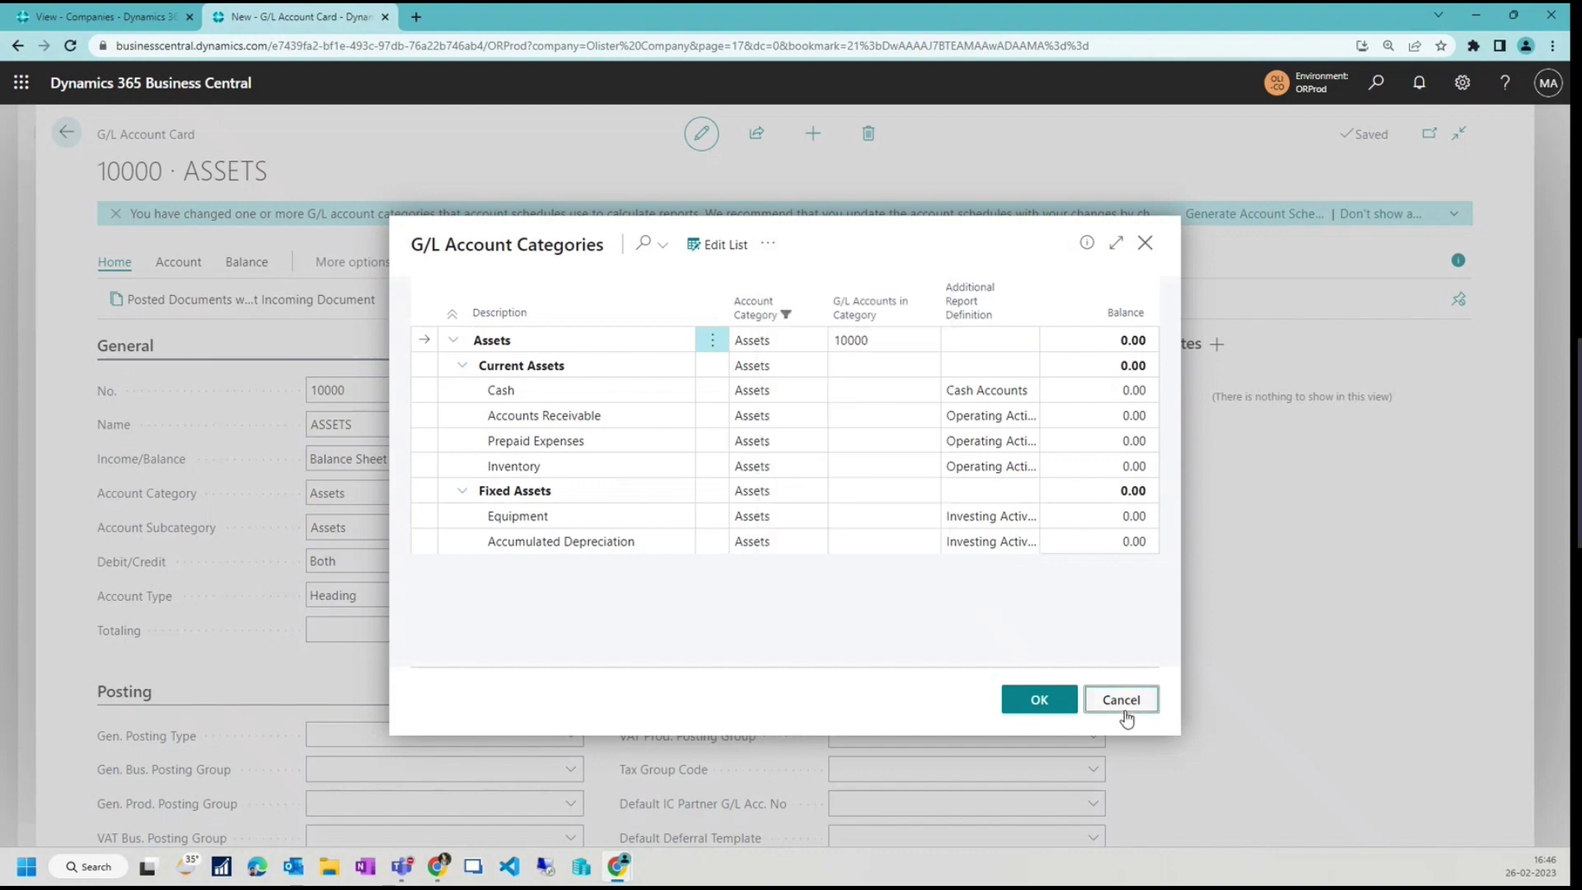
{"action": "left_click", "coordinate": [1122, 702]}
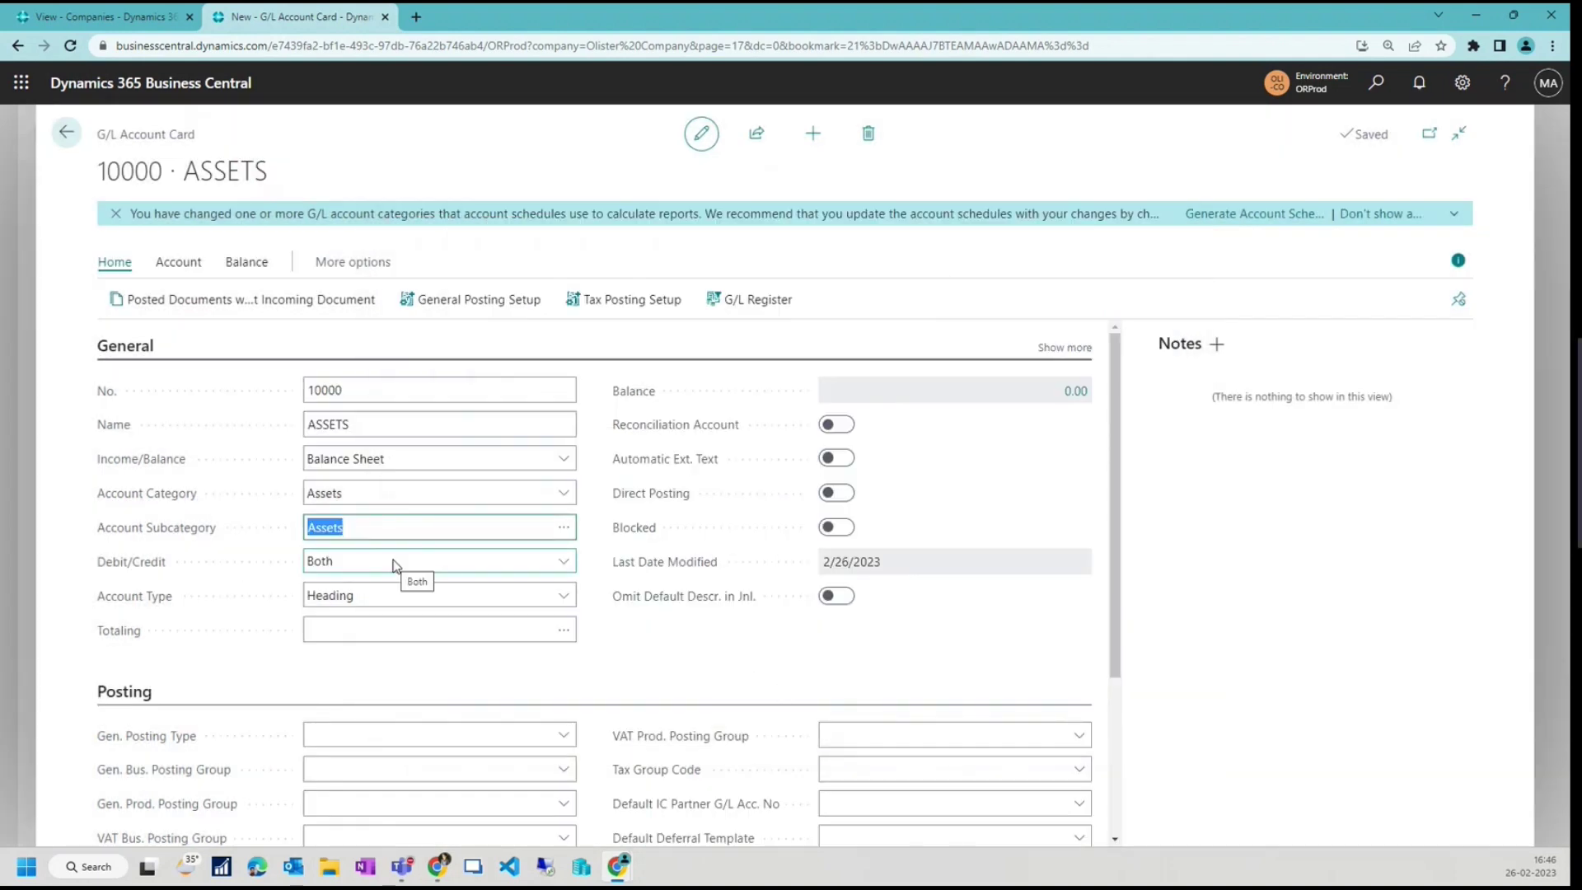
Review the Debit/Credit (Both) and Account Type (Heading) options and the Reconciliation Account help.
{"action": "left_click", "coordinate": [393, 562]}
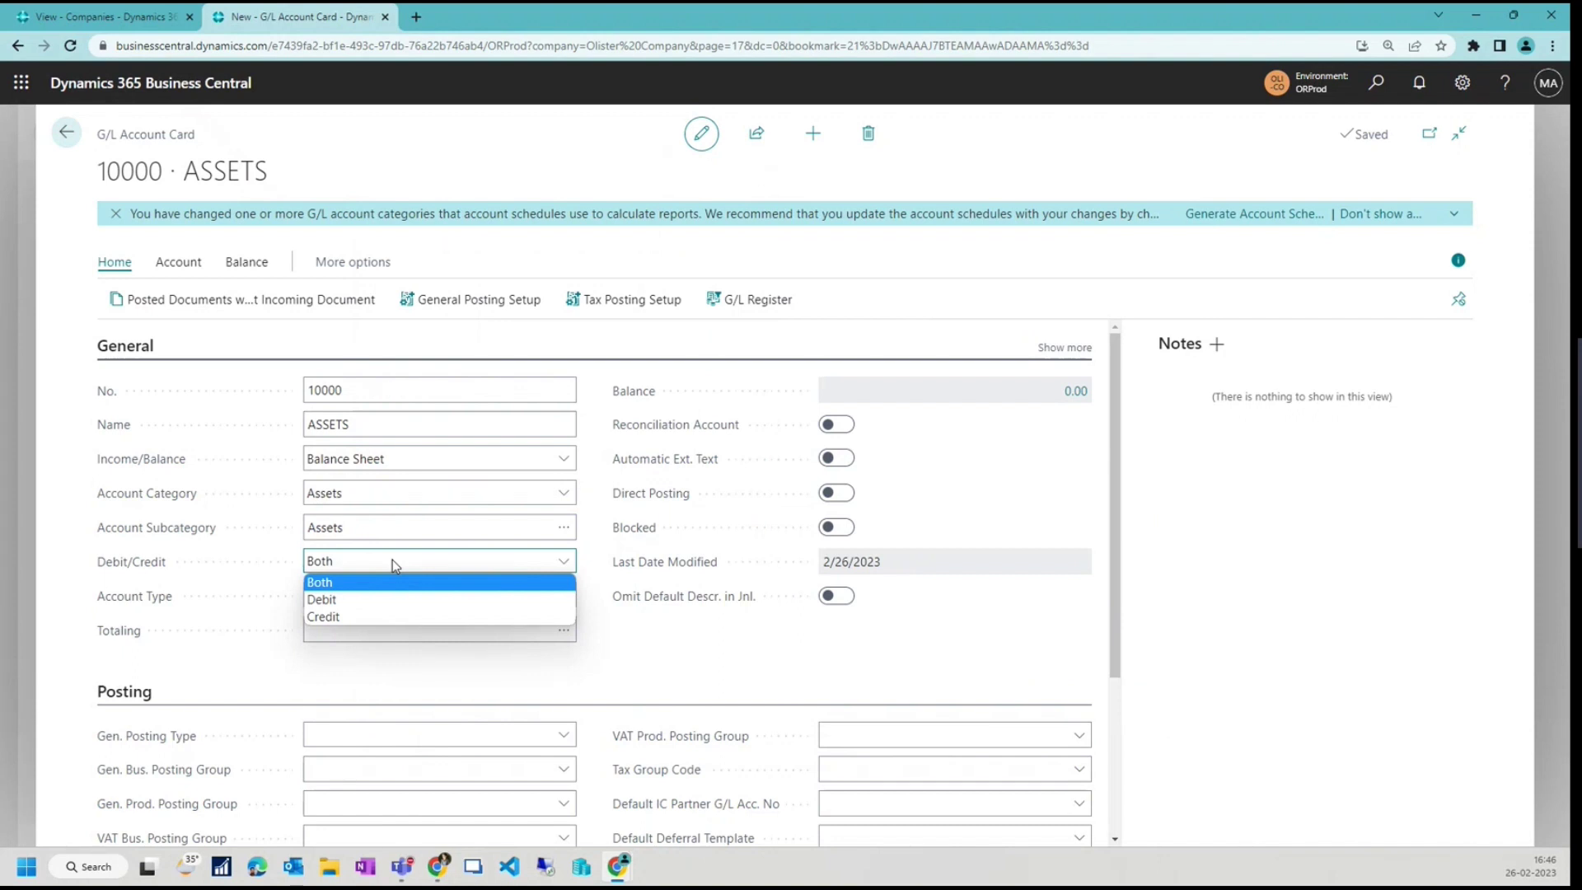
{"action": "left_click", "coordinate": [392, 561]}
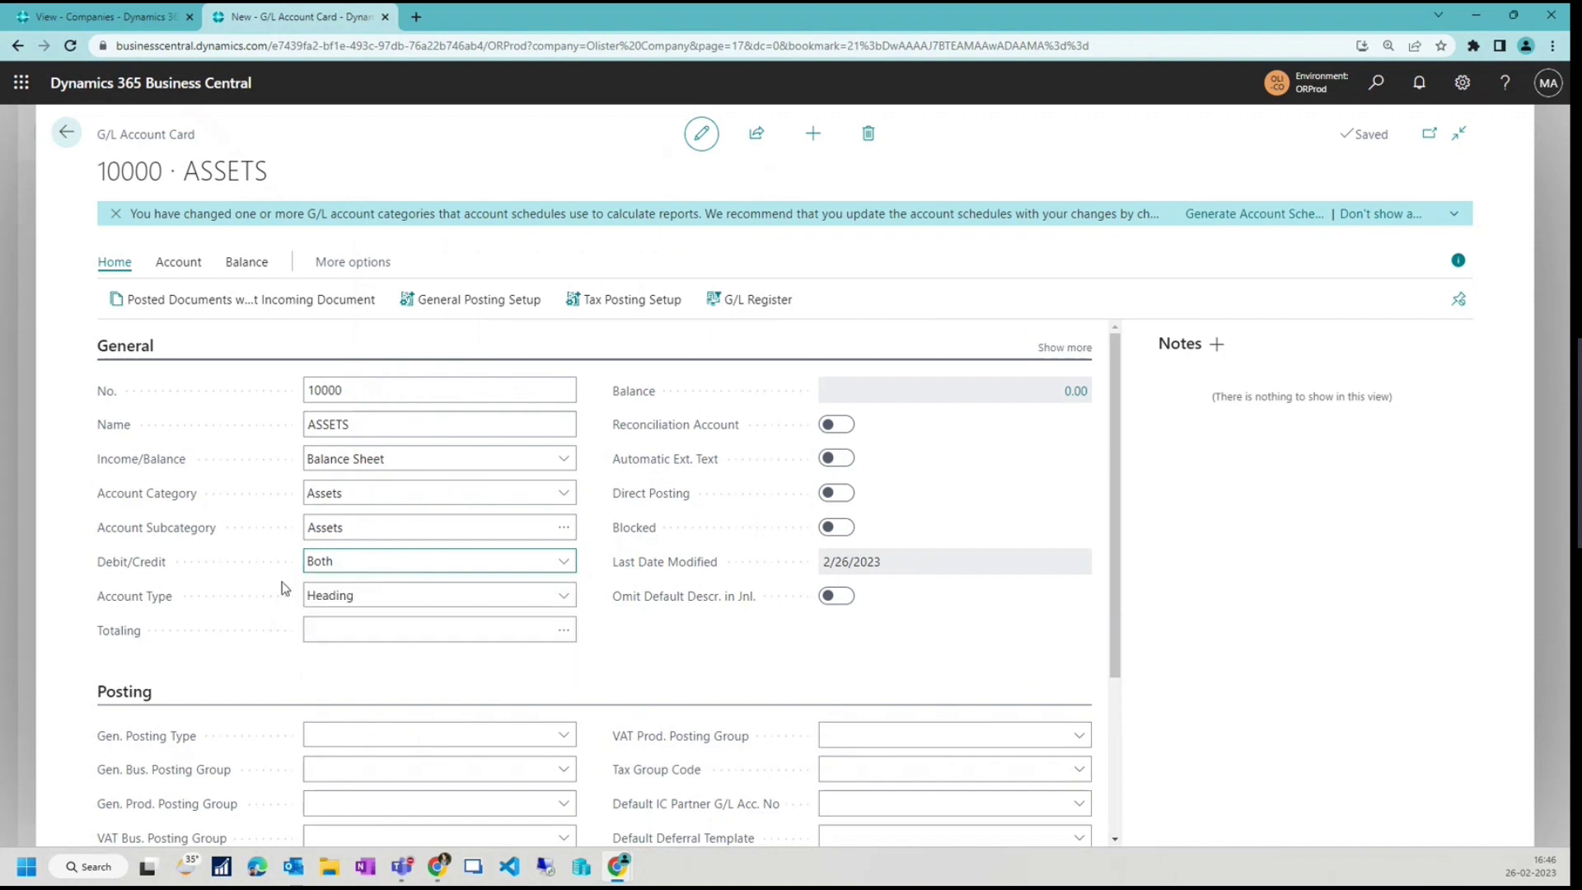
{"action": "left_click", "coordinate": [420, 599]}
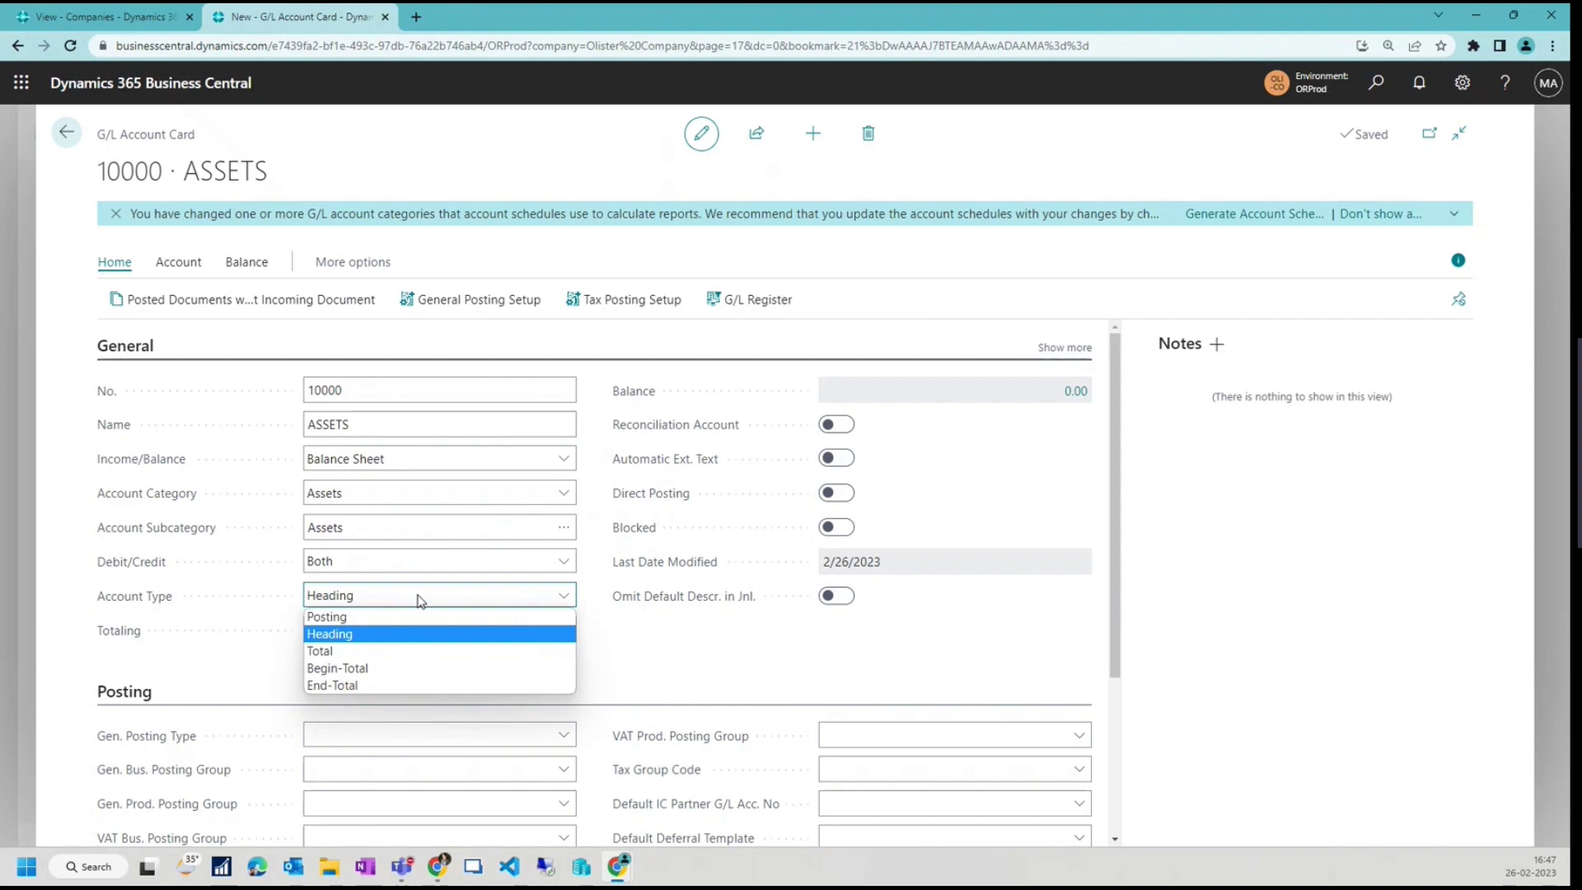
{"action": "left_click", "coordinate": [730, 669]}
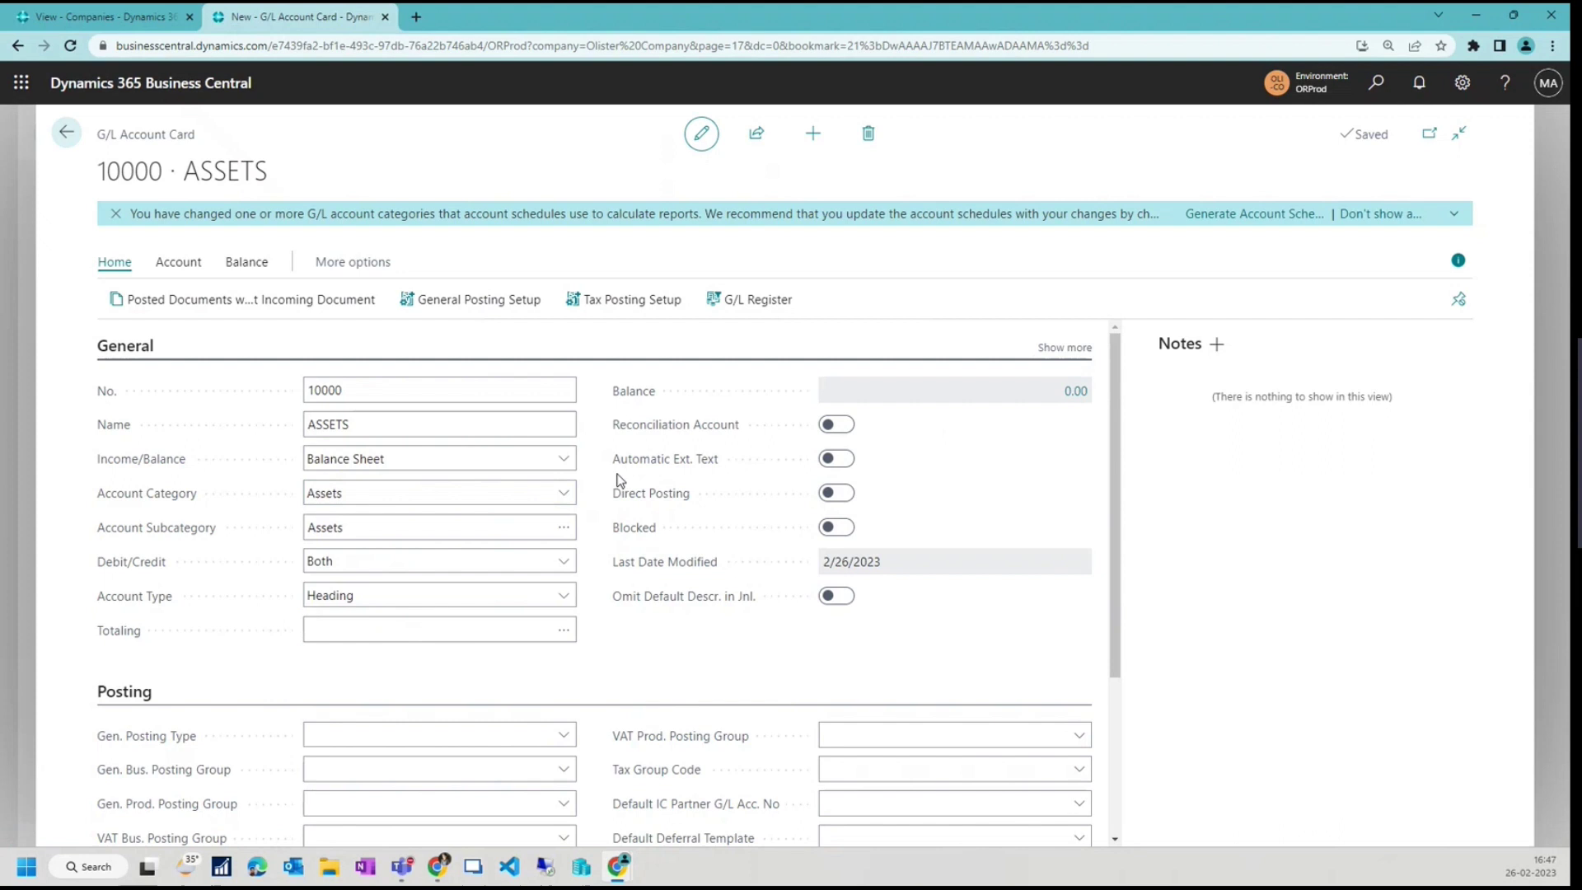
{"action": "left_click", "coordinate": [661, 426]}
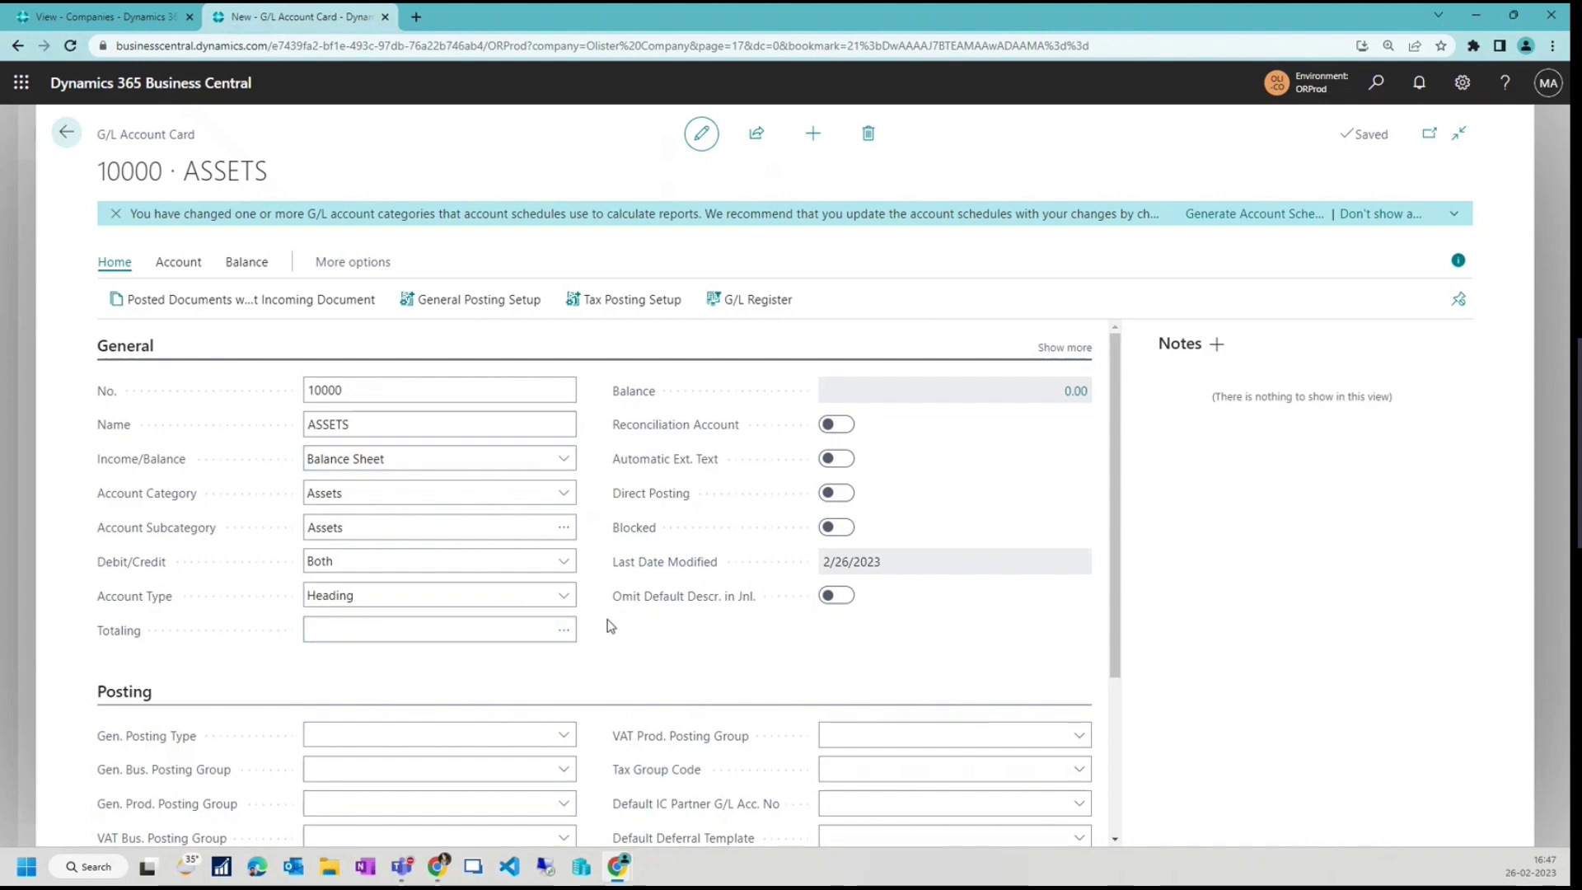
Check the Posting FastTab's business posting group, posting type and tax group options, leaving them unchanged.
{"action": "scroll", "coordinate": [601, 618], "scroll_direction": "down", "scroll_amount": 1}
{"action": "scroll", "coordinate": [618, 590], "scroll_direction": "down", "scroll_amount": 1}
{"action": "scroll", "coordinate": [691, 593], "scroll_direction": "down", "scroll_amount": 1}
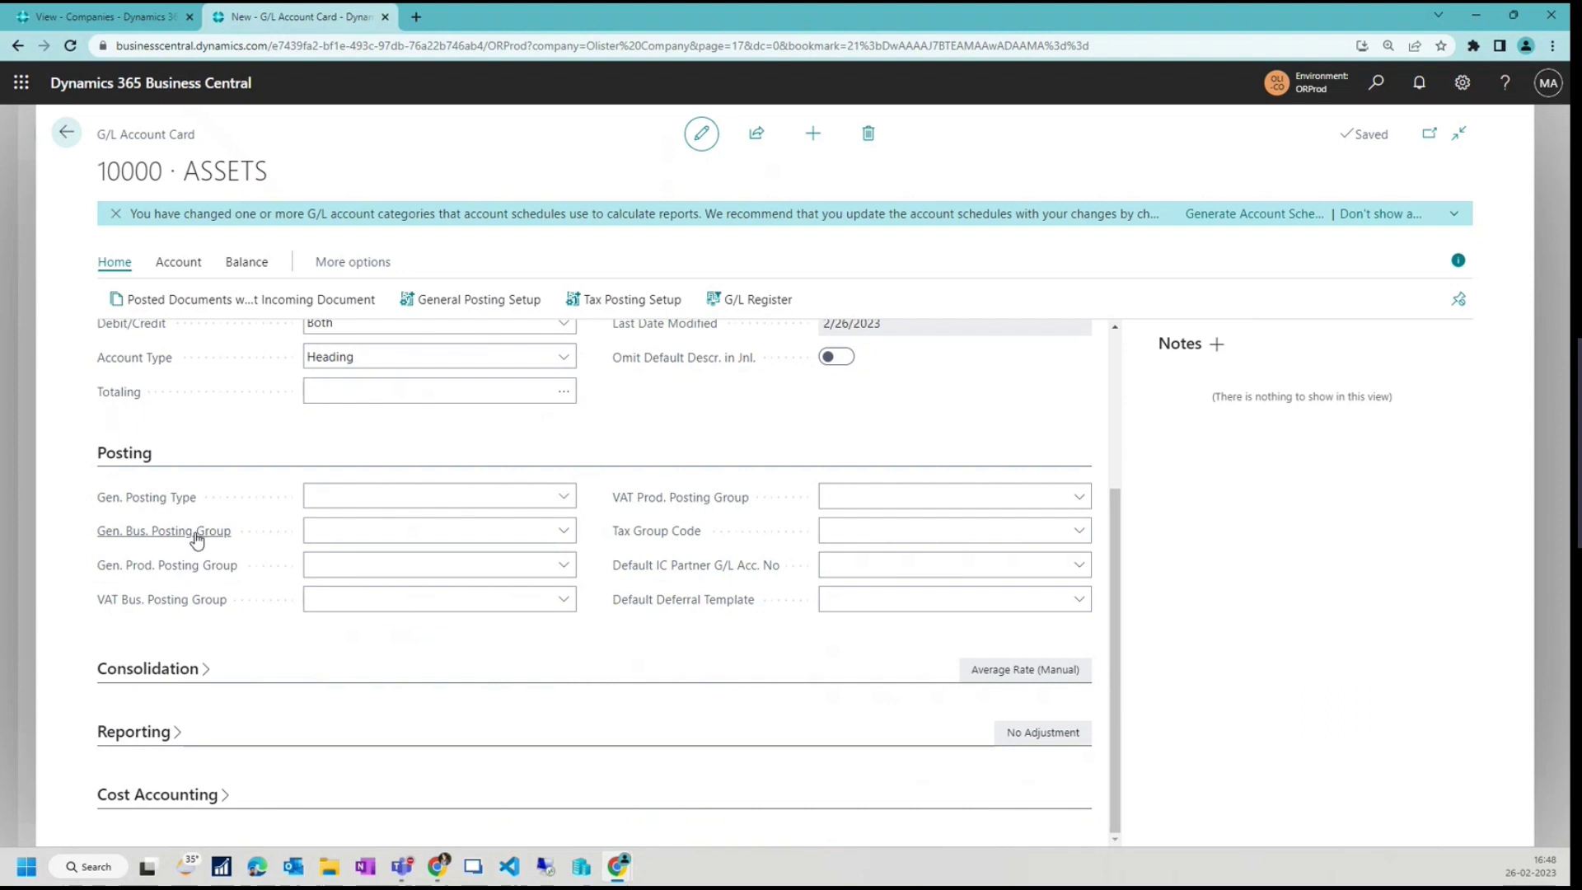
{"action": "mouse_move", "coordinate": [189, 540]}
{"action": "left_click", "coordinate": [562, 529]}
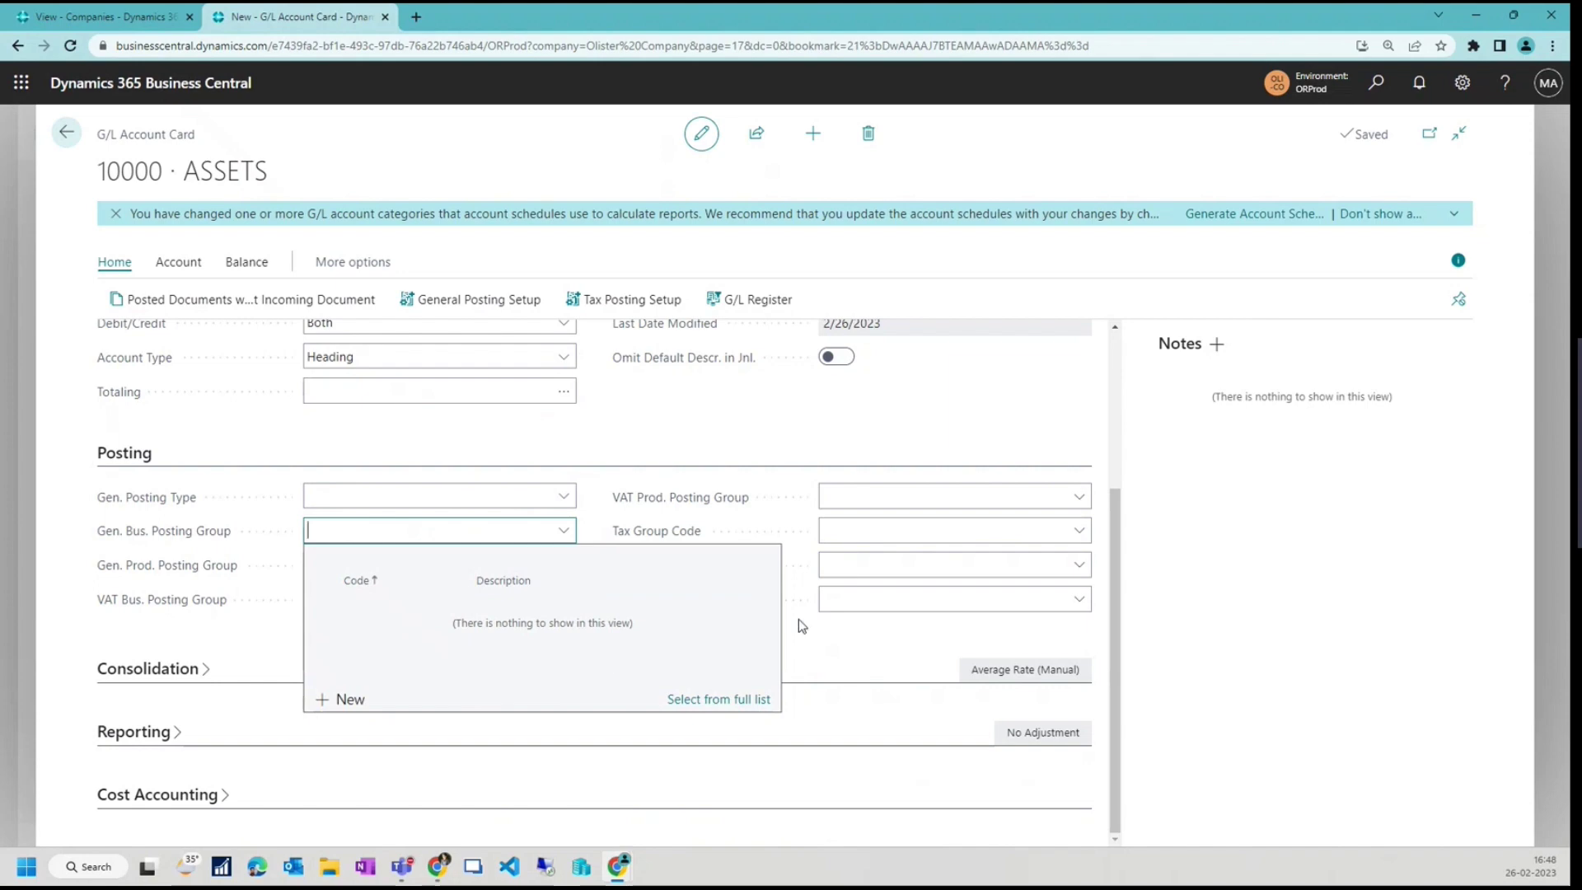
{"action": "left_click", "coordinate": [817, 641]}
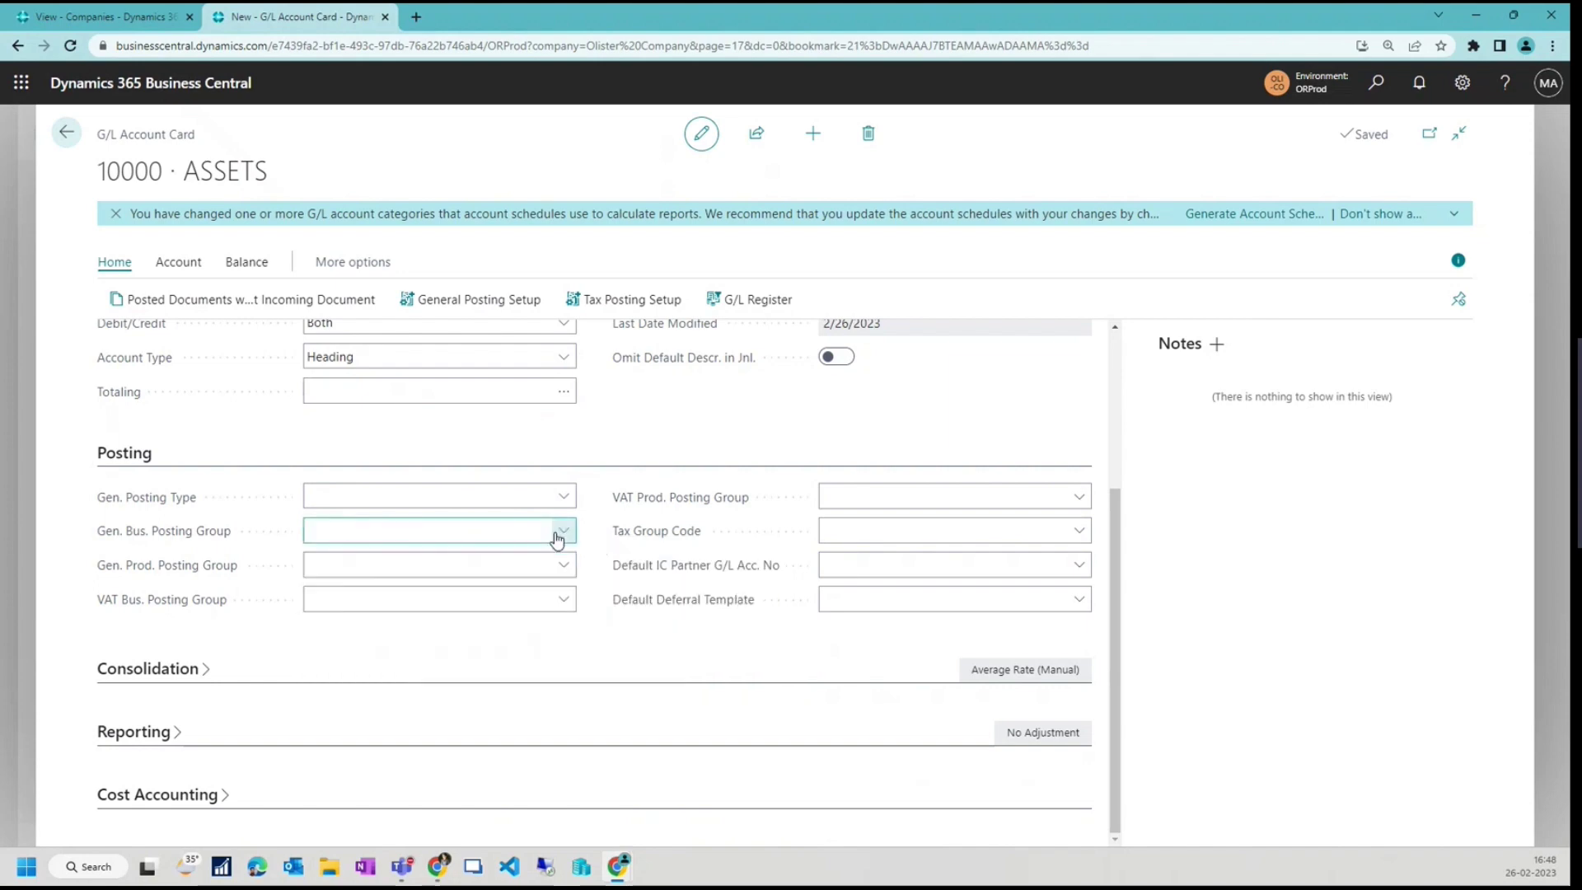
{"action": "left_click", "coordinate": [557, 503]}
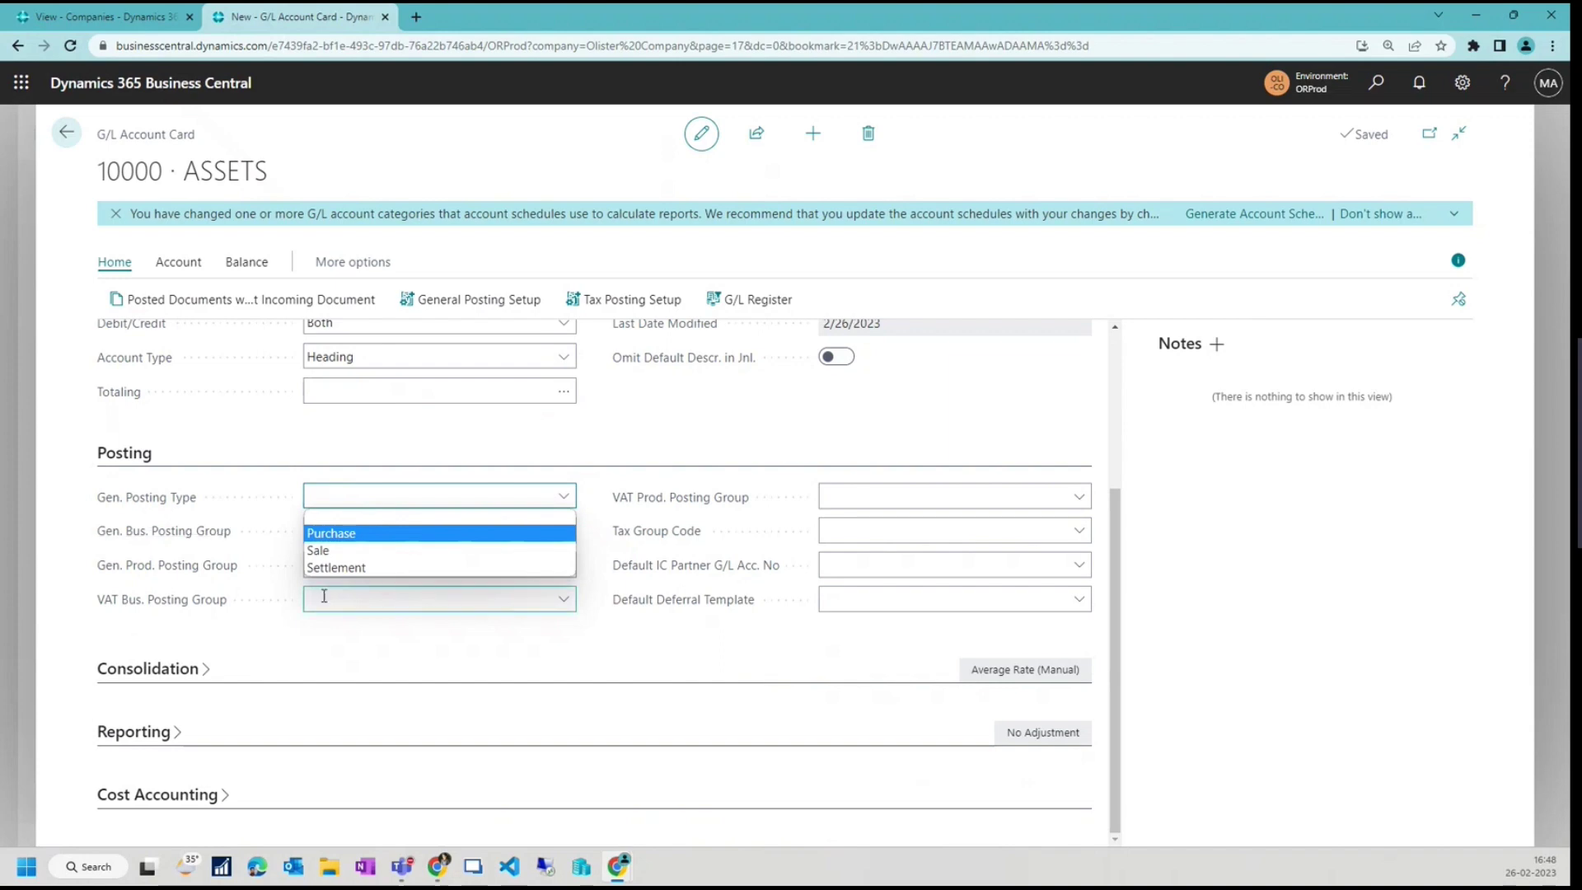
{"action": "left_click", "coordinate": [370, 695]}
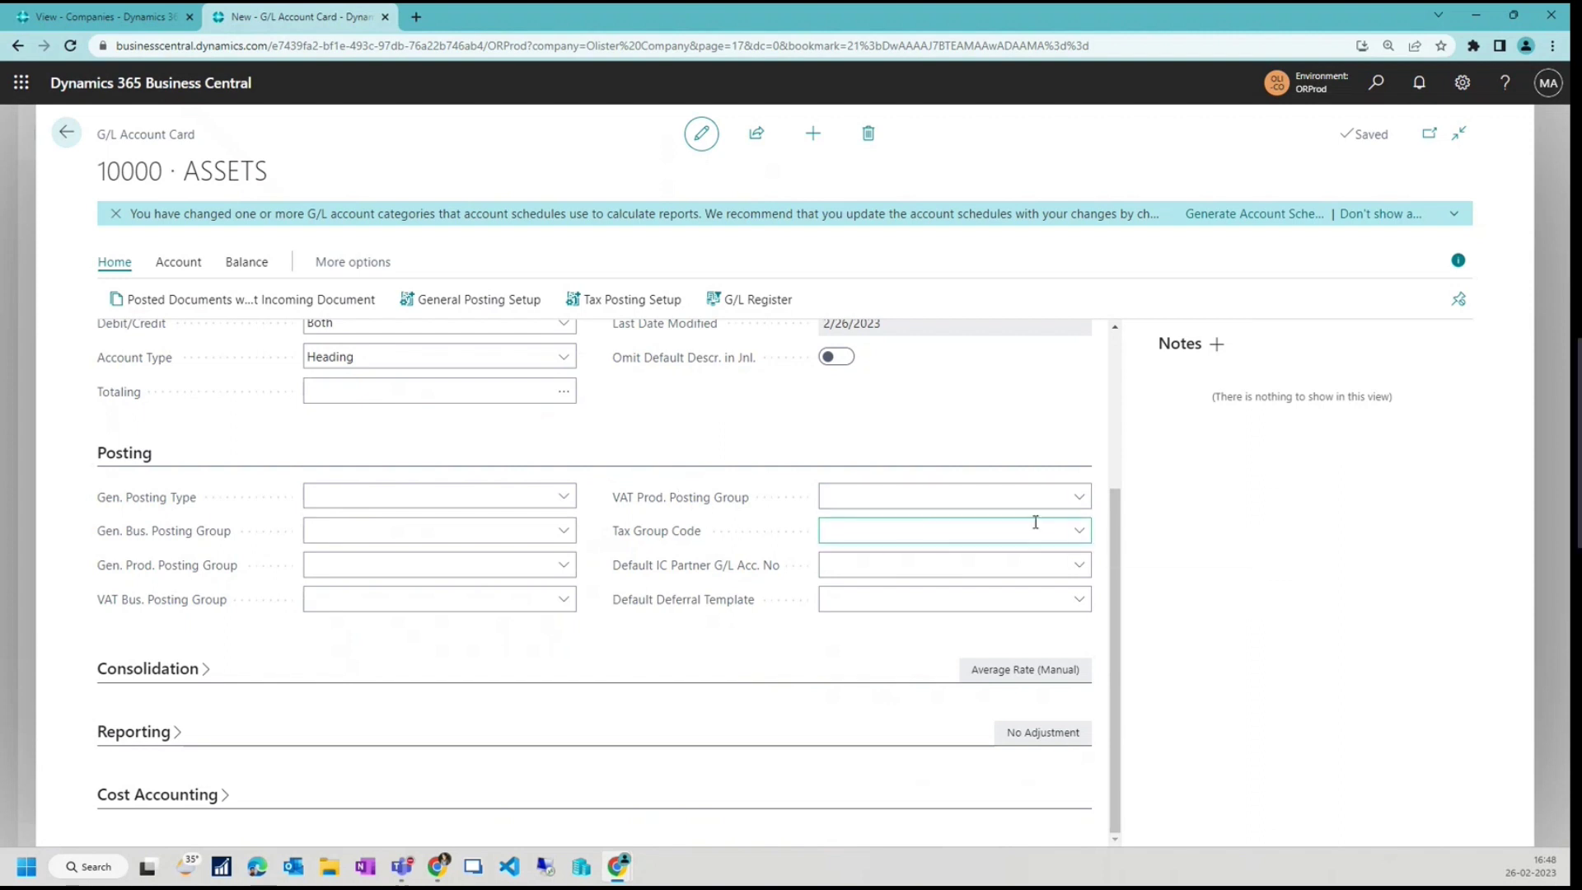
{"action": "left_click", "coordinate": [1079, 531]}
{"action": "left_click", "coordinate": [566, 628]}
Review the Consolidation, Reporting and Cost Accounting FastTabs, then return to the Chart of Accounts.
{"action": "left_click", "coordinate": [169, 667]}
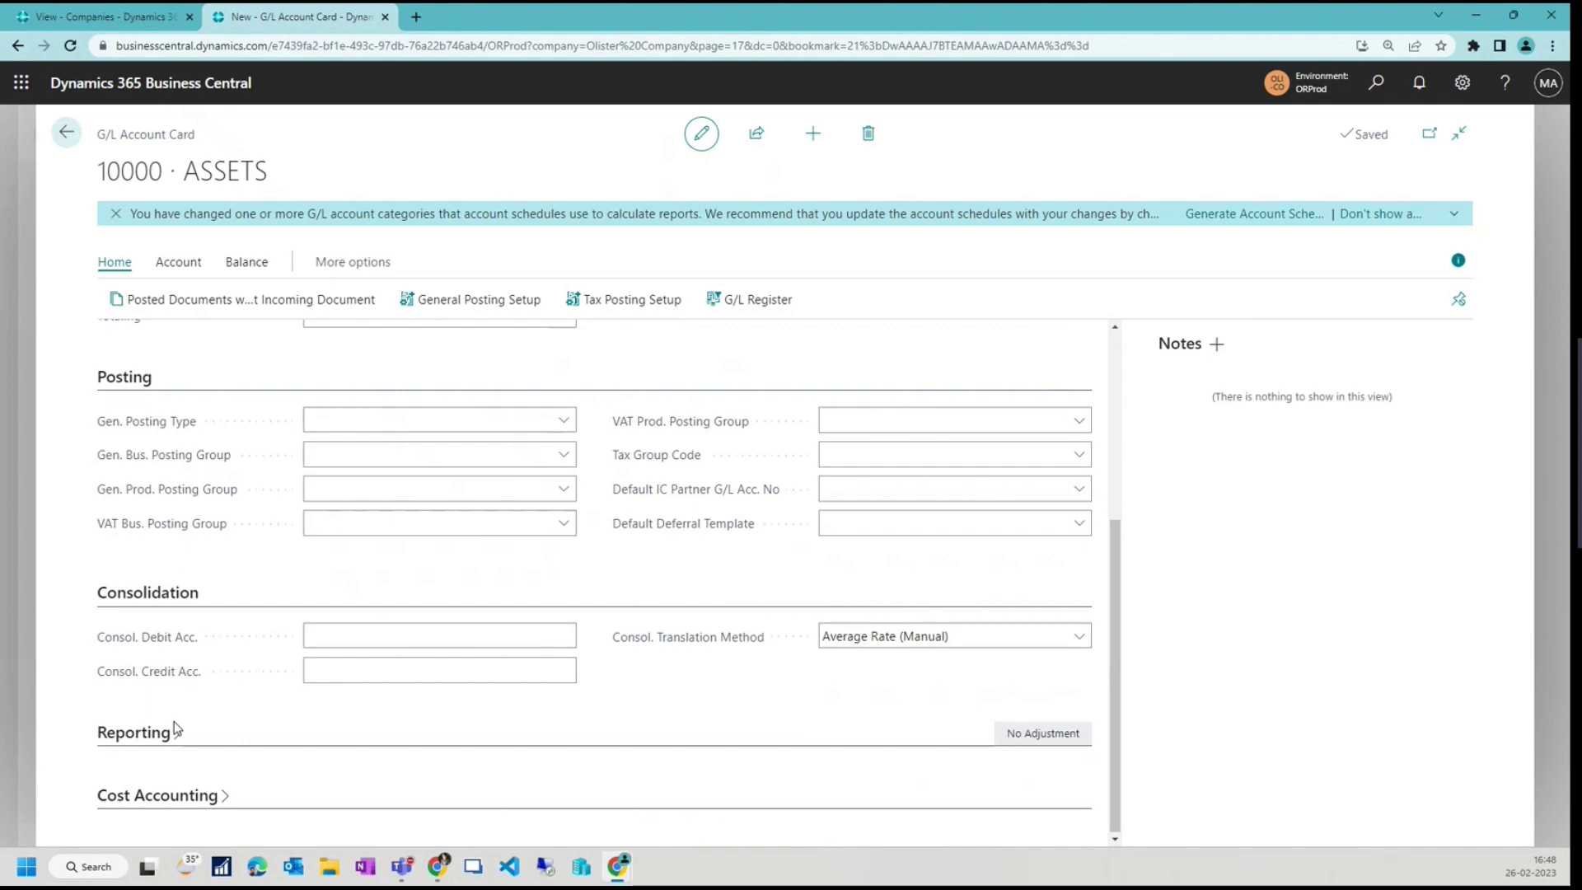
{"action": "left_click", "coordinate": [181, 592]}
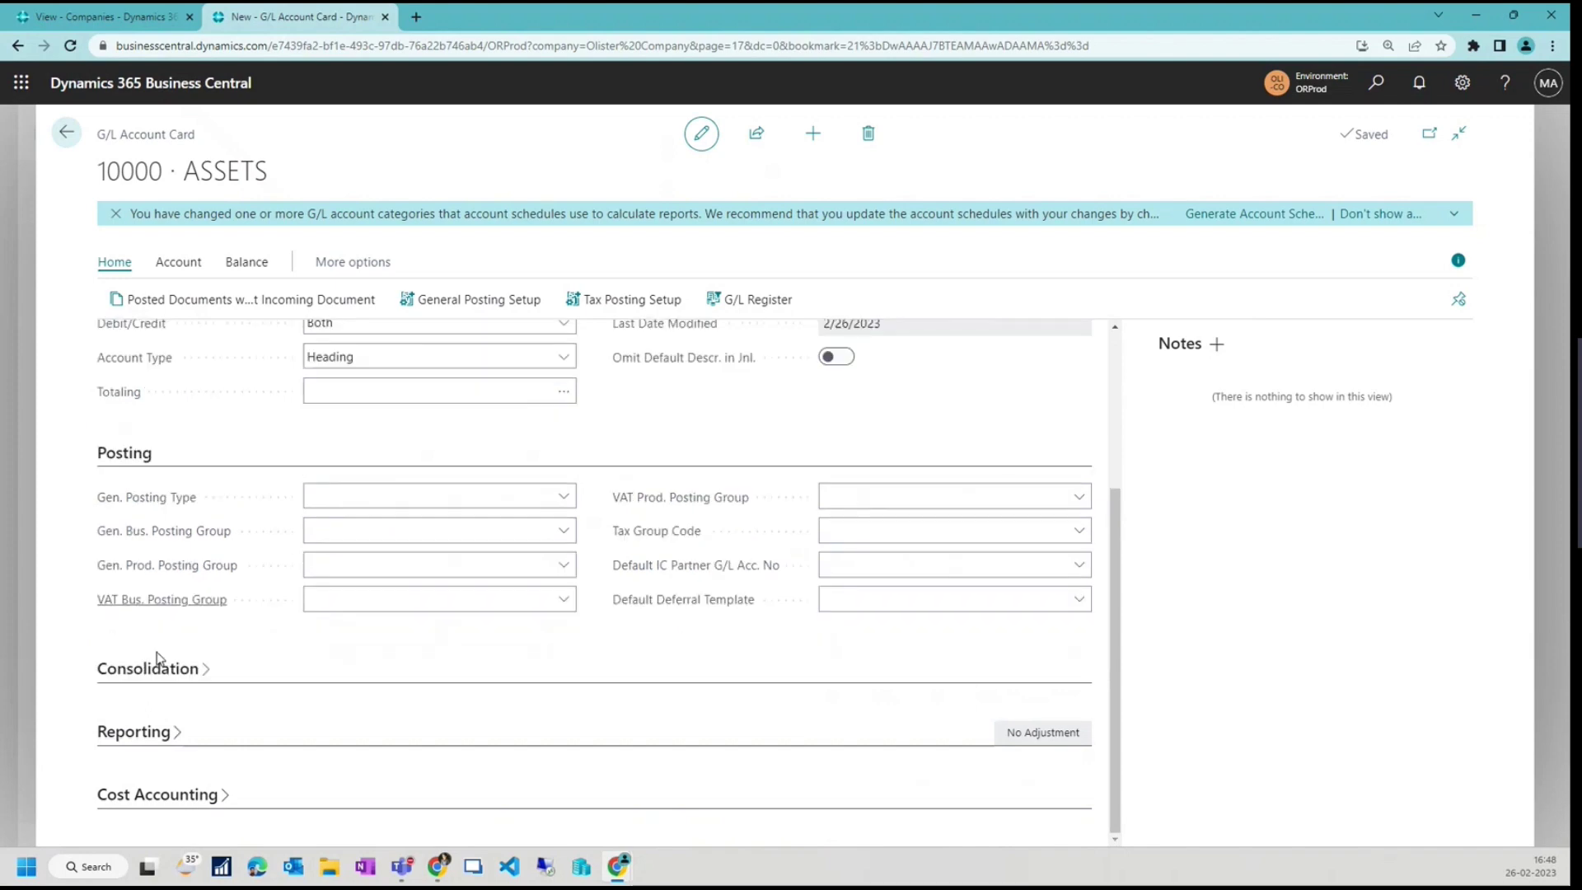
{"action": "left_click", "coordinate": [137, 745]}
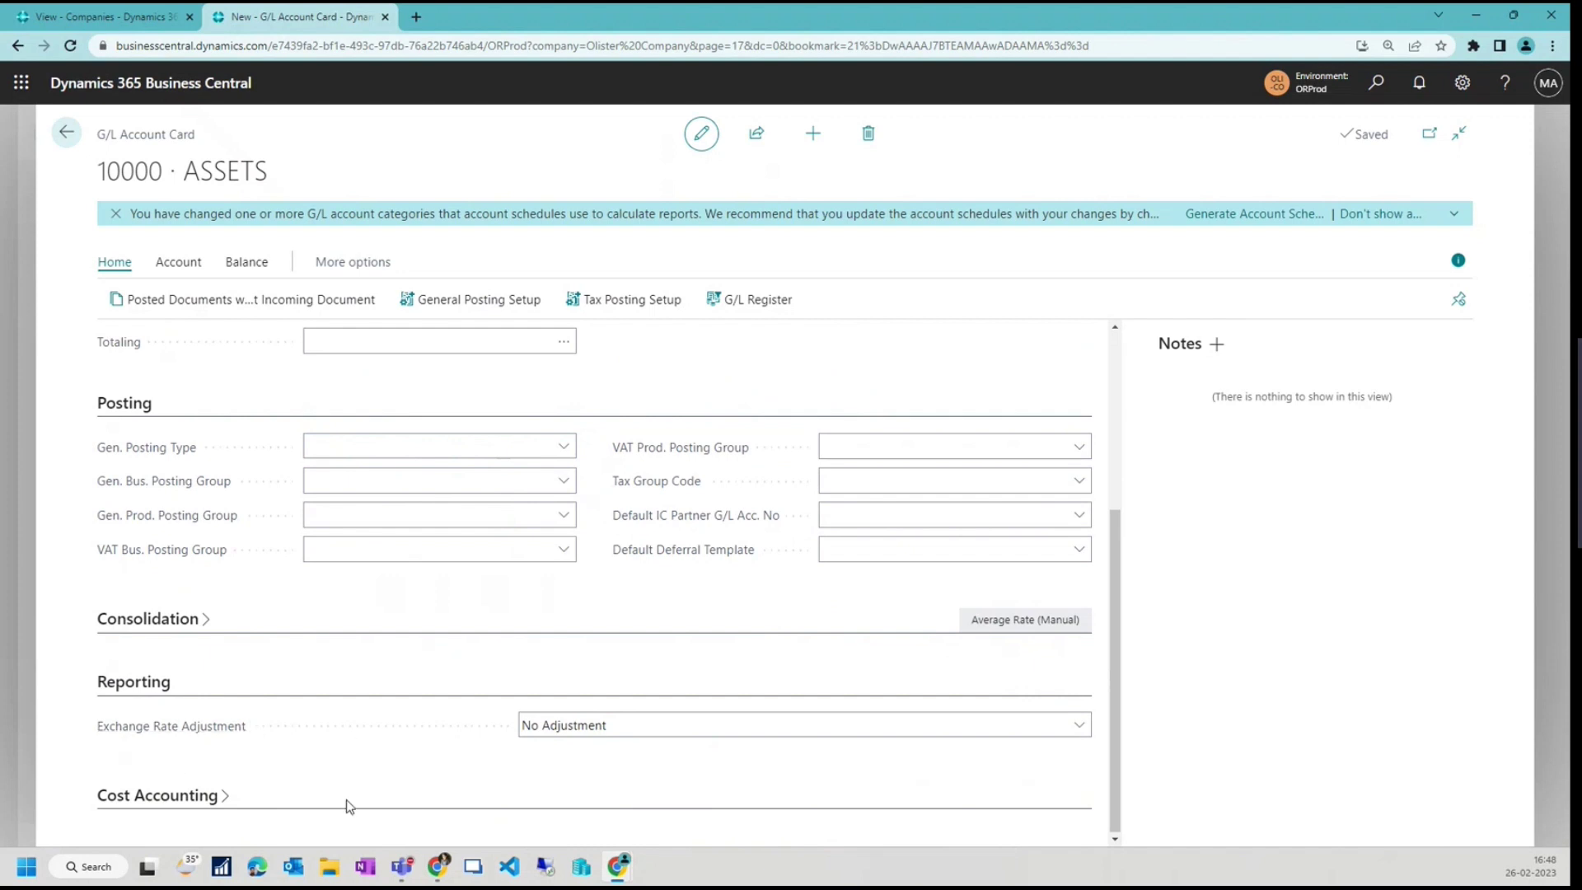
{"action": "left_click", "coordinate": [205, 804]}
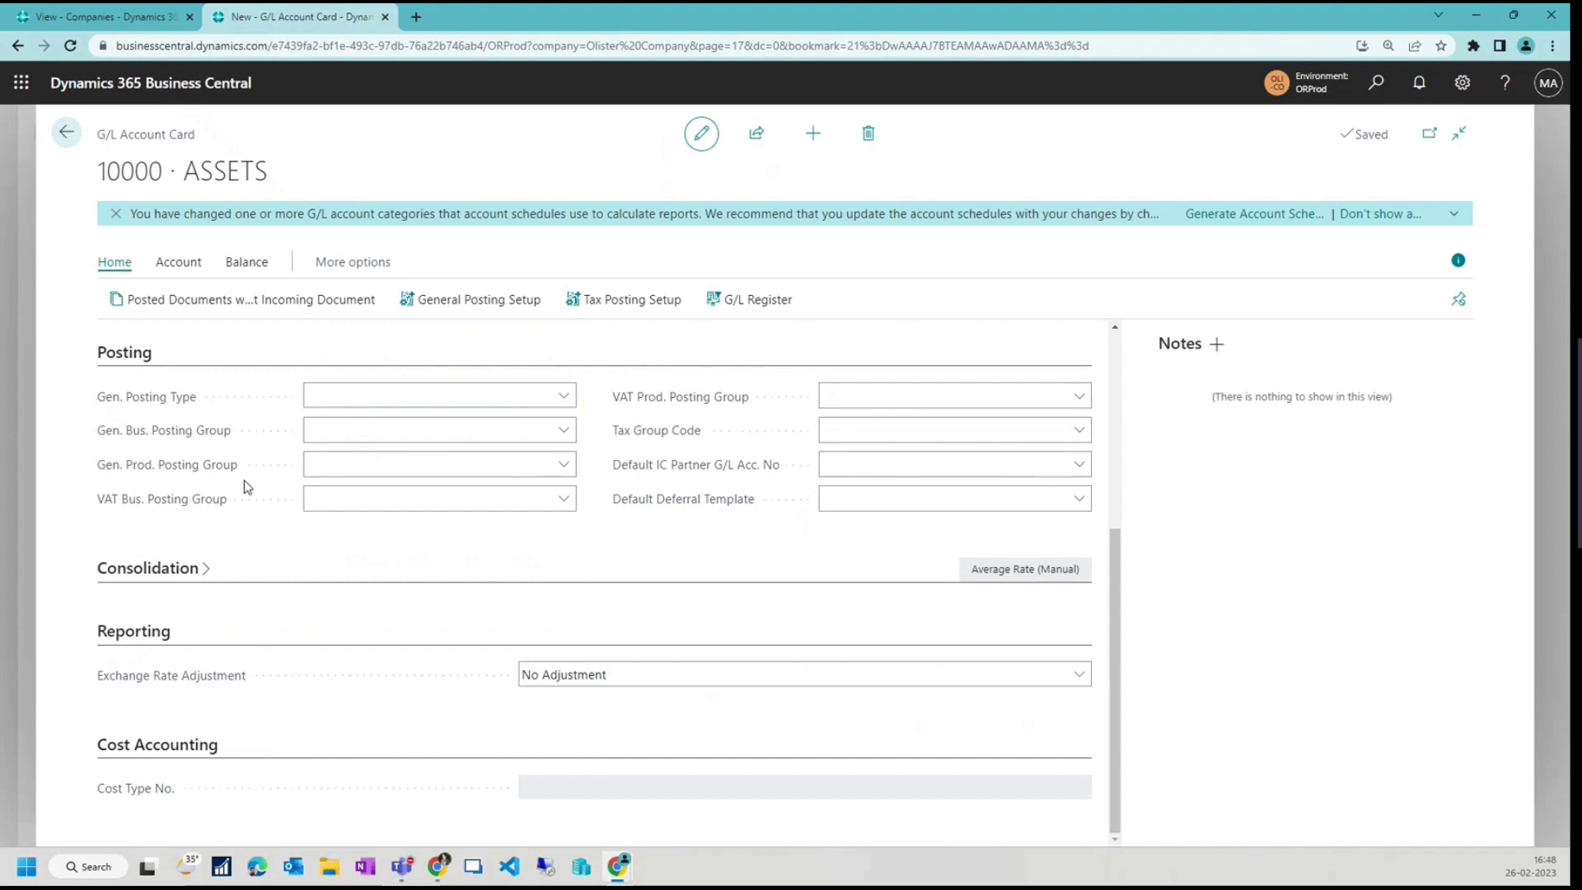
{"action": "left_click", "coordinate": [65, 133]}
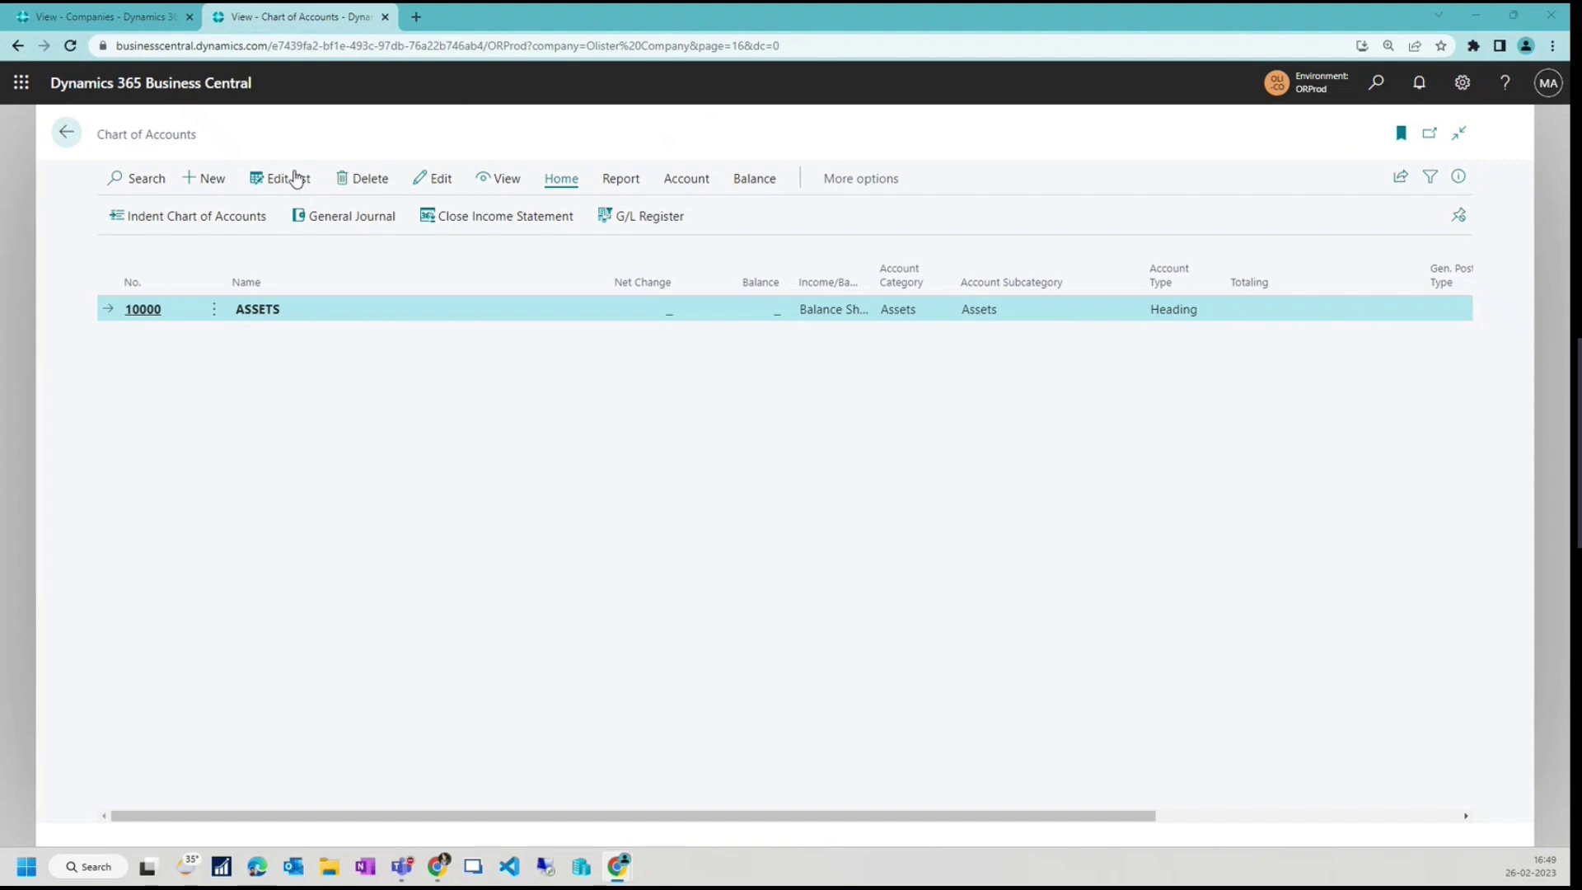
Create a new G/L account 10001 named Assets Total.
{"action": "left_click", "coordinate": [211, 183]}
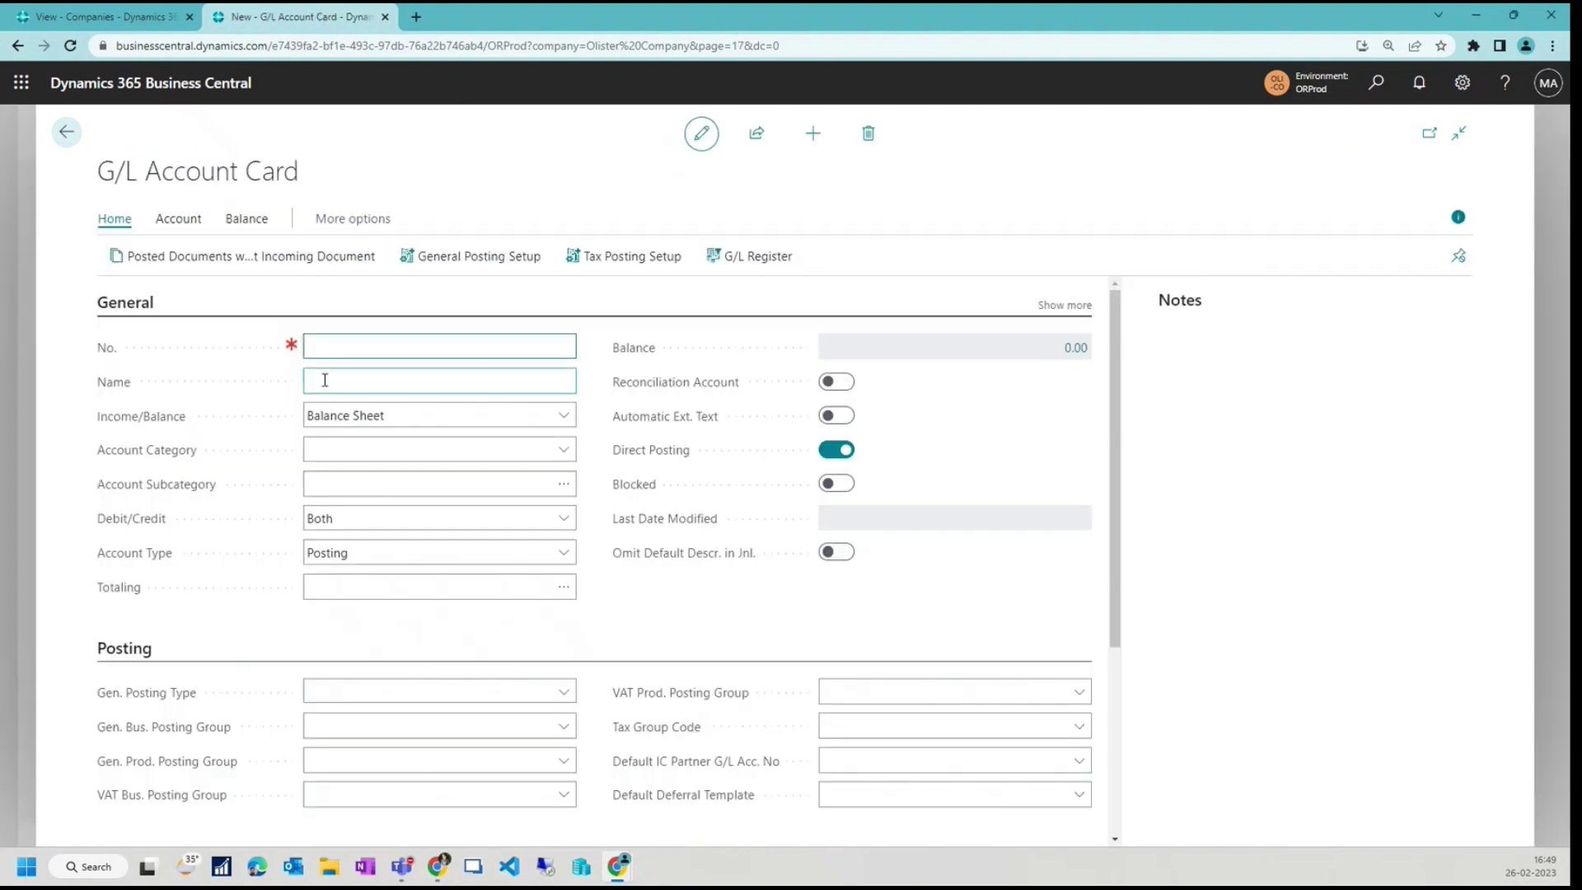
{"action": "type", "text": "10001"}
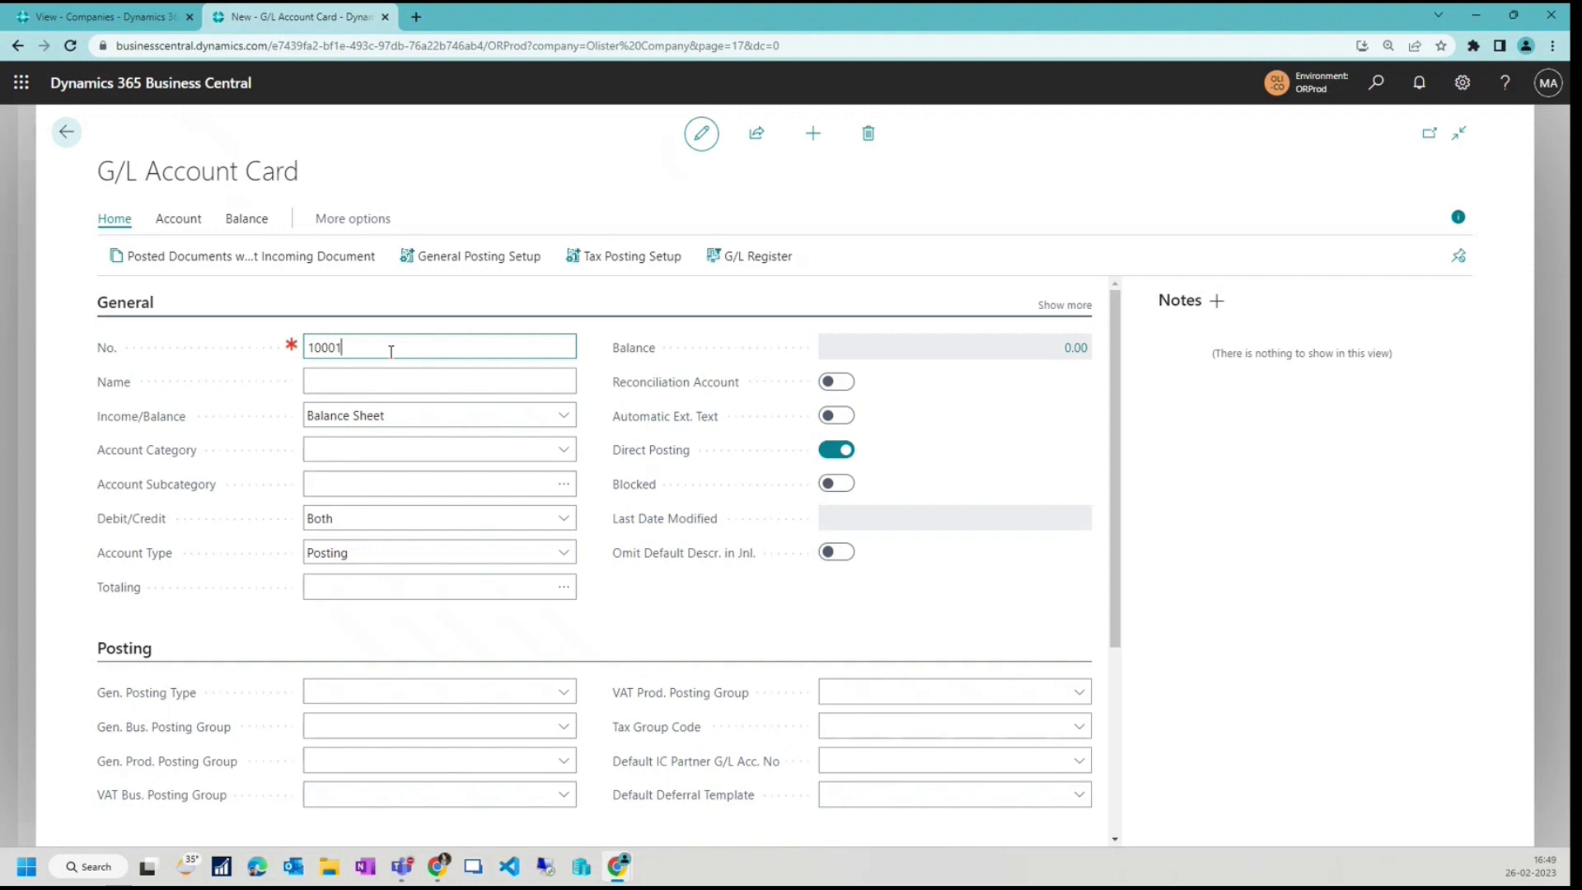
{"action": "key", "text": "Tab"}
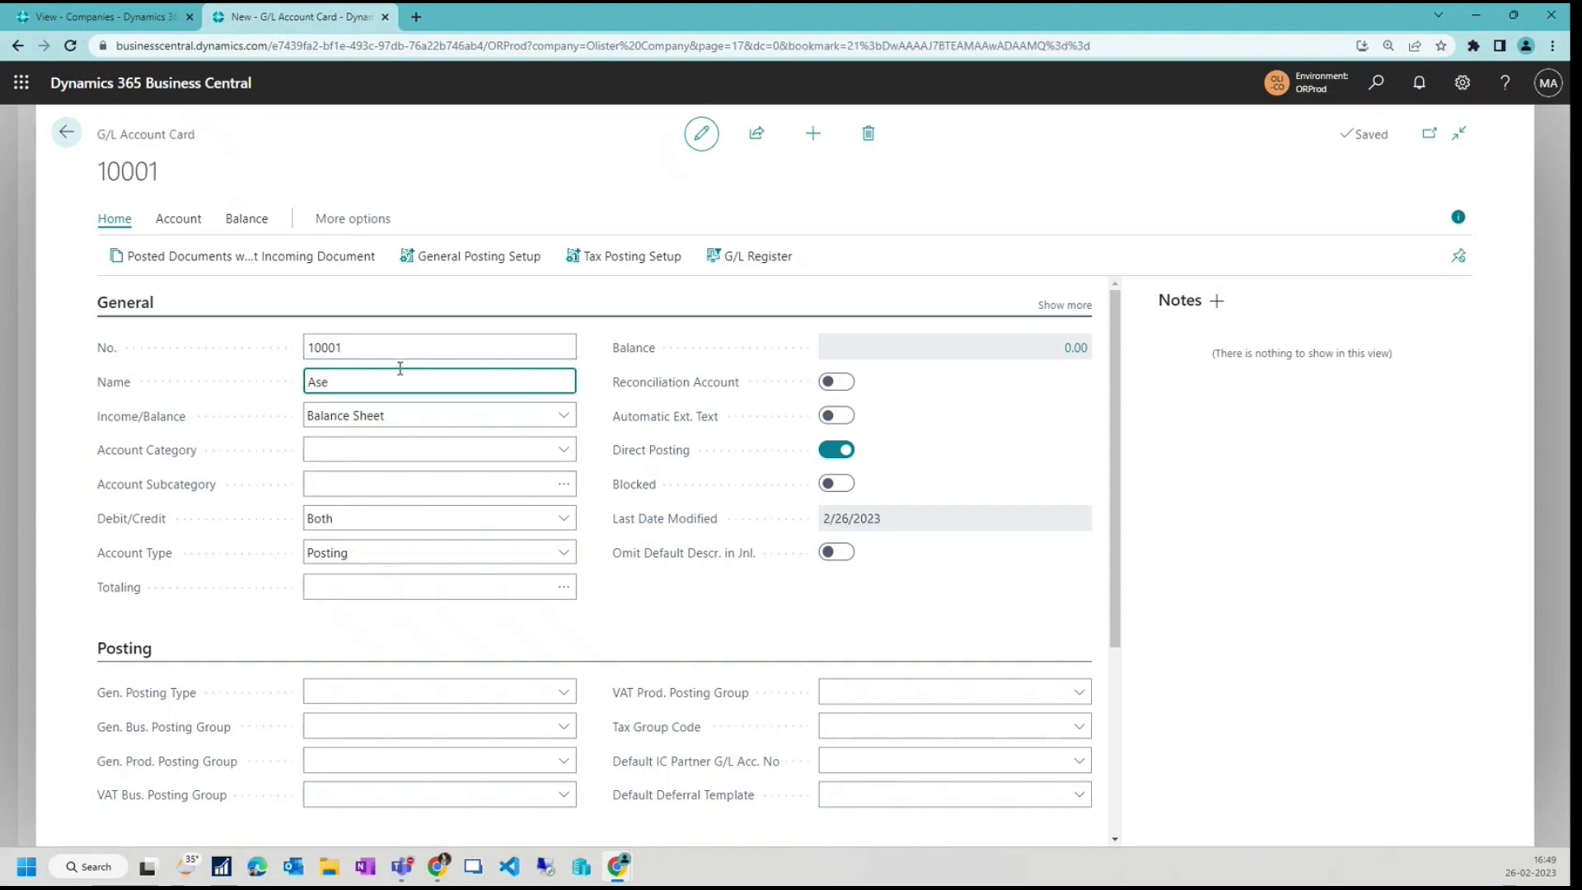
{"action": "type", "text": "Assets Total"}
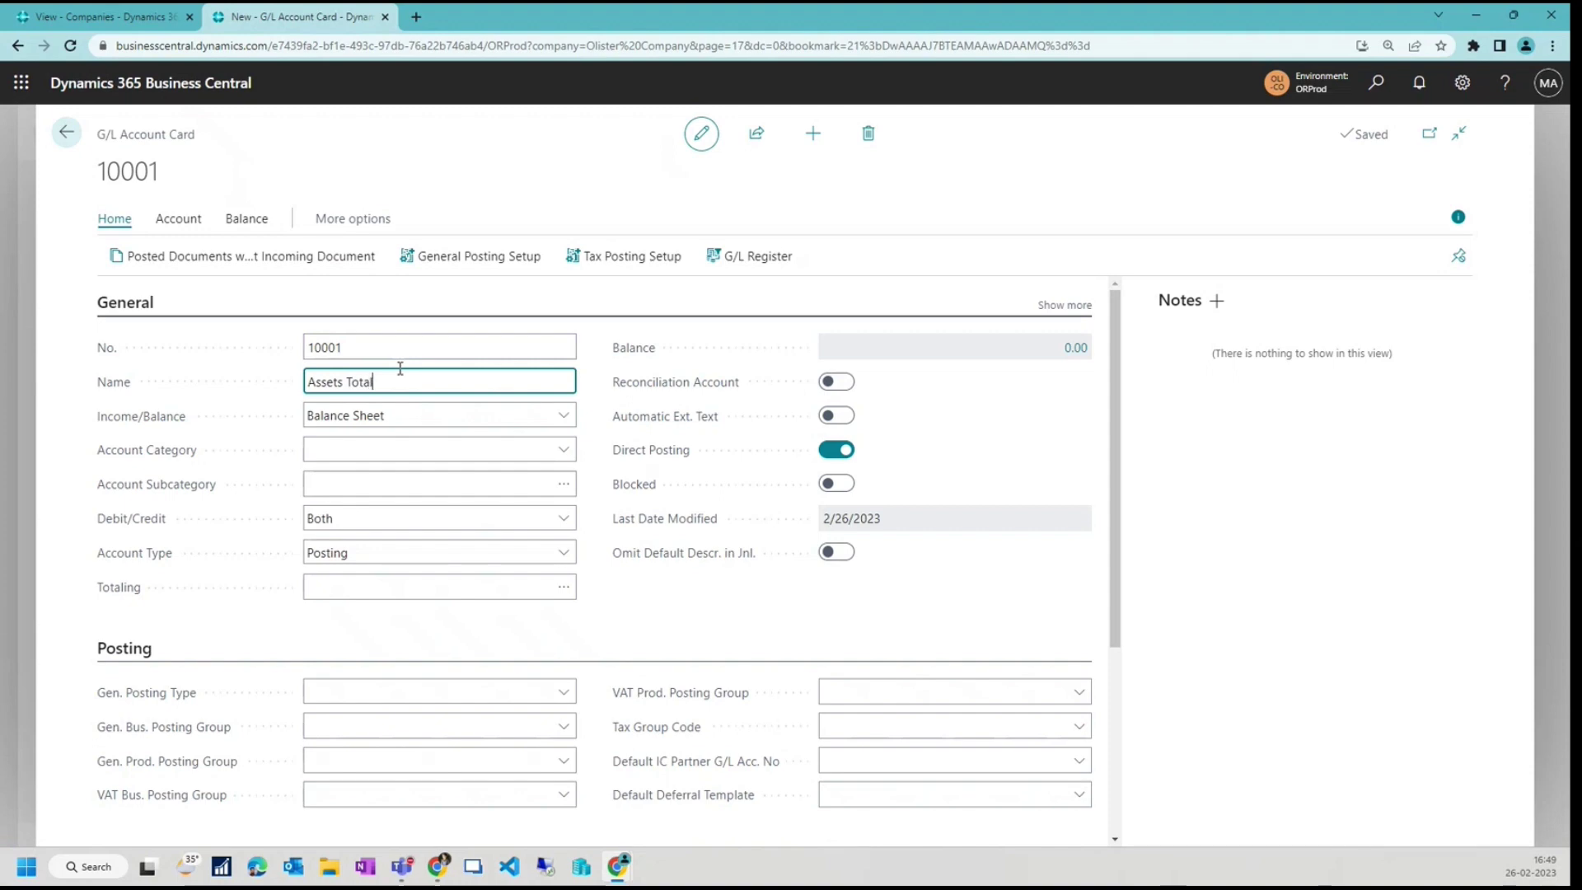
{"action": "key", "text": "Tab"}
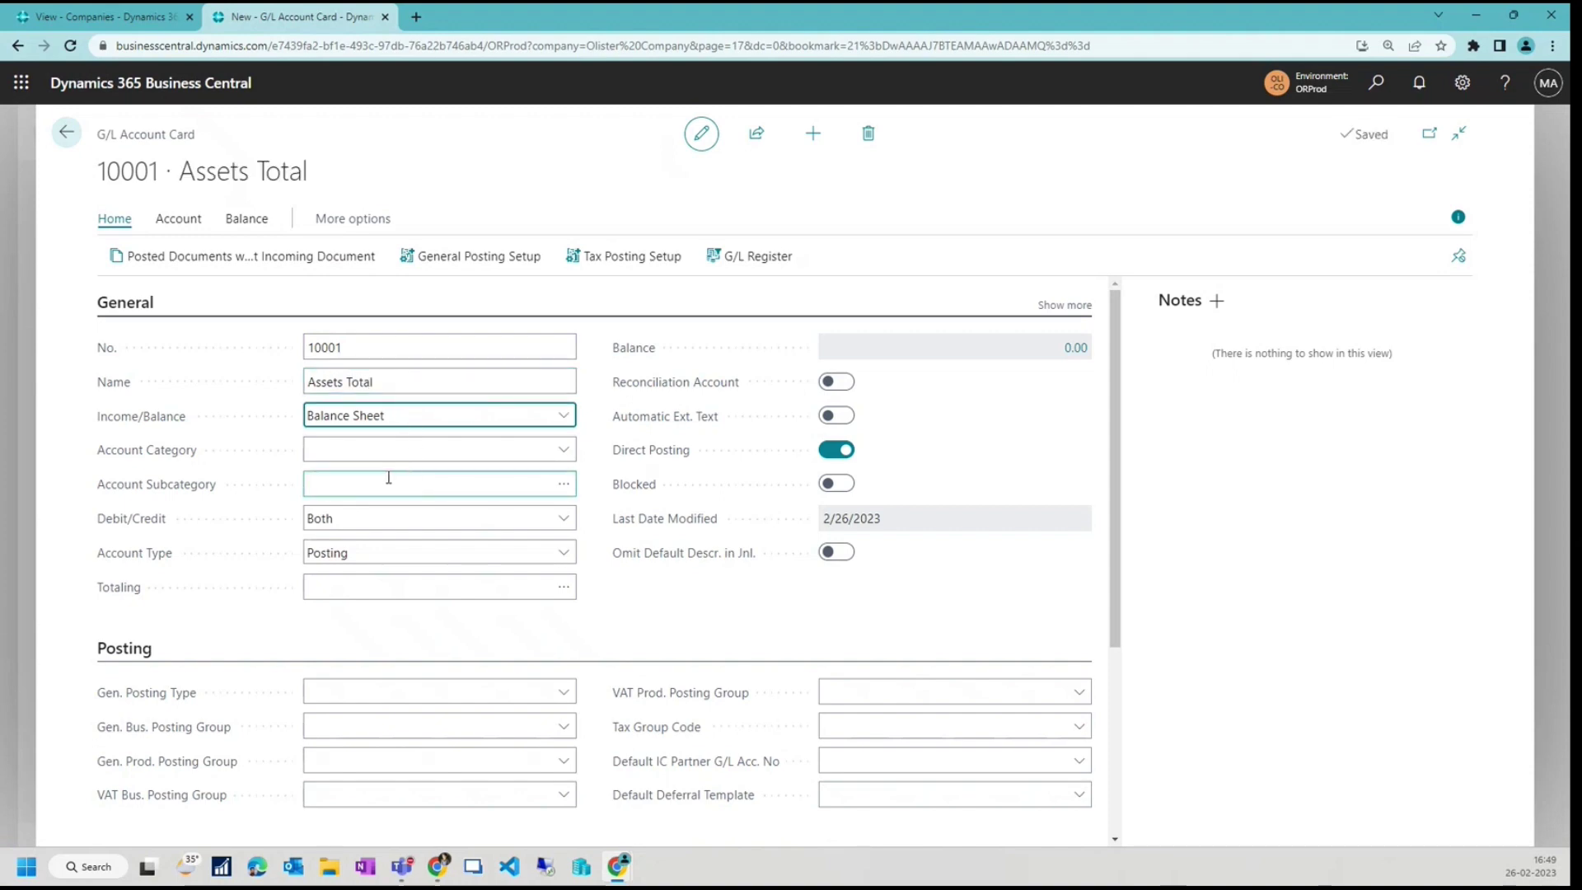
Give it category Assets, subcategory Current Assets and type Begin-Total, then go back to the chart.
{"action": "left_click", "coordinate": [362, 452]}
{"action": "left_click", "coordinate": [346, 485]}
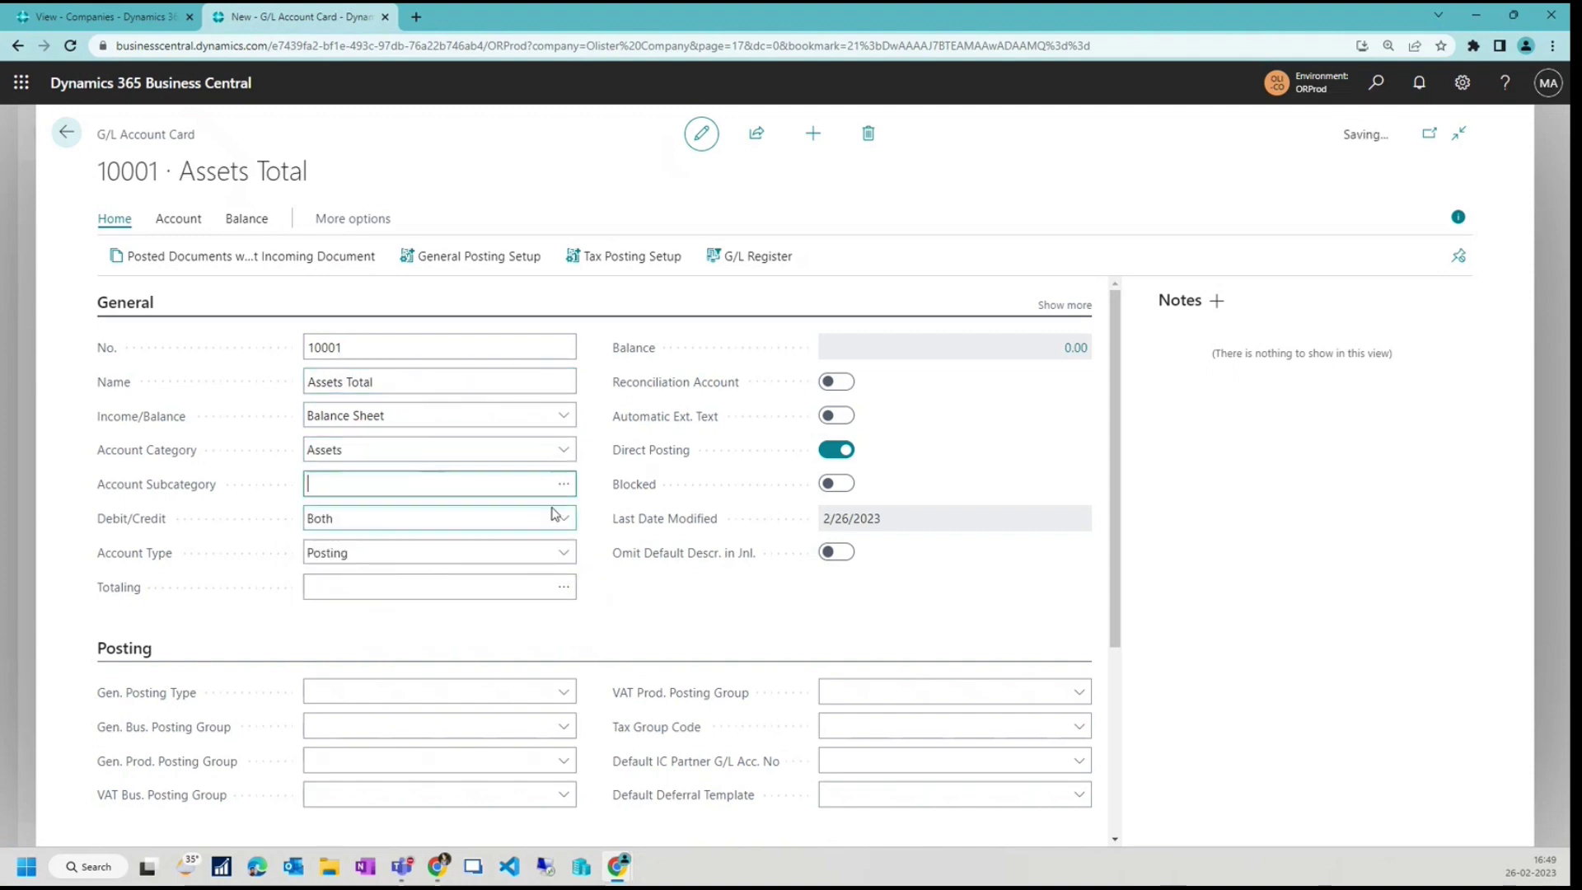
{"action": "left_click", "coordinate": [563, 483]}
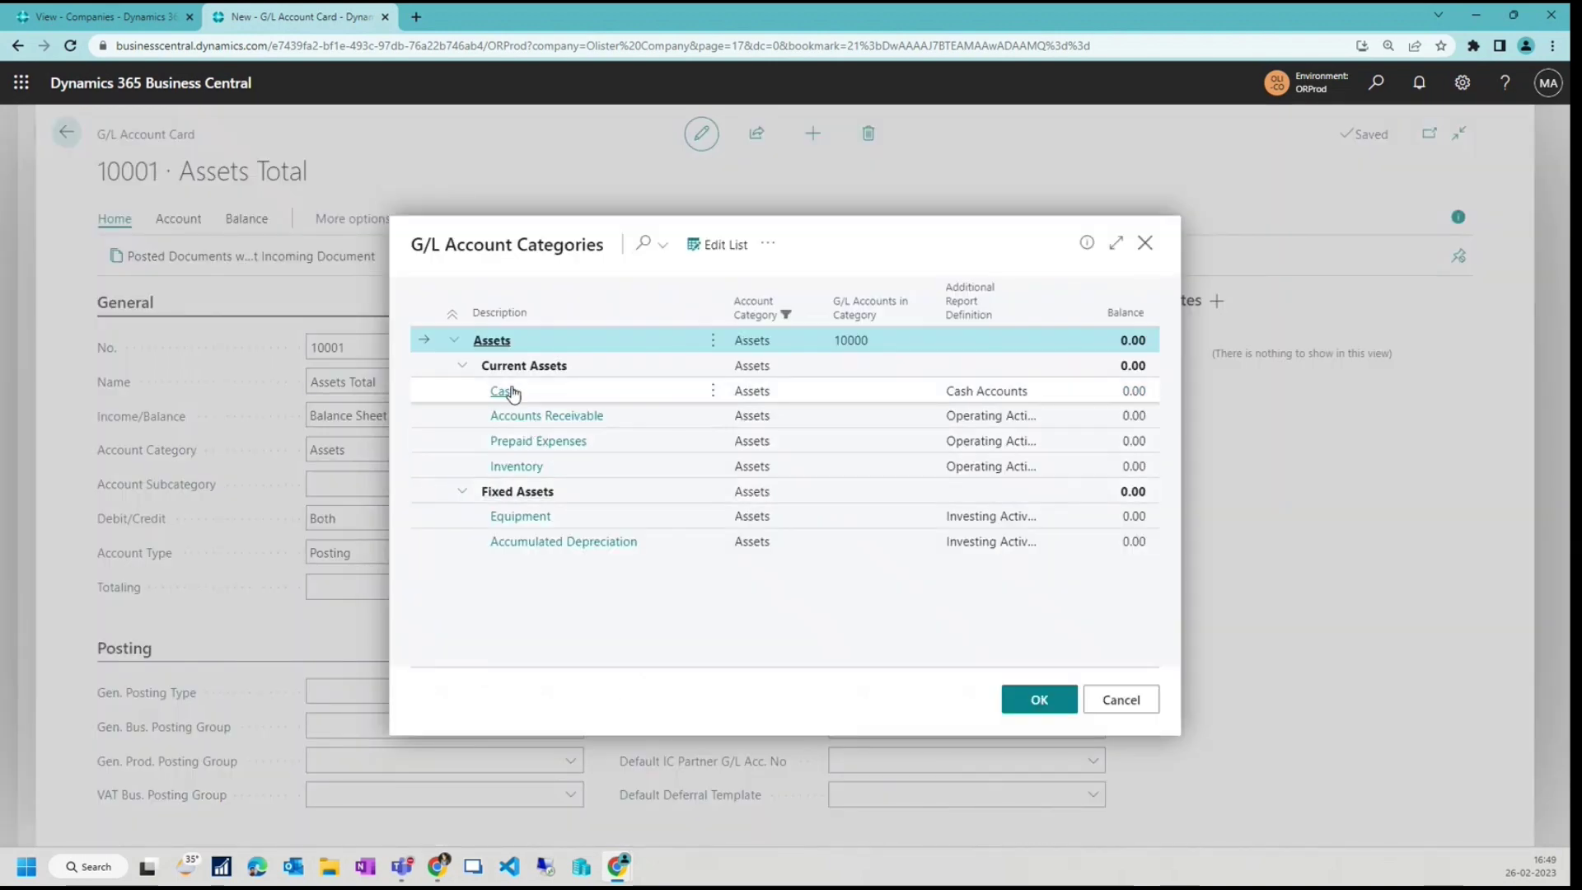
{"action": "double_click", "coordinate": [504, 366]}
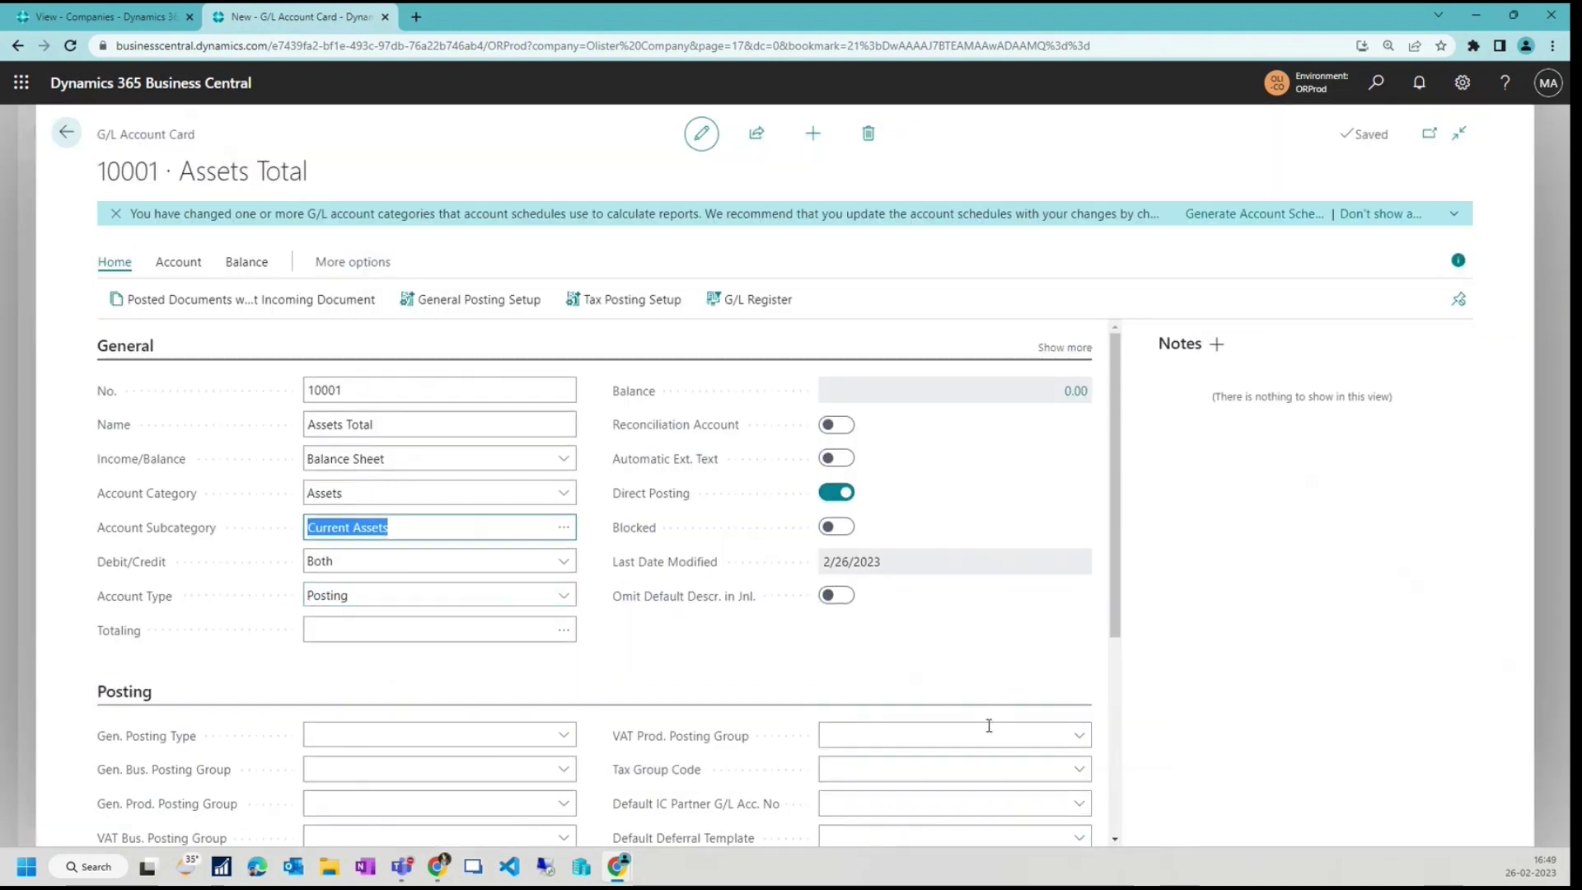
{"action": "left_click", "coordinate": [537, 596]}
{"action": "left_click", "coordinate": [379, 668]}
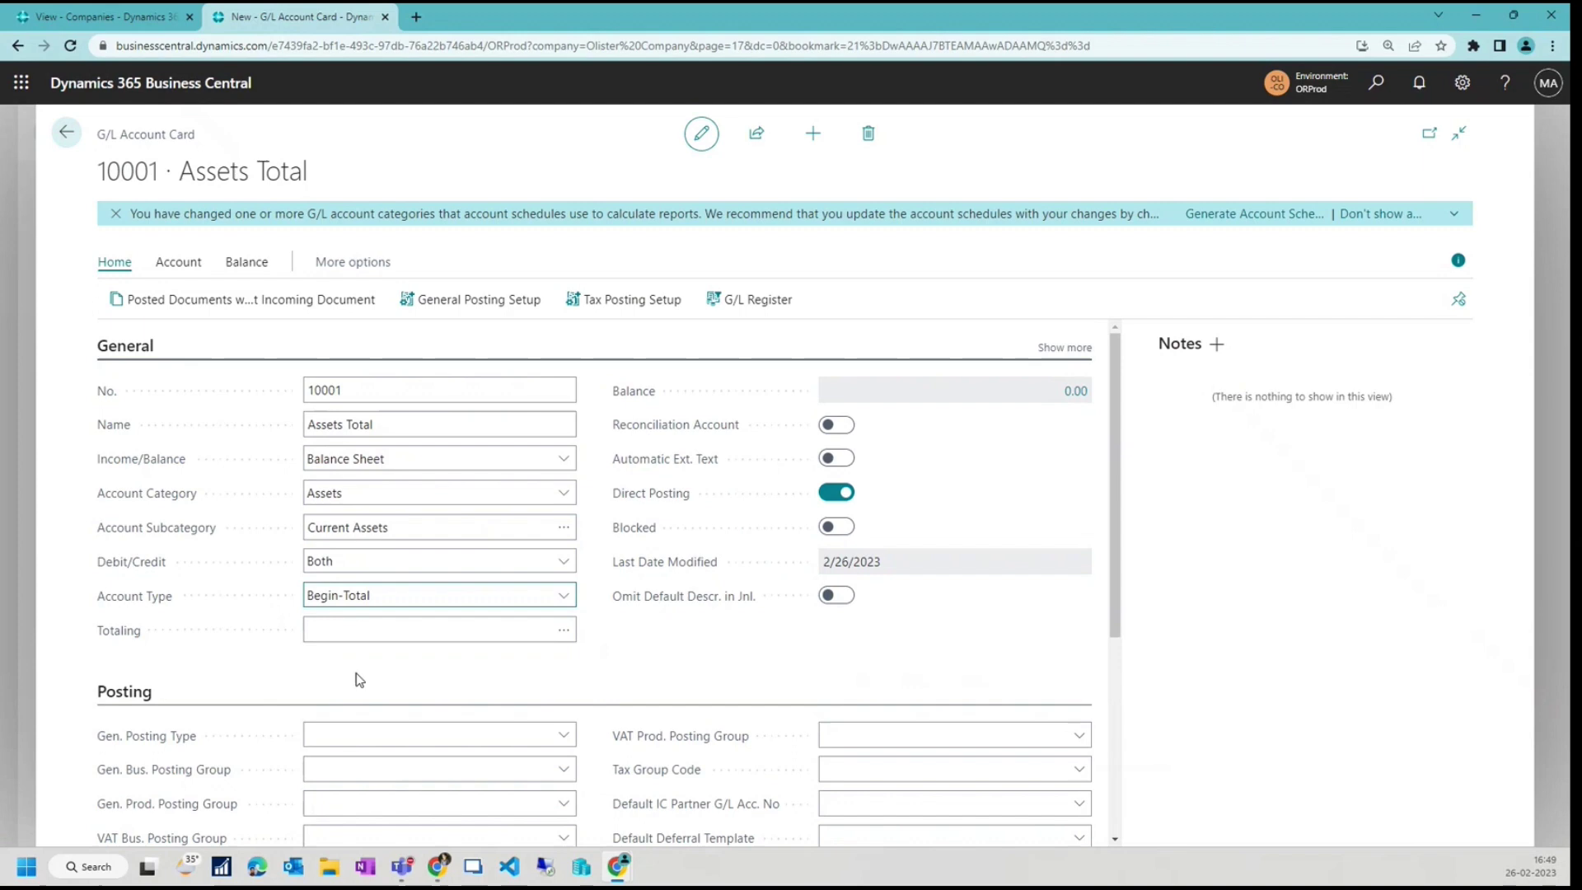
{"action": "scroll", "coordinate": [922, 676], "scroll_direction": "down", "scroll_amount": 4}
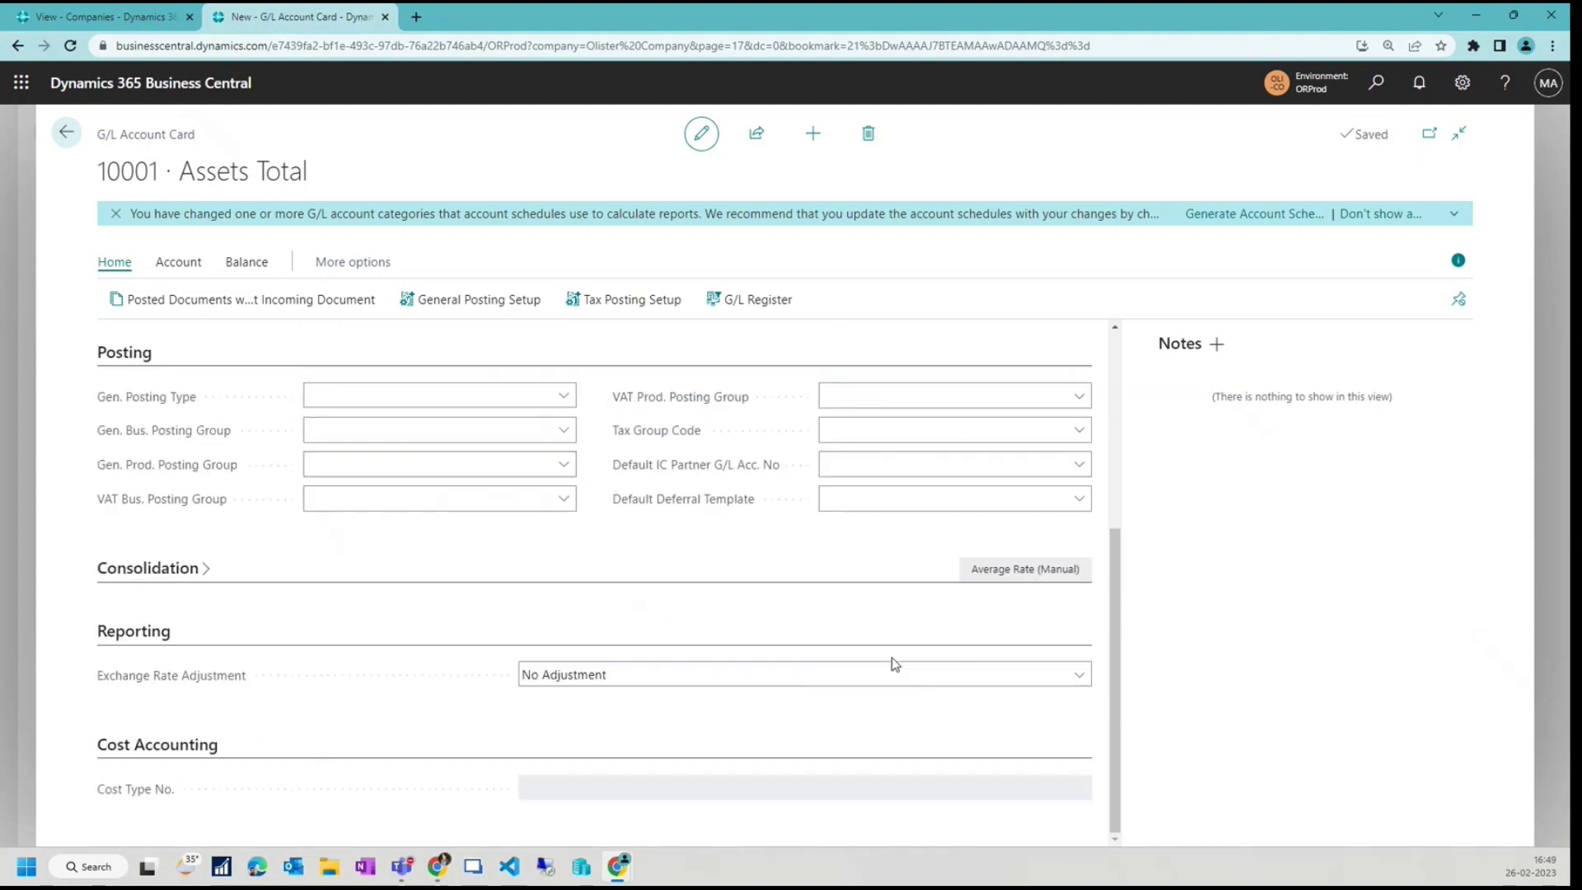
{"action": "left_click", "coordinate": [70, 136]}
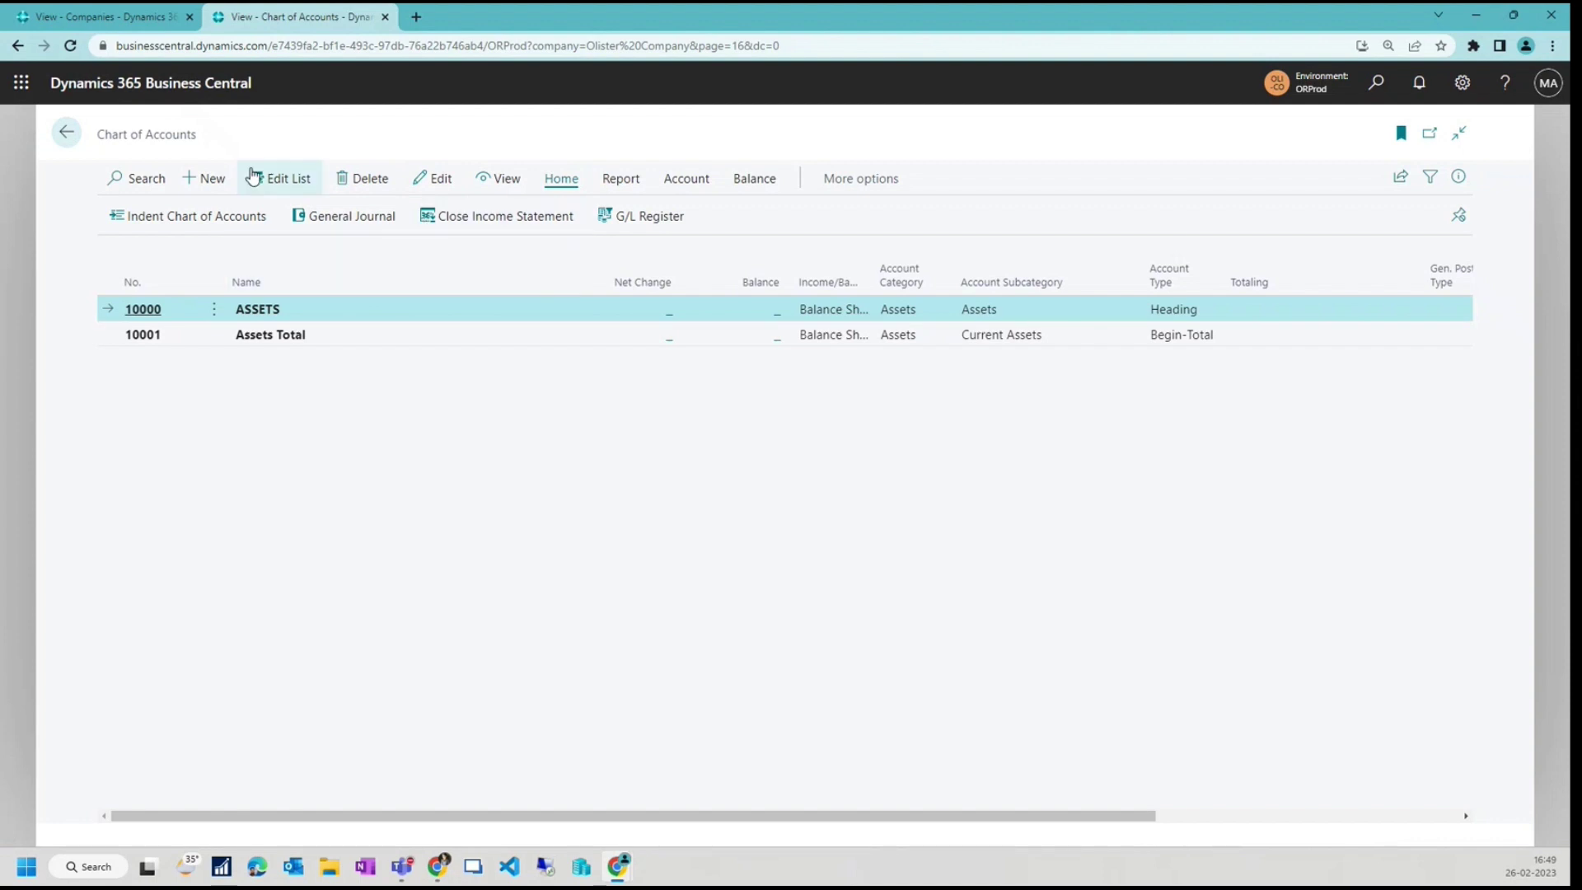
Create account 10010 named Bank Account with the Assets account category.
{"action": "left_click", "coordinate": [206, 178]}
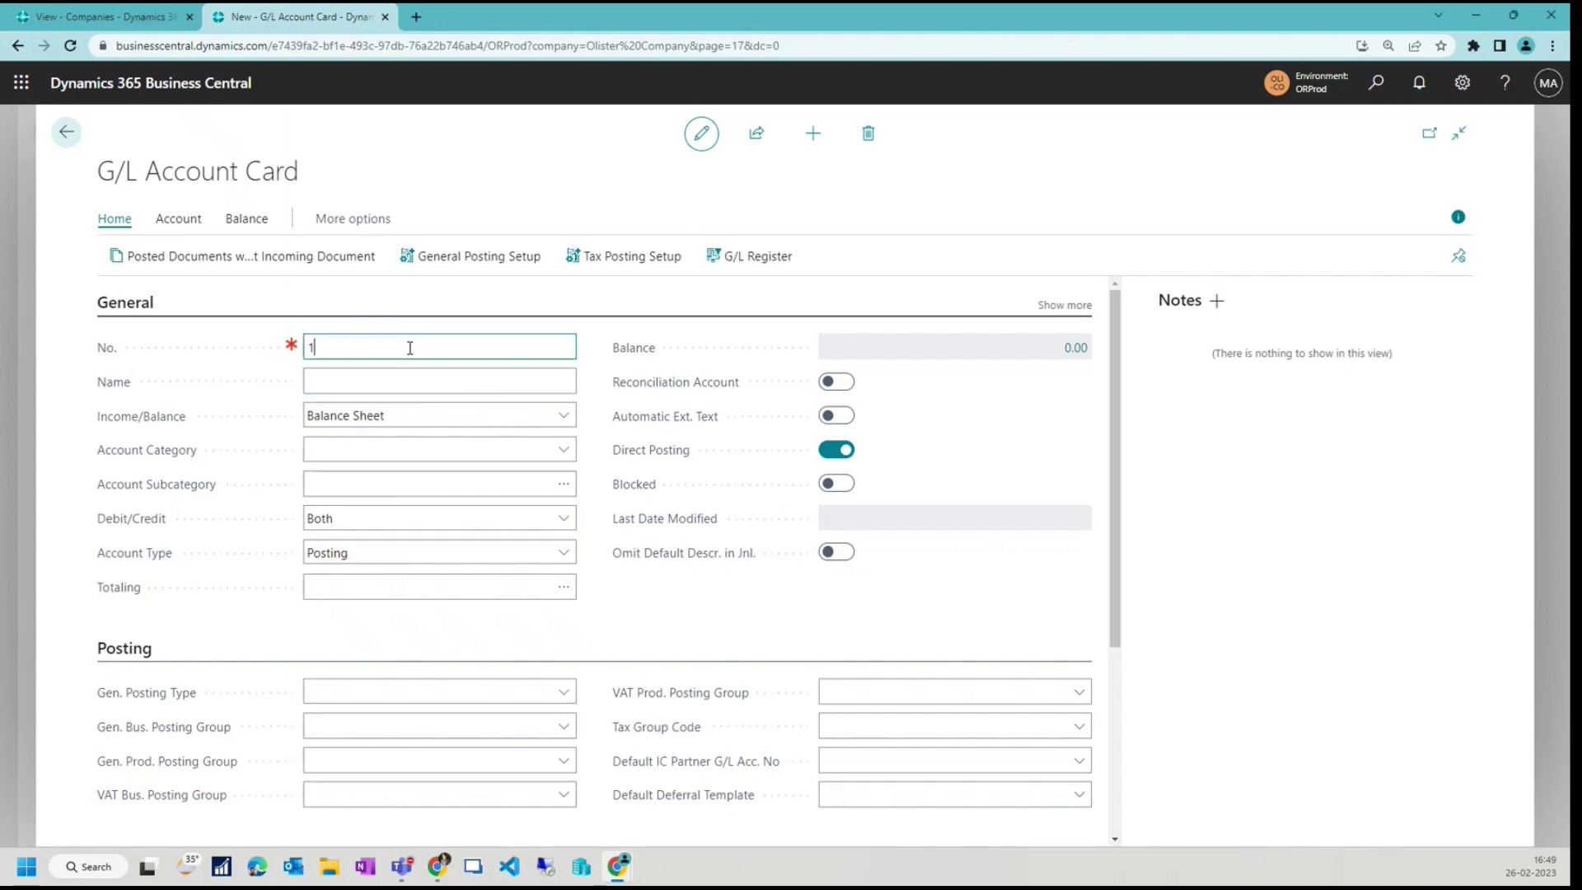
{"action": "type", "text": "10010"}
{"action": "key", "text": "Tab"}
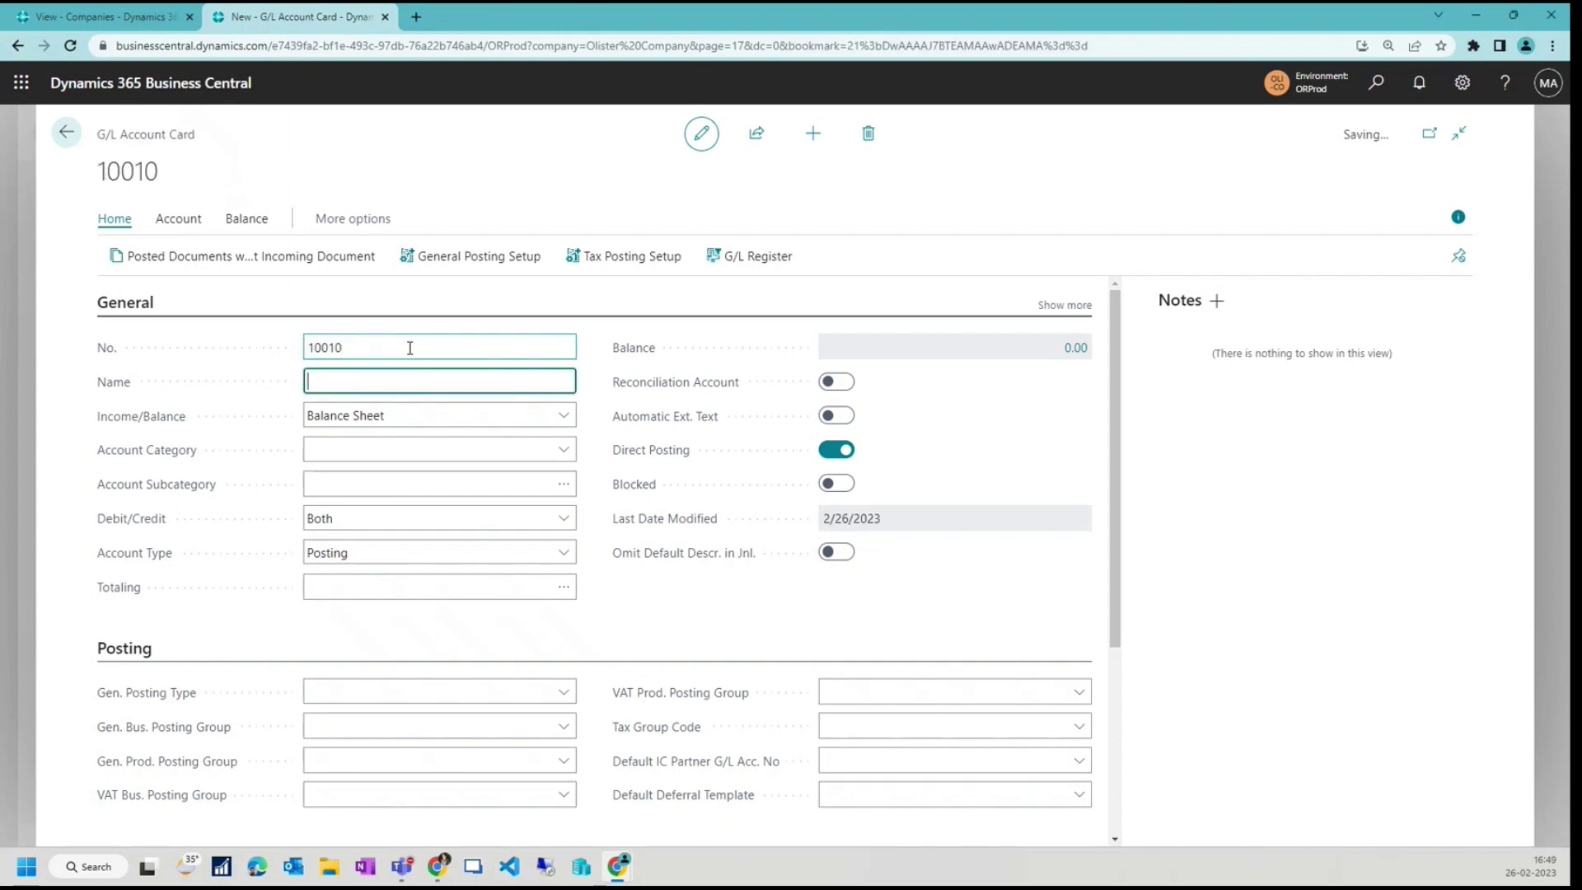
{"action": "type", "text": "Bank"}
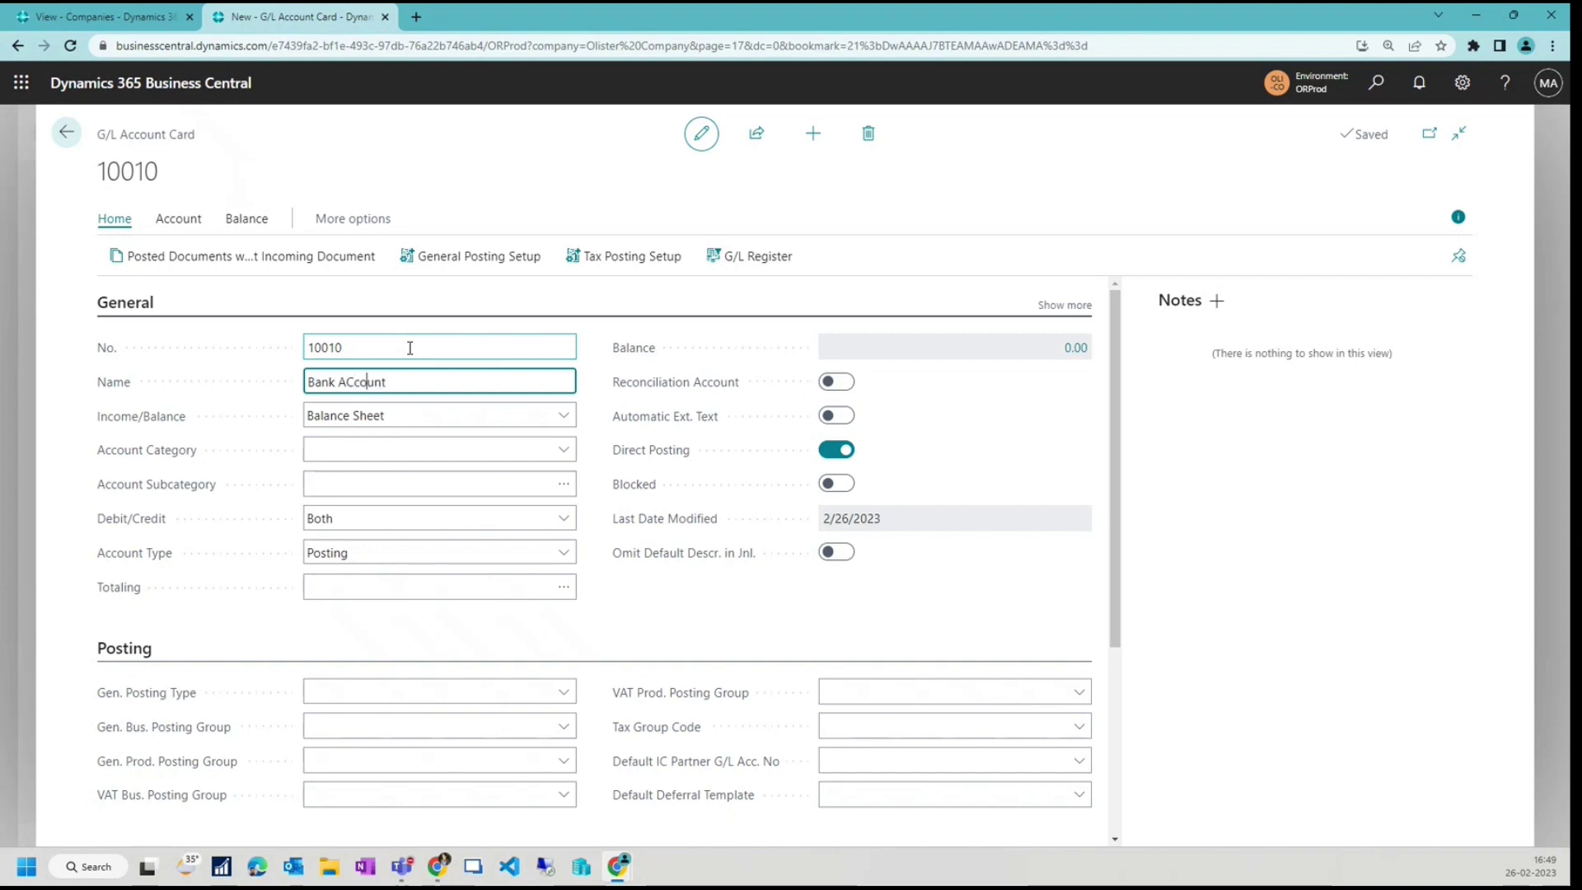
{"action": "type", "text": " ACcount"}
{"action": "key", "text": "BackSpace"}
{"action": "key", "text": "BackSpace"}
{"action": "key", "text": "BackSpace"}
{"action": "key", "text": "BackSpace"}
{"action": "key", "text": "BackSpace"}
{"action": "key", "text": "BackSpace"}
{"action": "type", "text": "ccount"}
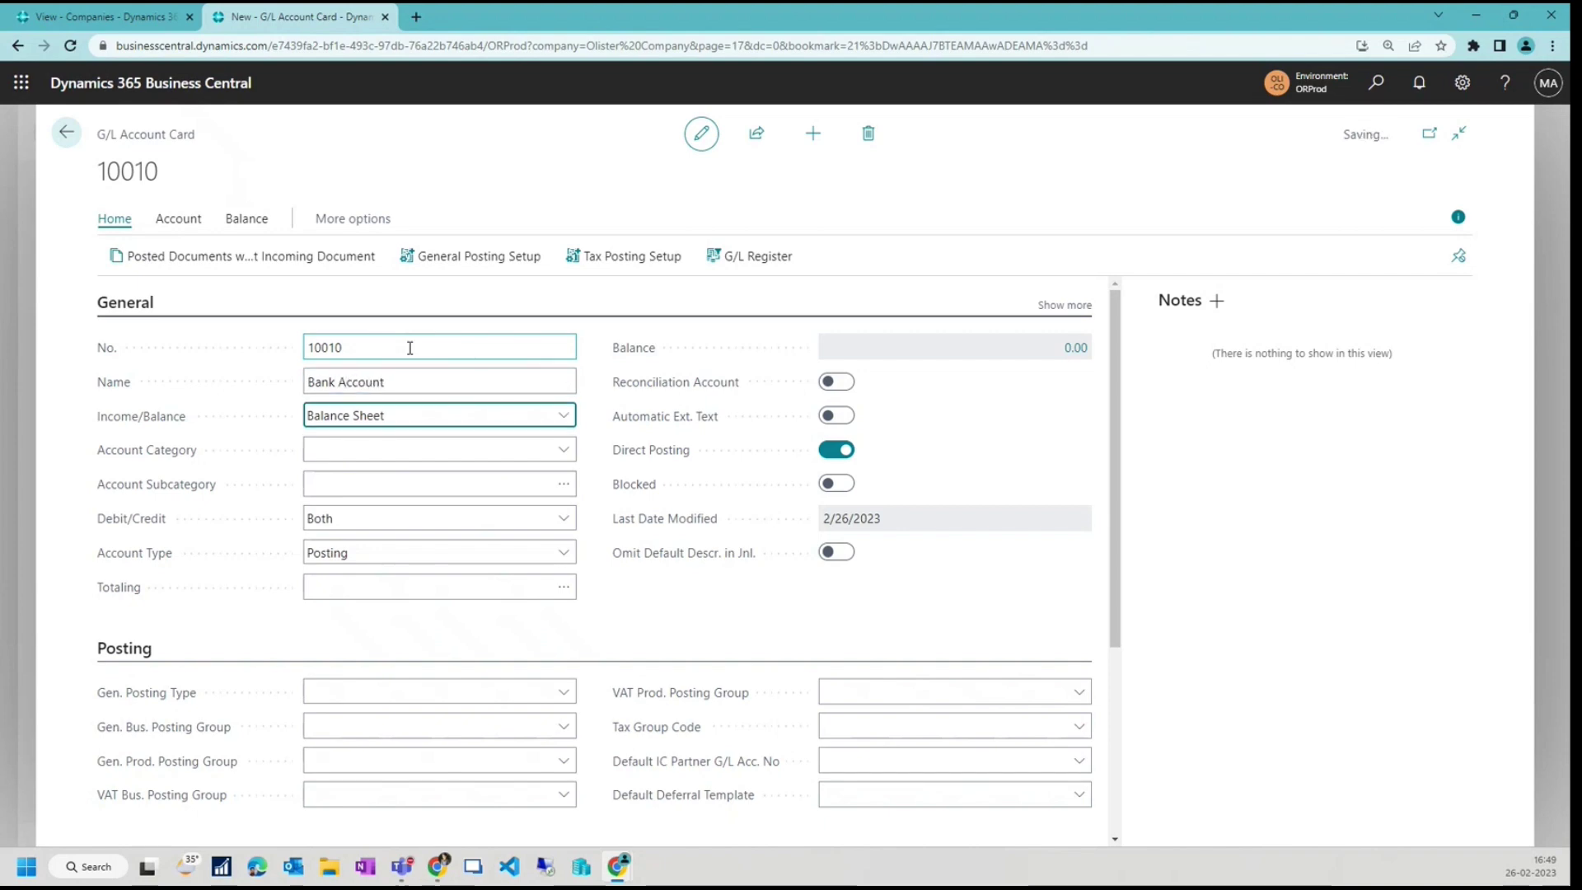
{"action": "key", "text": "Tab"}
{"action": "key", "text": "Tab"}
{"action": "type", "text": "Assets"}
{"action": "key", "text": "Tab"}
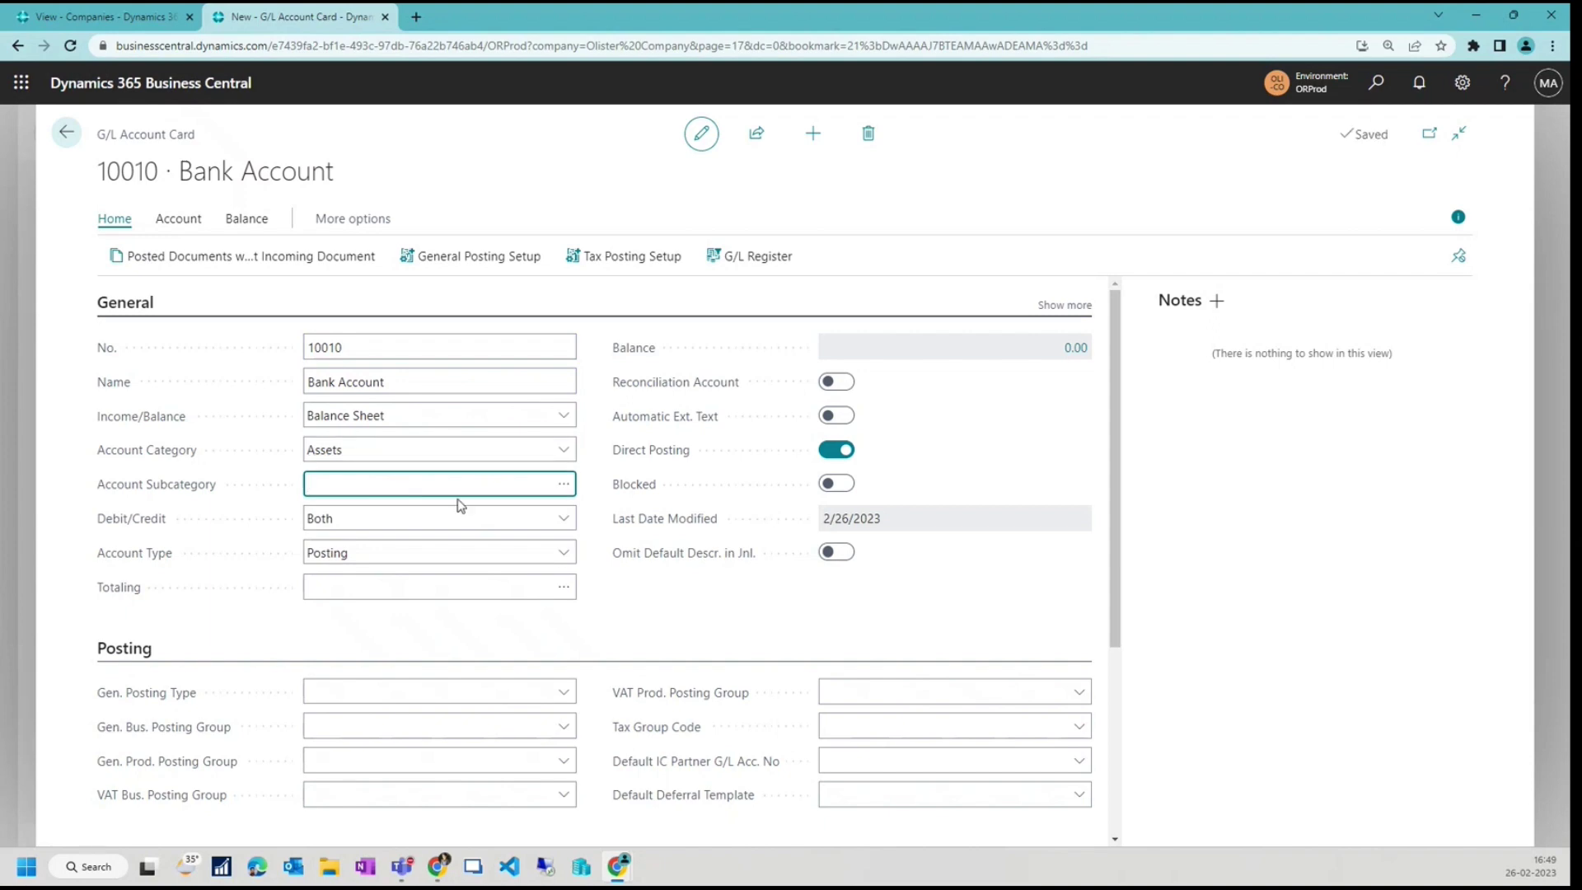
Open the account subcategory list for editing and delete a stray empty category row.
{"action": "left_click", "coordinate": [560, 487]}
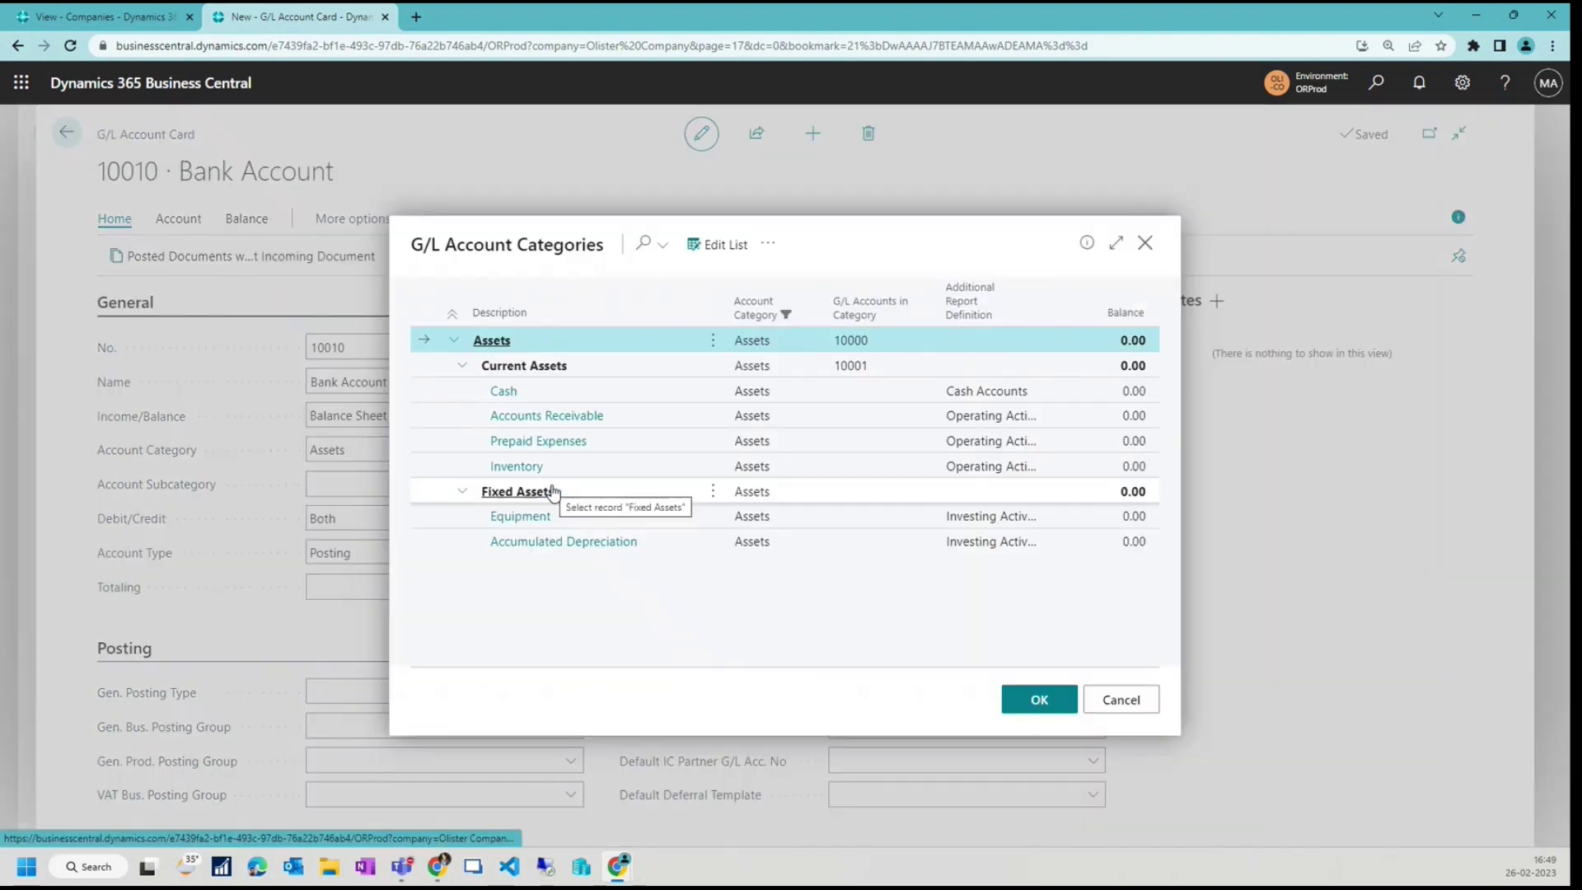
{"action": "left_click", "coordinate": [729, 242]}
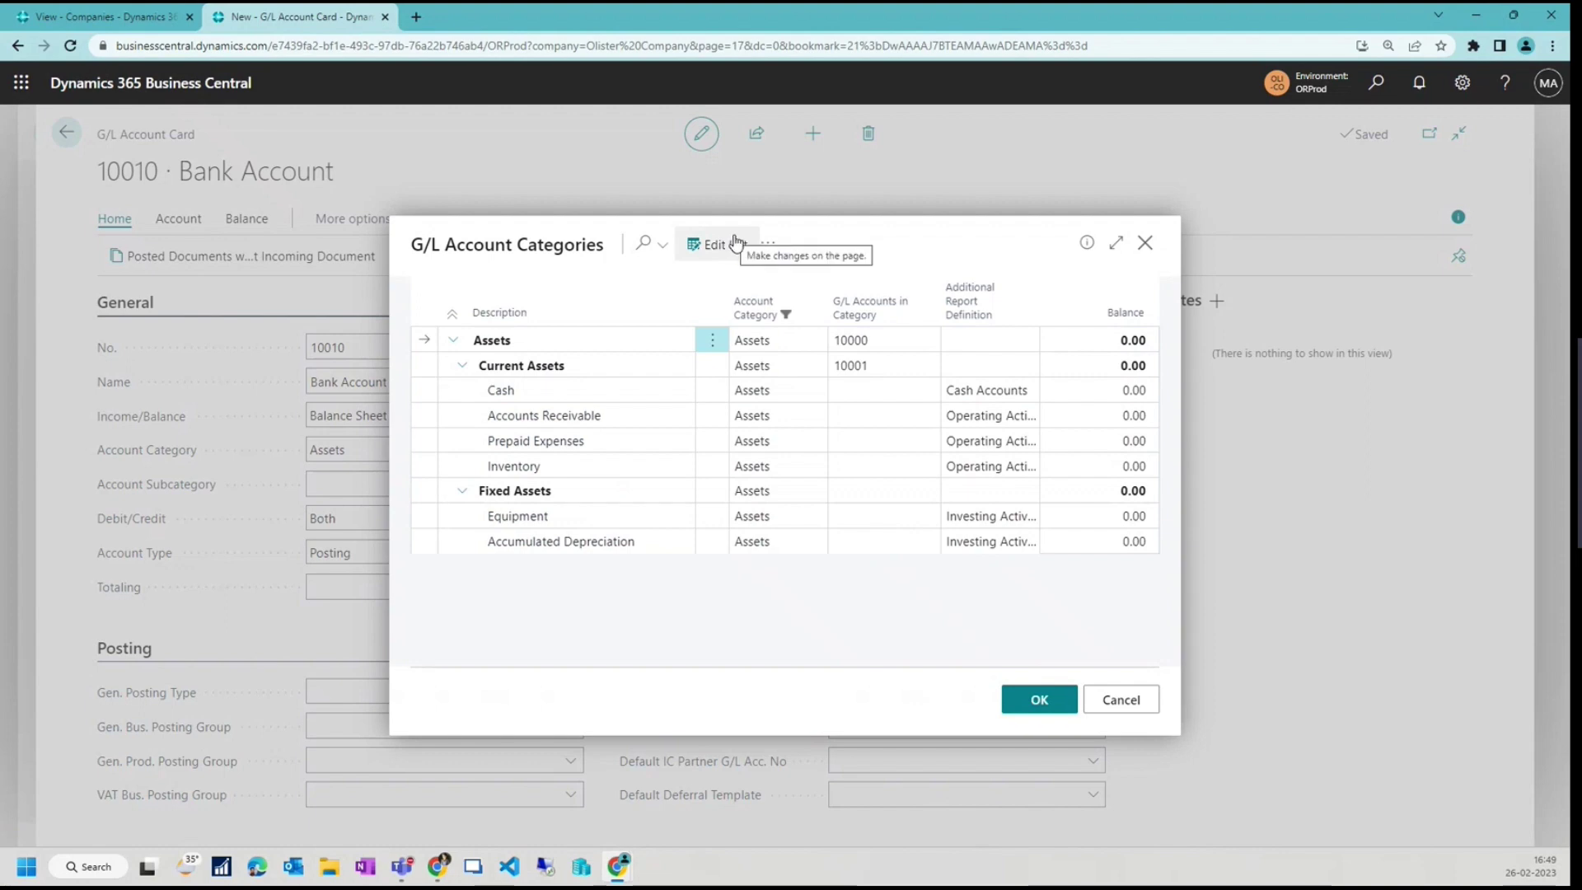
{"action": "left_click", "coordinate": [768, 243]}
{"action": "left_click", "coordinate": [671, 391]}
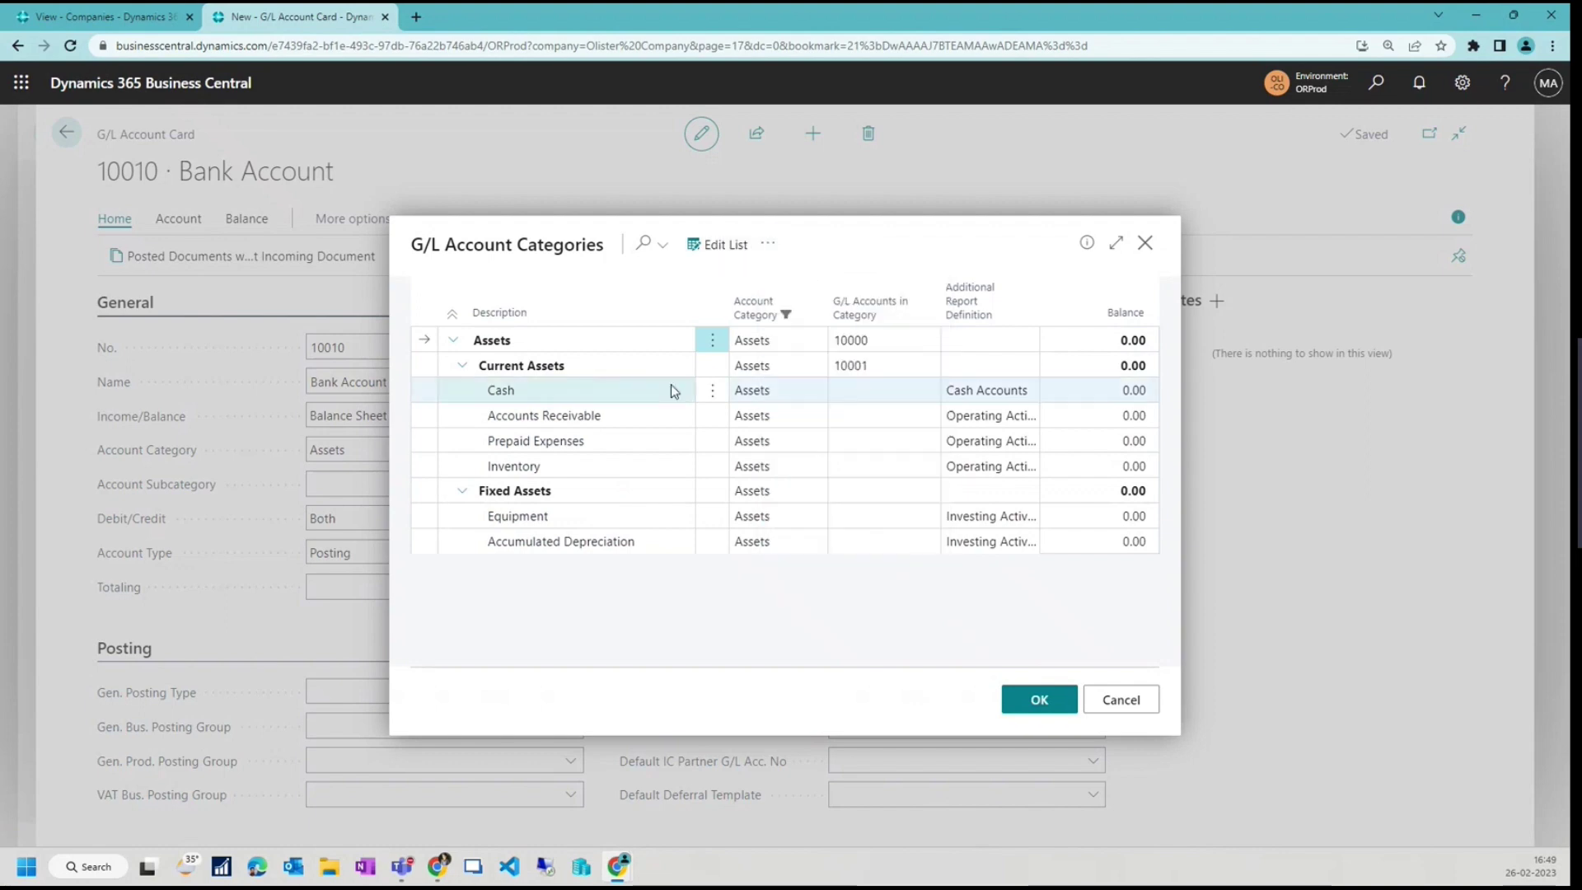
{"action": "left_click", "coordinate": [795, 396]}
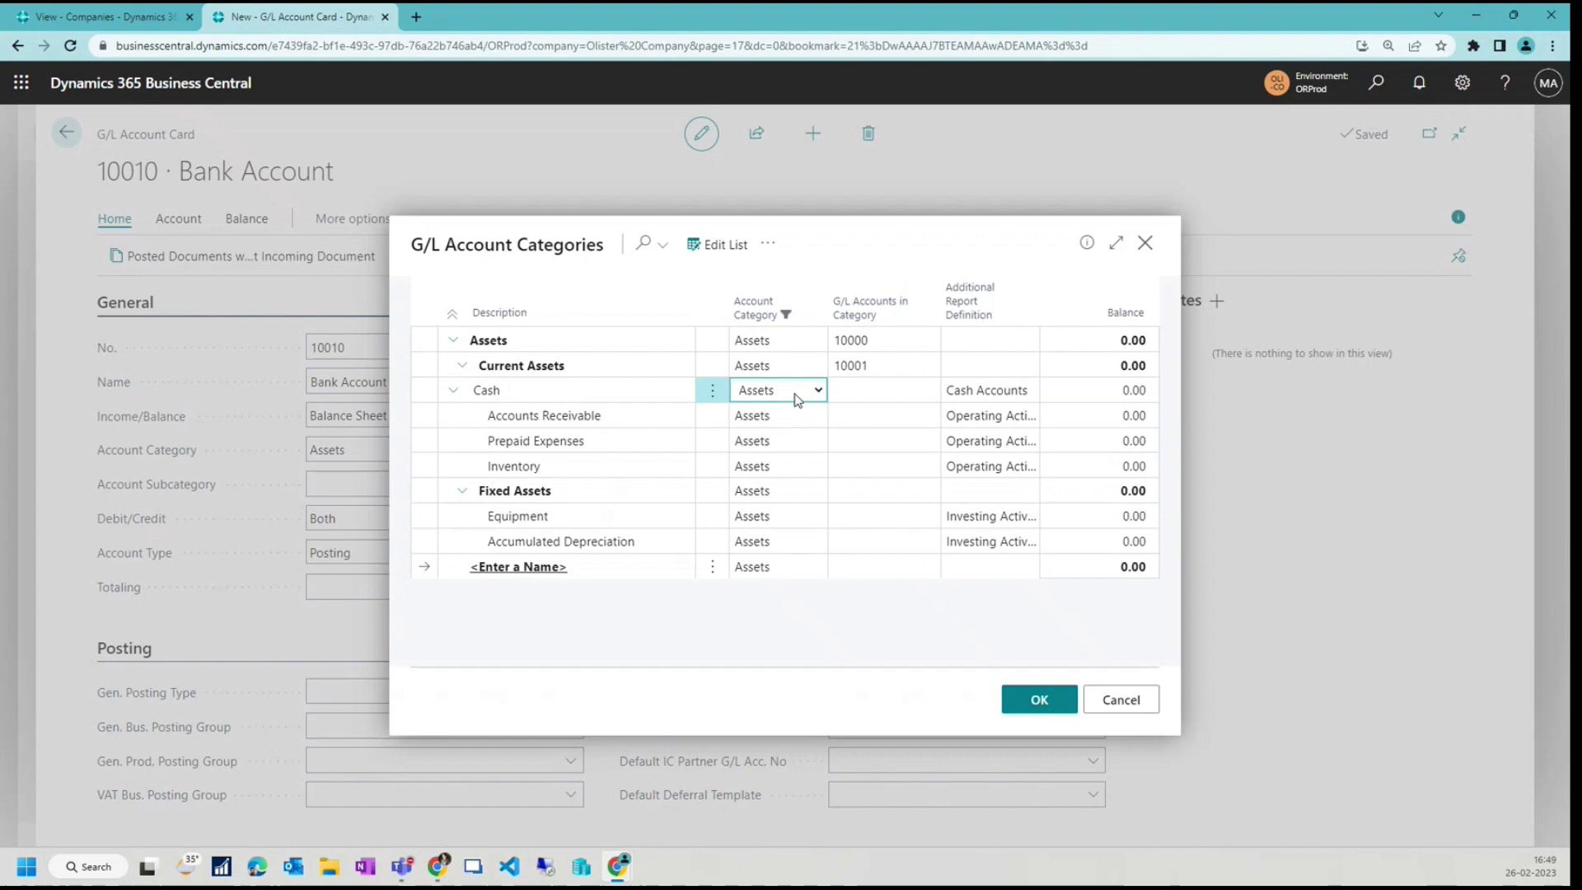
{"action": "left_click", "coordinate": [713, 567]}
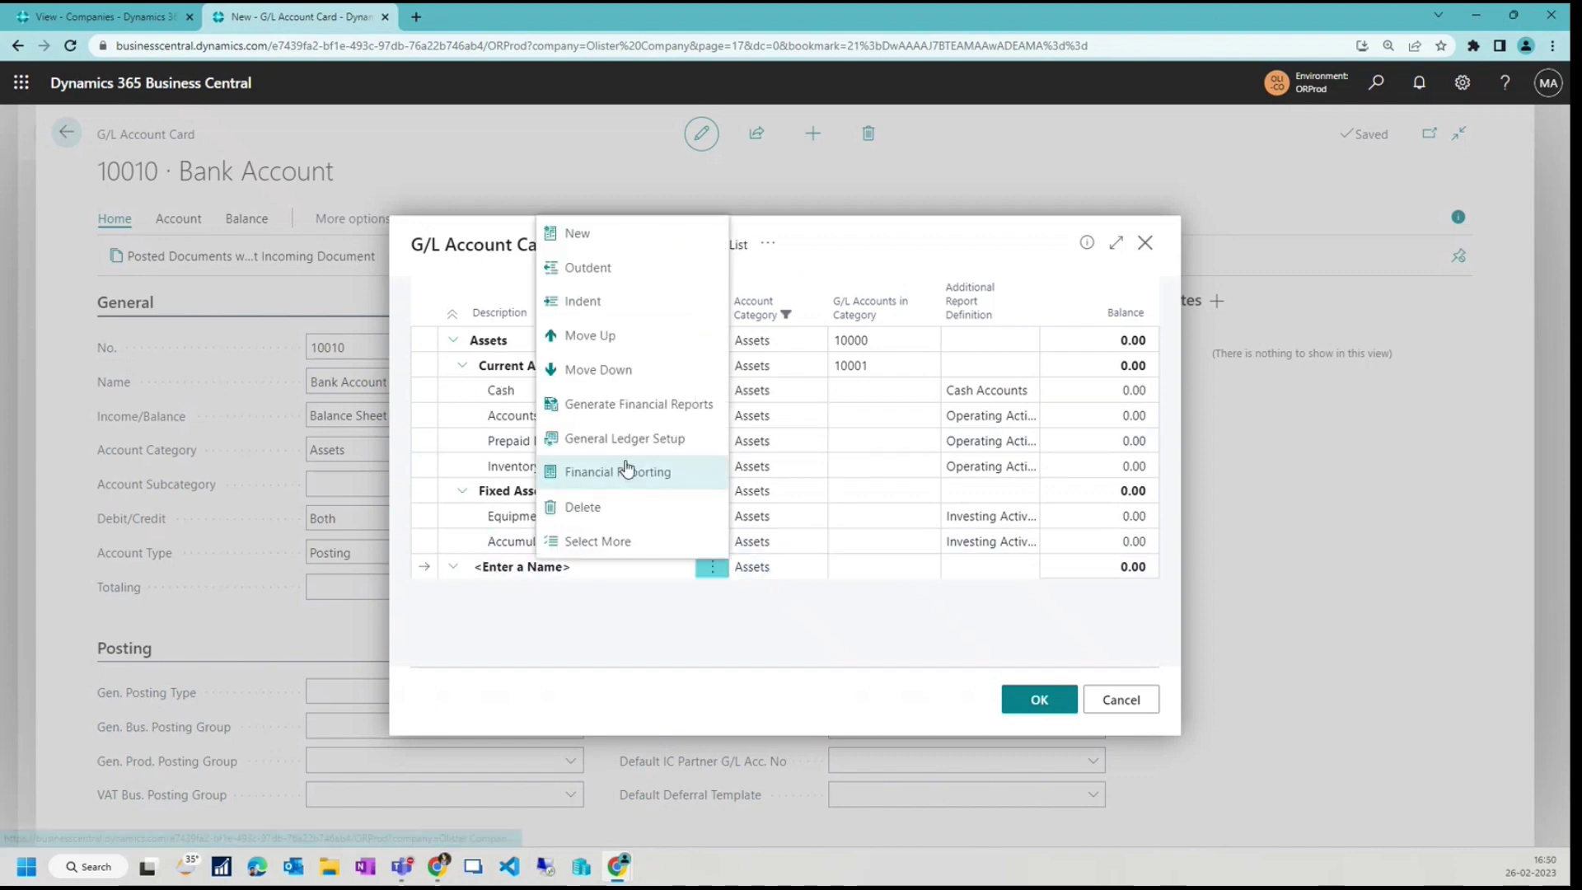
{"action": "left_click", "coordinate": [588, 506]}
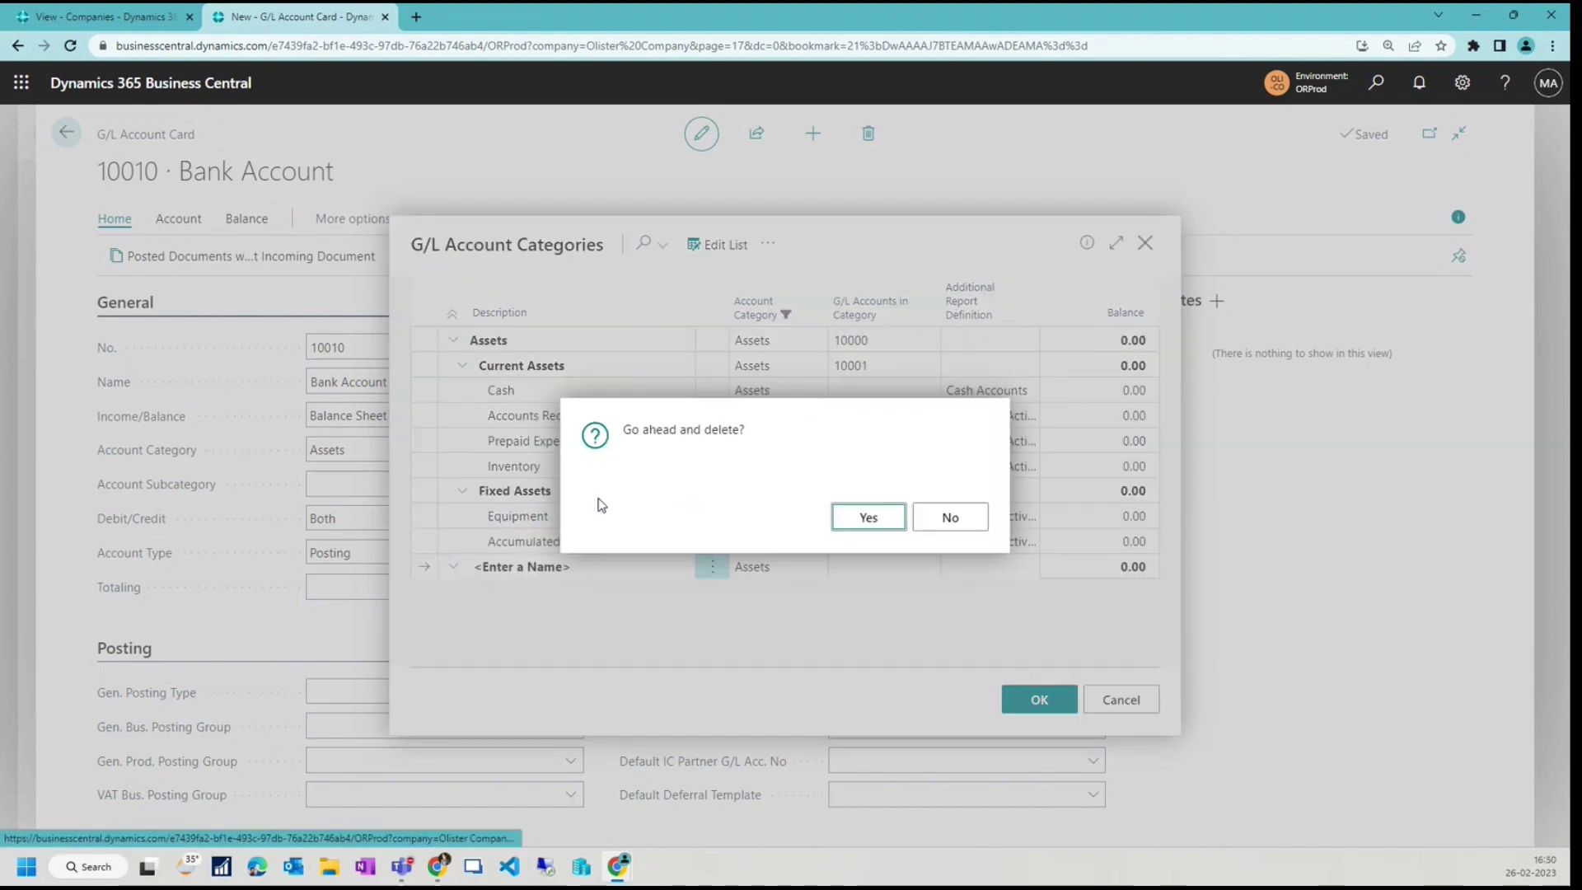
{"action": "left_click", "coordinate": [873, 517]}
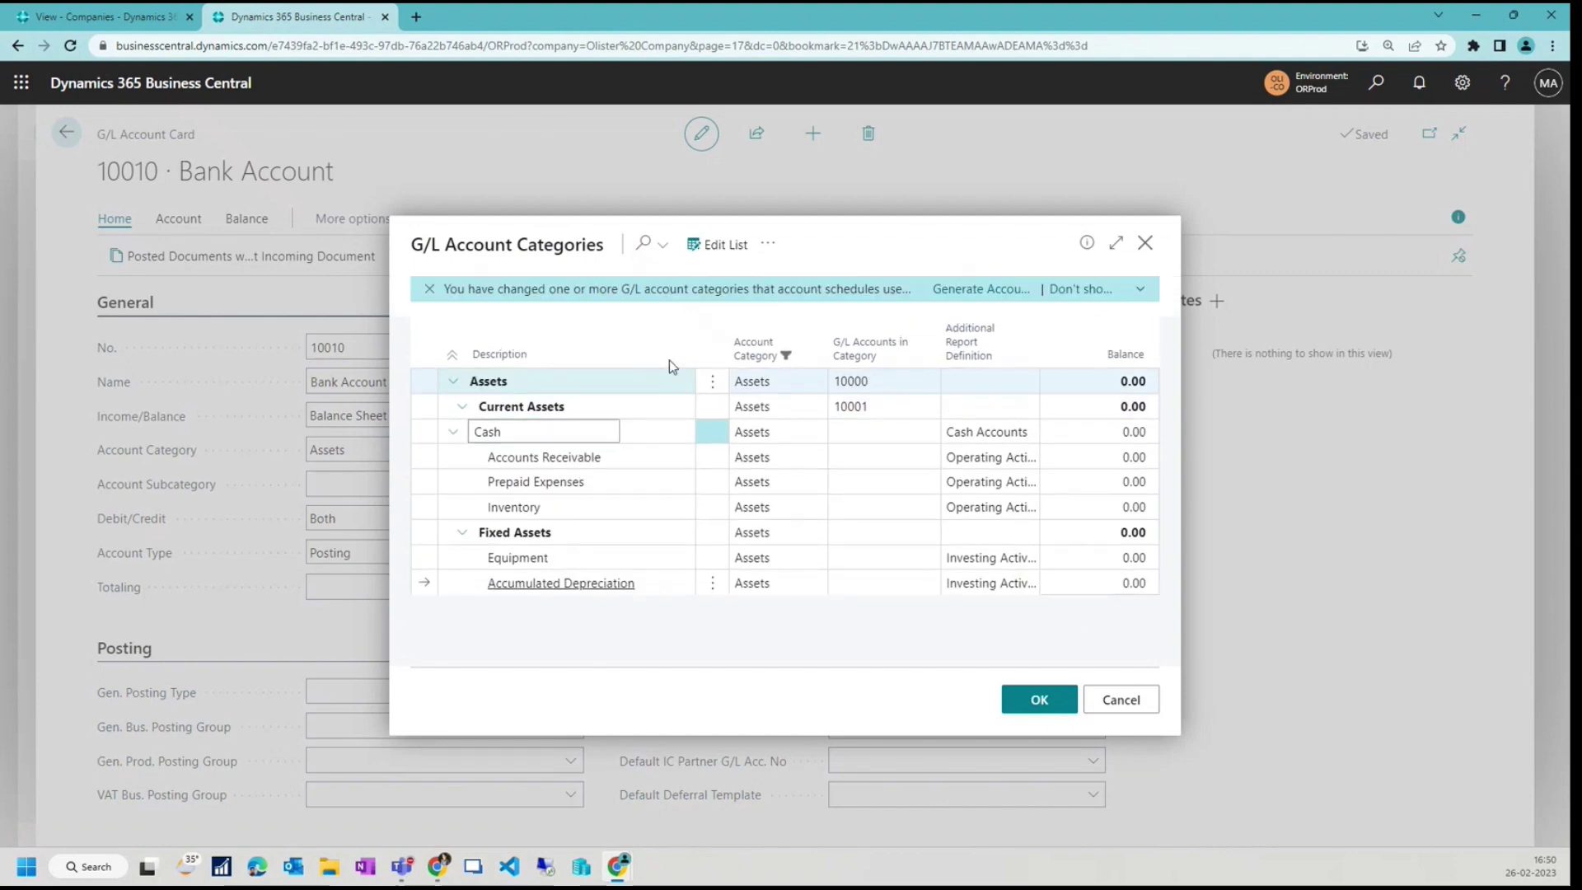
Add a Bank category below Cash with report definition Operating Activities.
{"action": "left_click", "coordinate": [768, 243]}
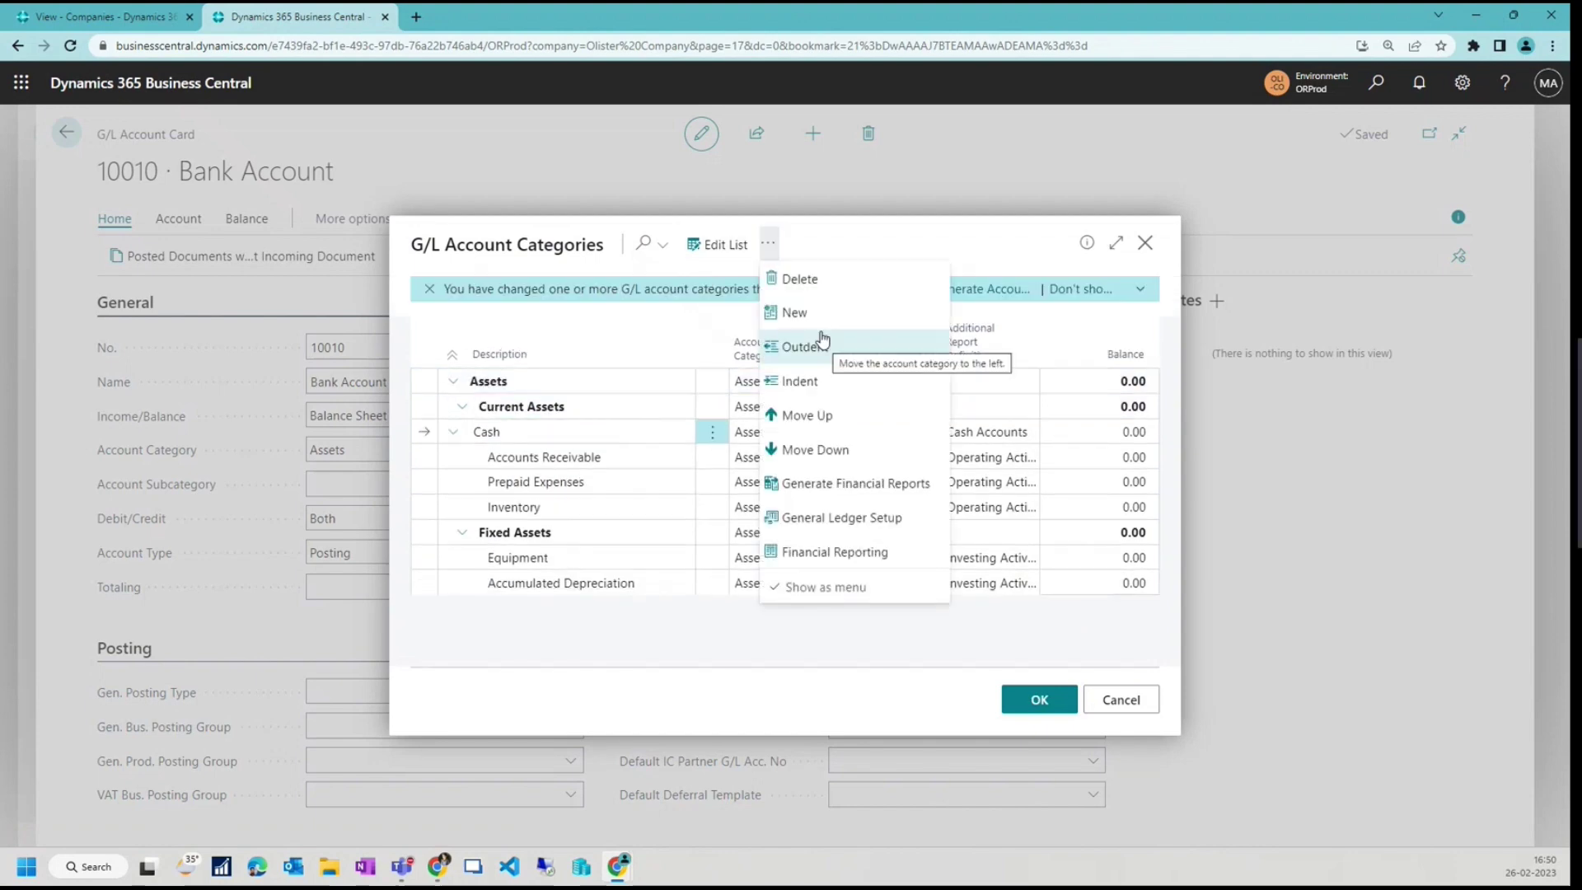
{"action": "left_click", "coordinate": [795, 313]}
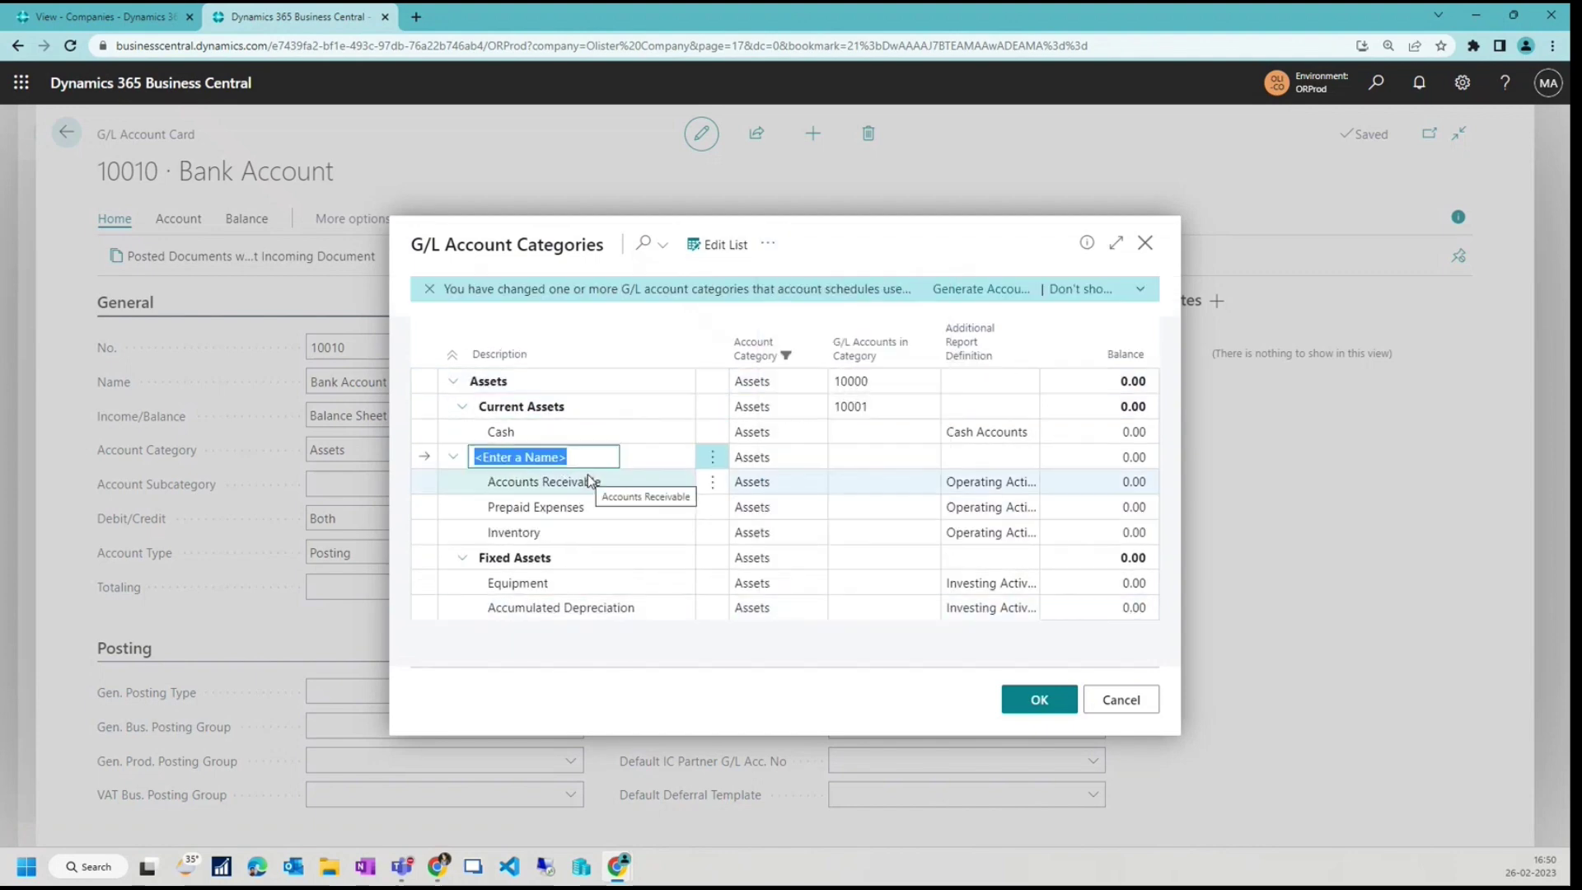
{"action": "type", "text": "Bank"}
{"action": "key", "text": "Tab"}
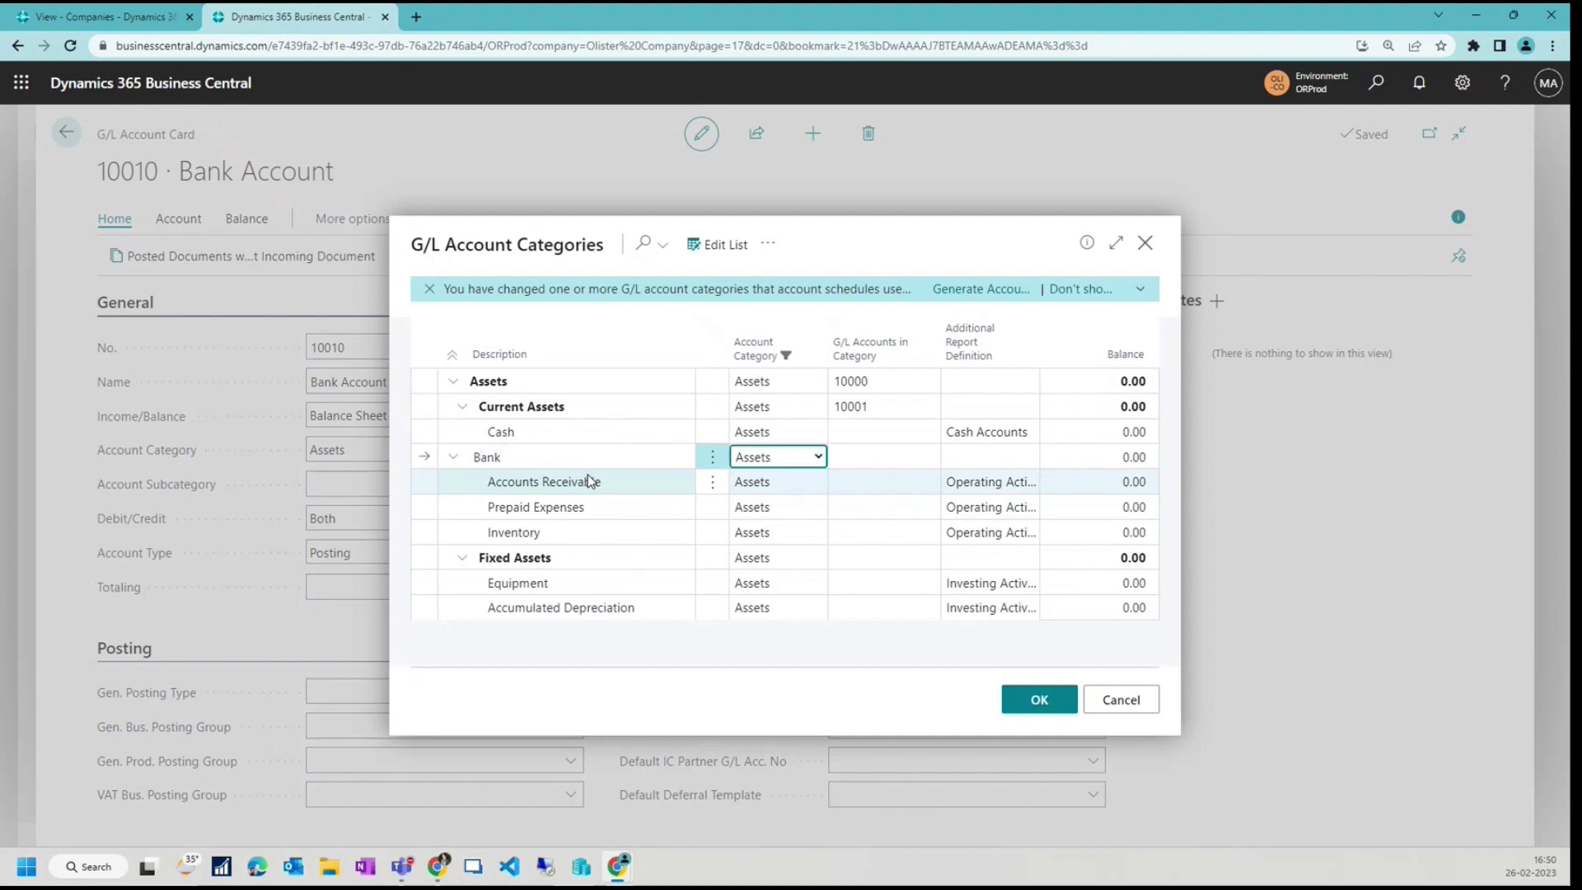
{"action": "left_click", "coordinate": [457, 470]}
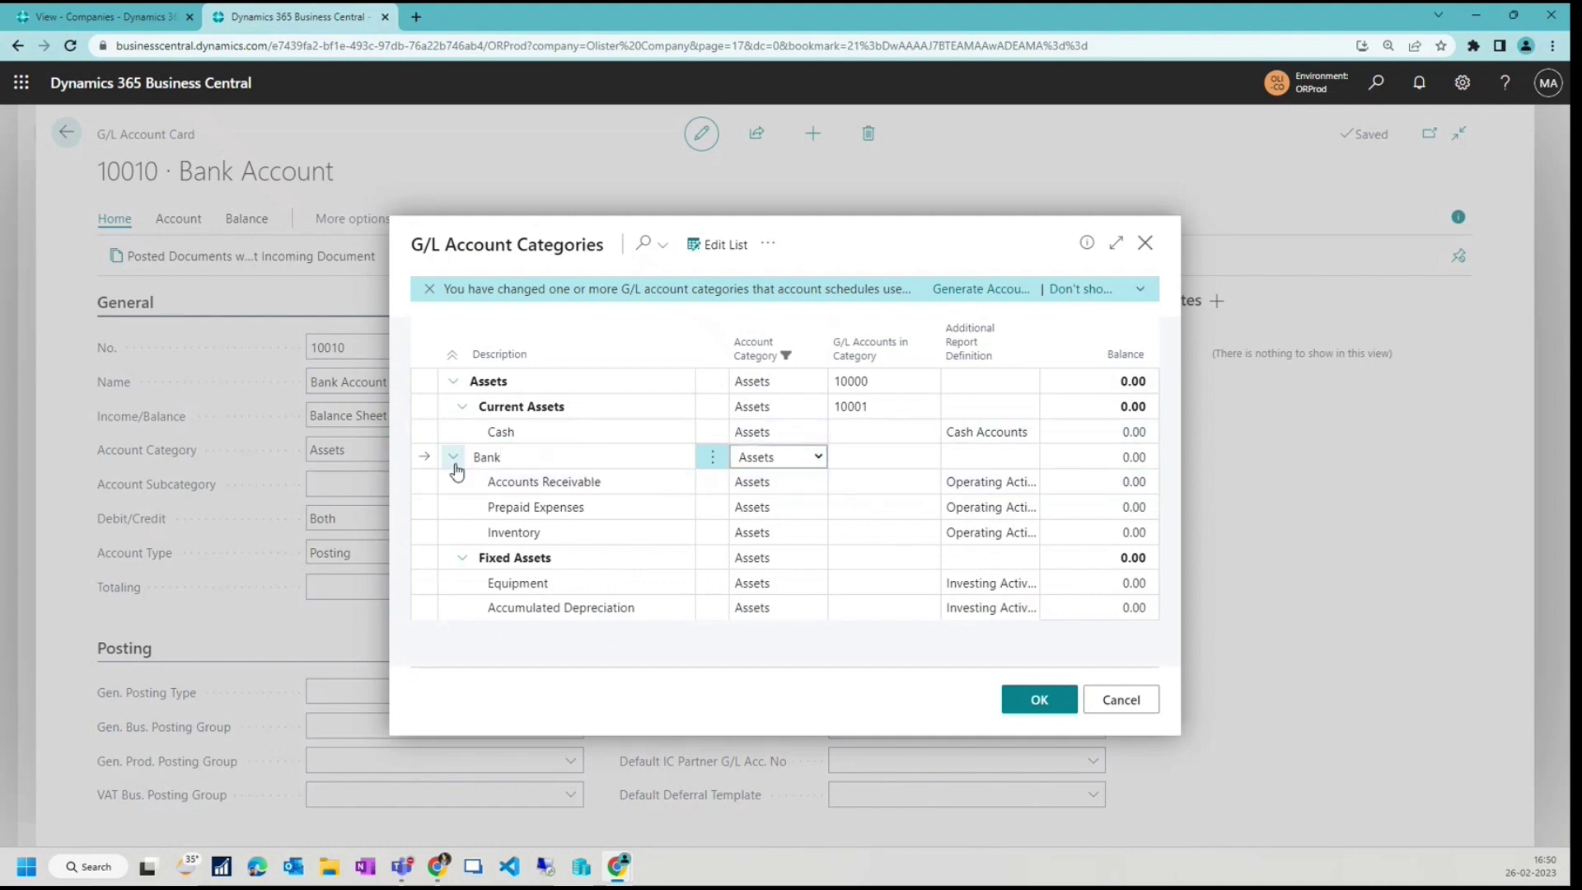
{"action": "left_click", "coordinate": [907, 456]}
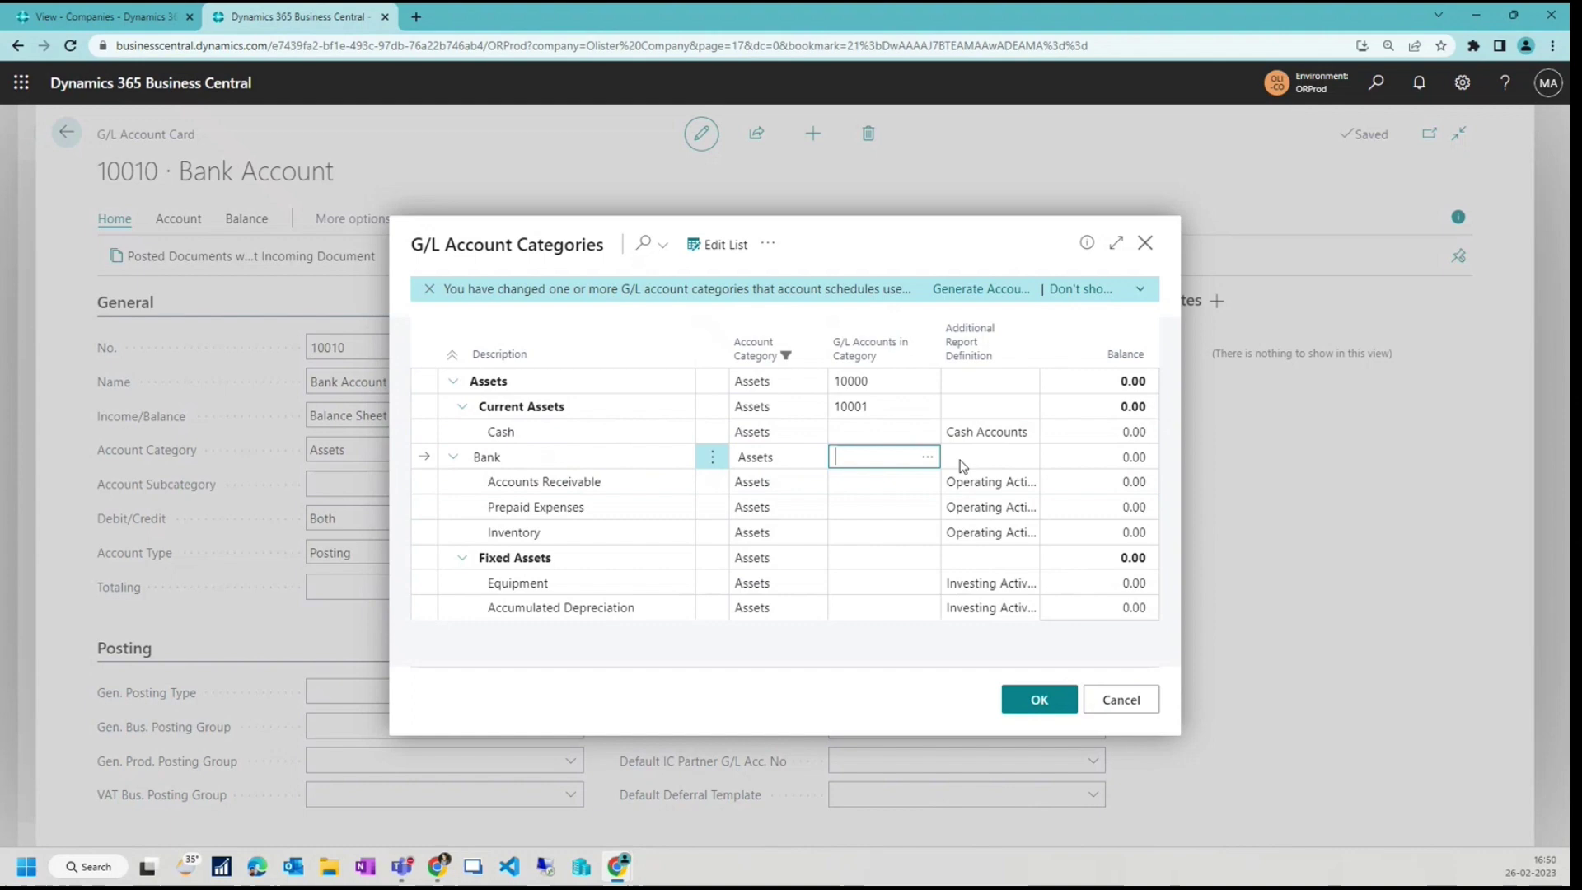
{"action": "left_click", "coordinate": [989, 457]}
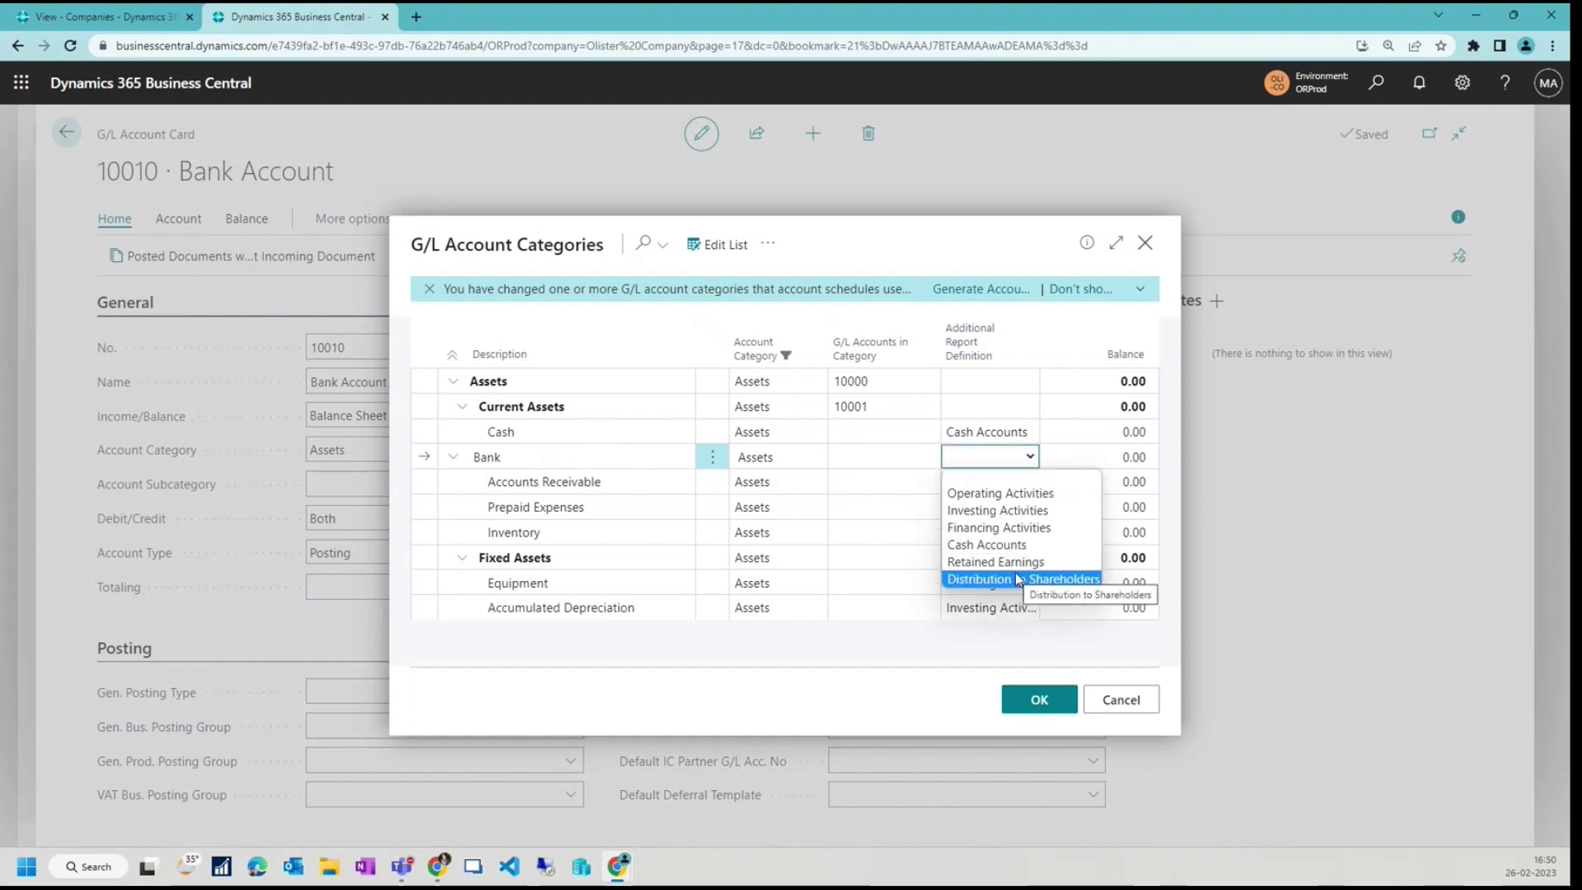
{"action": "left_click", "coordinate": [999, 494]}
{"action": "key", "text": "Return"}
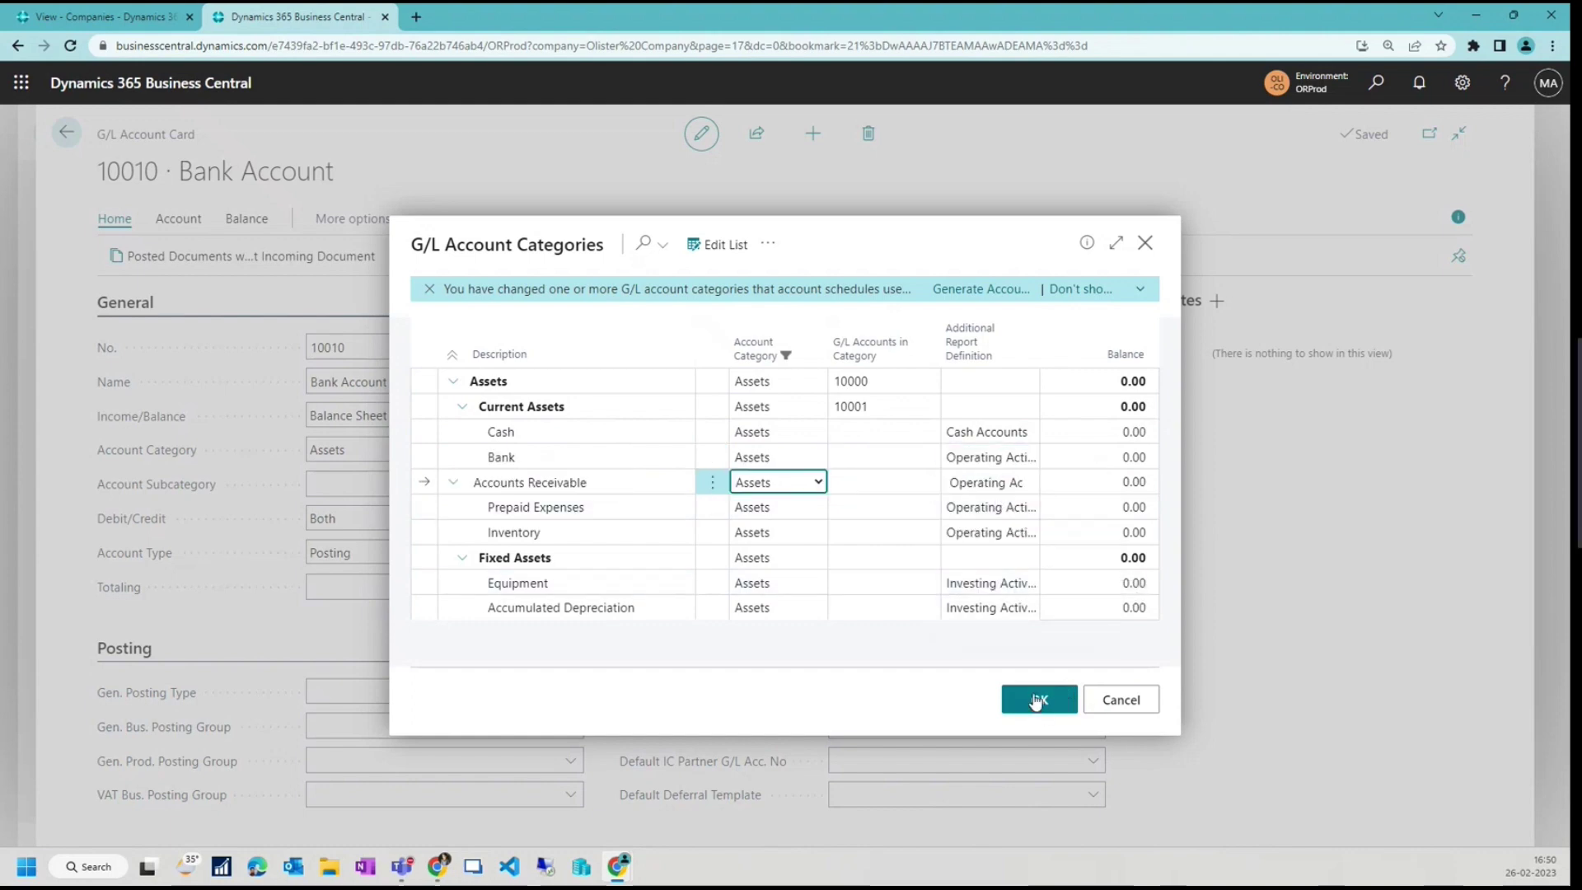
Save the category changes and assign Bank as account 10010's subcategory.
{"action": "left_click", "coordinate": [1040, 699]}
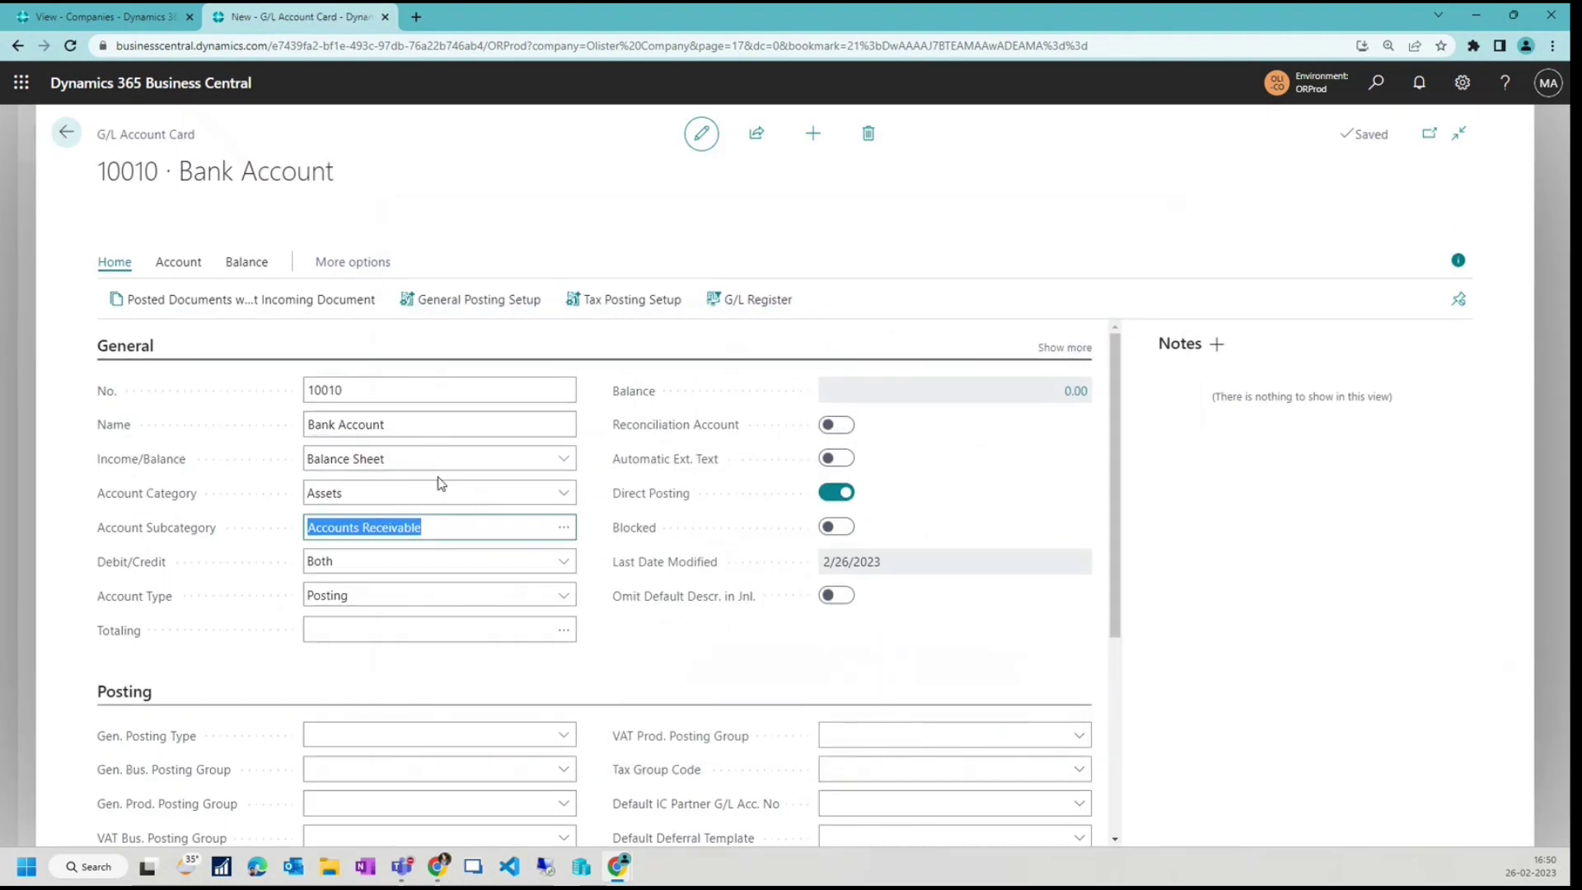
{"action": "left_click", "coordinate": [552, 532]}
{"action": "left_click", "coordinate": [560, 529]}
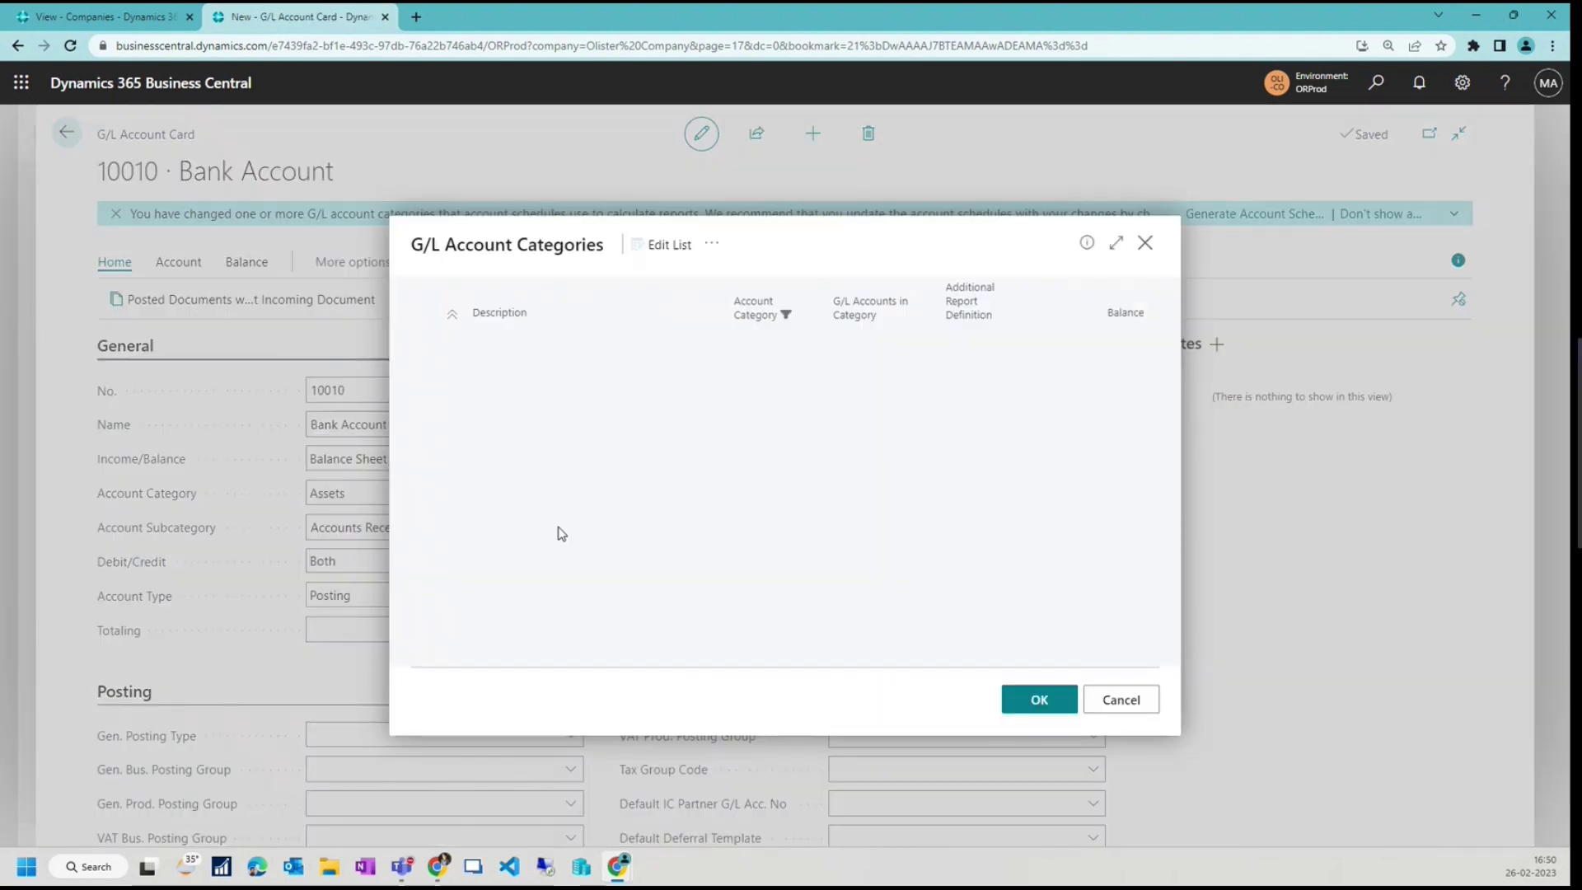
{"action": "left_click", "coordinate": [1039, 699]}
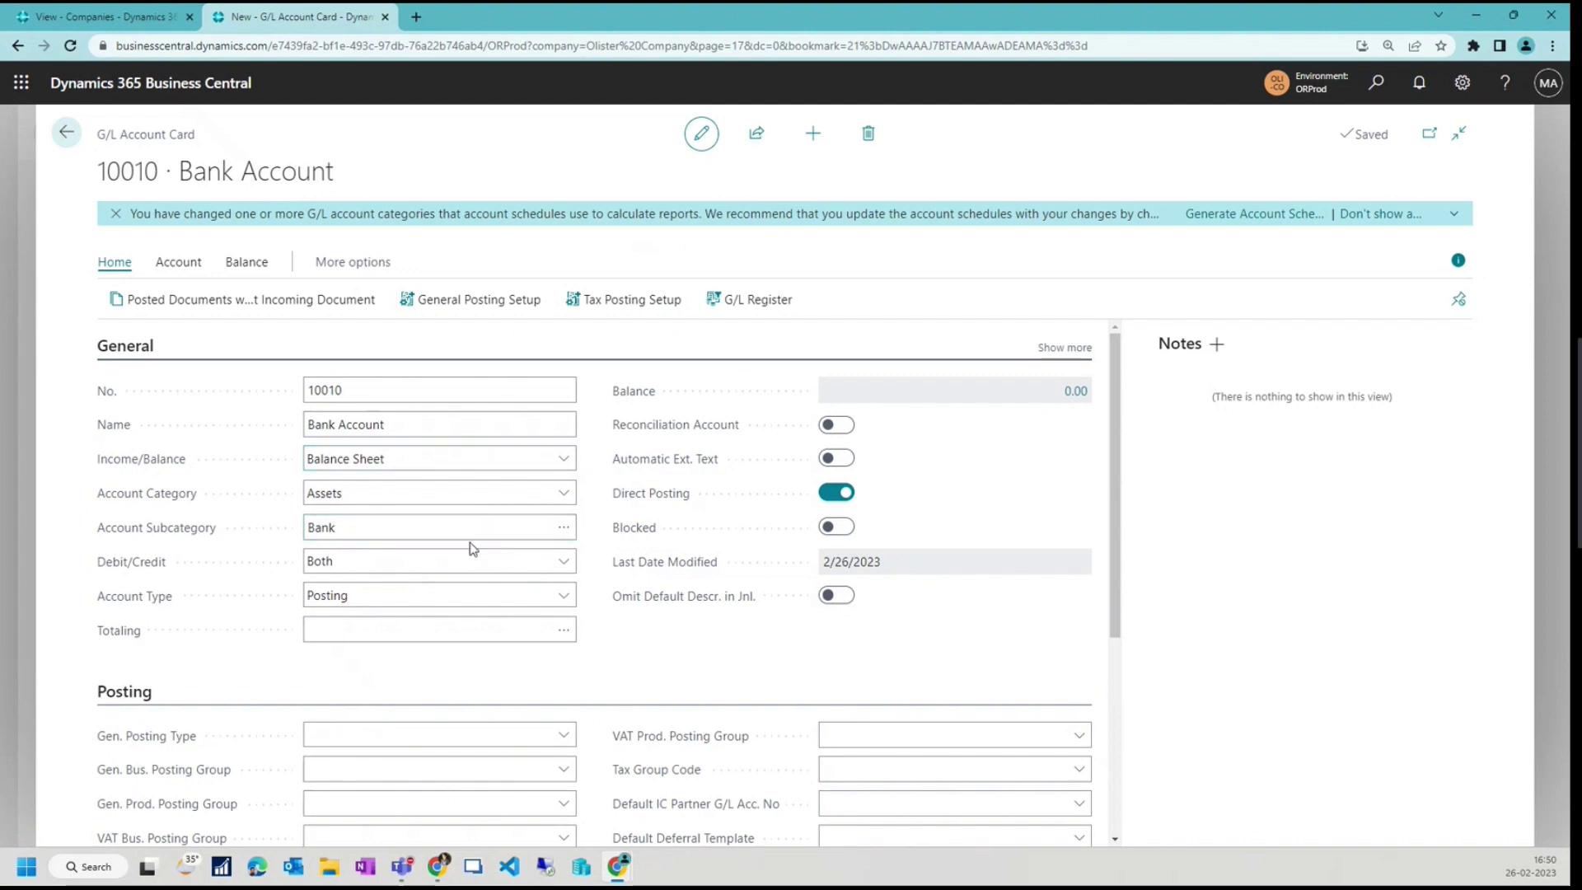
Go back to the Chart of Accounts listing 10000, 10001 and 10010, then start a blank account card.
{"action": "scroll", "coordinate": [505, 563], "scroll_direction": "down", "scroll_amount": 3}
{"action": "scroll", "coordinate": [505, 563], "scroll_direction": "up", "scroll_amount": 1}
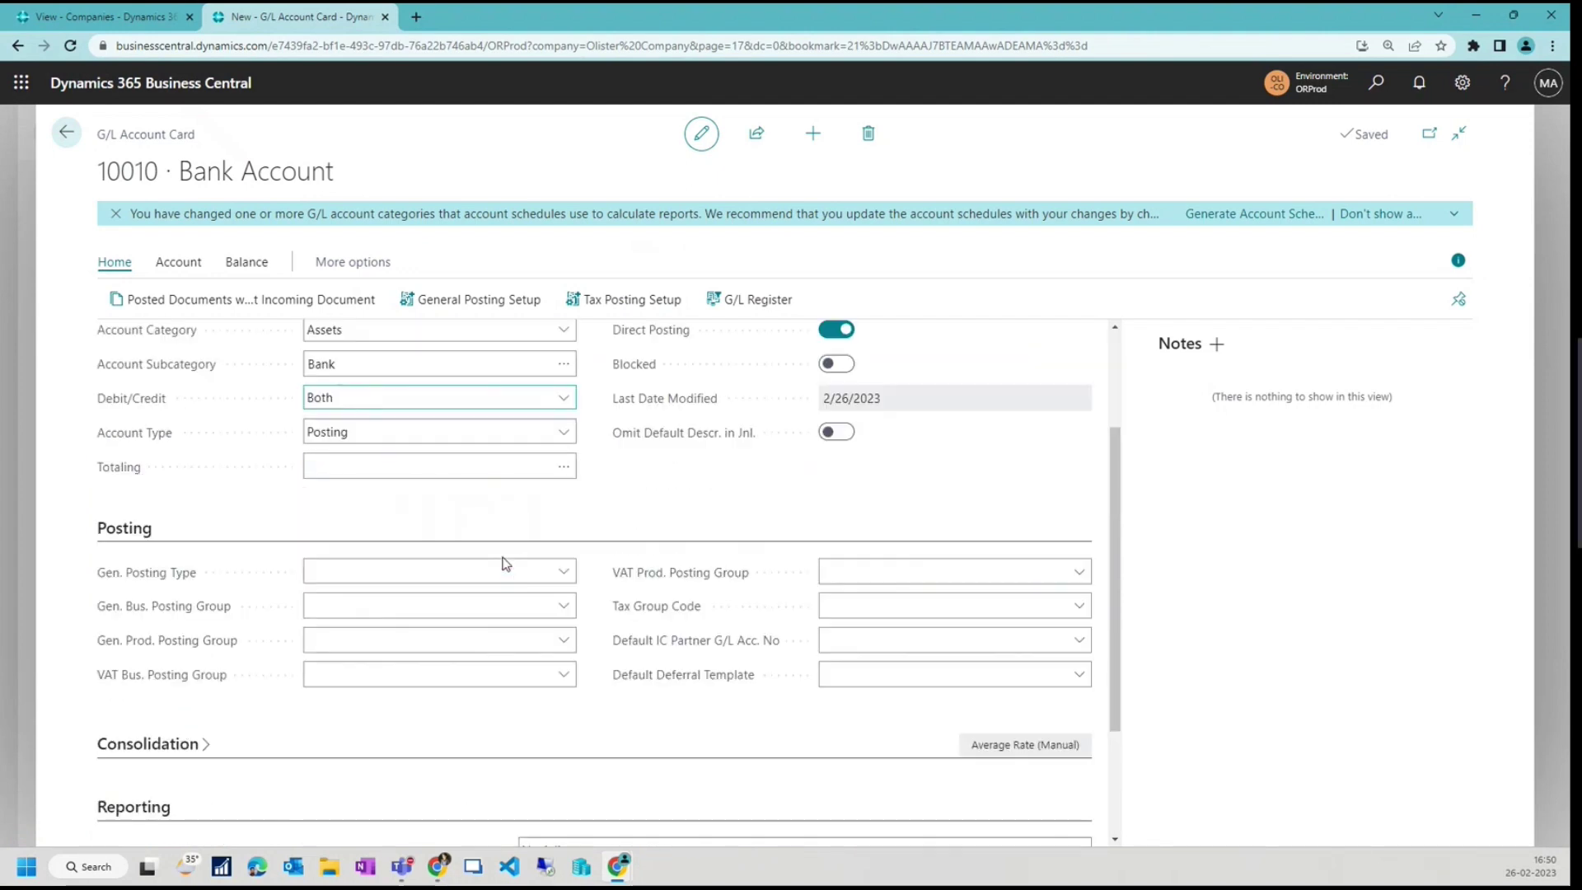
{"action": "scroll", "coordinate": [505, 563], "scroll_direction": "up", "scroll_amount": 2}
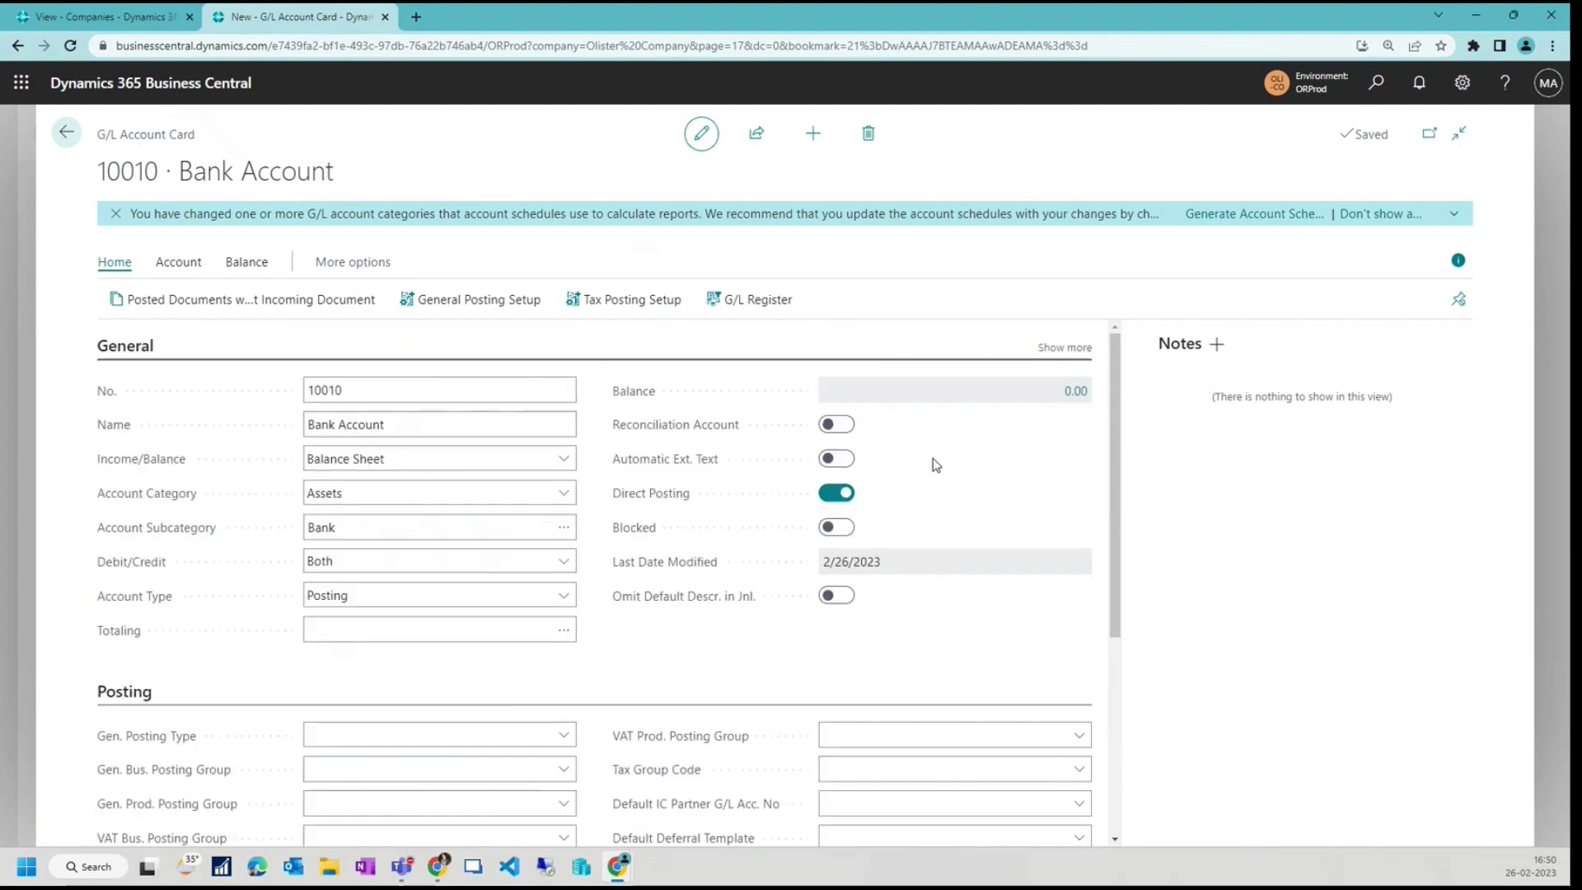
{"action": "left_click", "coordinate": [66, 132]}
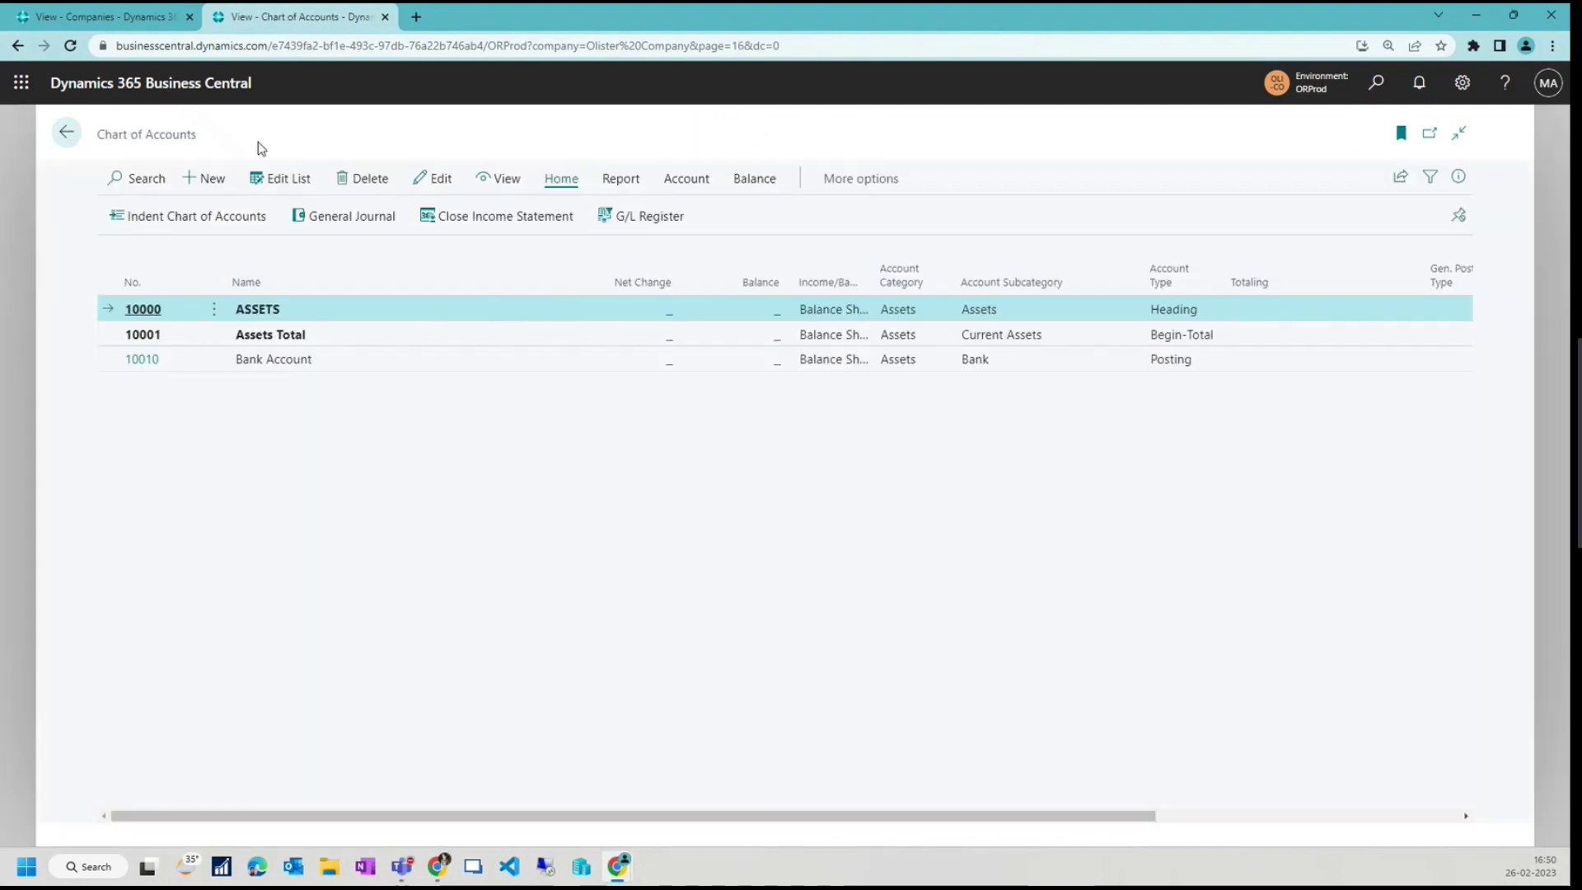
{"action": "left_click", "coordinate": [190, 191]}
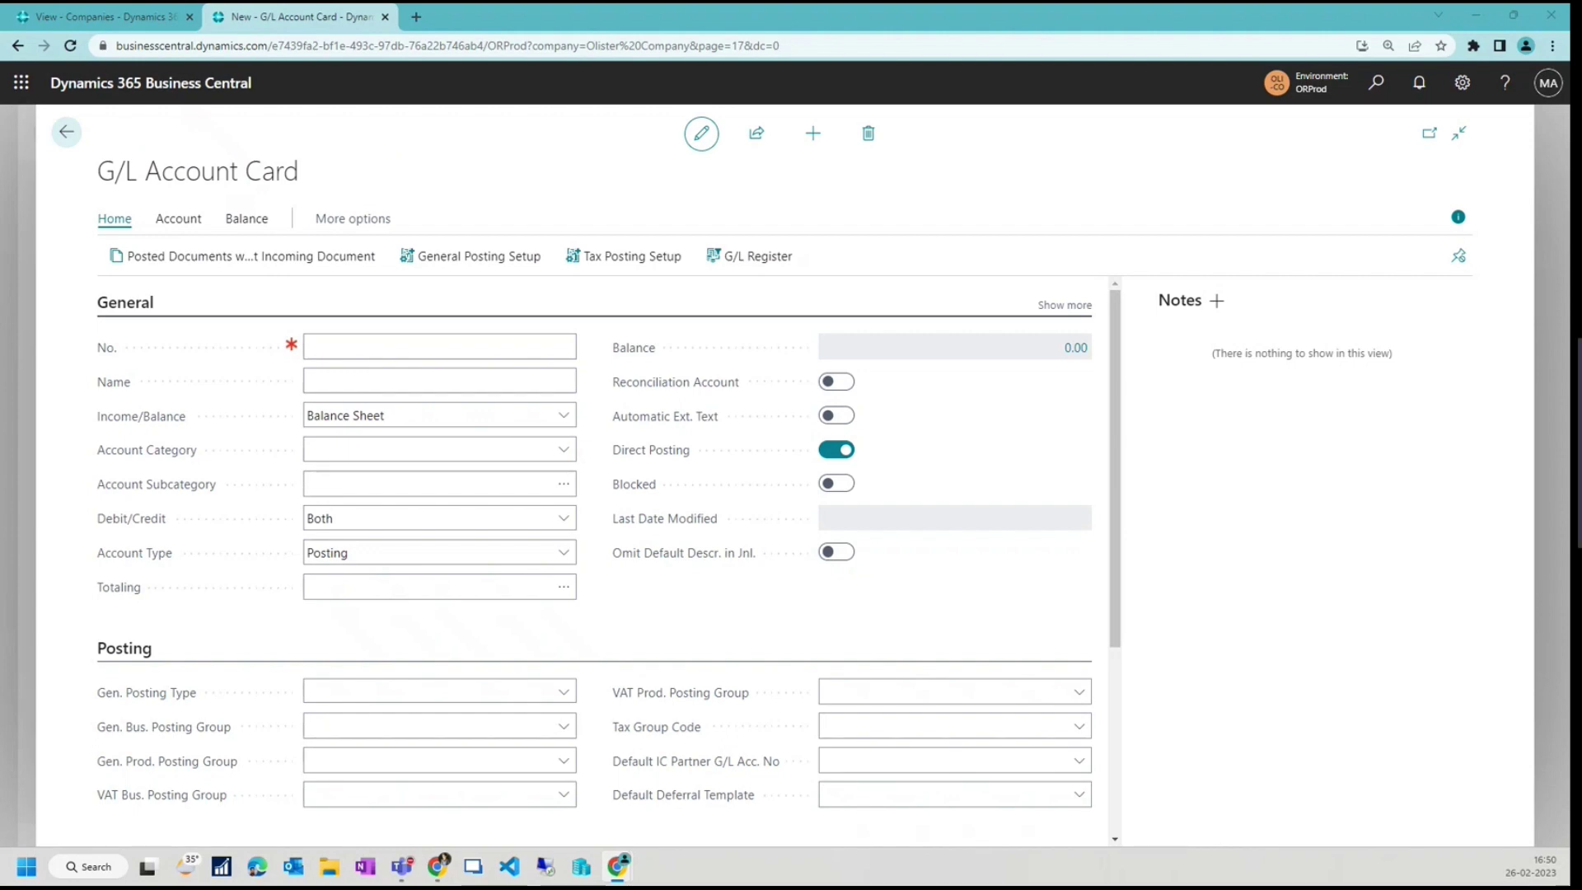
Create account 19999 Total Assets: category Assets, subcategory Current Assets, type End-Total.
{"action": "left_click", "coordinate": [319, 344]}
{"action": "type", "text": "19999"}
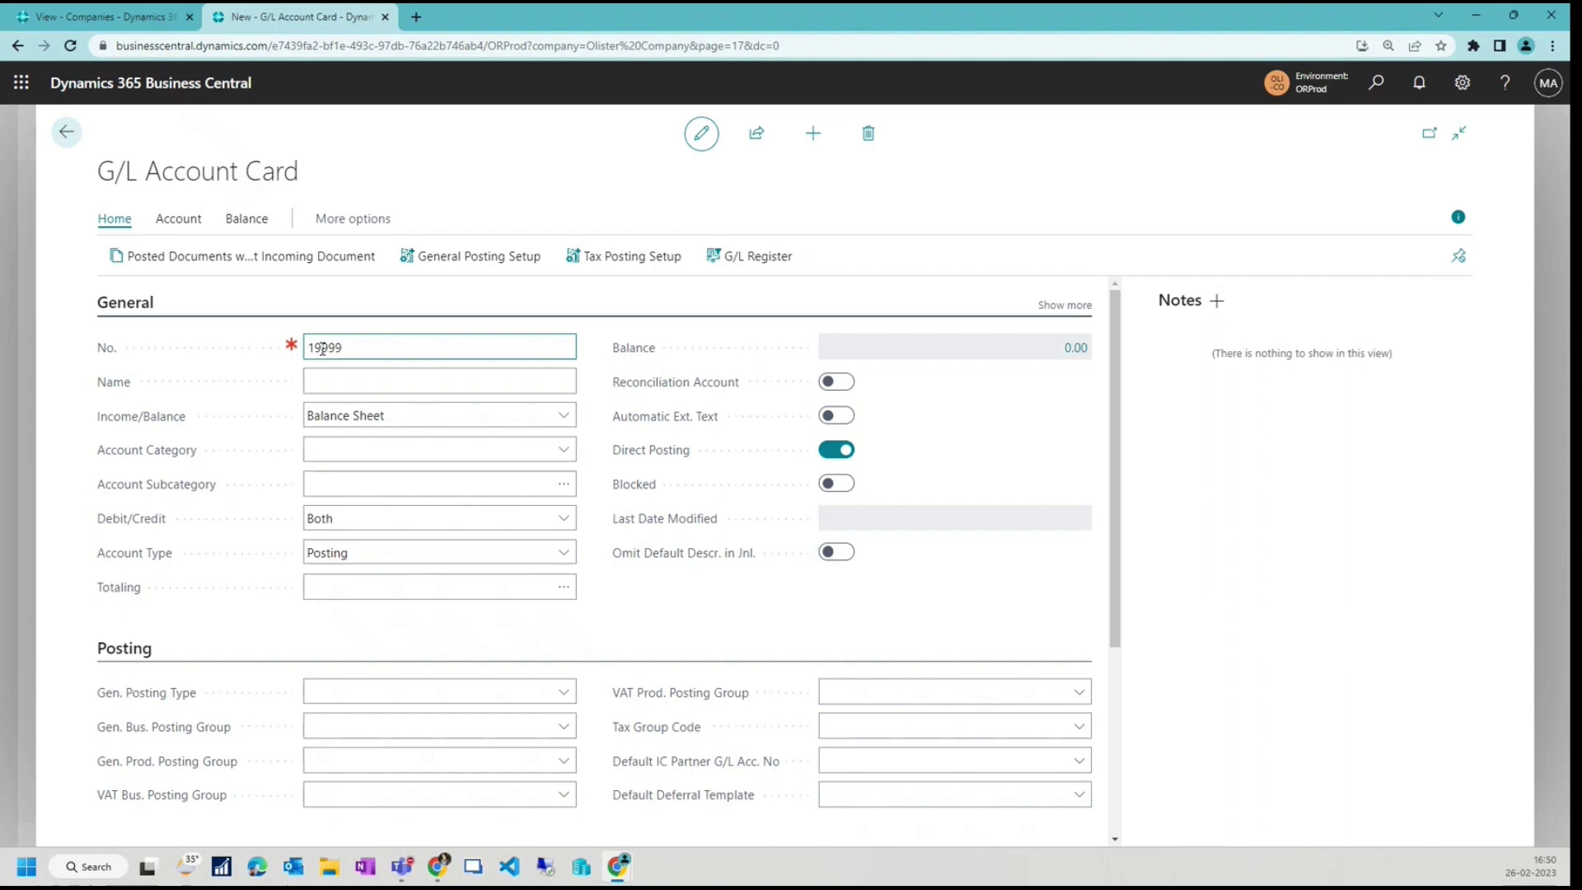
{"action": "key", "text": "Tab"}
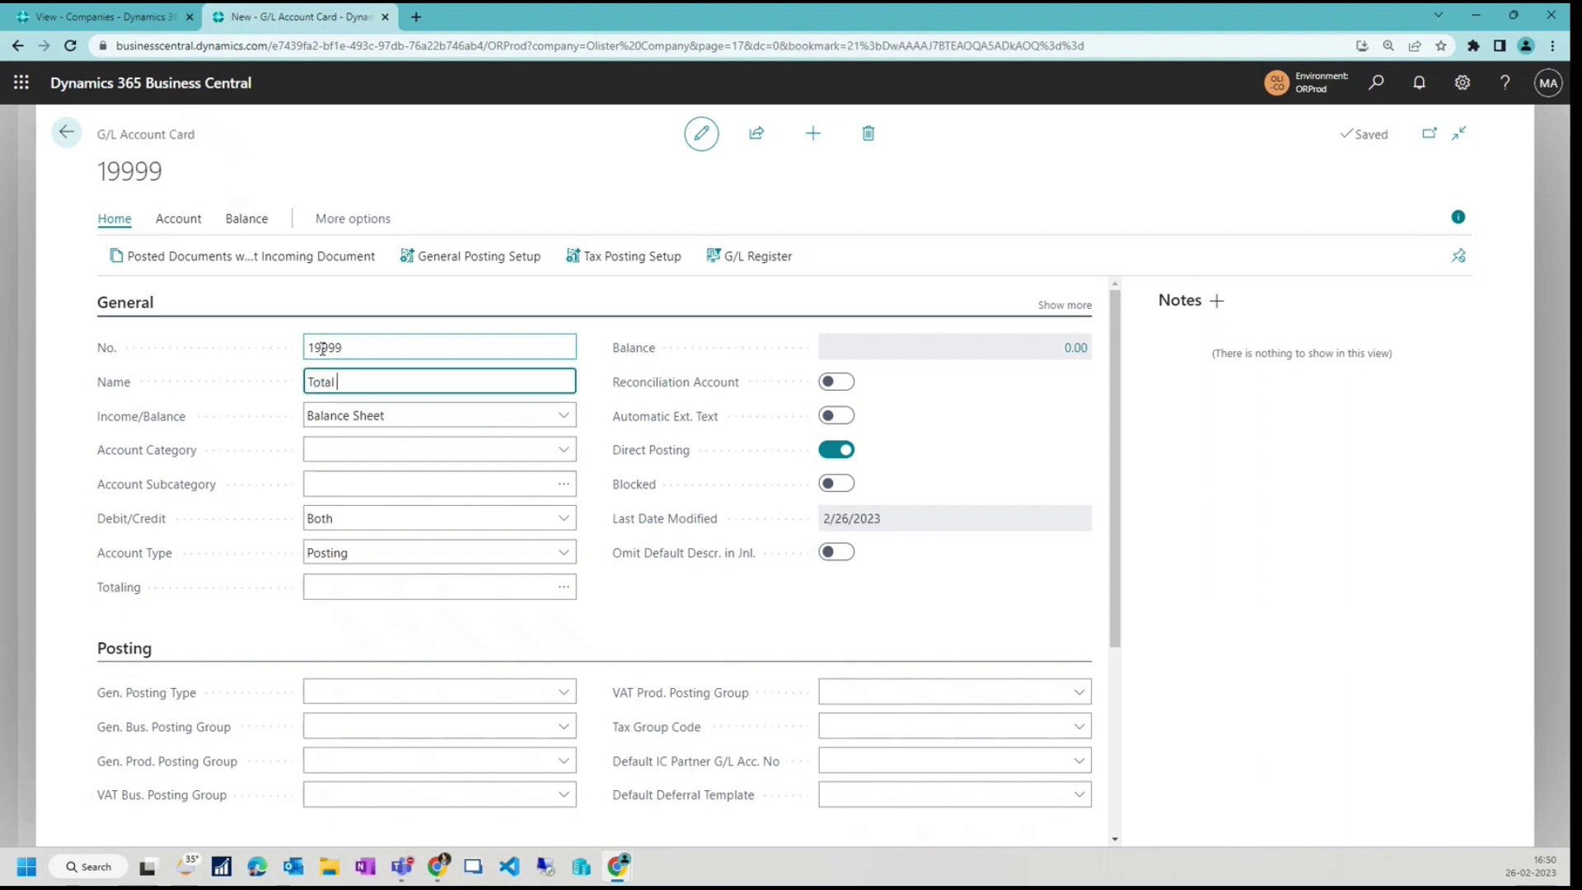
{"action": "key", "text": "Tab"}
{"action": "key", "text": "Tab"}
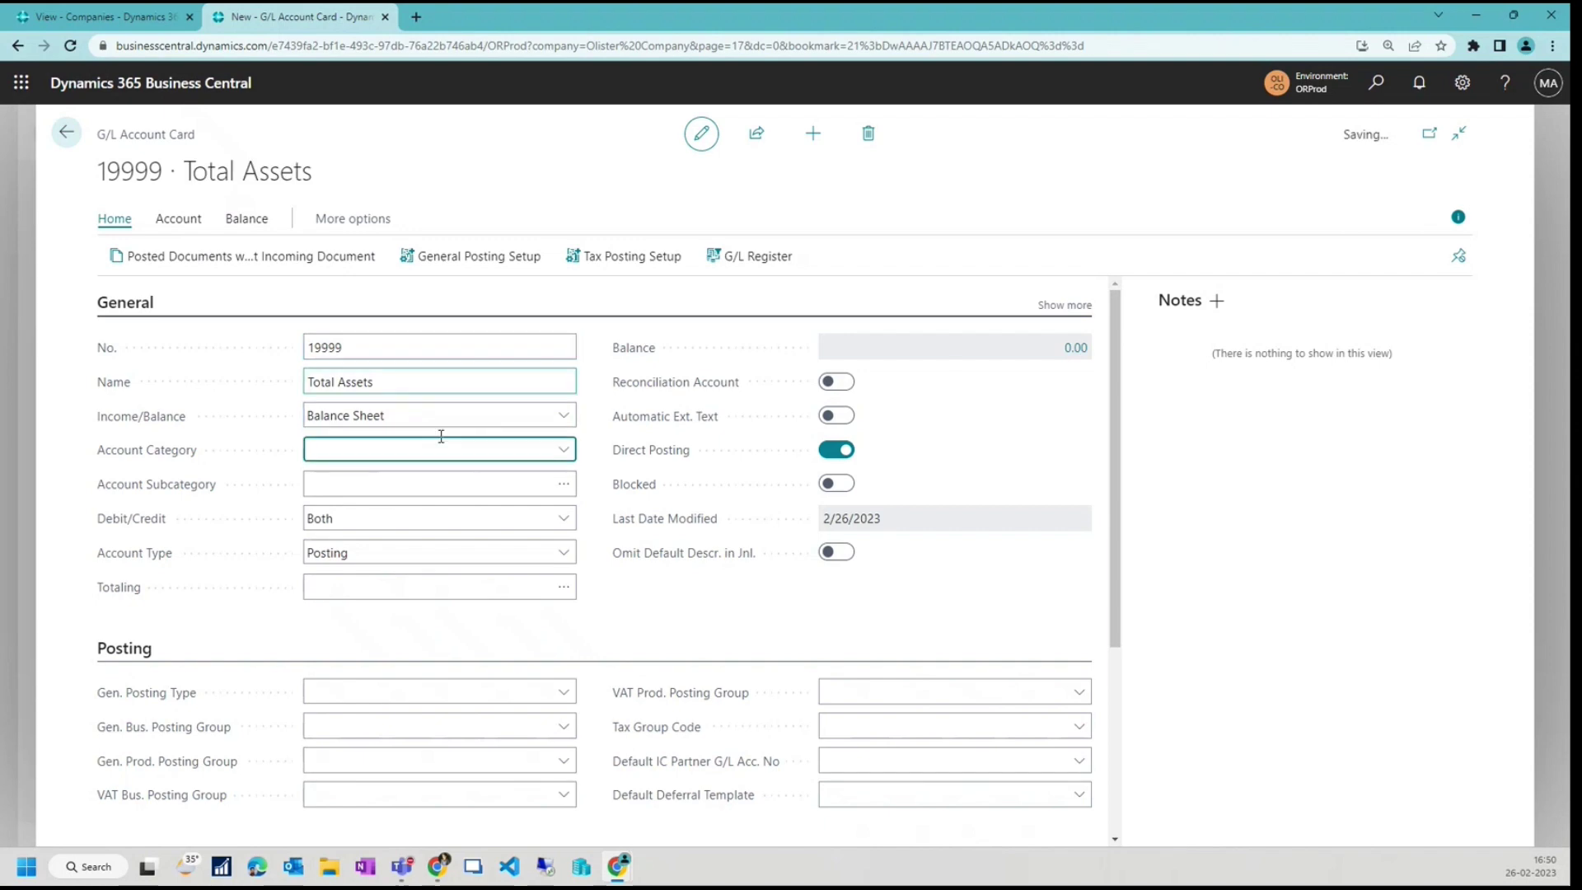
{"action": "left_click", "coordinate": [567, 451]}
{"action": "left_click", "coordinate": [557, 484]}
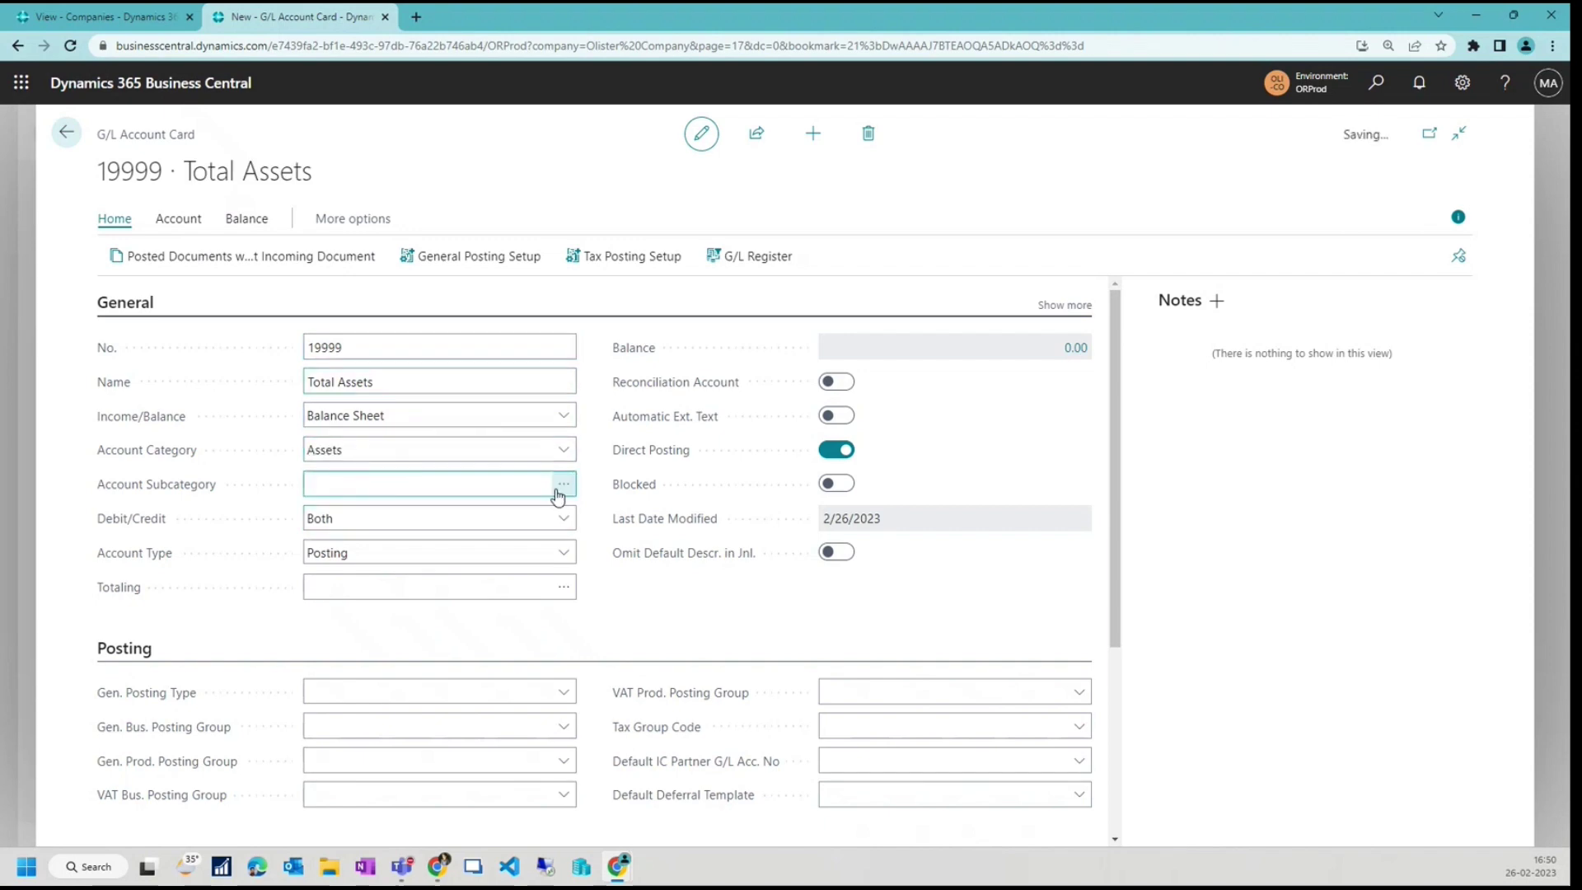
{"action": "left_click", "coordinate": [563, 483]}
{"action": "left_click", "coordinate": [506, 367]}
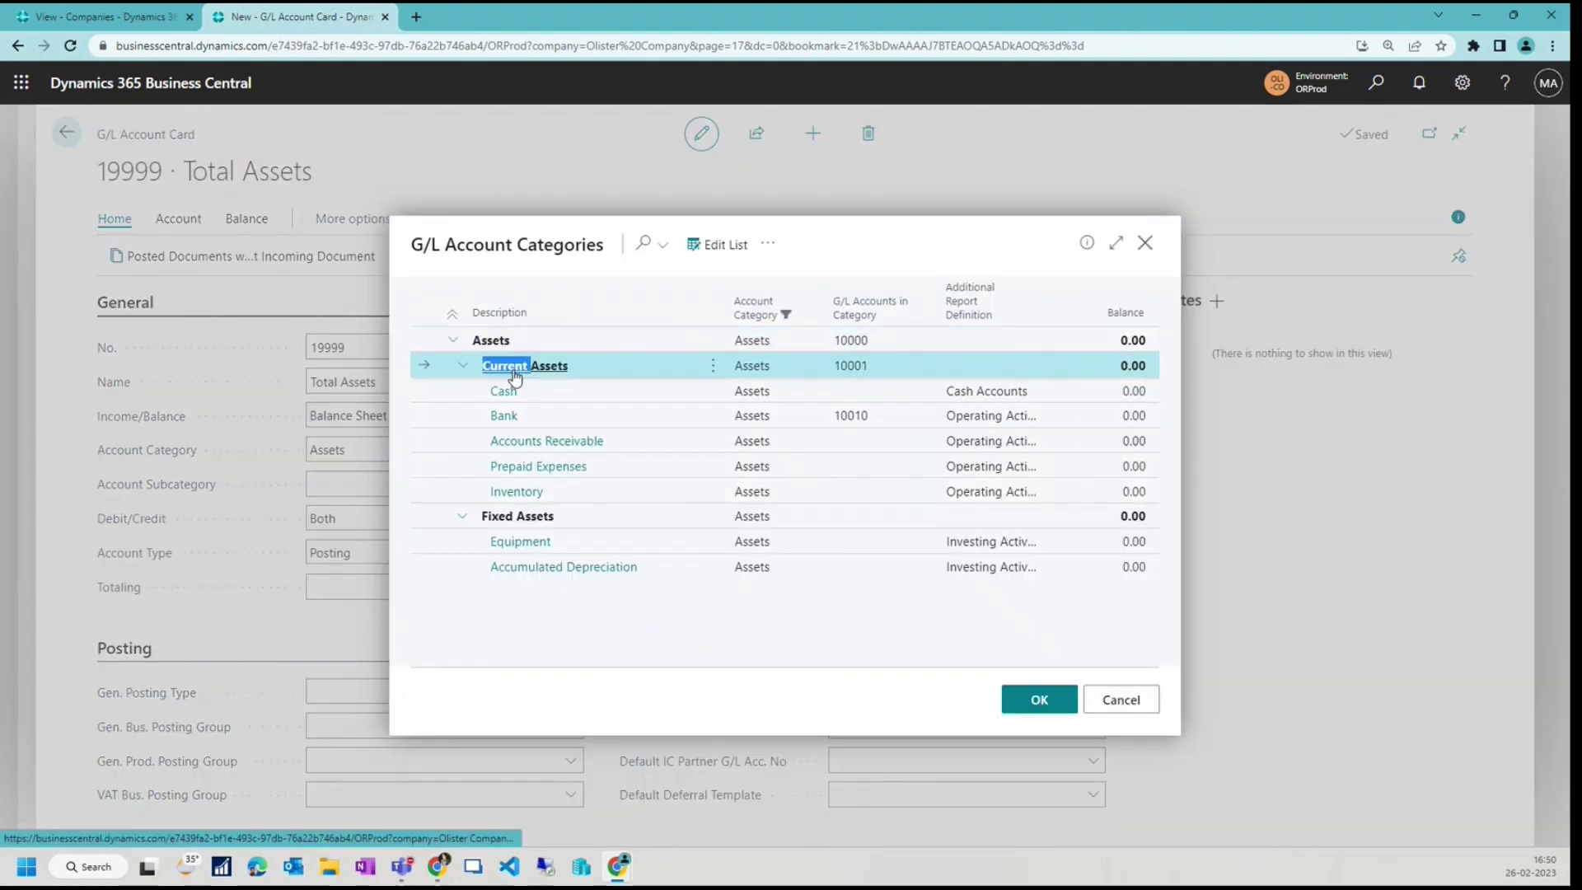
{"action": "key", "text": "Return"}
{"action": "left_click", "coordinate": [519, 599]}
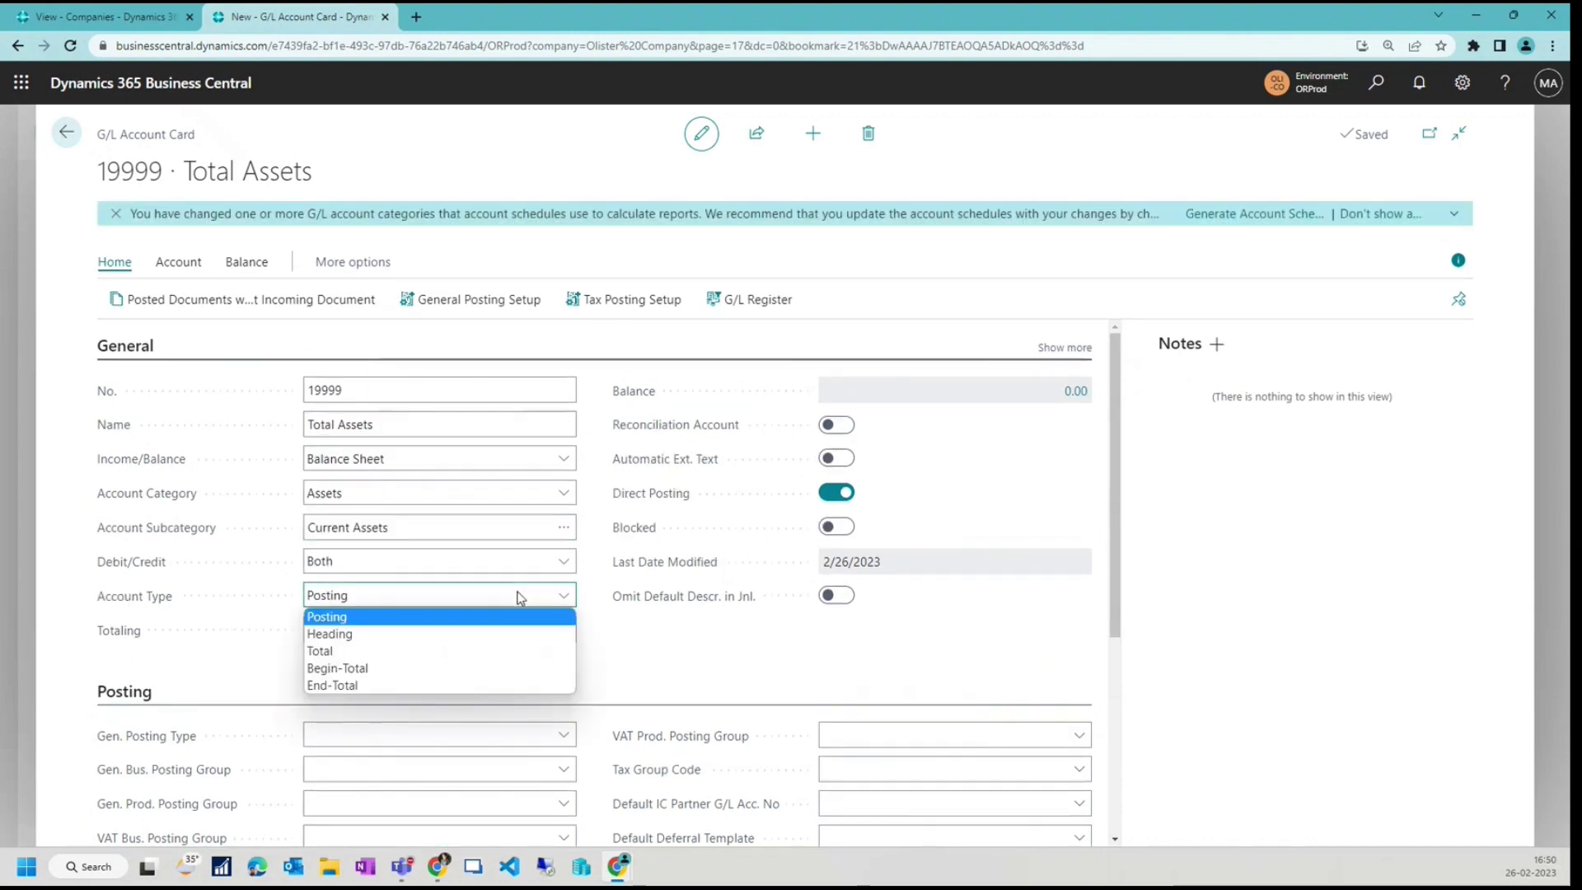
{"action": "left_click", "coordinate": [331, 689]}
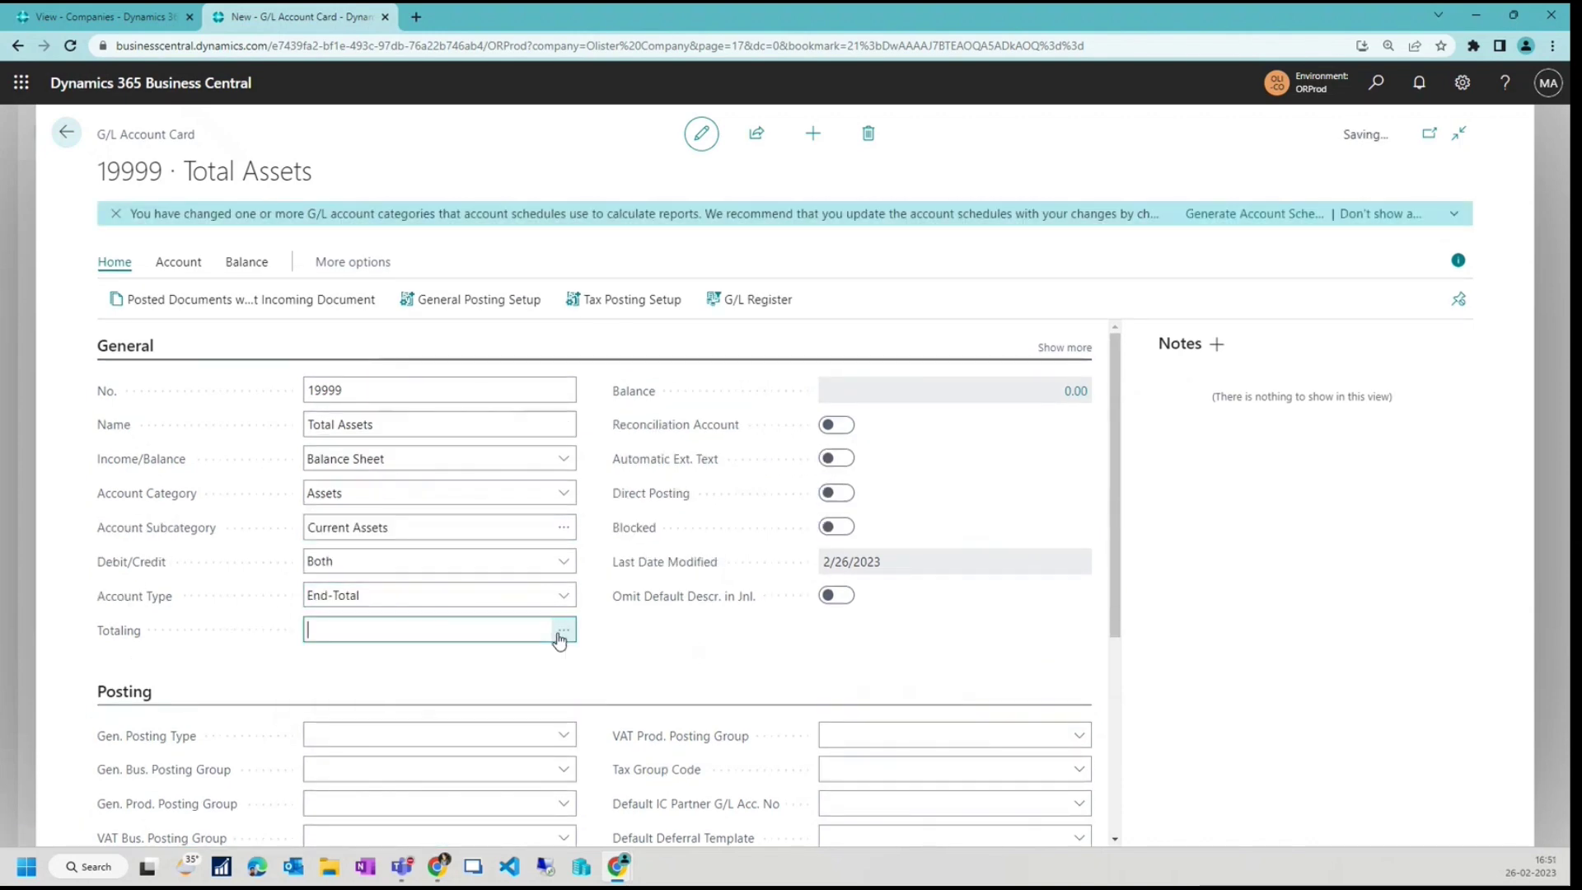
Set its Totaling range to 10010..19998 and return to the Chart of Accounts.
{"action": "left_click", "coordinate": [559, 636]}
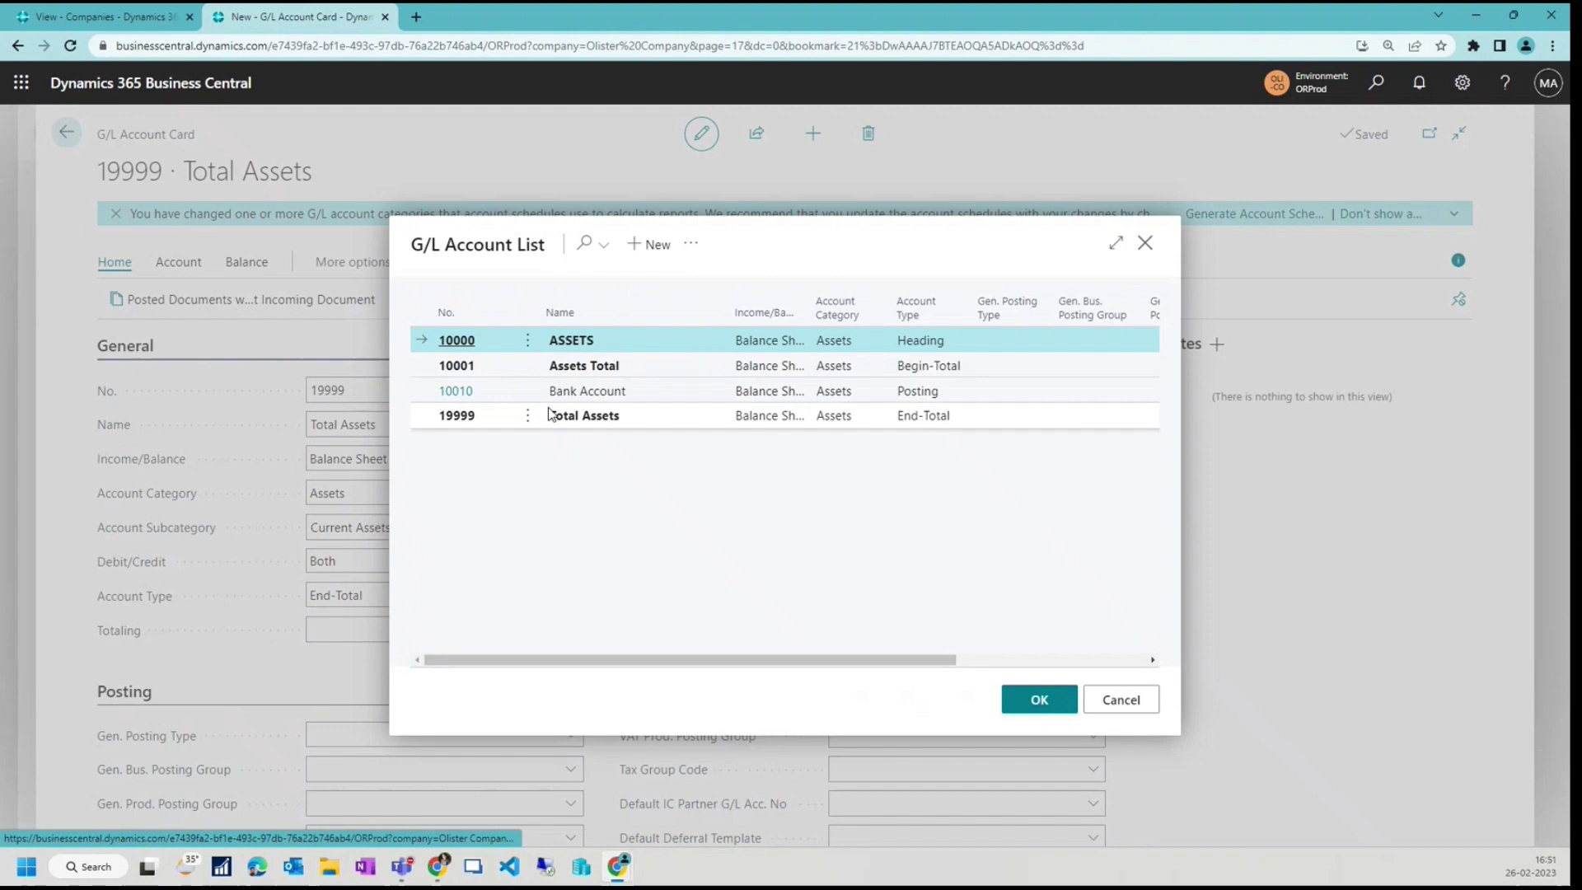
{"action": "left_click_drag", "start_coordinate": [505, 364], "coordinate": [522, 416]}
{"action": "left_click", "coordinate": [493, 385]}
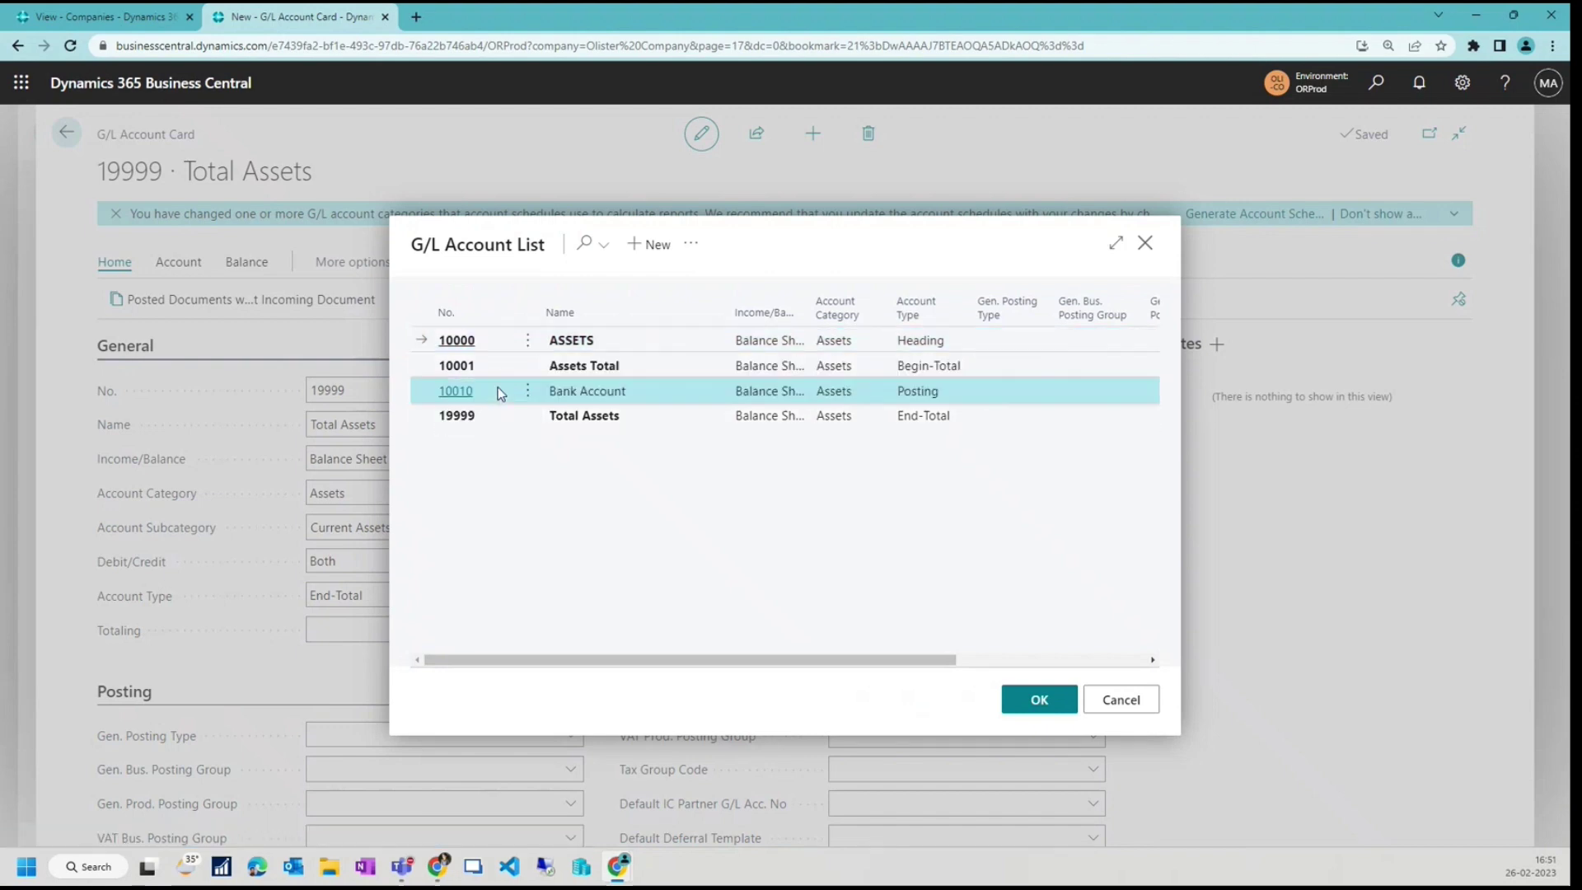
{"action": "left_click", "coordinate": [1037, 698]}
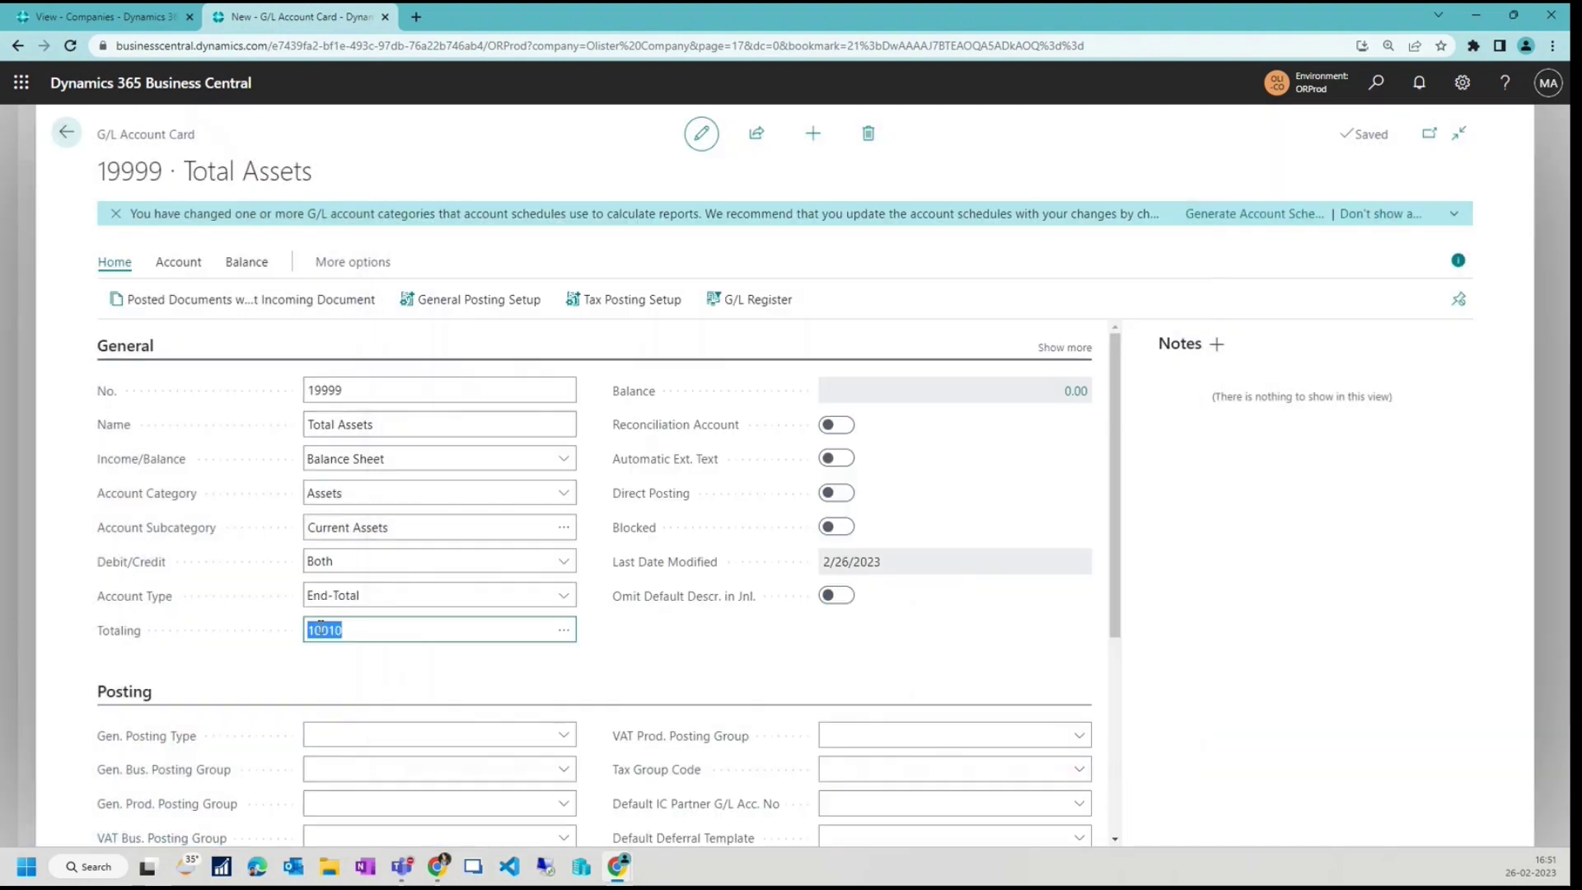
{"action": "left_click", "coordinate": [352, 632]}
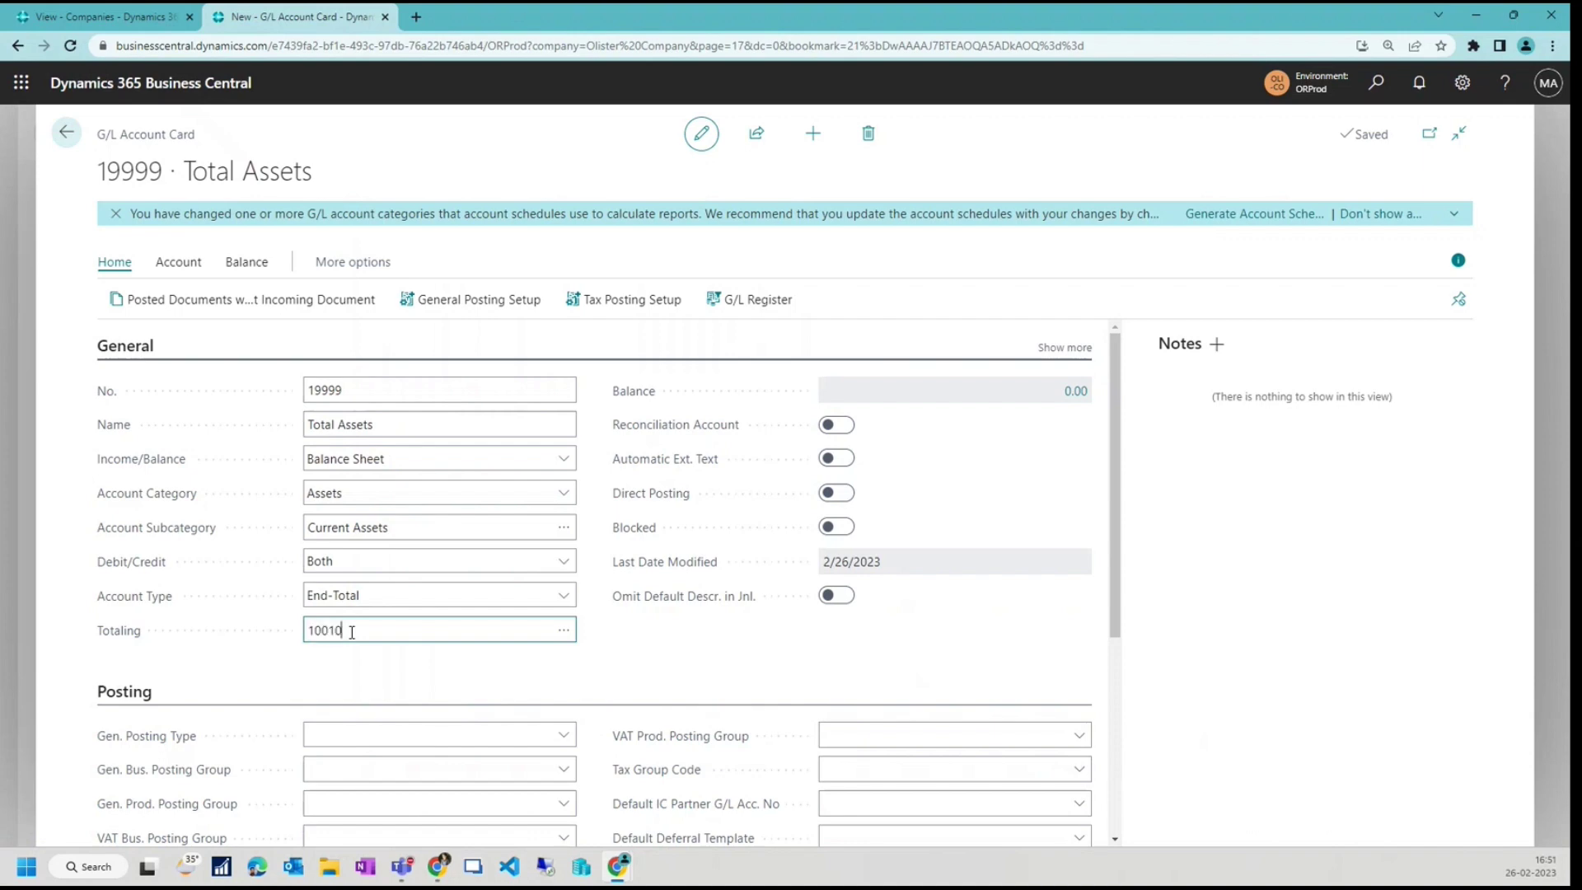
{"action": "type", "text": "..19998"}
{"action": "left_click", "coordinate": [650, 671]}
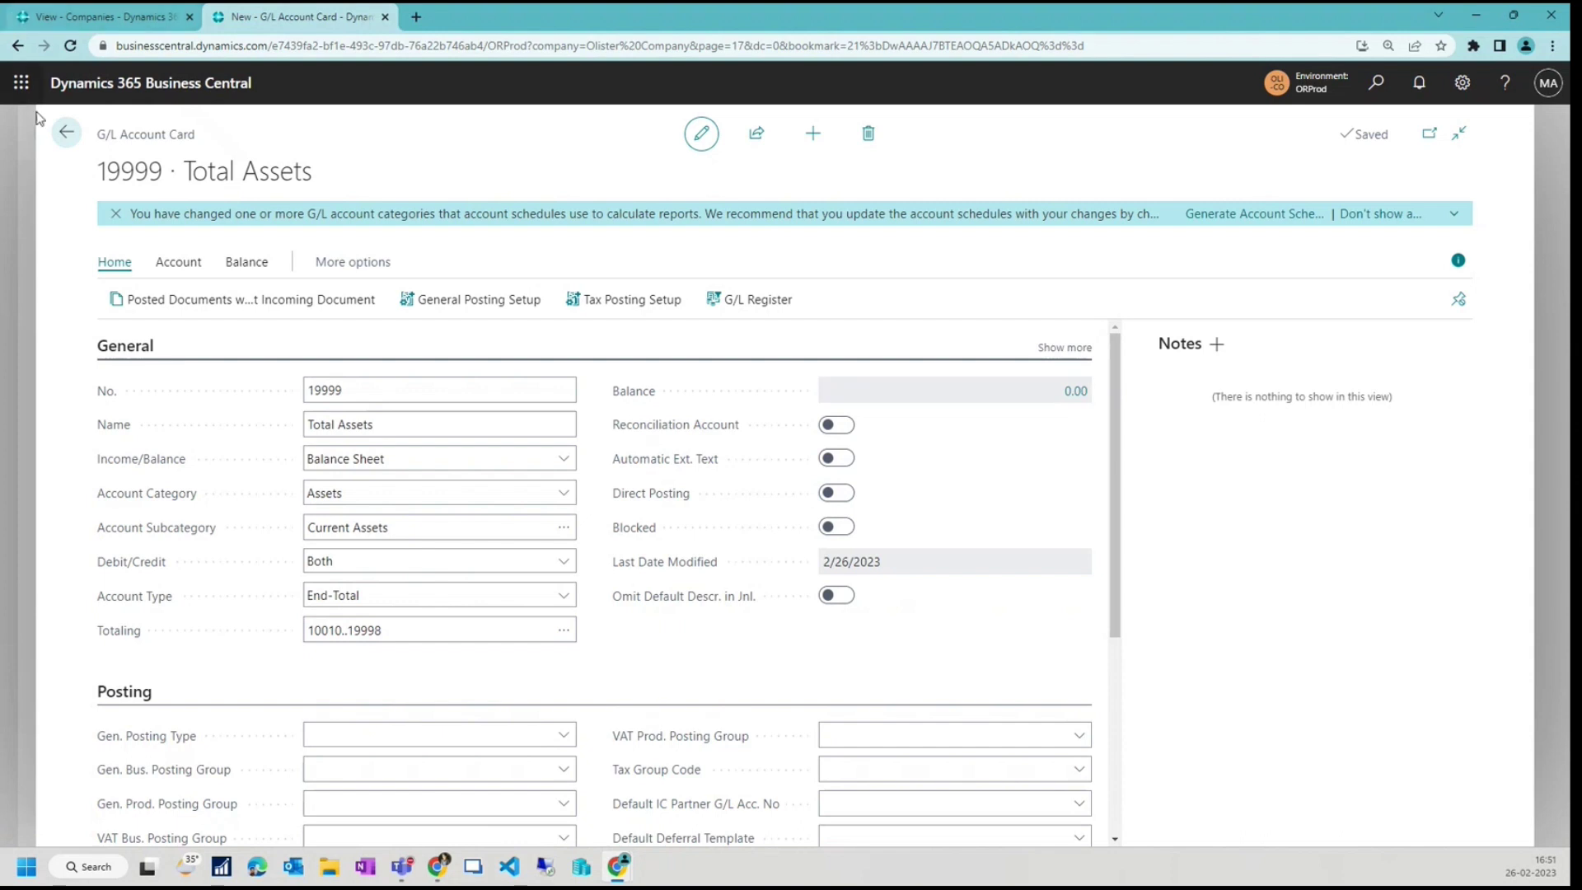
{"action": "left_click", "coordinate": [66, 132]}
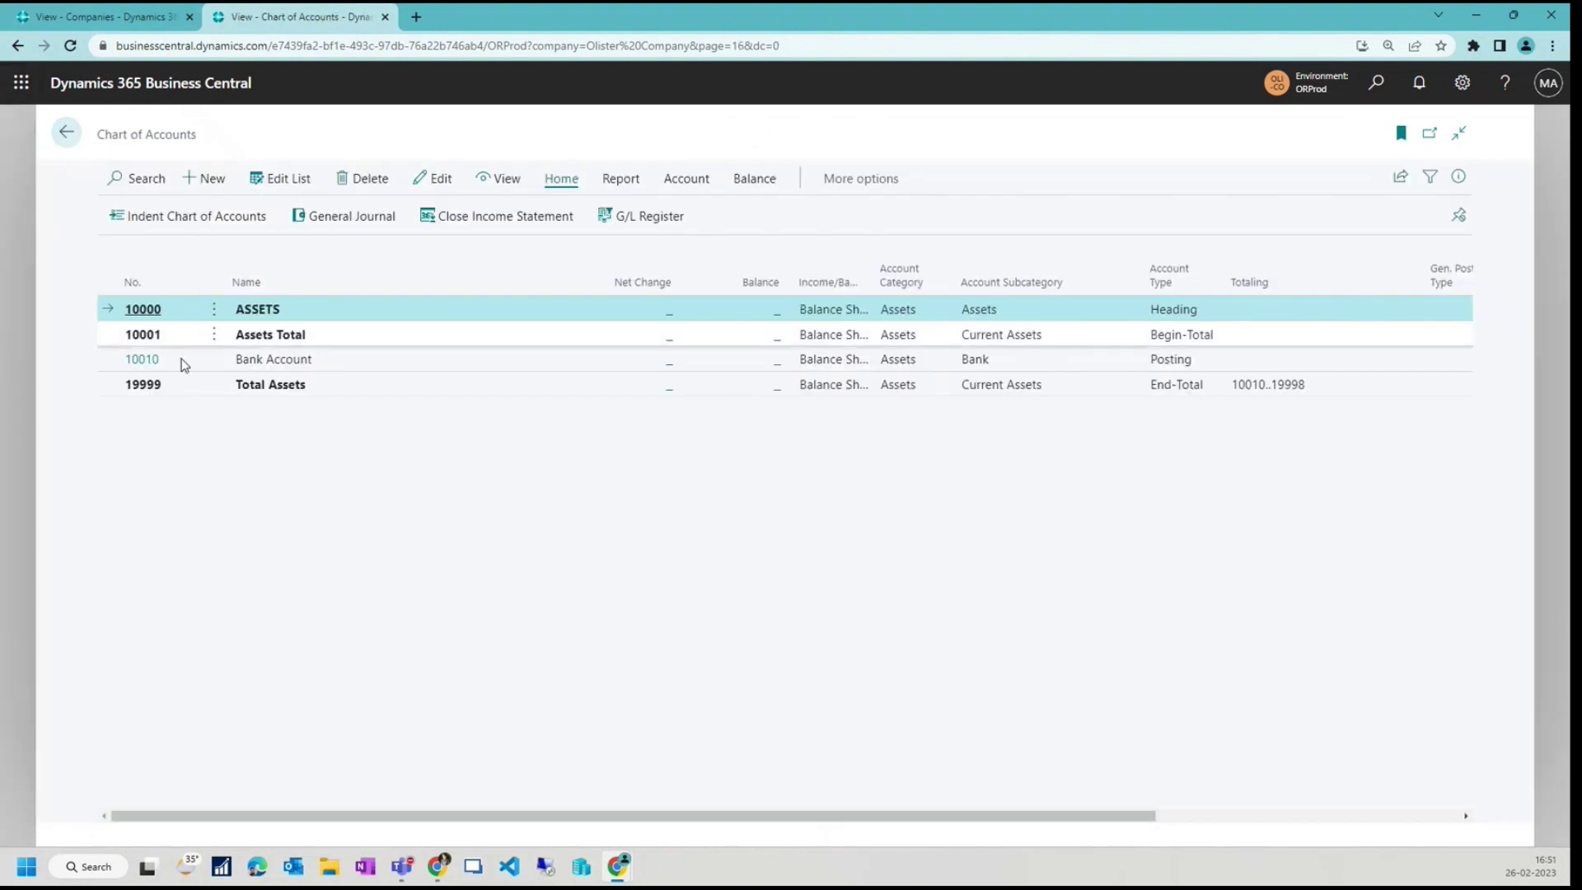
Select the 19999 Total Assets row and open the Name column's filter options.
{"action": "left_click", "coordinate": [364, 384]}
{"action": "left_click", "coordinate": [250, 286]}
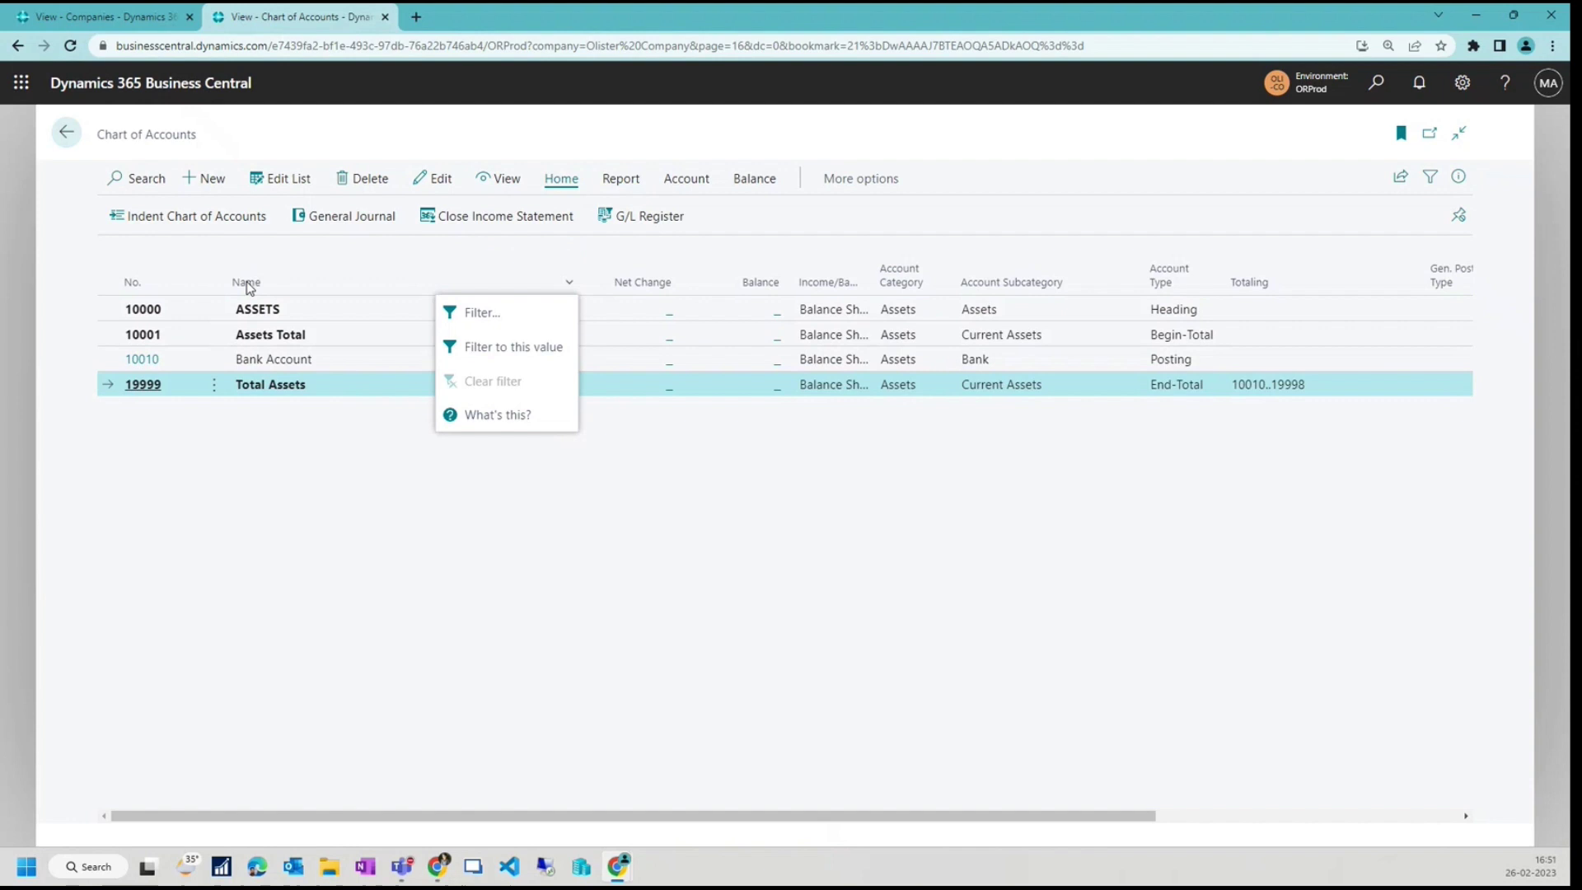
{"action": "left_click", "coordinate": [250, 285]}
{"action": "left_click", "coordinate": [249, 286]}
{"action": "left_click", "coordinate": [290, 469]}
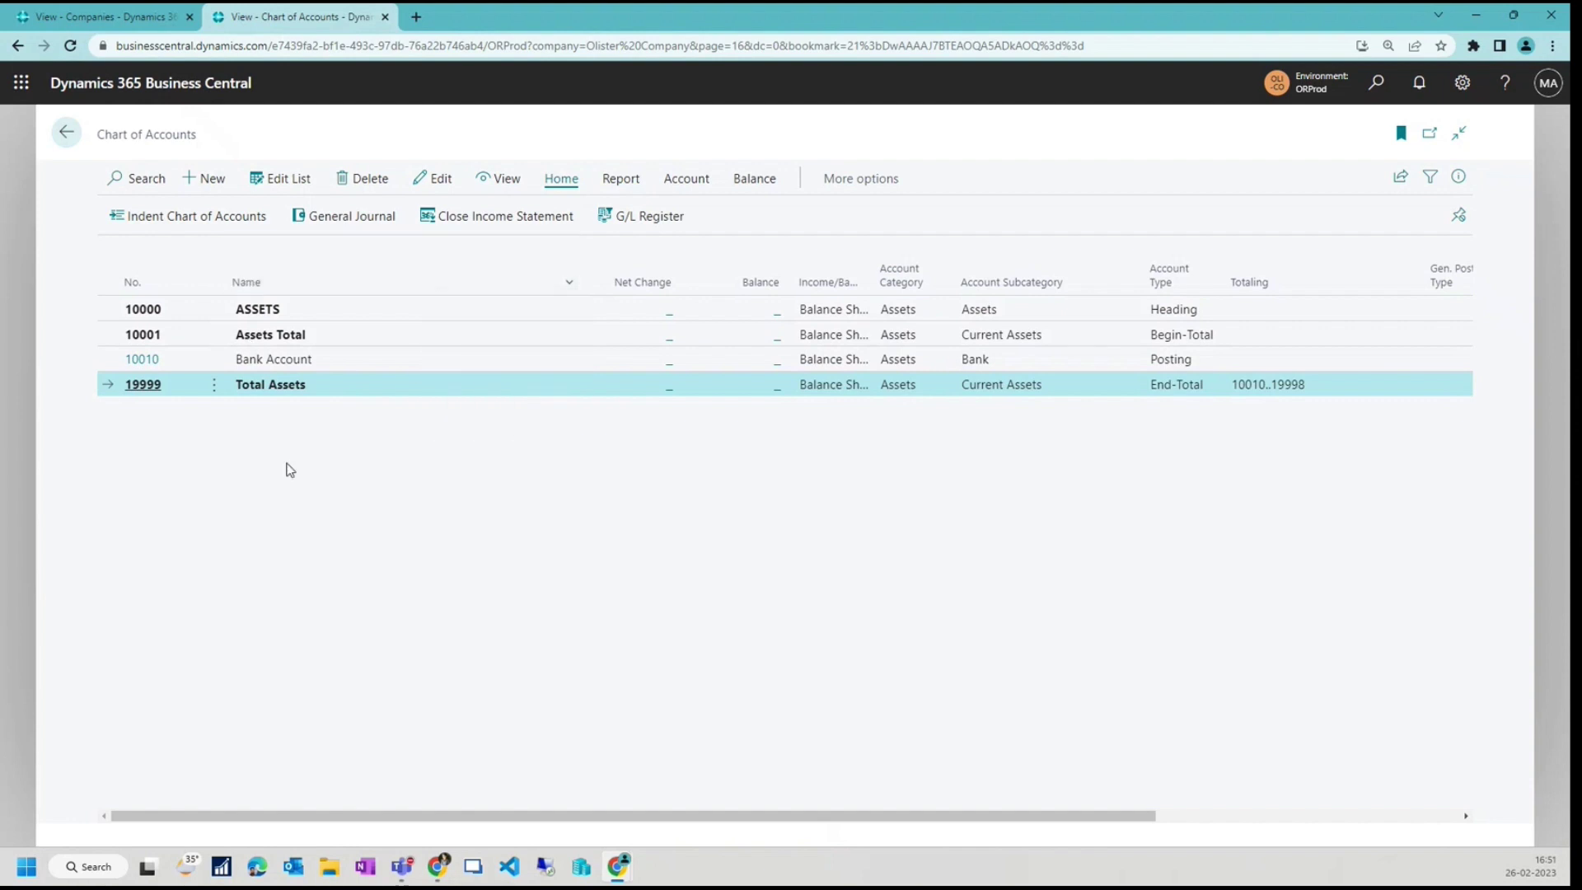
Select all accounts and run Indent Chart of Accounts, confirming Yes.
{"action": "left_click", "coordinate": [457, 330]}
{"action": "key", "text": "ctrl+a"}
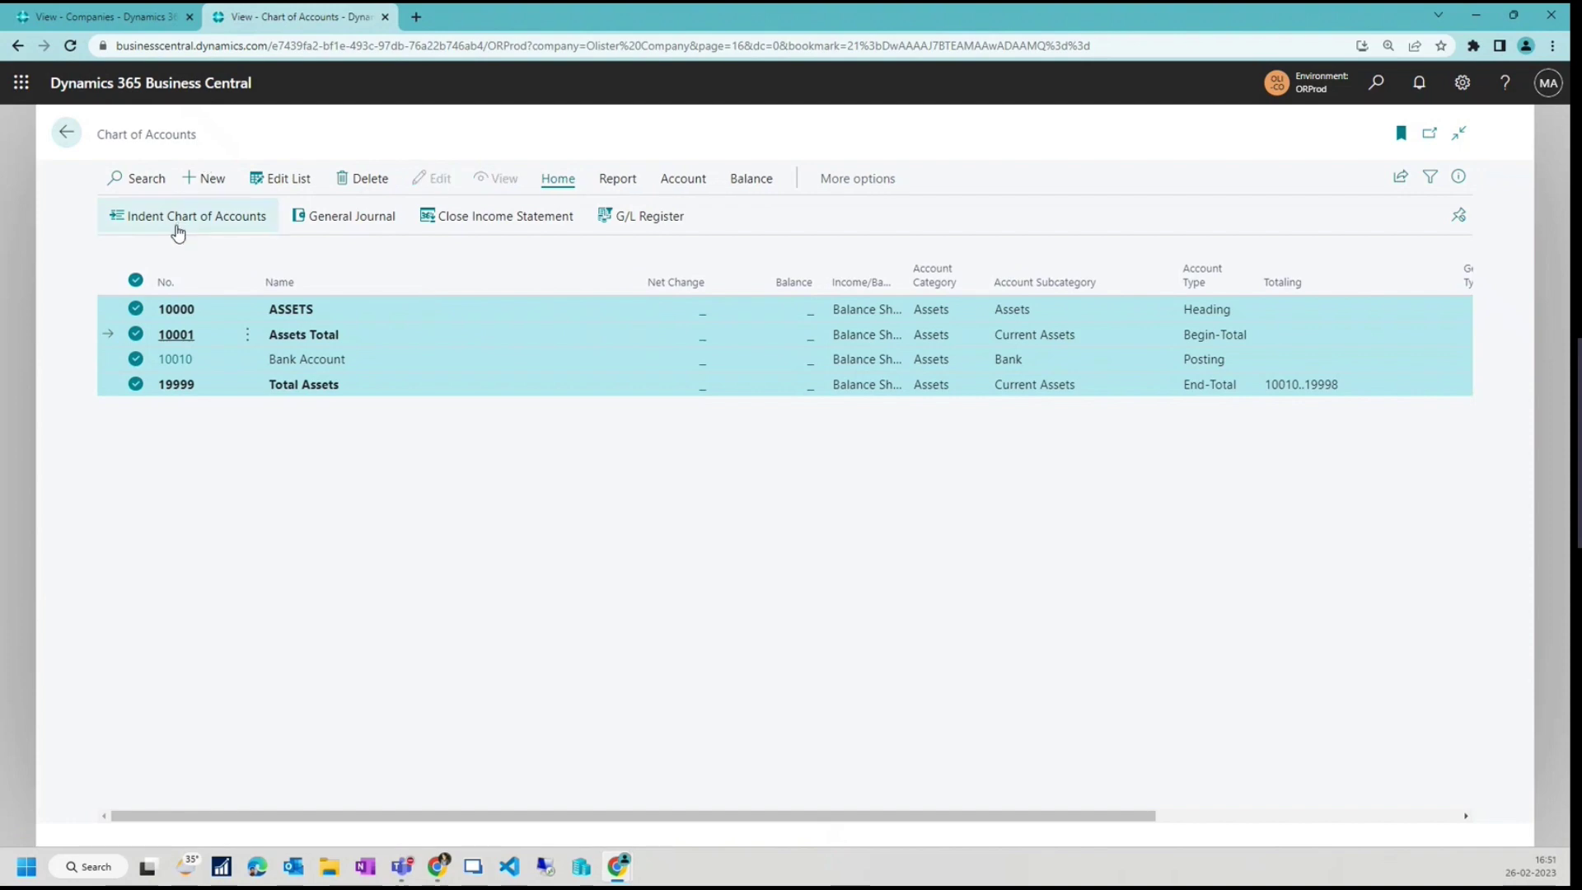
{"action": "left_click", "coordinate": [178, 233]}
{"action": "left_click", "coordinate": [865, 531]}
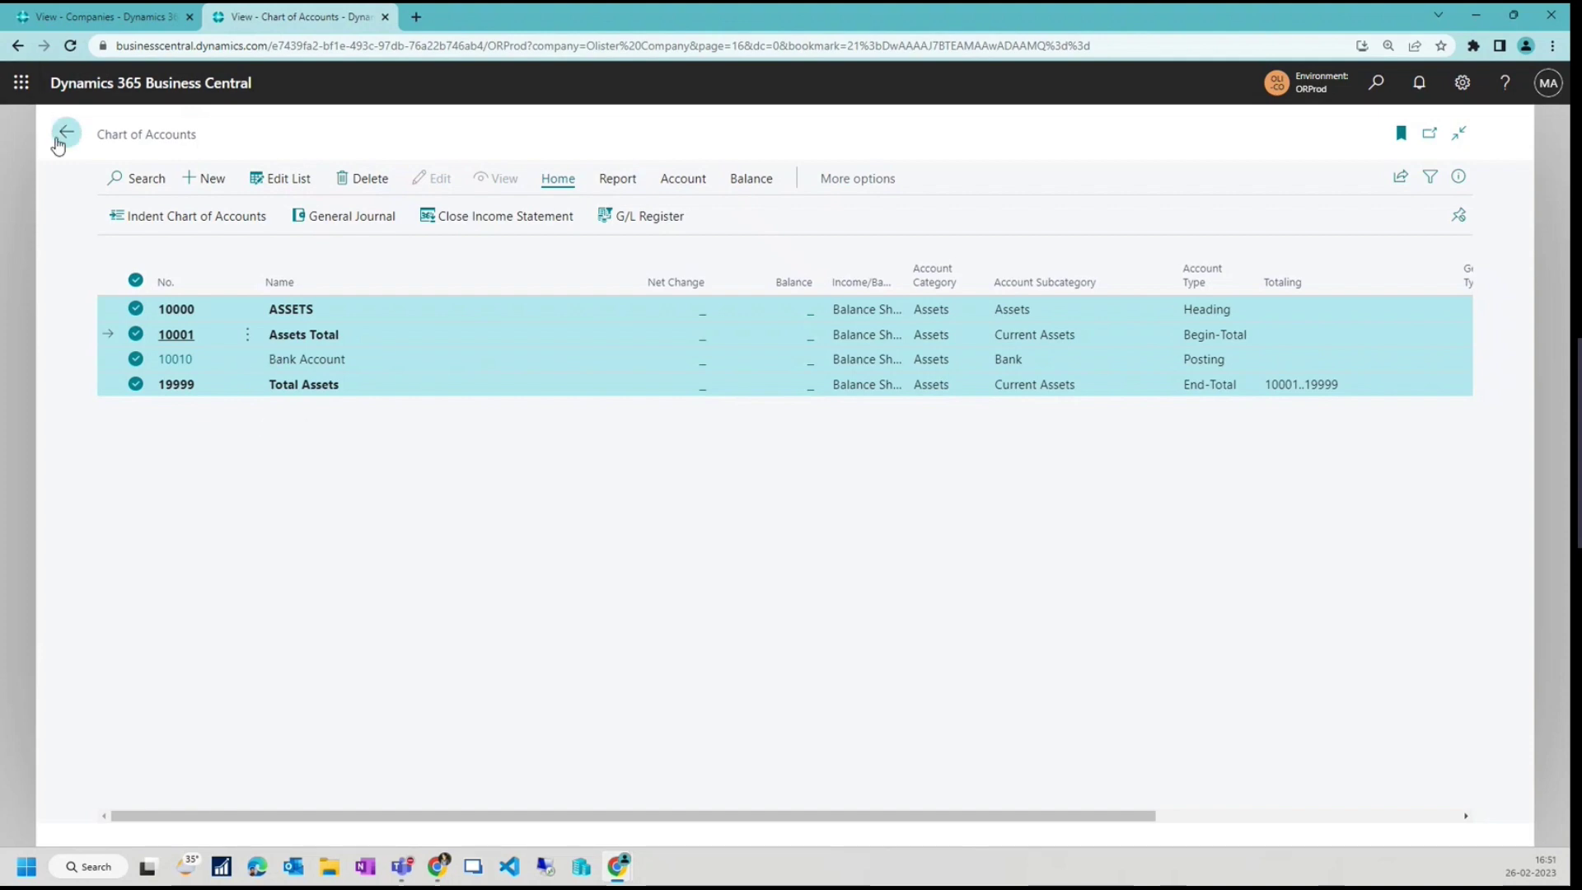
{"action": "left_click", "coordinate": [422, 390]}
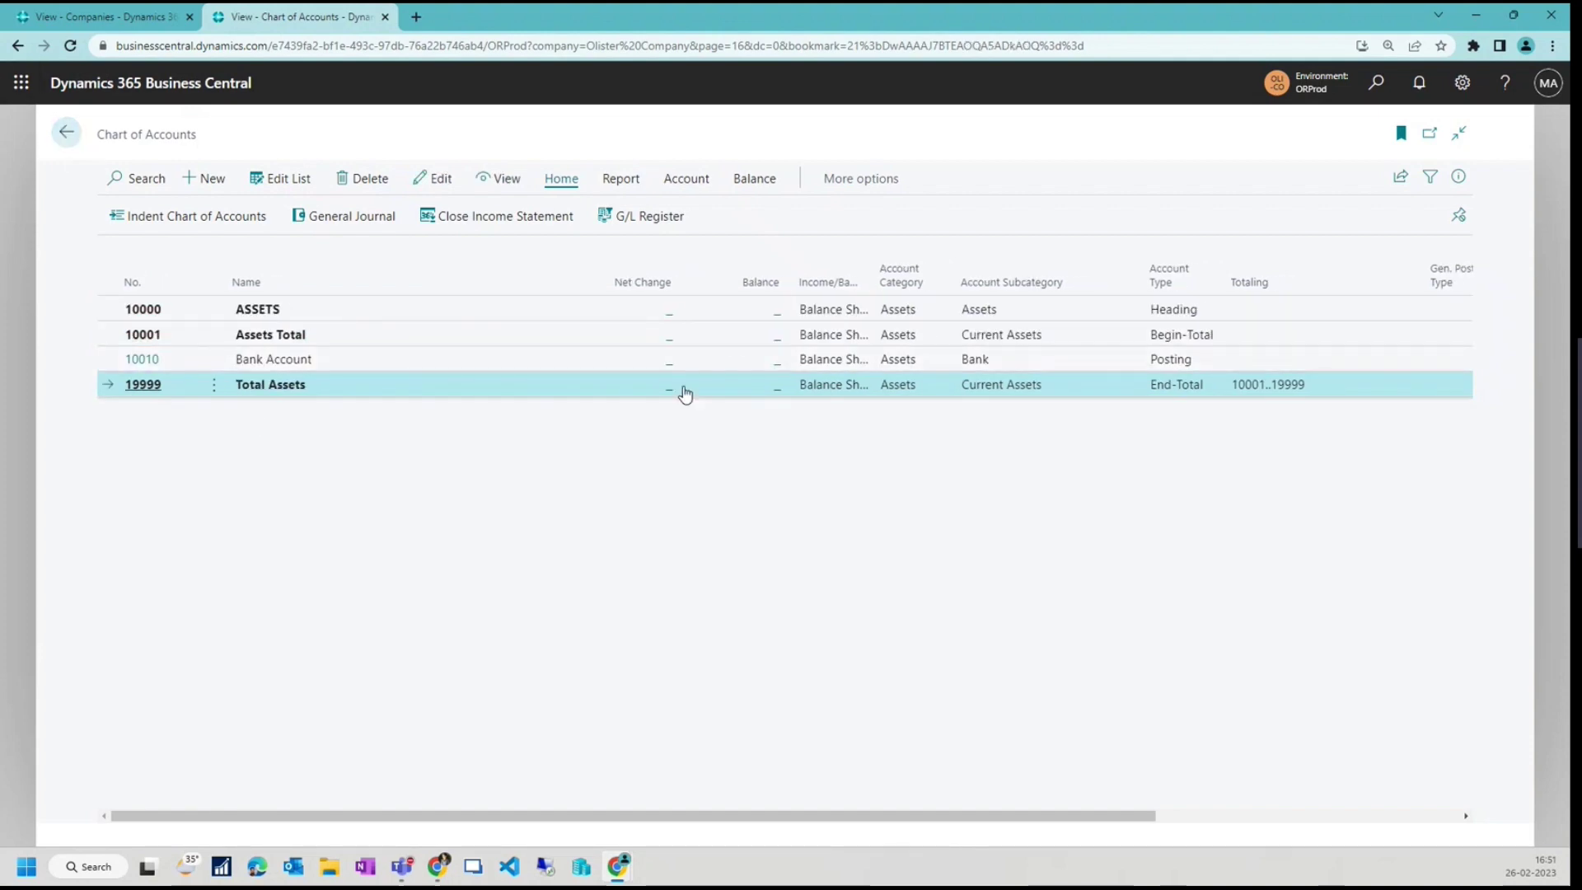
Go back home and reopen the Chart of Accounts list by searching 'chart of account'.
{"action": "left_click", "coordinate": [66, 132]}
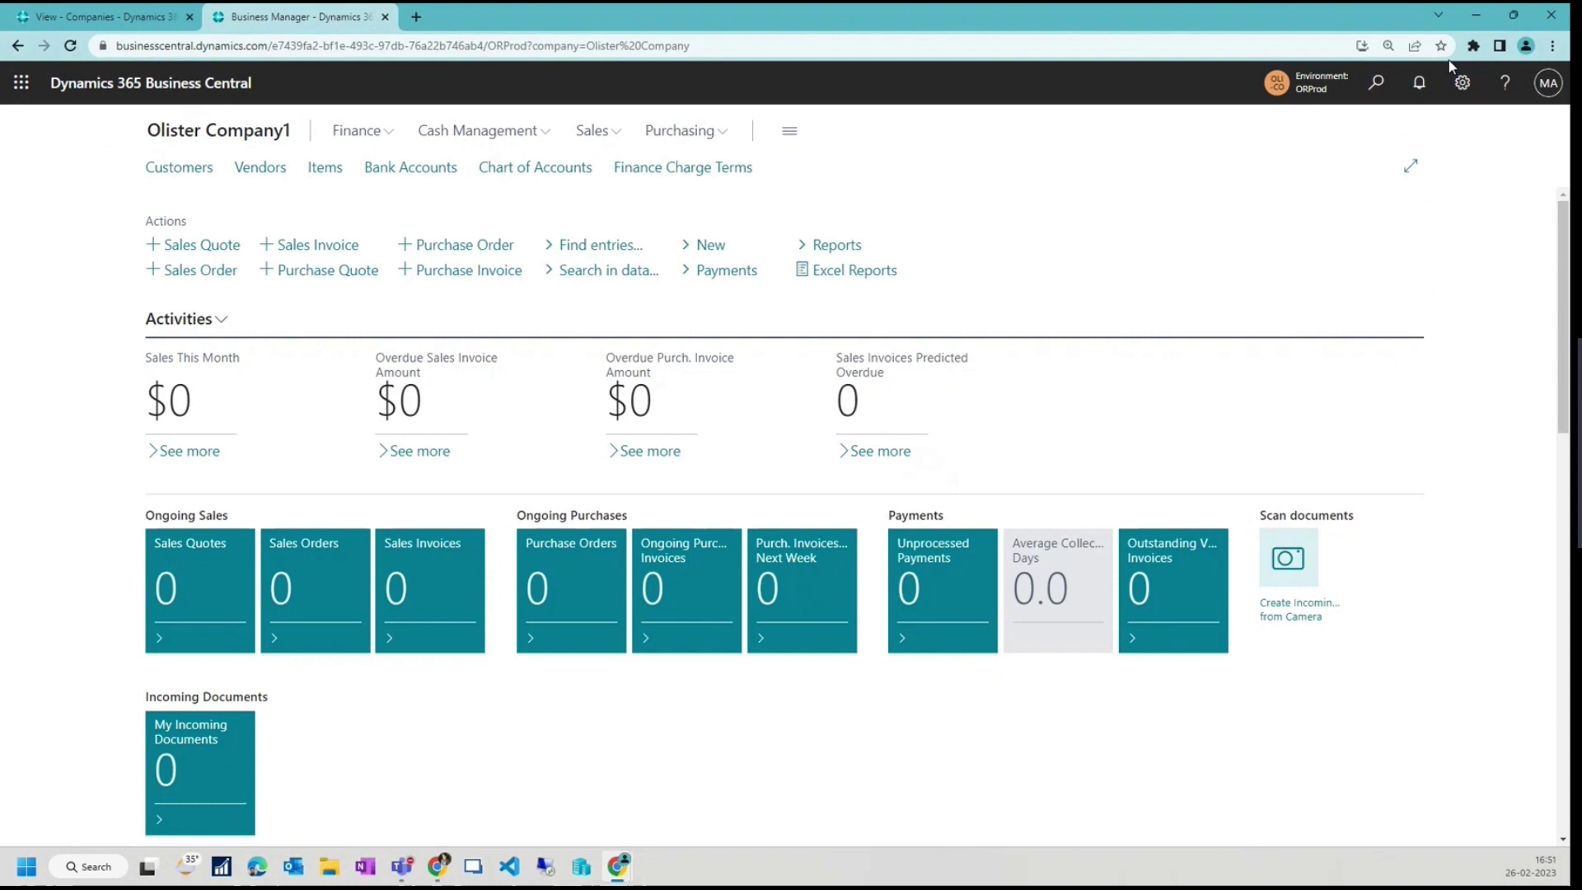
{"action": "key", "text": "alt+q"}
{"action": "type", "text": "c"}
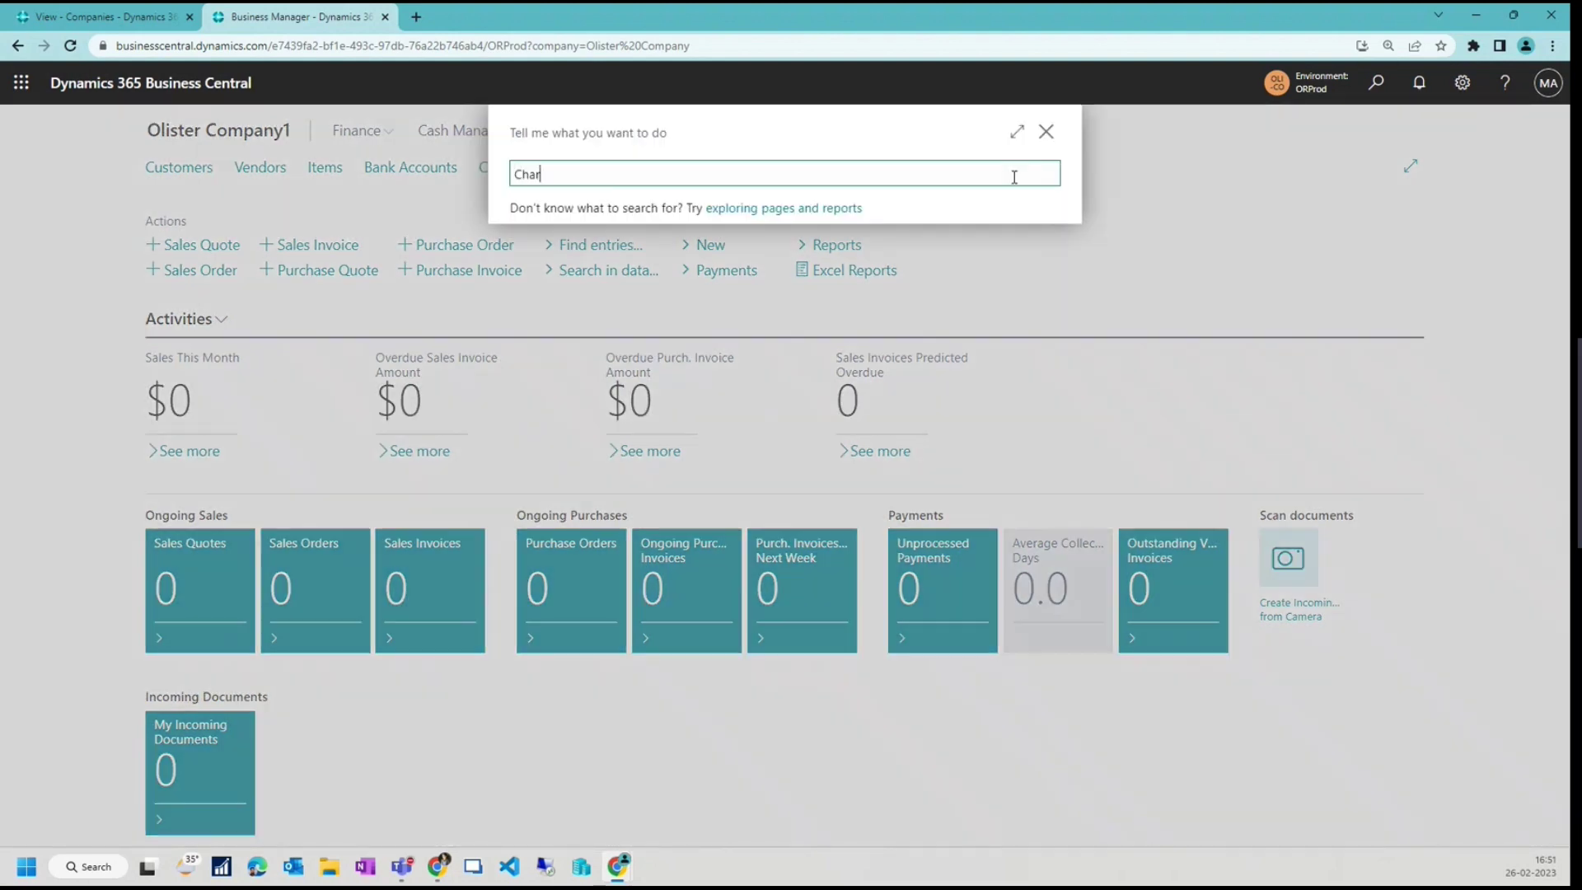
{"action": "type", "text": "hart of ACcount"}
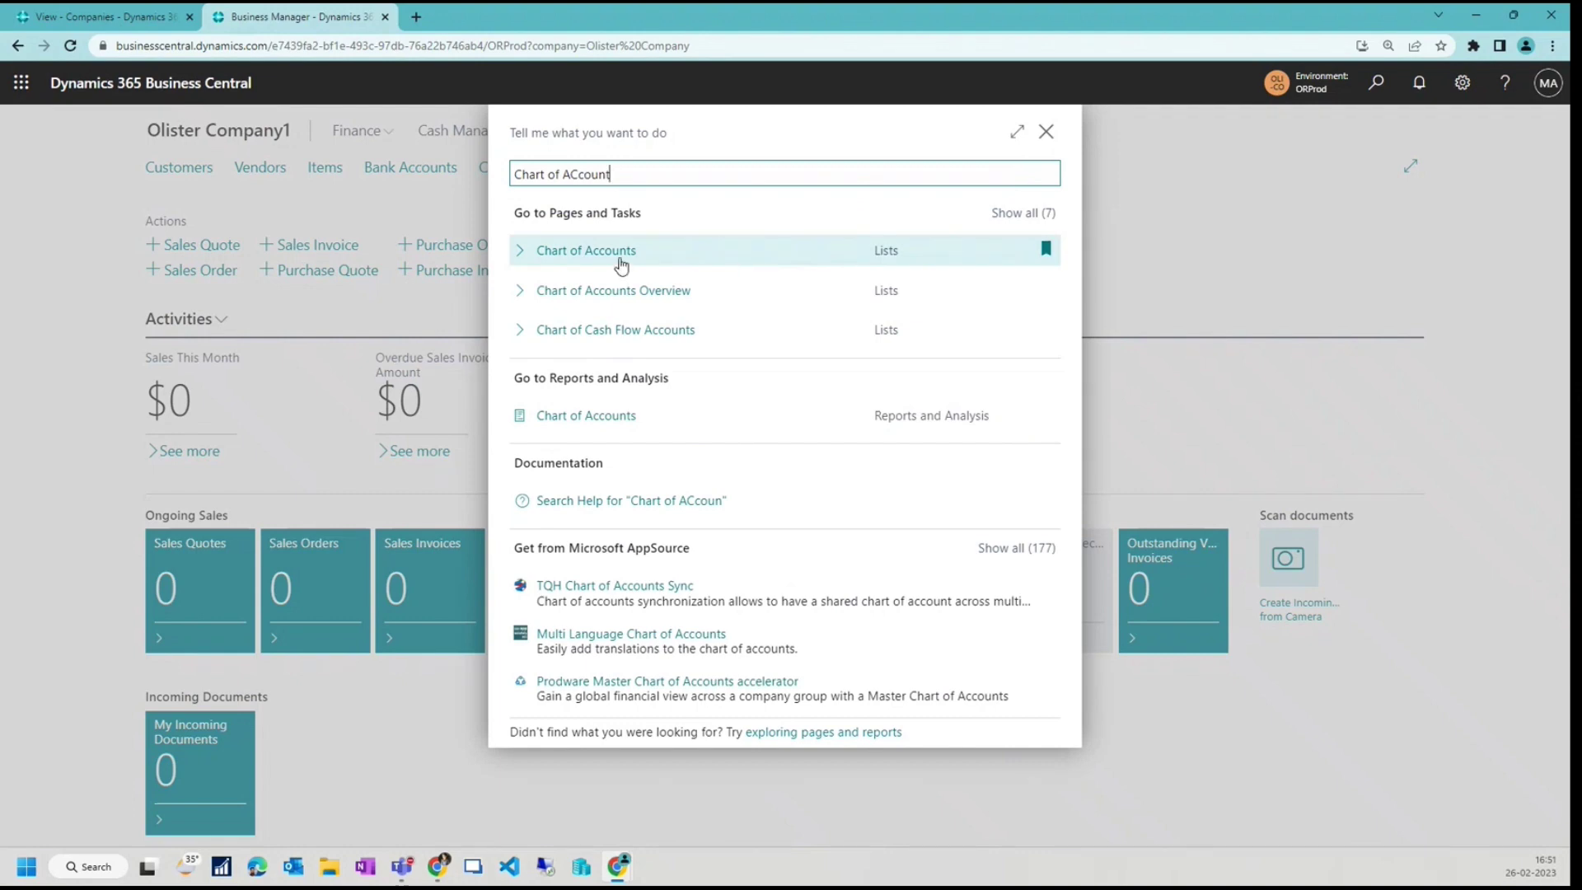
{"action": "left_click", "coordinate": [617, 256]}
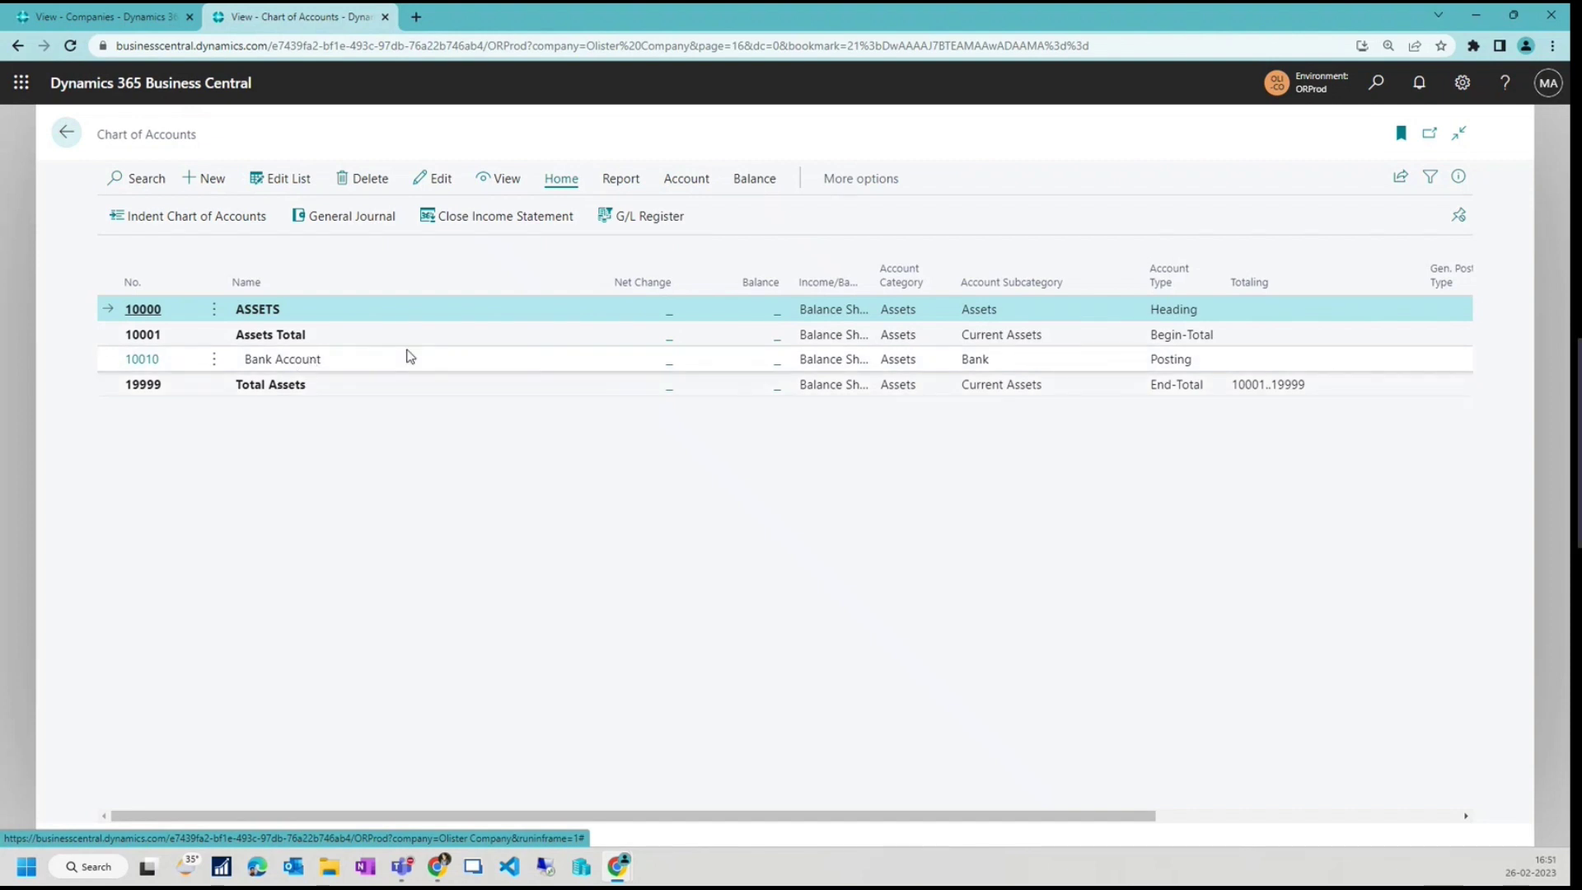
Change account 10001's name from 'Assets Total' to 'Total Assets' and return to the list.
{"action": "left_click", "coordinate": [354, 334]}
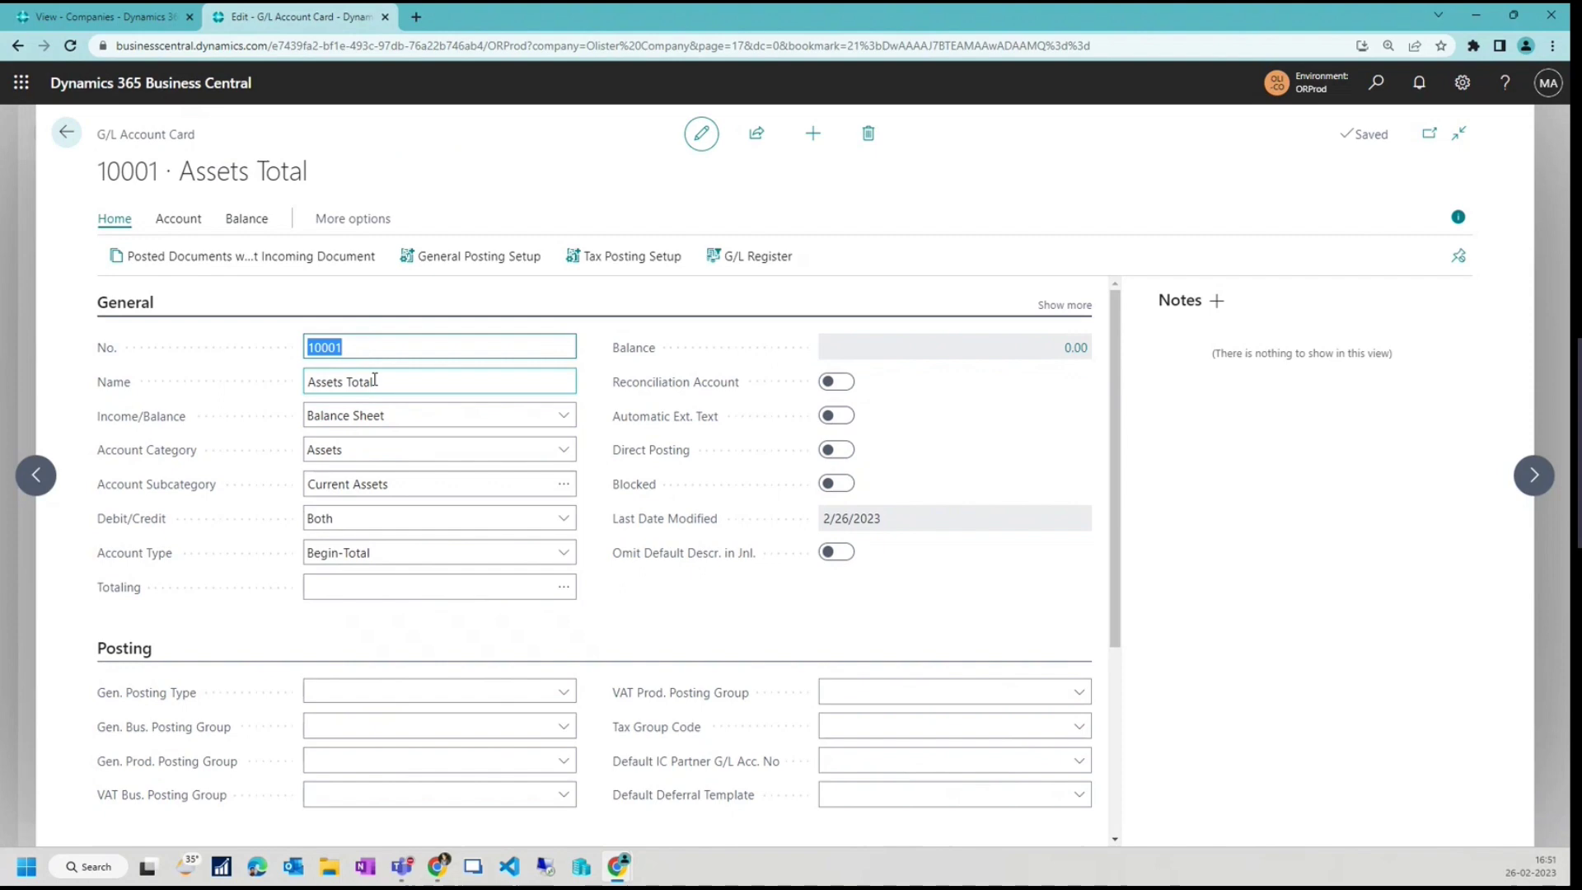
{"action": "left_click", "coordinate": [217, 381]}
{"action": "type", "text": "Total "}
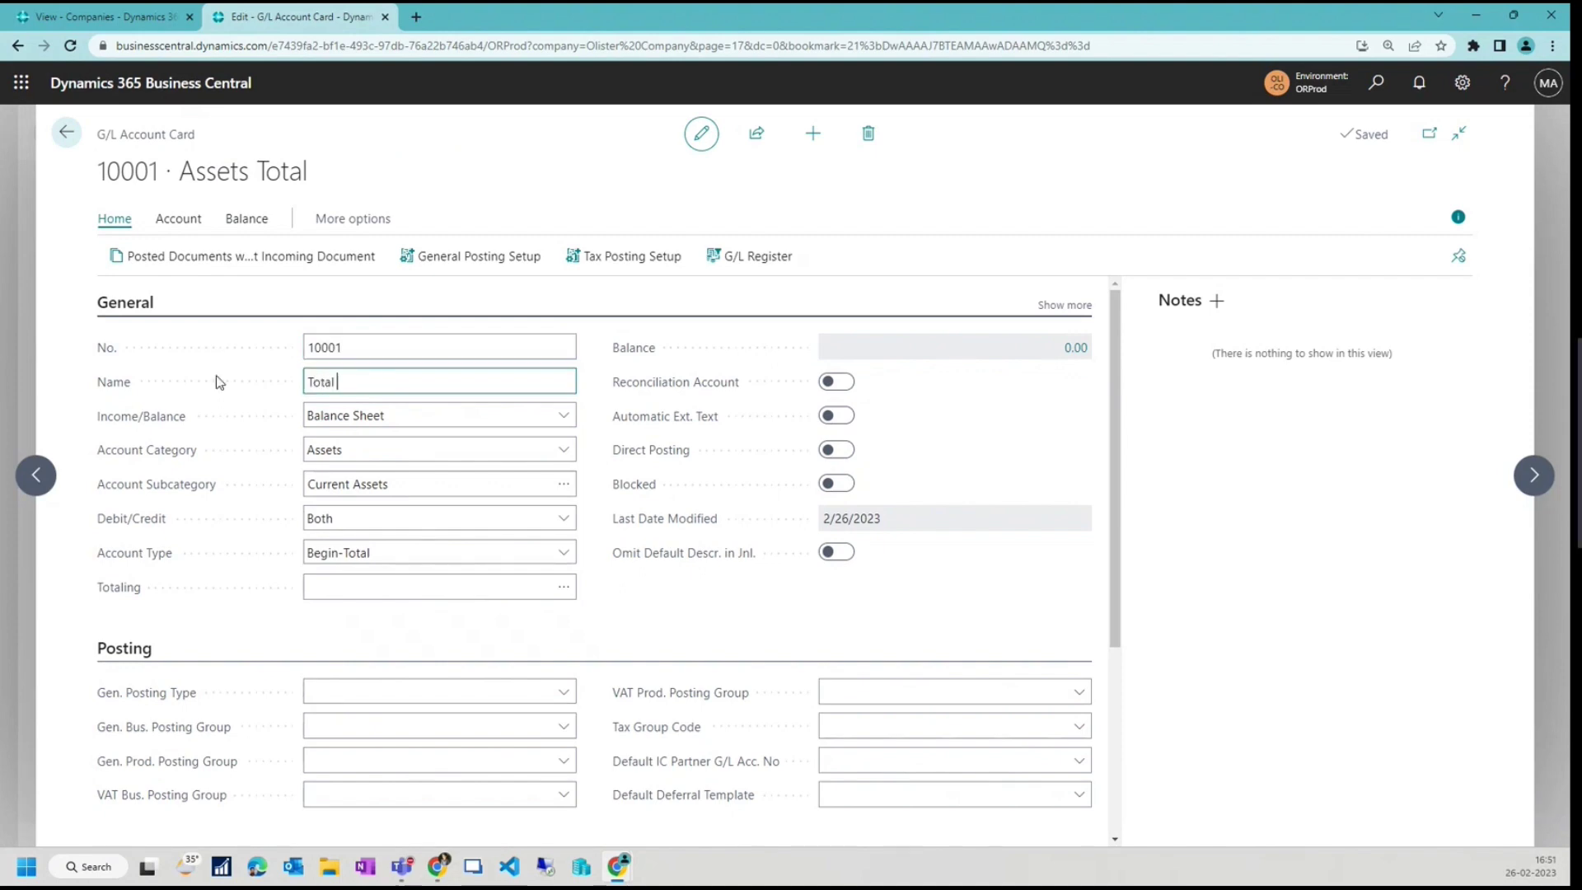
{"action": "type", "text": "As"}
{"action": "key", "text": "Tab"}
{"action": "key", "text": "Tab"}
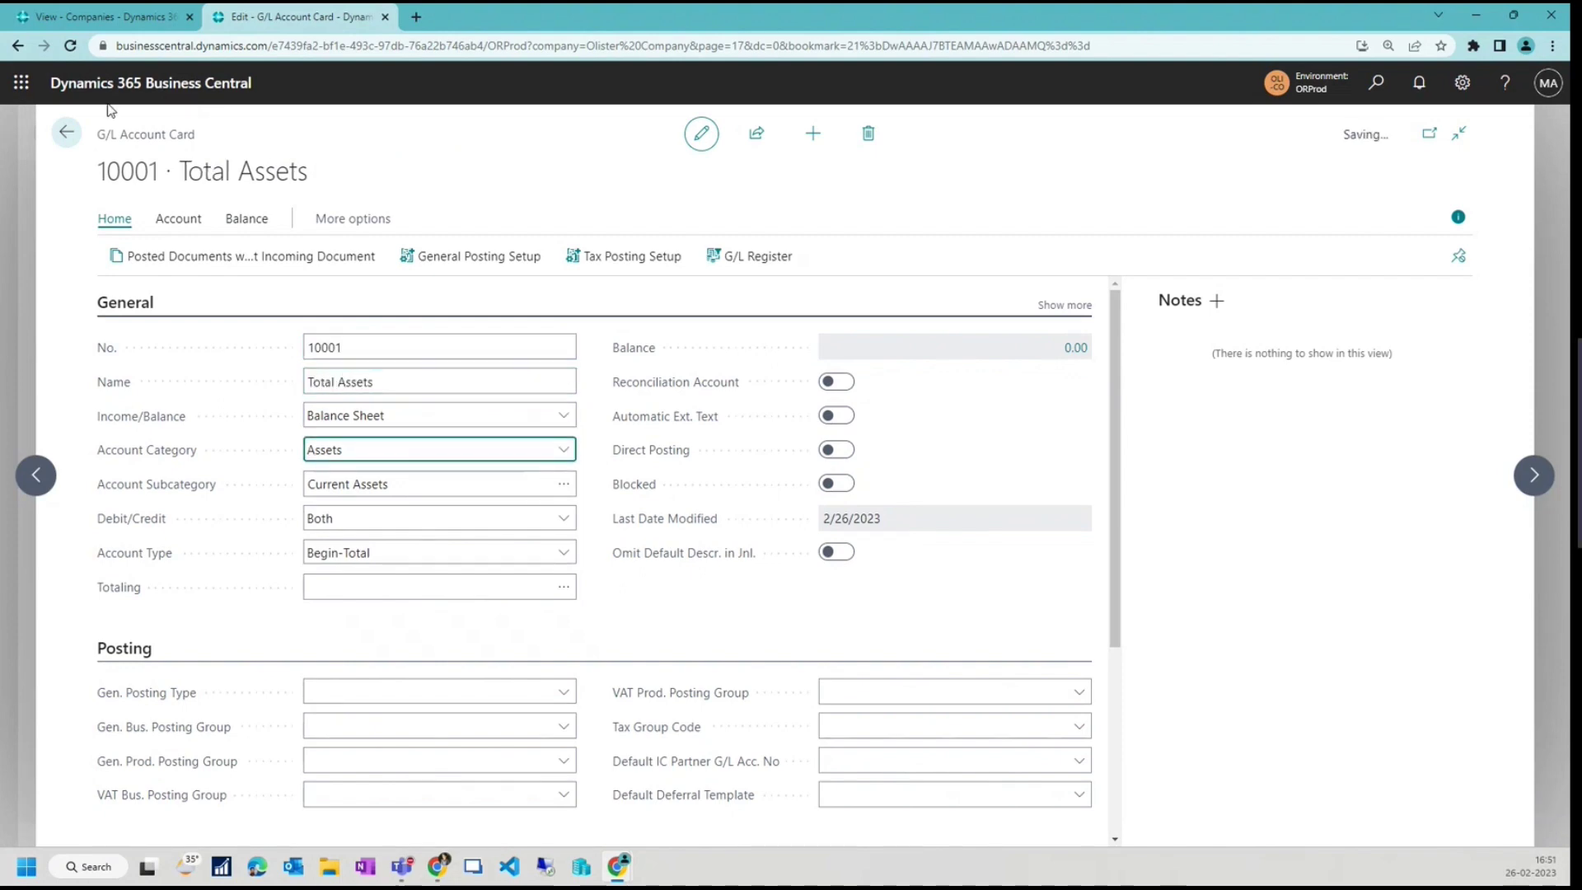
{"action": "key", "text": "Escape"}
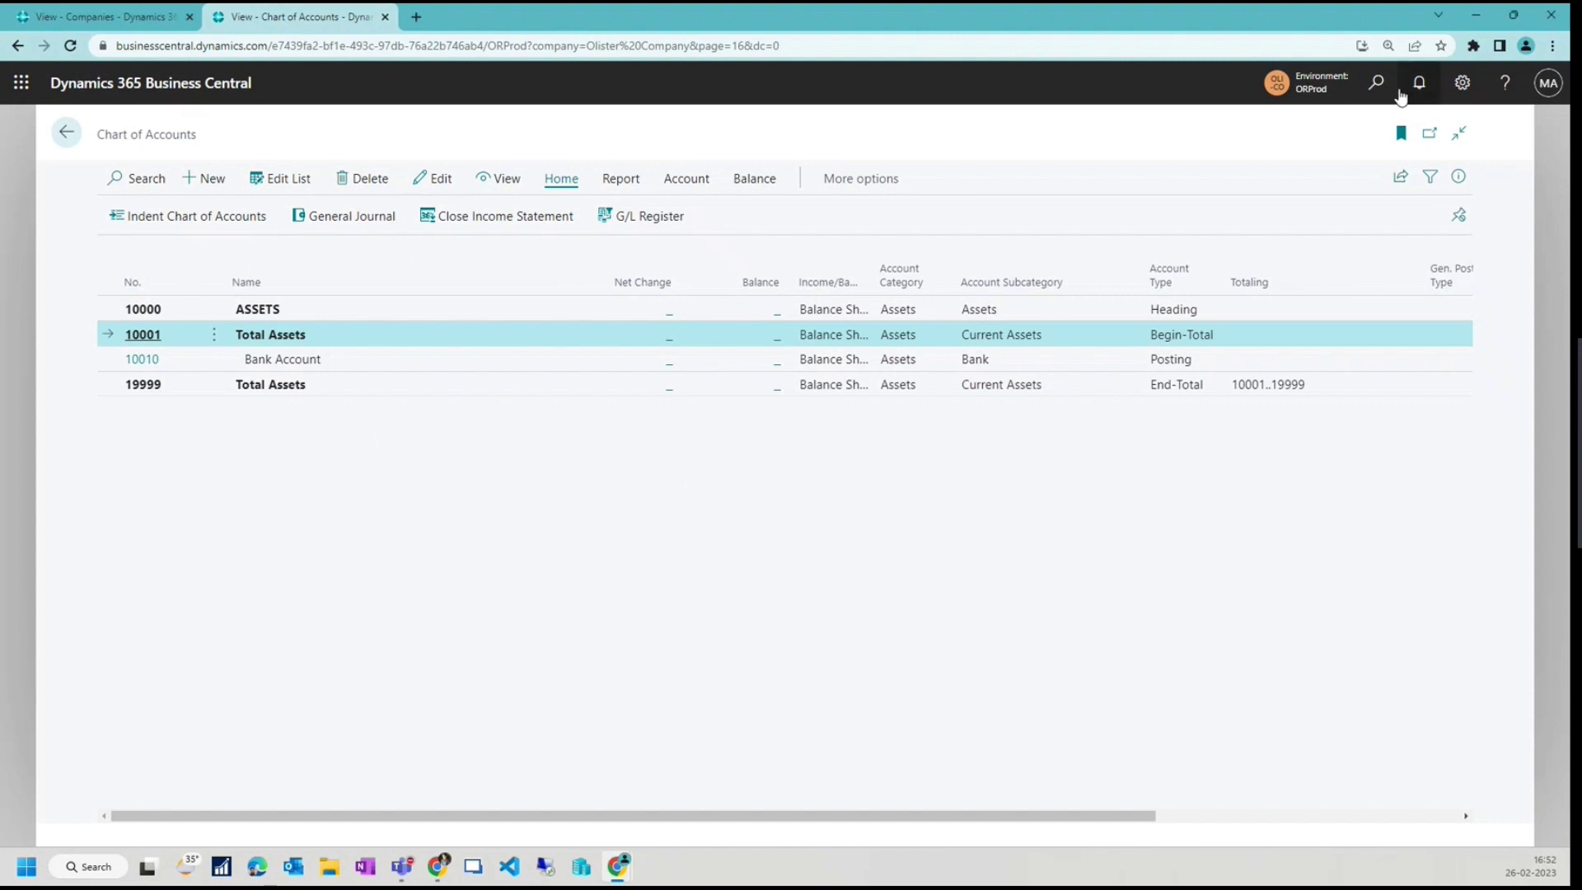
Search 'Config' to reach Configuration Packages and start a new package card.
{"action": "left_click", "coordinate": [1369, 89]}
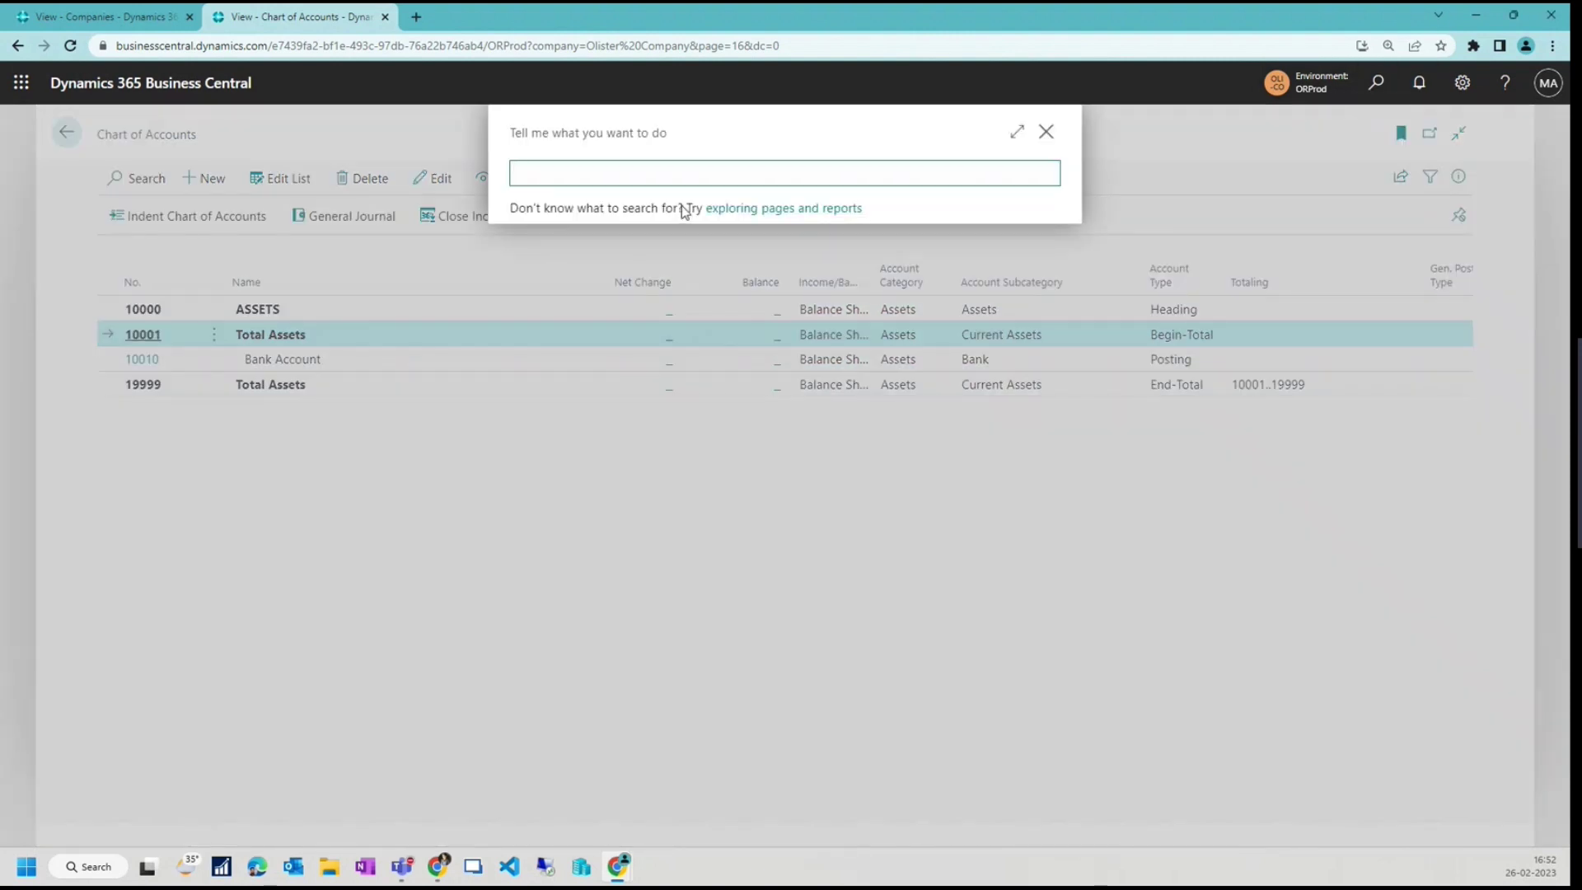
{"action": "type", "text": "Config"}
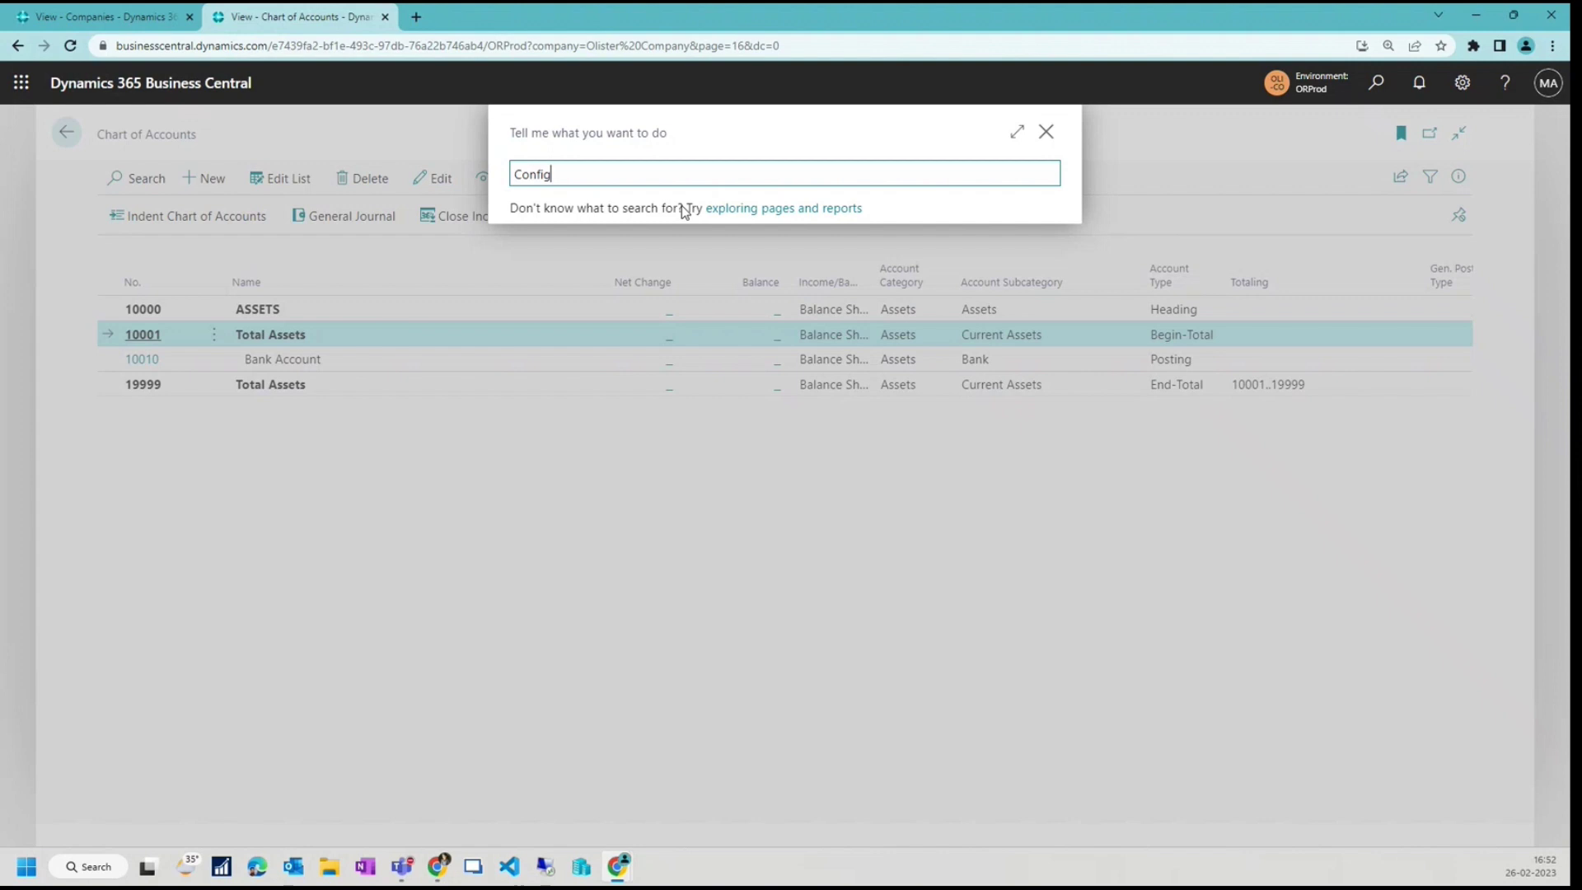
{"action": "left_click", "coordinate": [596, 292]}
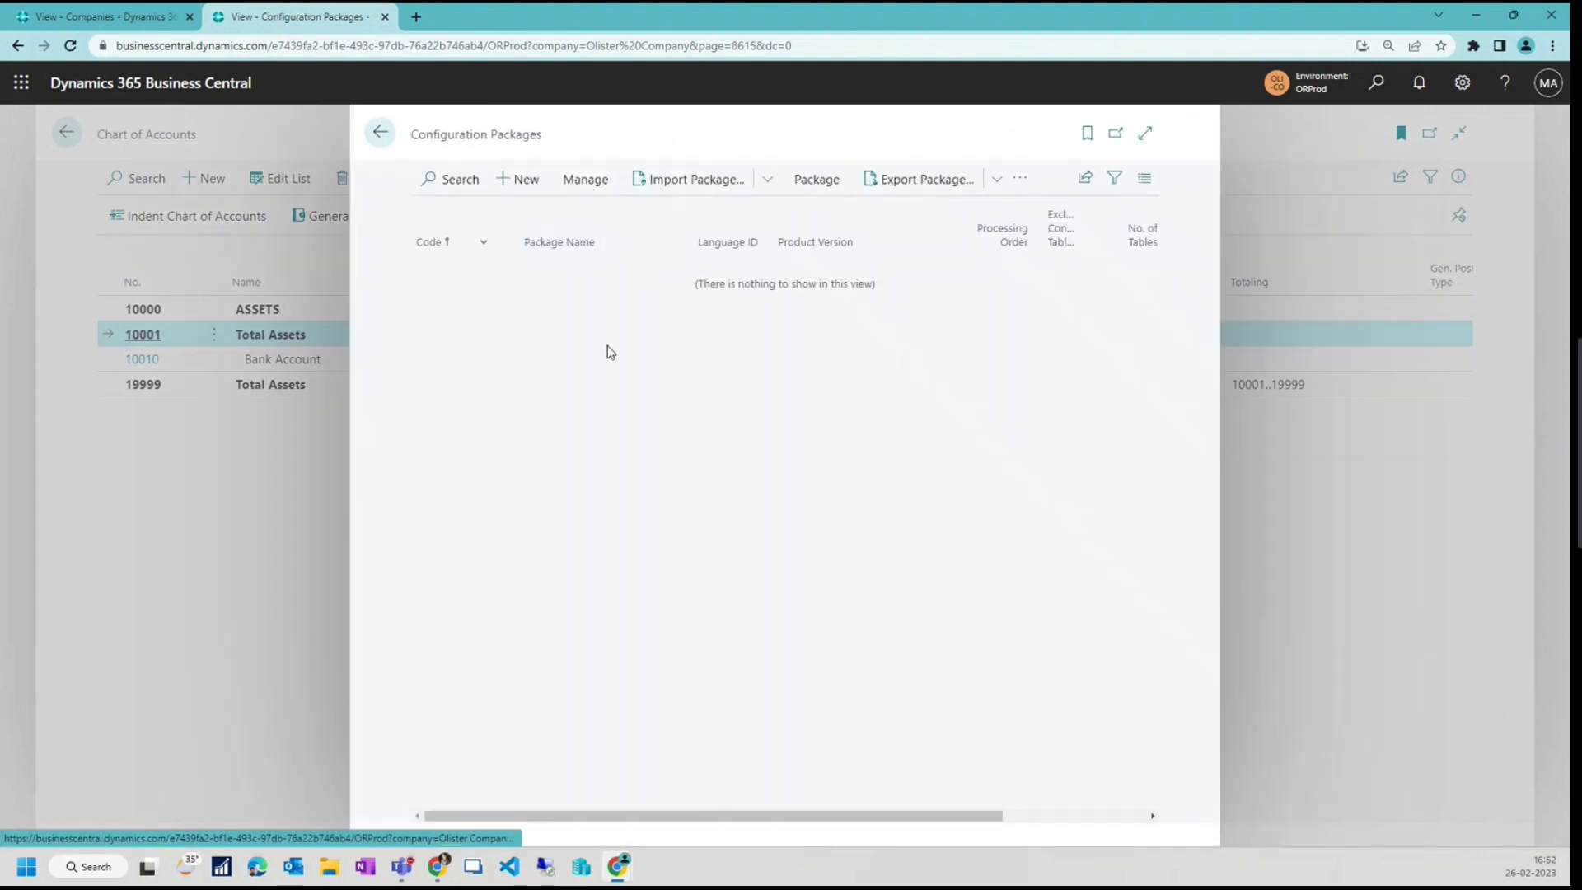
{"action": "left_click", "coordinate": [517, 186]}
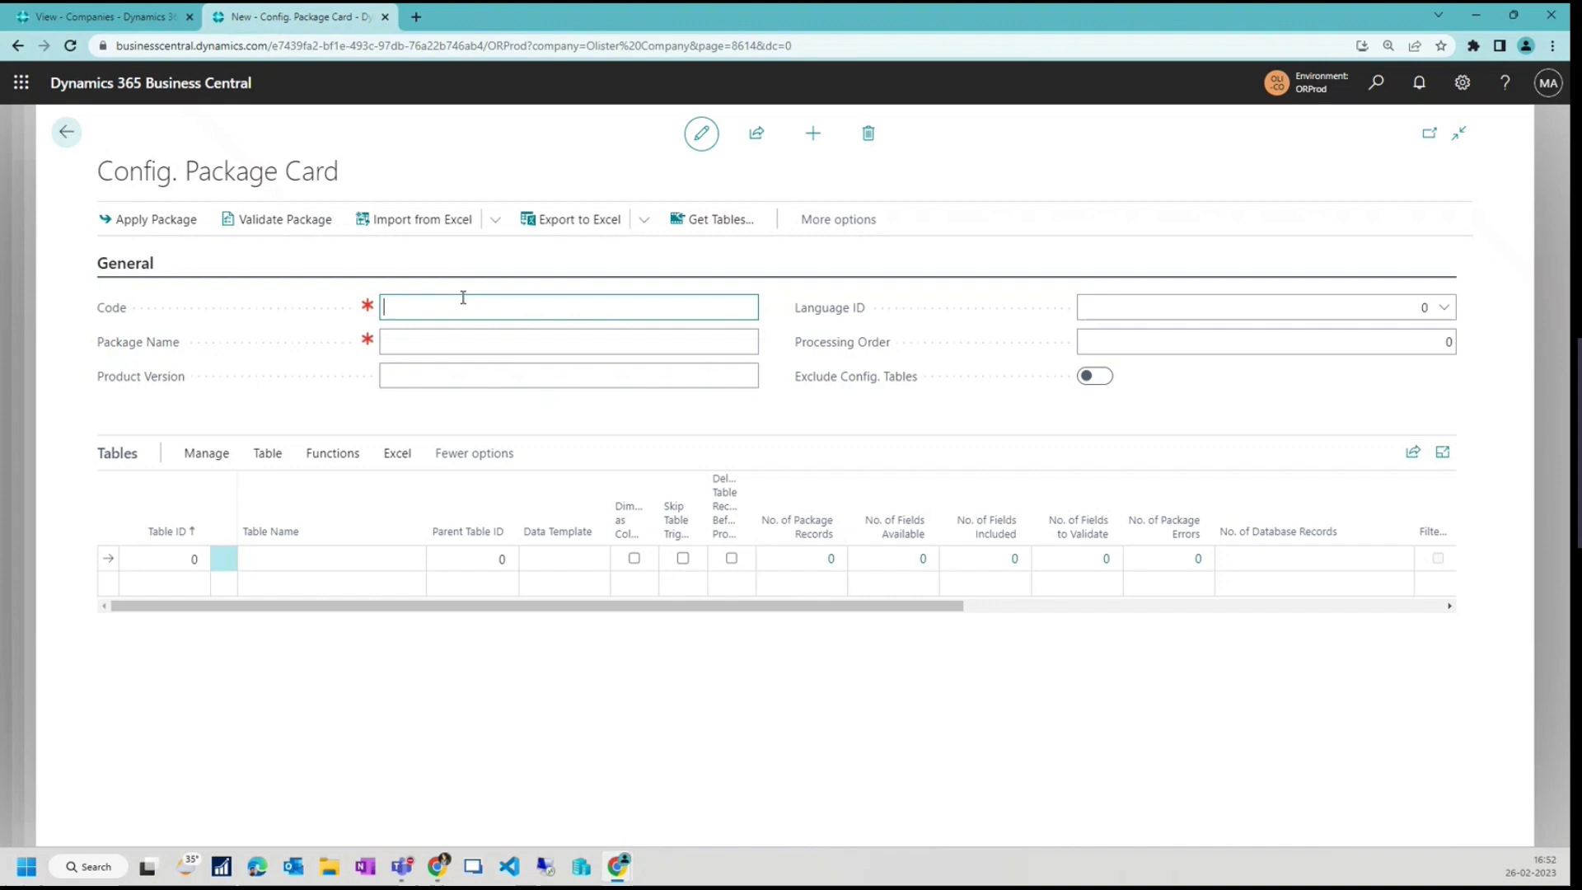
Give the new package Code 1 and Package Name 1.
{"action": "key", "text": "Tab"}
{"action": "left_click", "coordinate": [458, 327]}
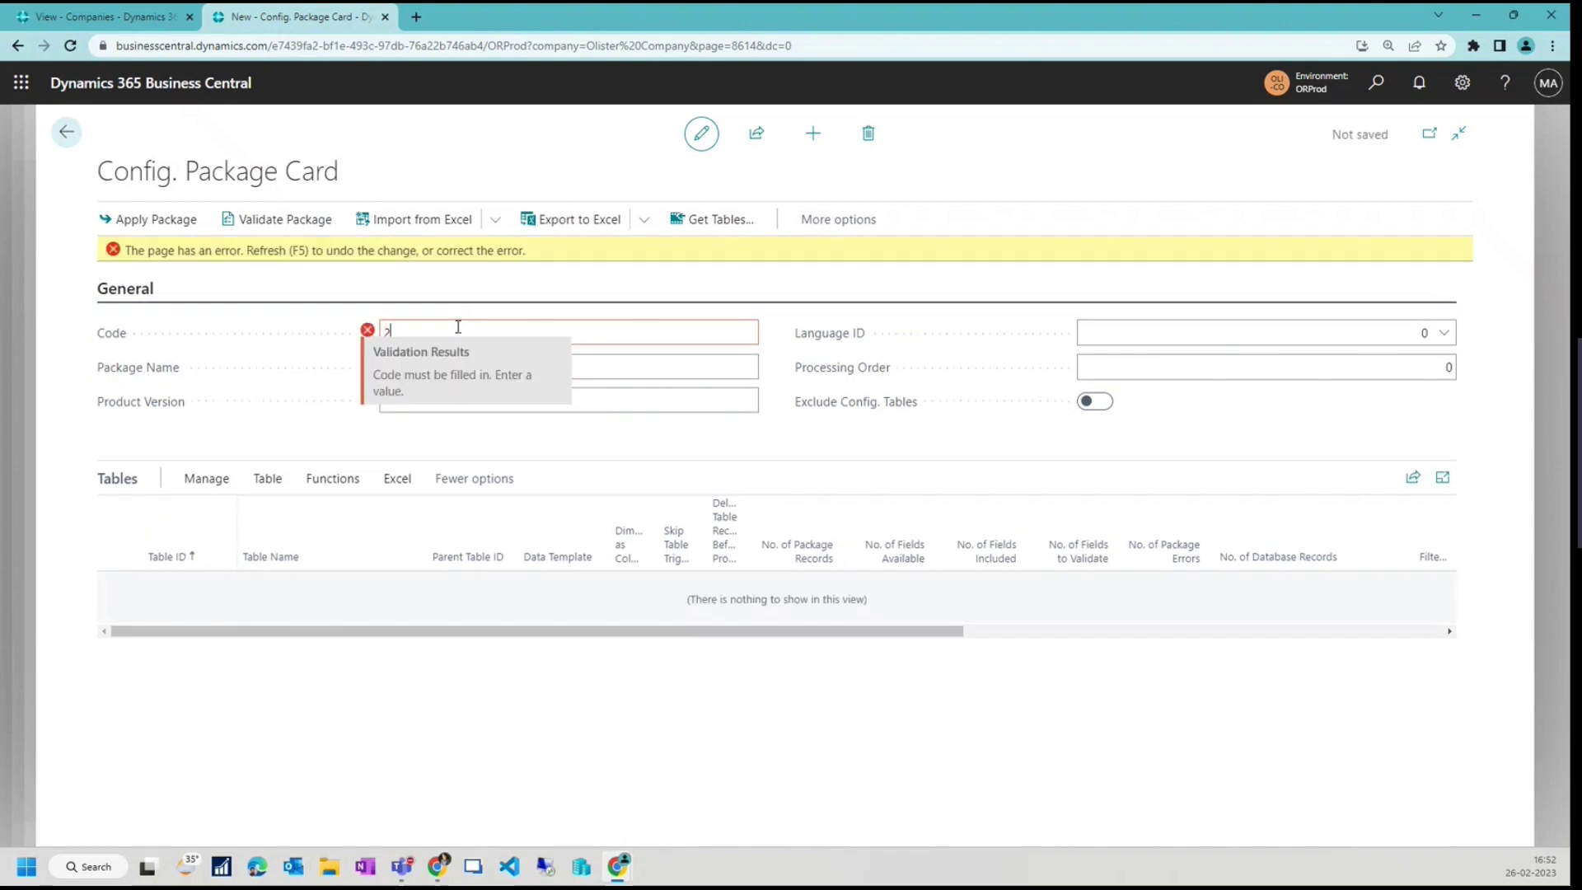
{"action": "type", "text": "1"}
{"action": "key", "text": "Tab"}
{"action": "type", "text": "2"}
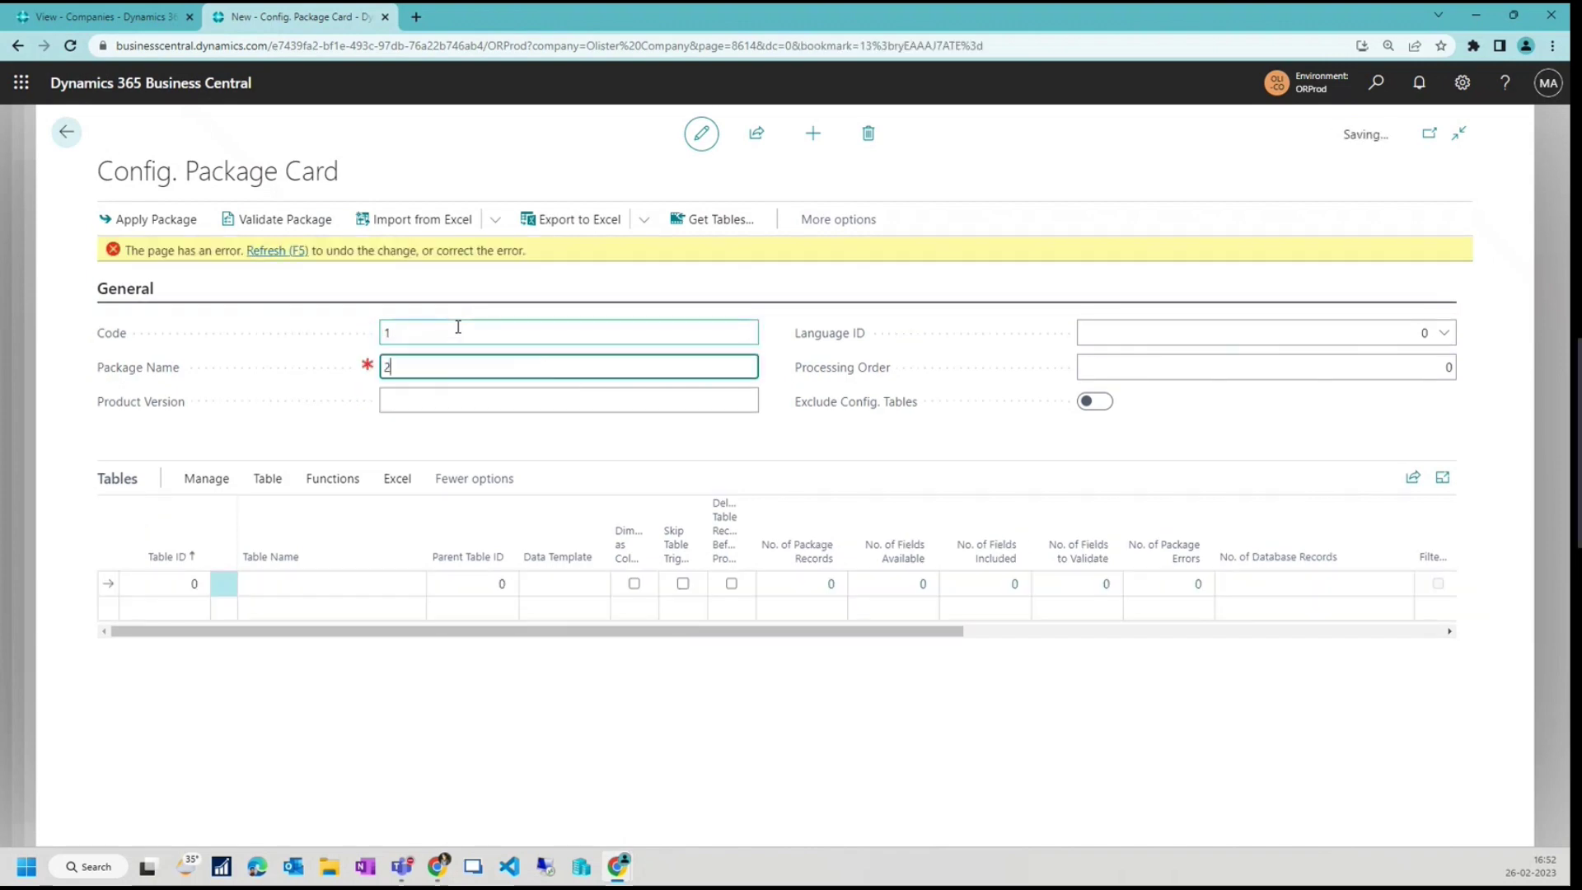
{"action": "key", "text": "Tab"}
{"action": "left_click", "coordinate": [438, 350]}
{"action": "type", "text": "1"}
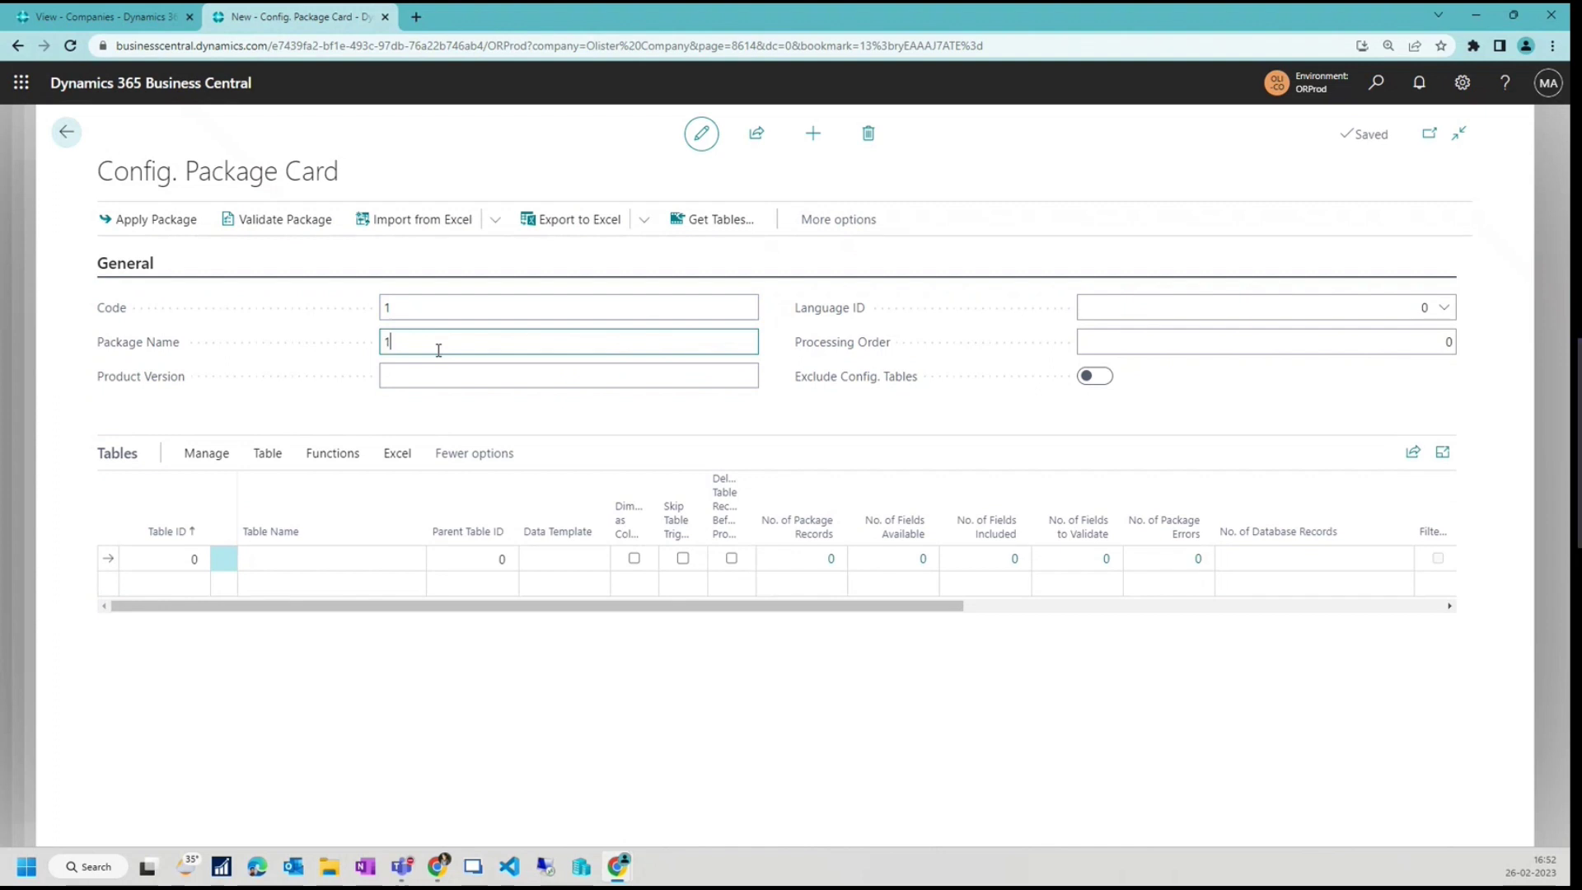
{"action": "key", "text": "Tab"}
Add table 15 G/L Account to the package and export it to Excel.
{"action": "left_click", "coordinate": [140, 554]}
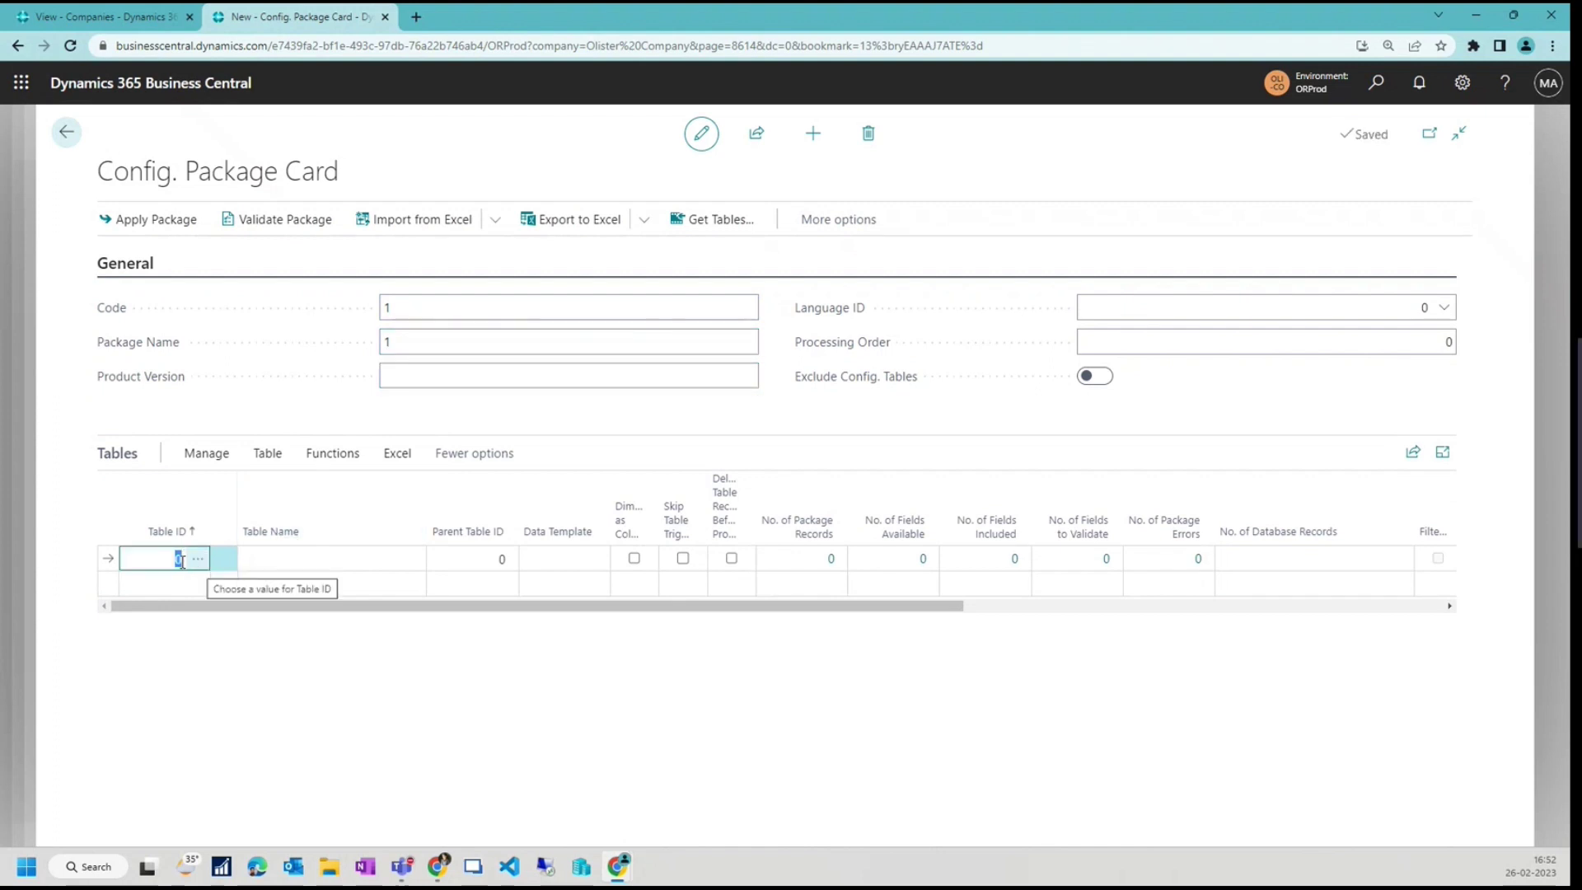
{"action": "key", "text": "Tab"}
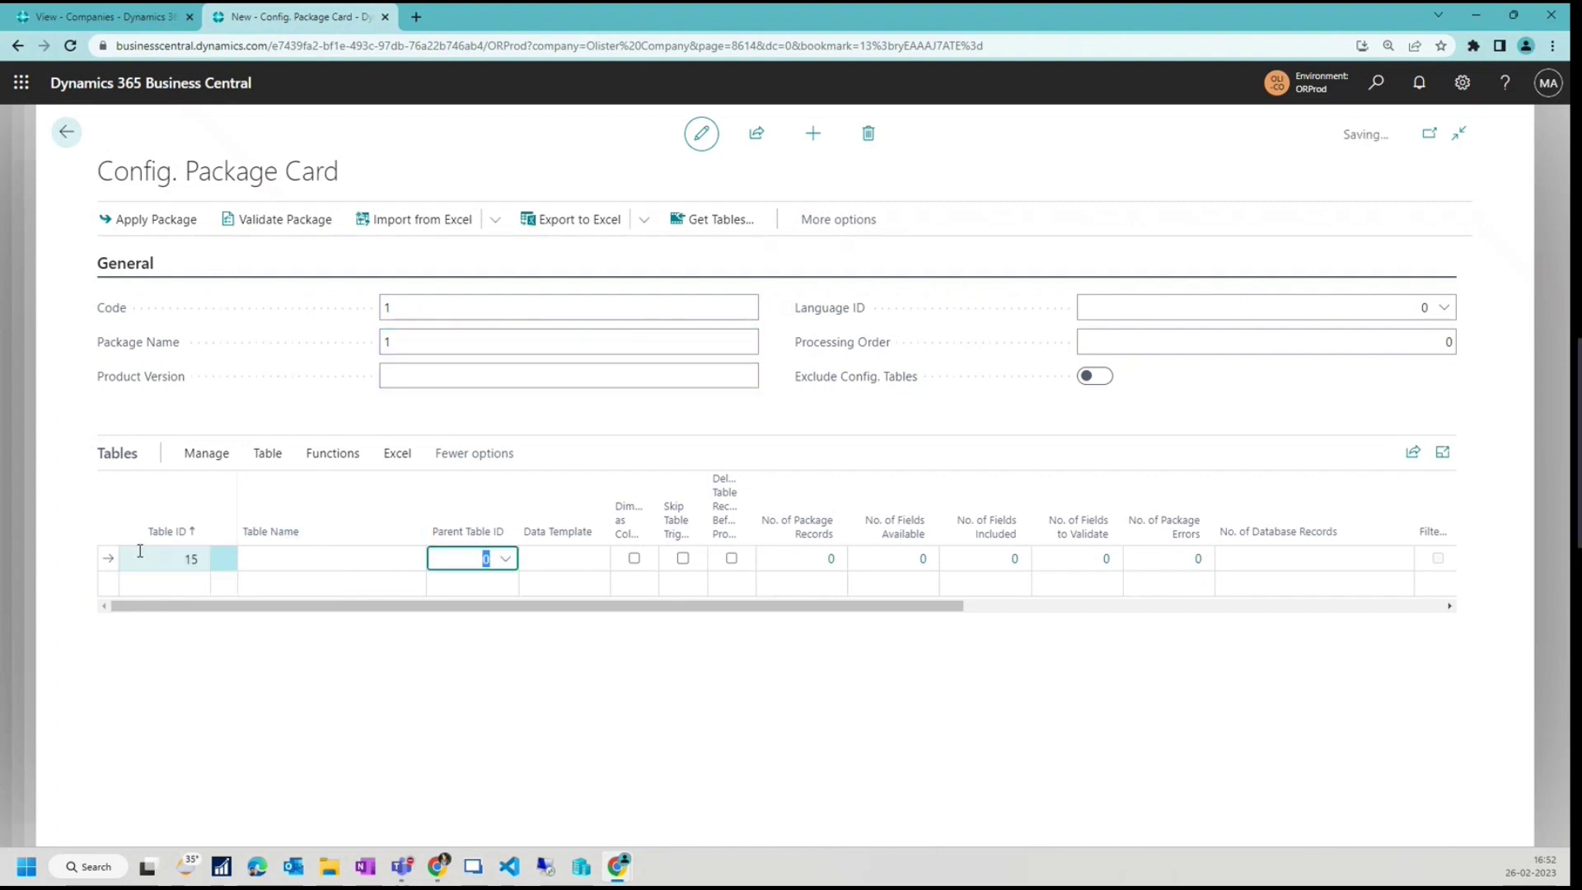
{"action": "left_click", "coordinate": [397, 455]}
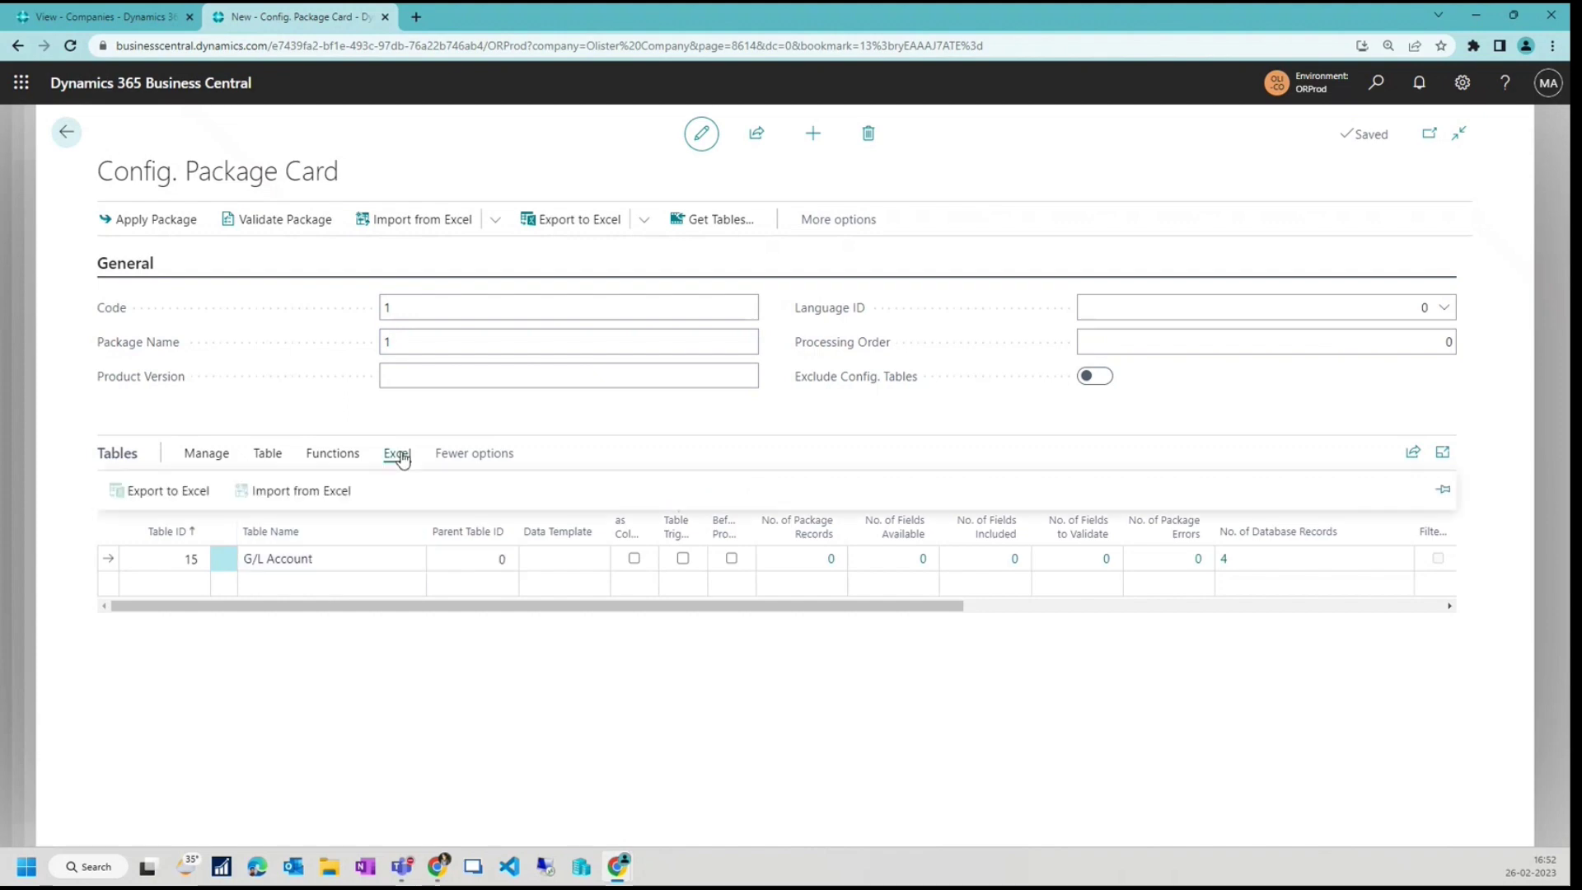
{"action": "left_click", "coordinate": [194, 489]}
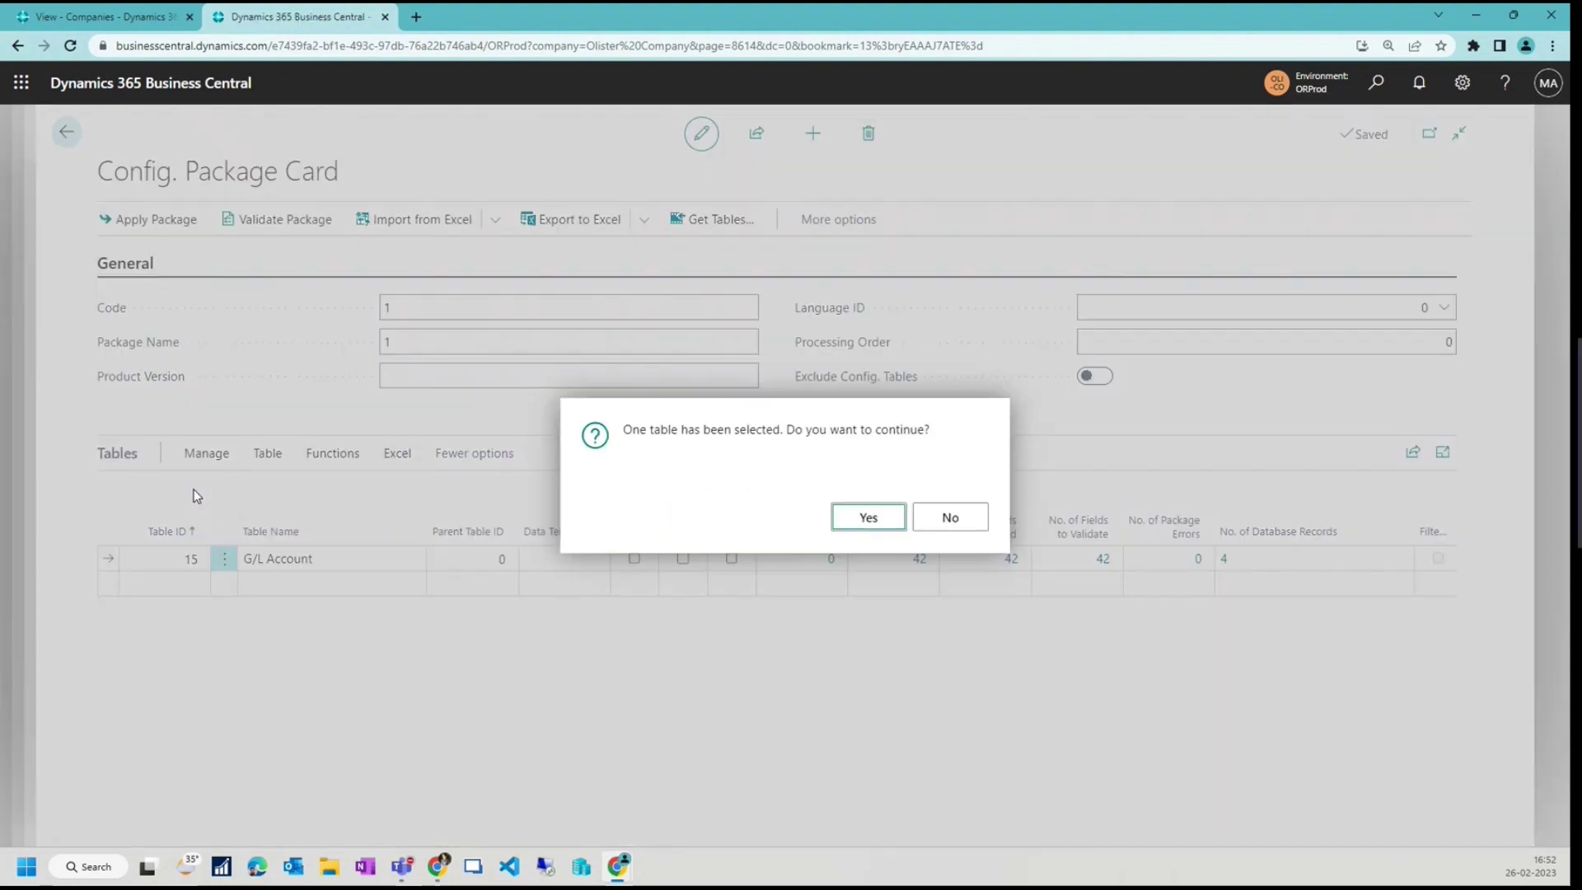
{"action": "left_click", "coordinate": [869, 519]}
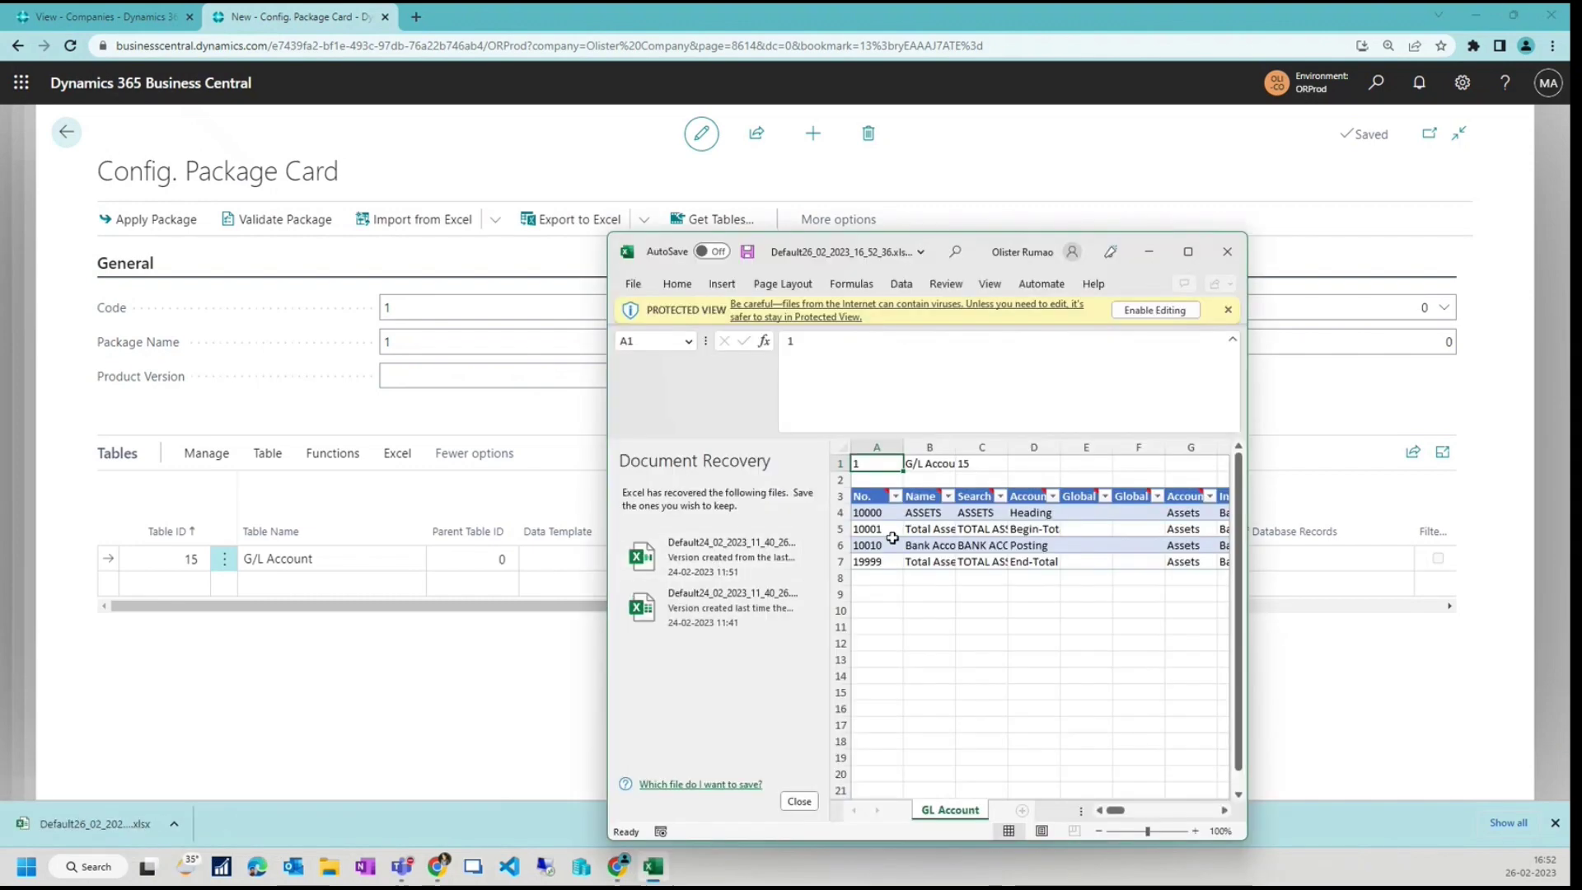
Dismiss Document Recovery, maximize and enable editing, and autofit column S to show 10001..19999.
{"action": "left_click", "coordinate": [799, 802]}
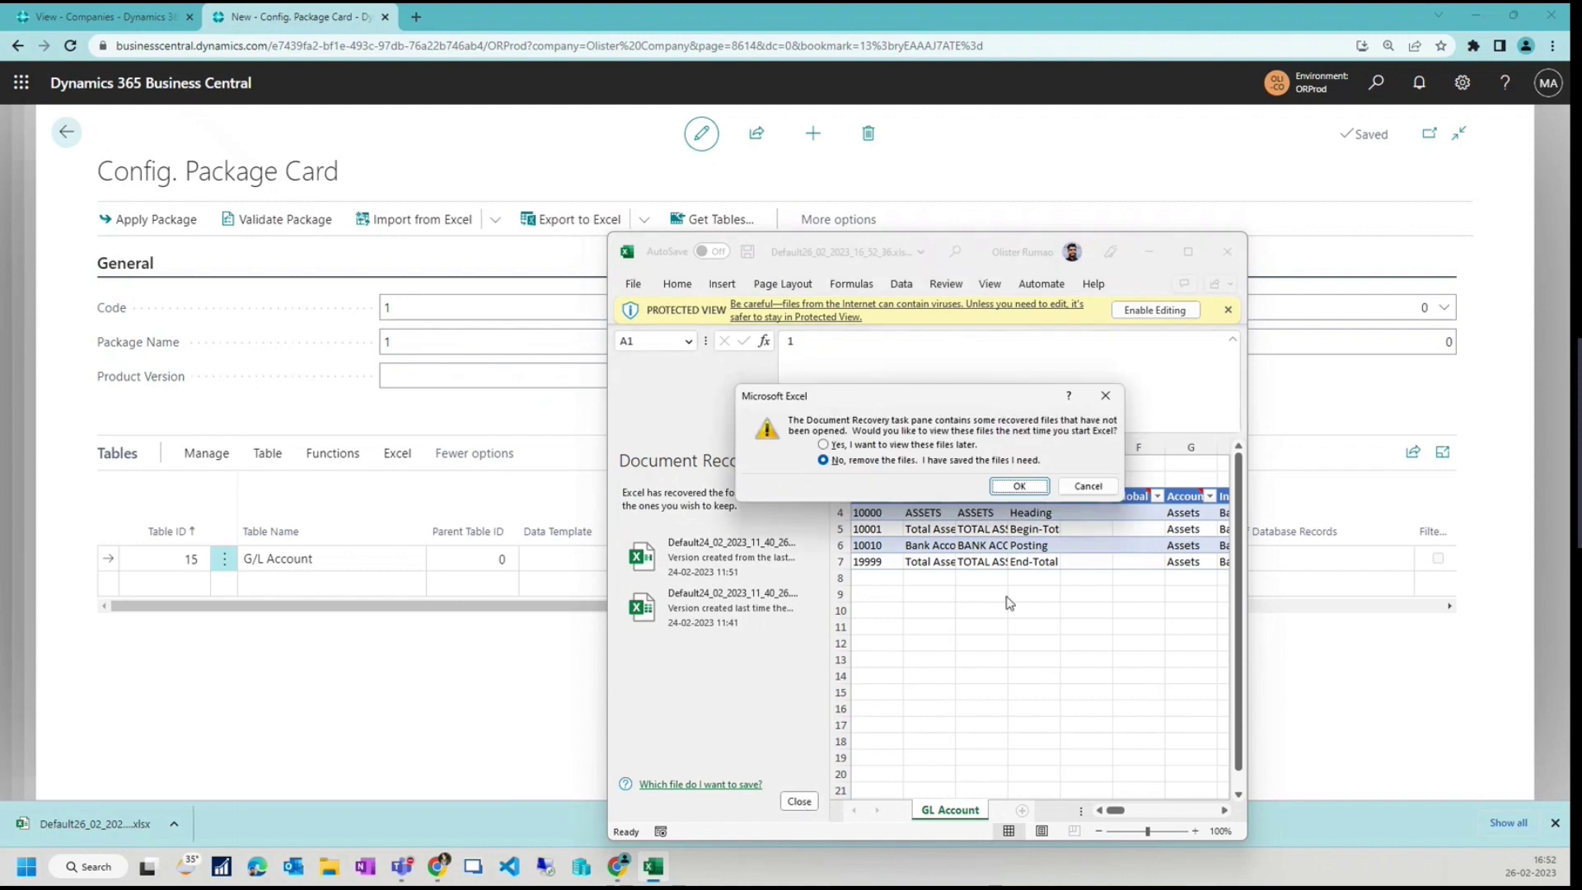
{"action": "left_click", "coordinate": [1010, 487]}
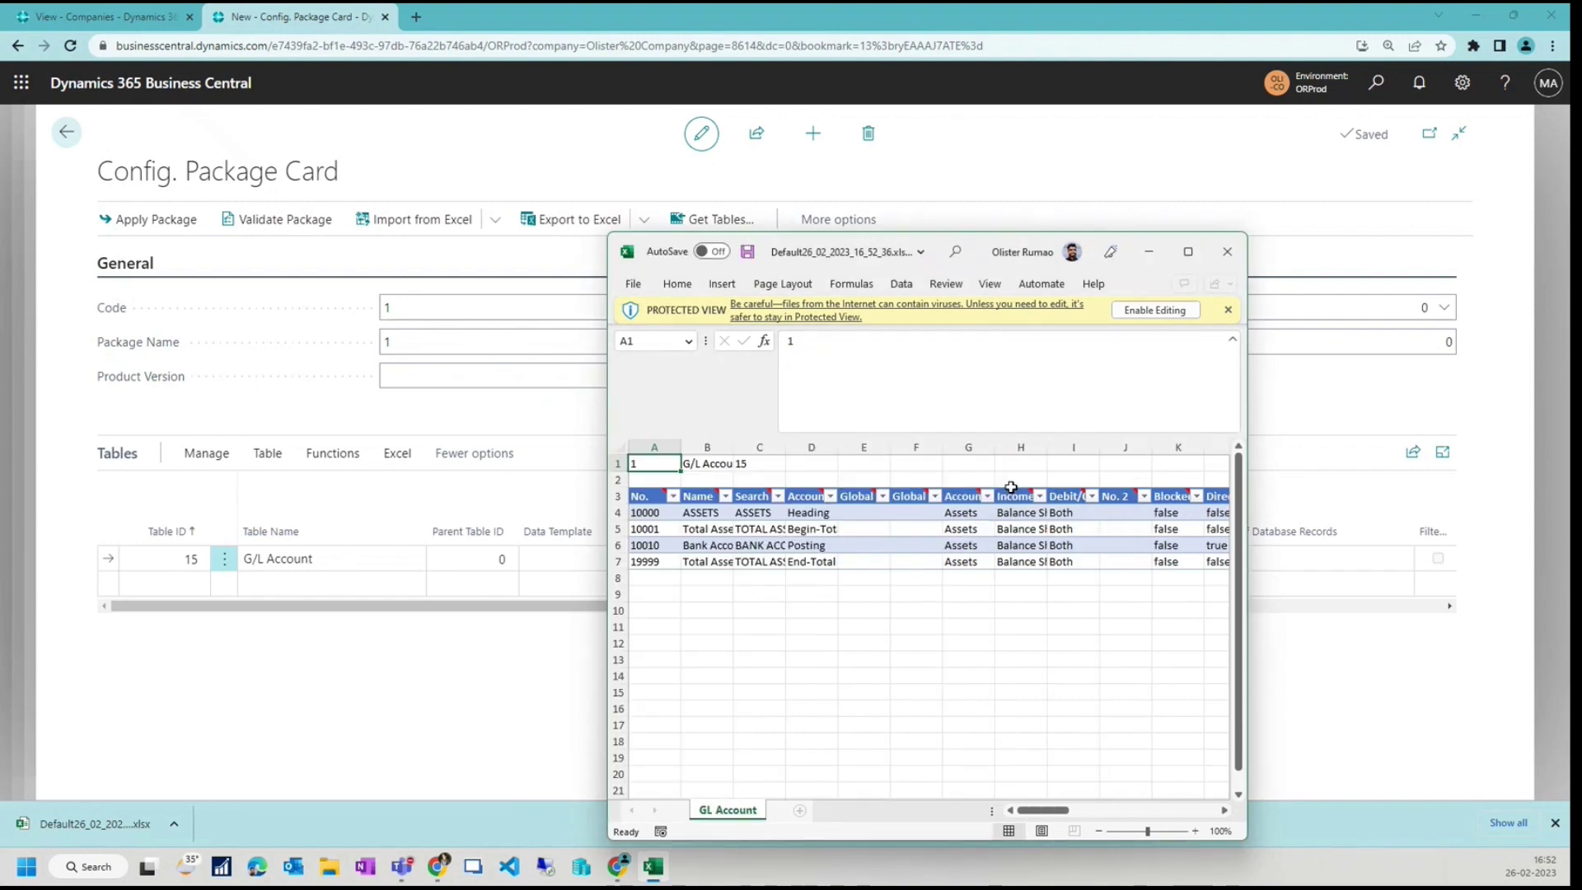
{"action": "left_click", "coordinate": [1188, 252]}
{"action": "left_click", "coordinate": [681, 83]}
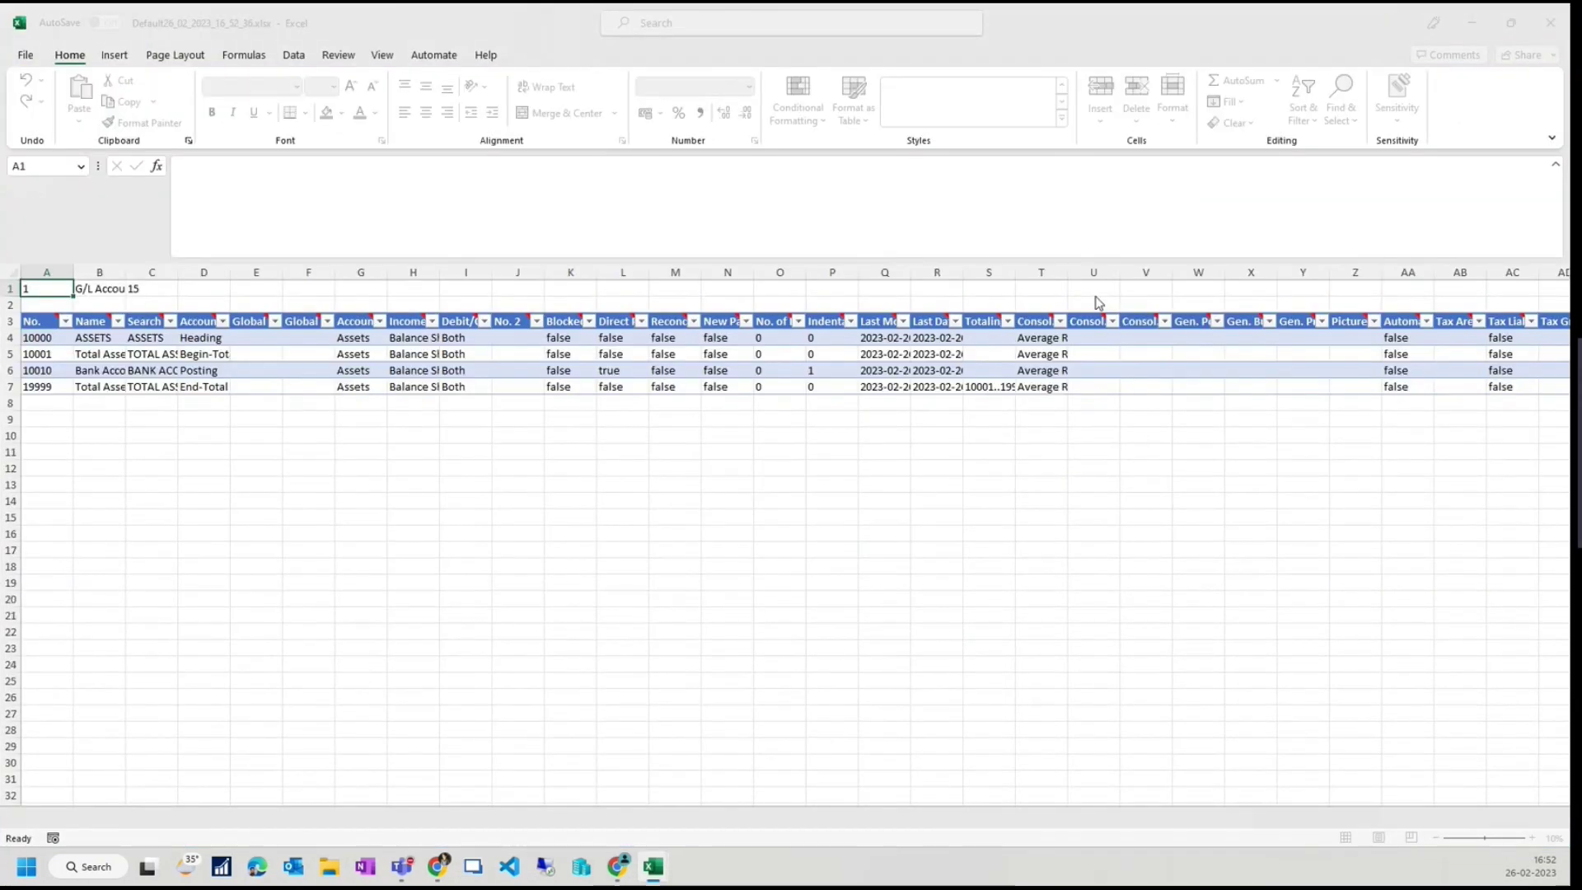
{"action": "double_click", "coordinate": [1015, 271]}
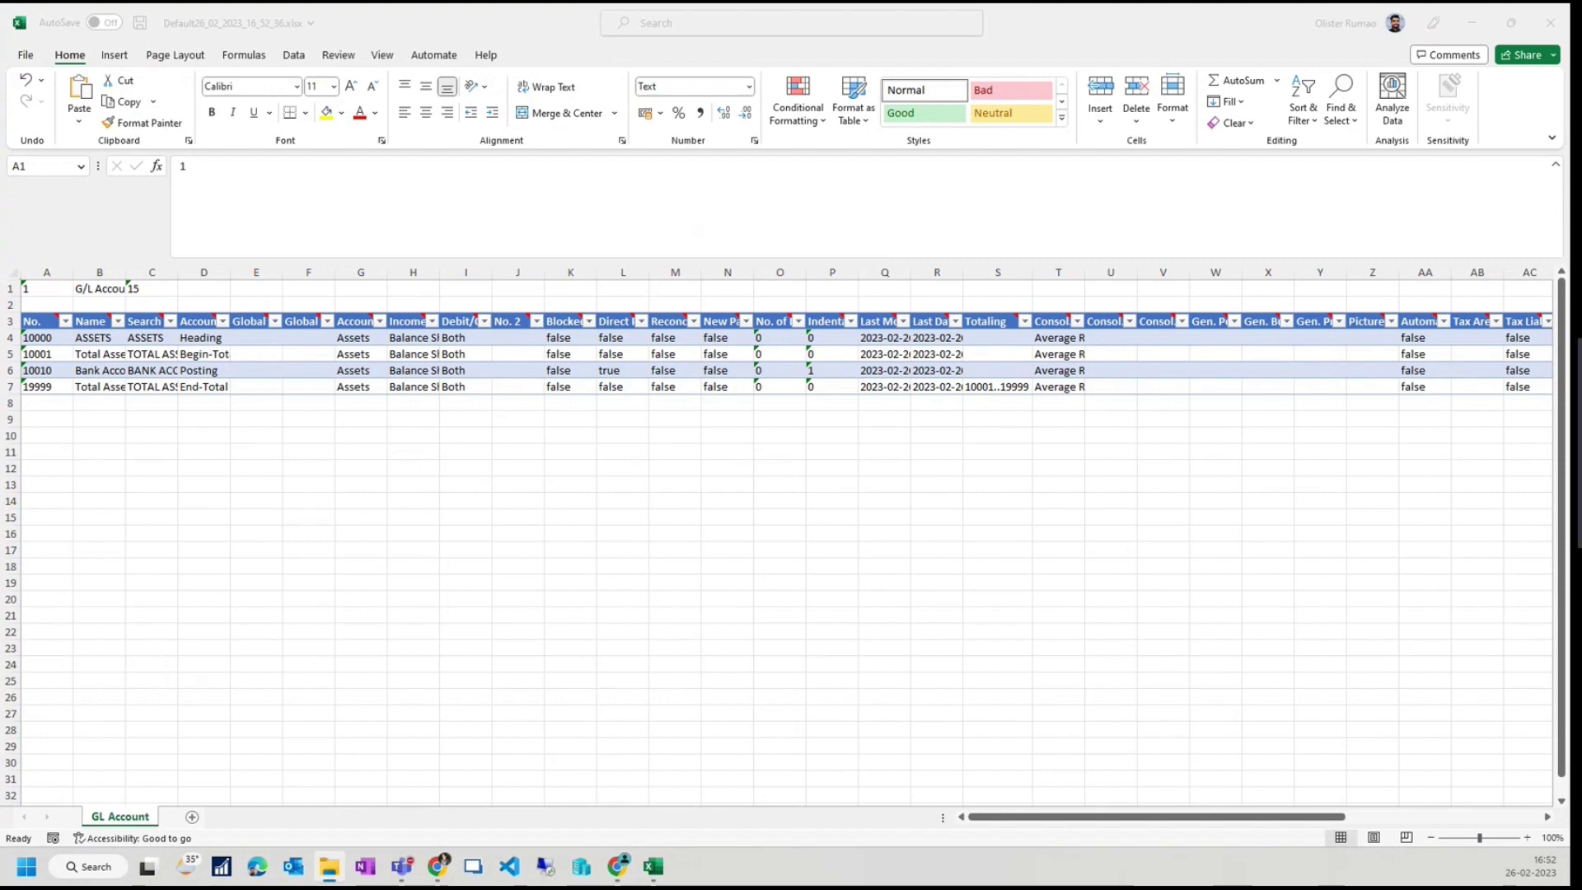
{"action": "key", "text": "alt+Tab"}
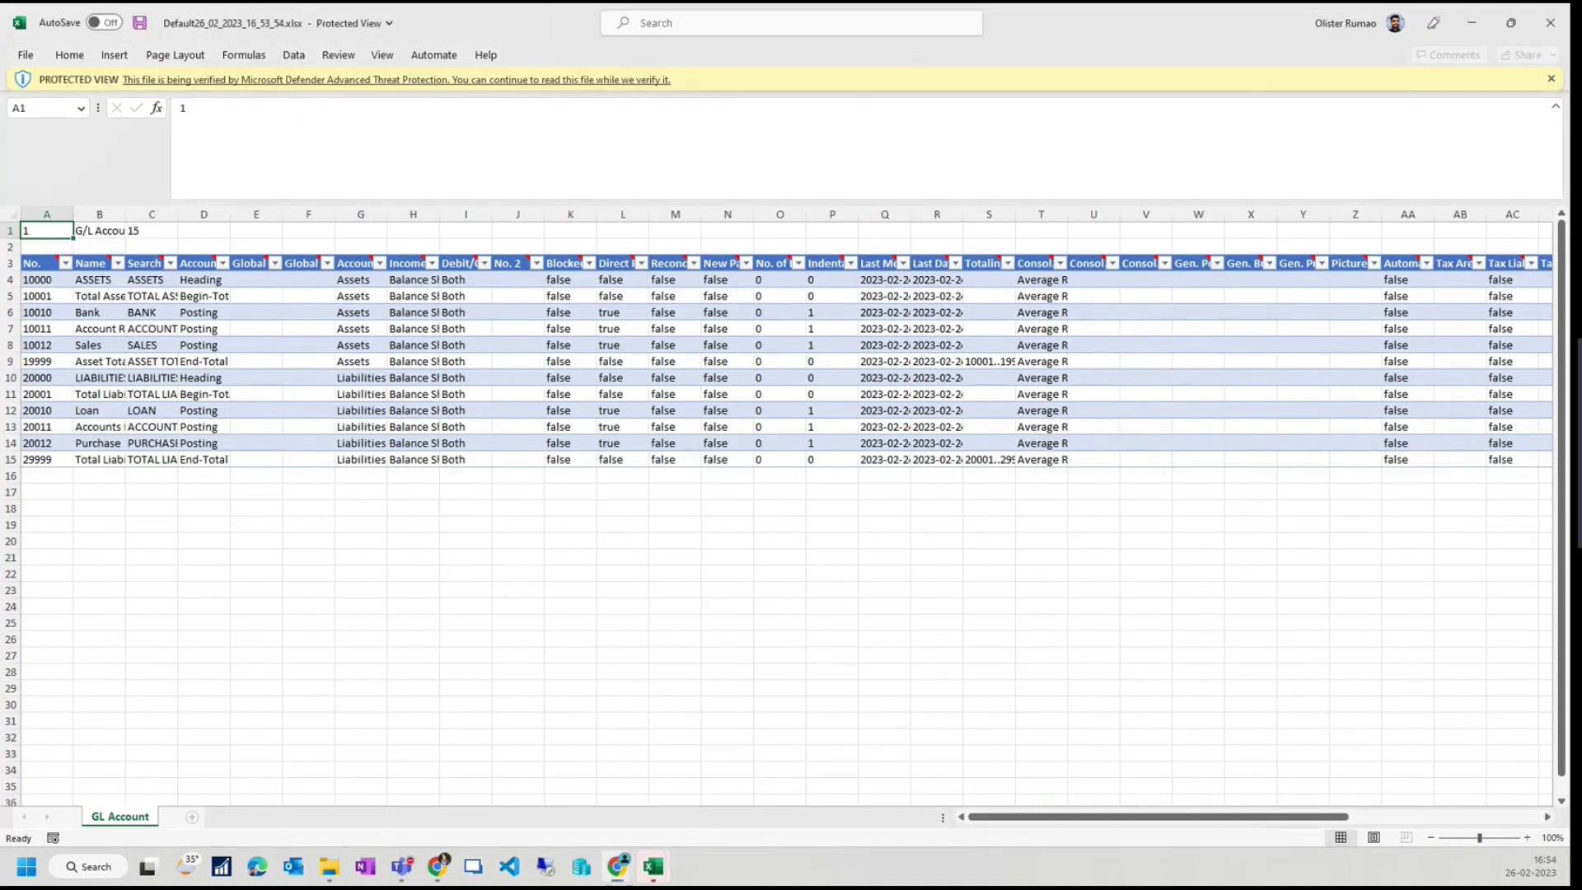
Copy the six Liabilities rows 20000–29999 and paste them below the assets in the import workbook.
{"action": "left_click_drag", "start_coordinate": [982, 12], "coordinate": [1242, 84]}
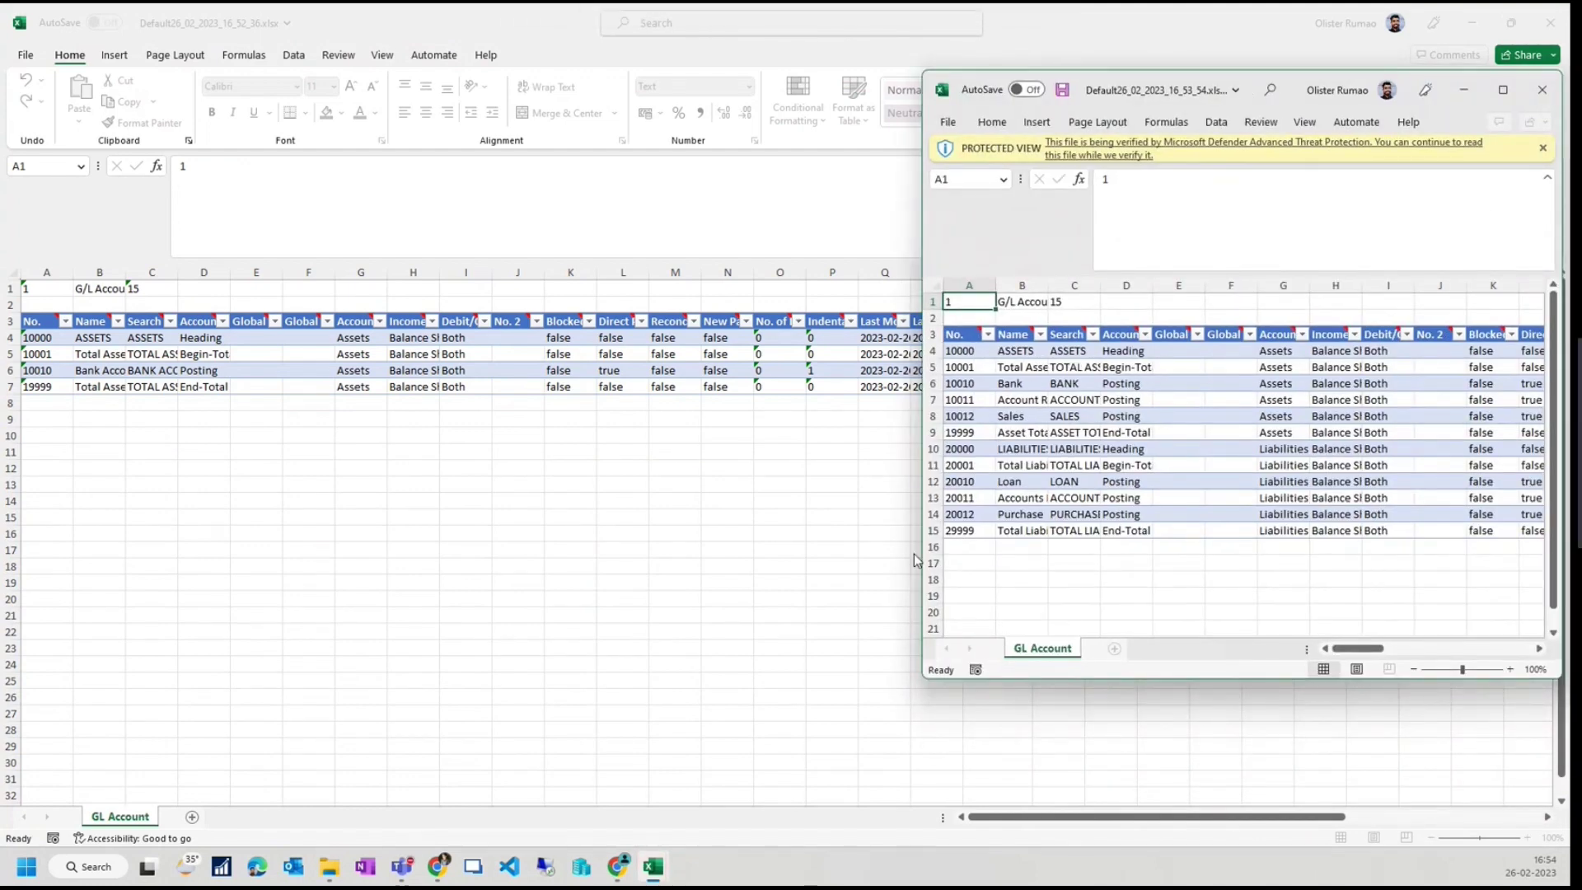
{"action": "left_click", "coordinate": [976, 447]}
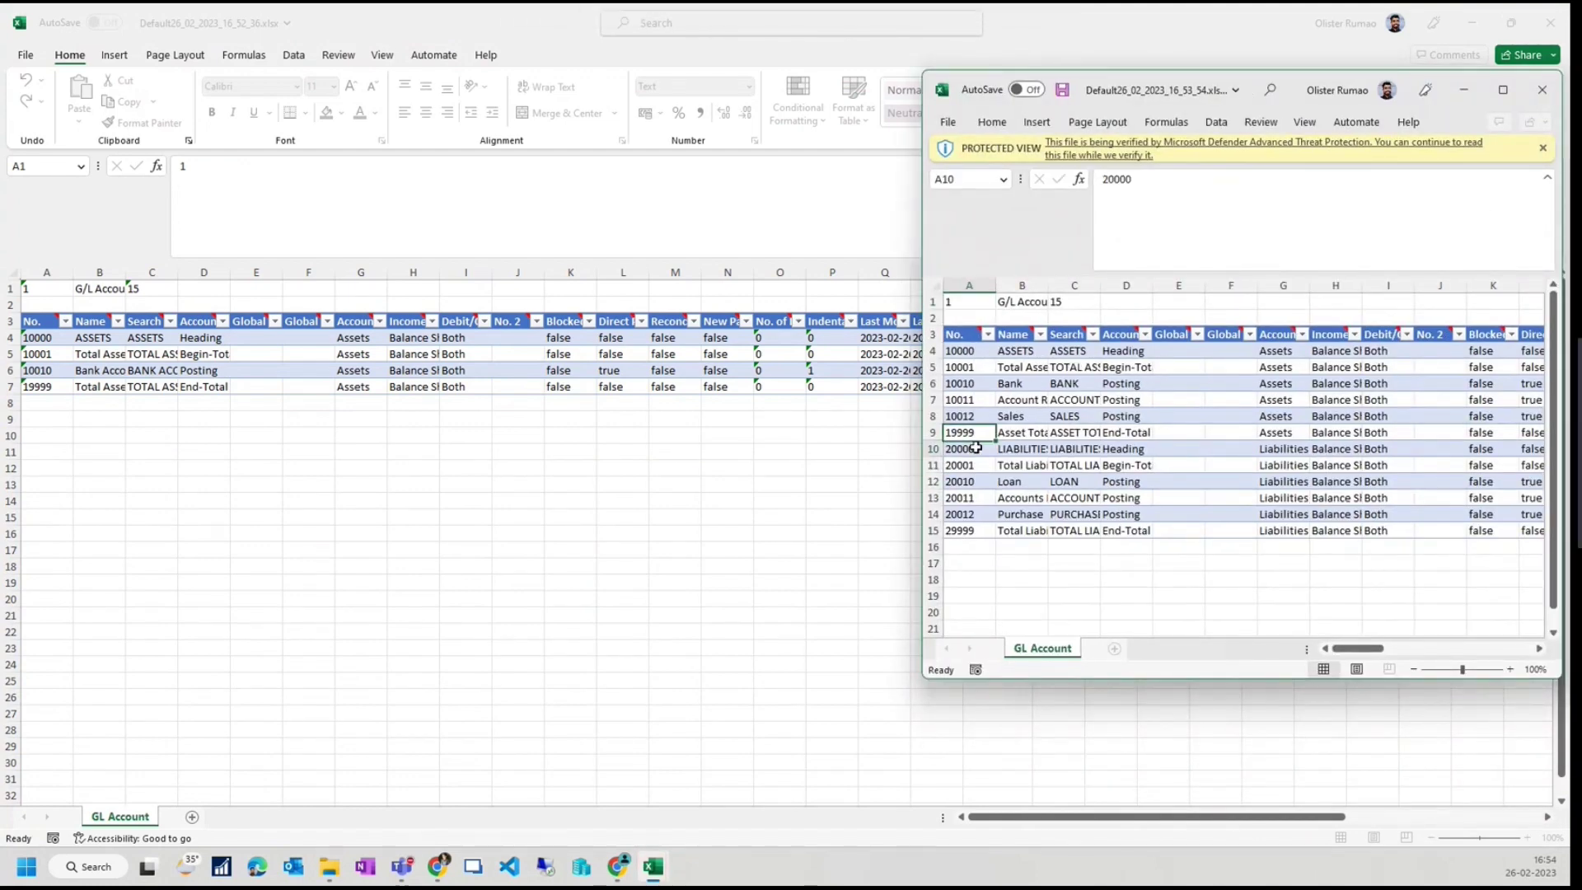
{"action": "left_click", "coordinate": [953, 399]}
{"action": "left_click_drag", "start_coordinate": [952, 399], "coordinate": [1168, 537]}
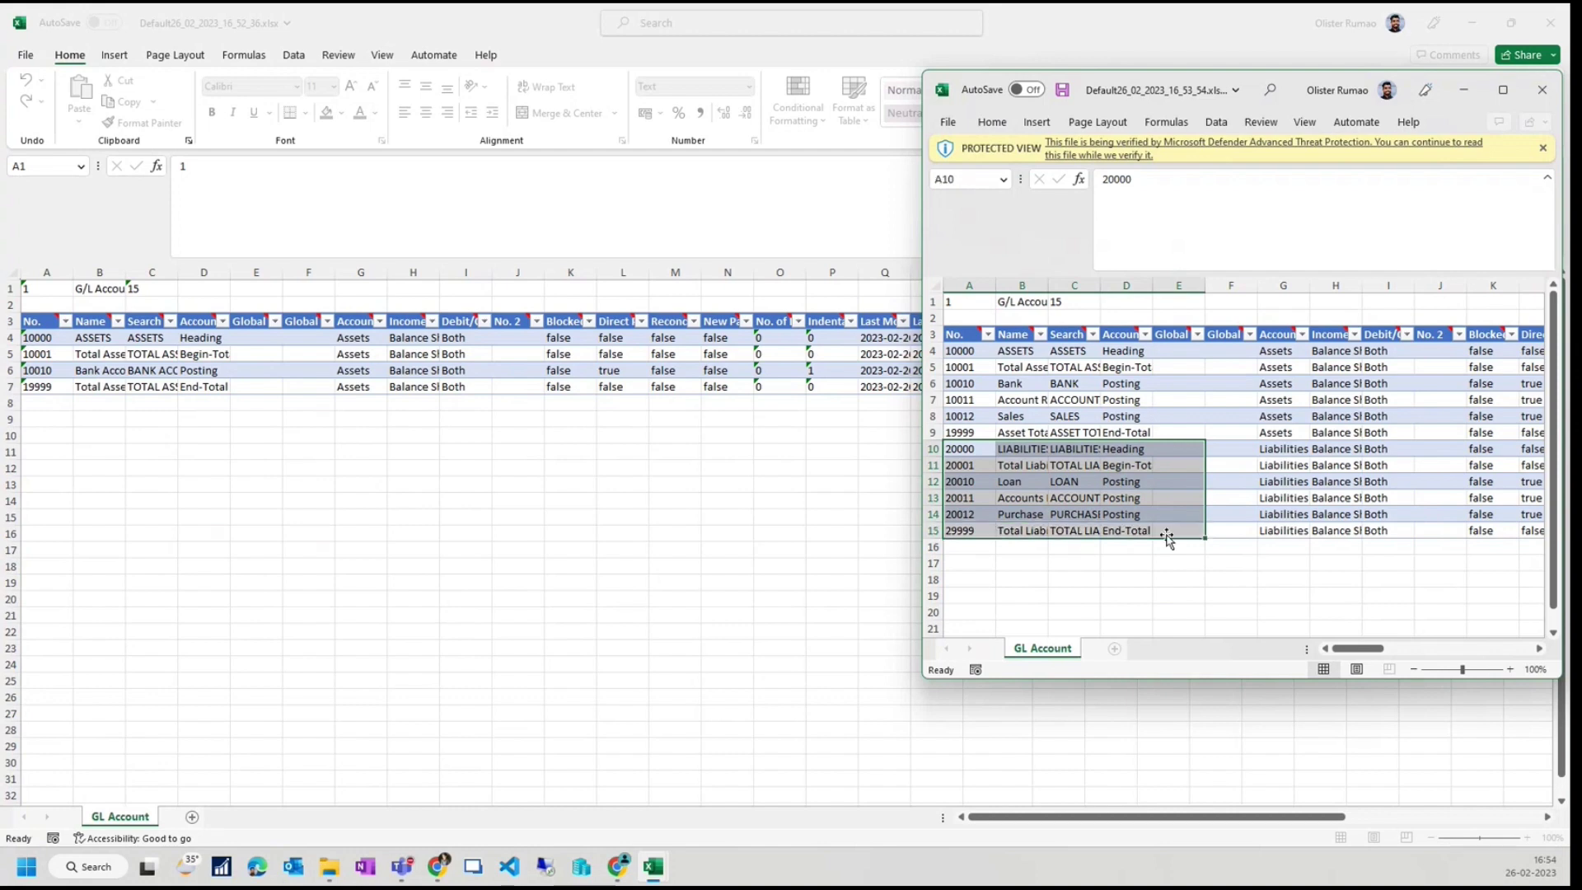
{"action": "key", "text": "ctrl+shift+Right"}
{"action": "key", "text": "ctrl+c"}
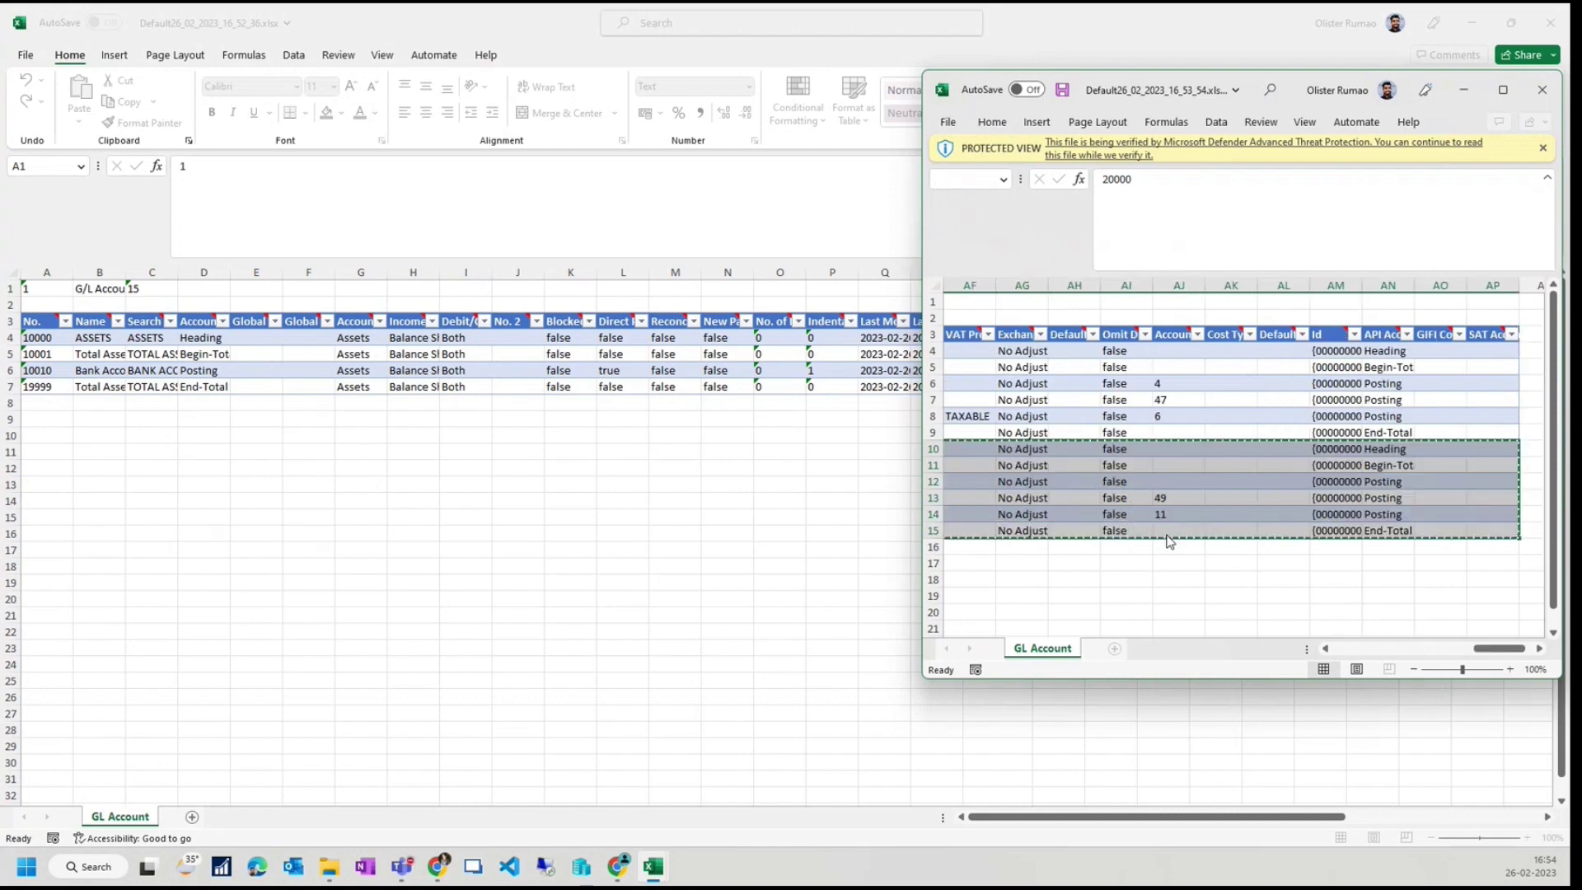
{"action": "left_click", "coordinate": [13, 377]}
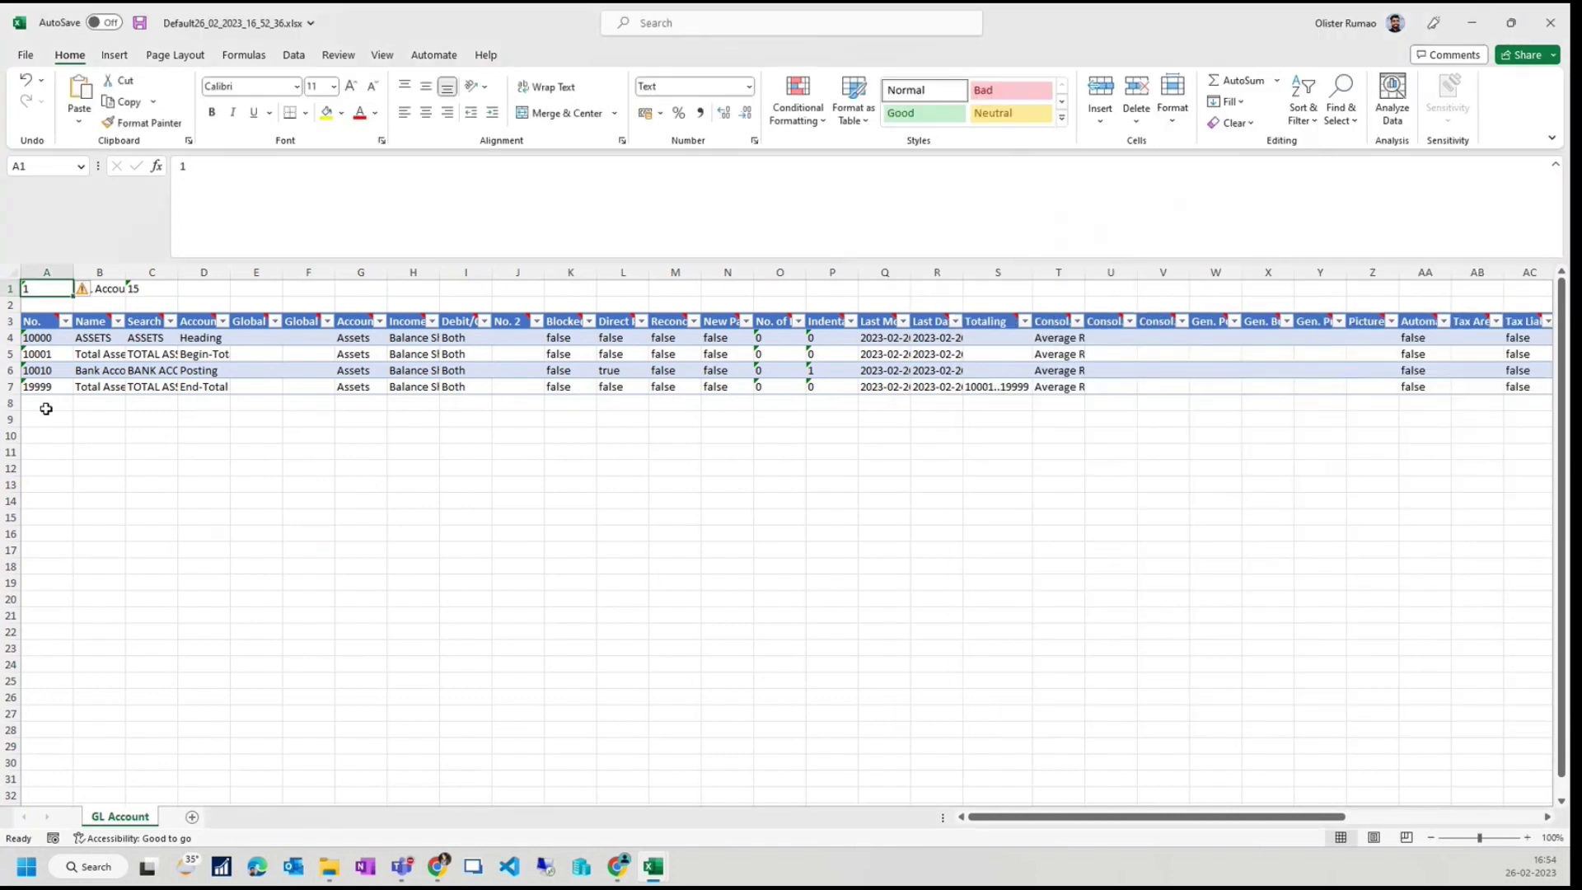
{"action": "left_click", "coordinate": [46, 408]}
{"action": "key", "text": "ctrl+v"}
{"action": "left_click", "coordinate": [156, 550]}
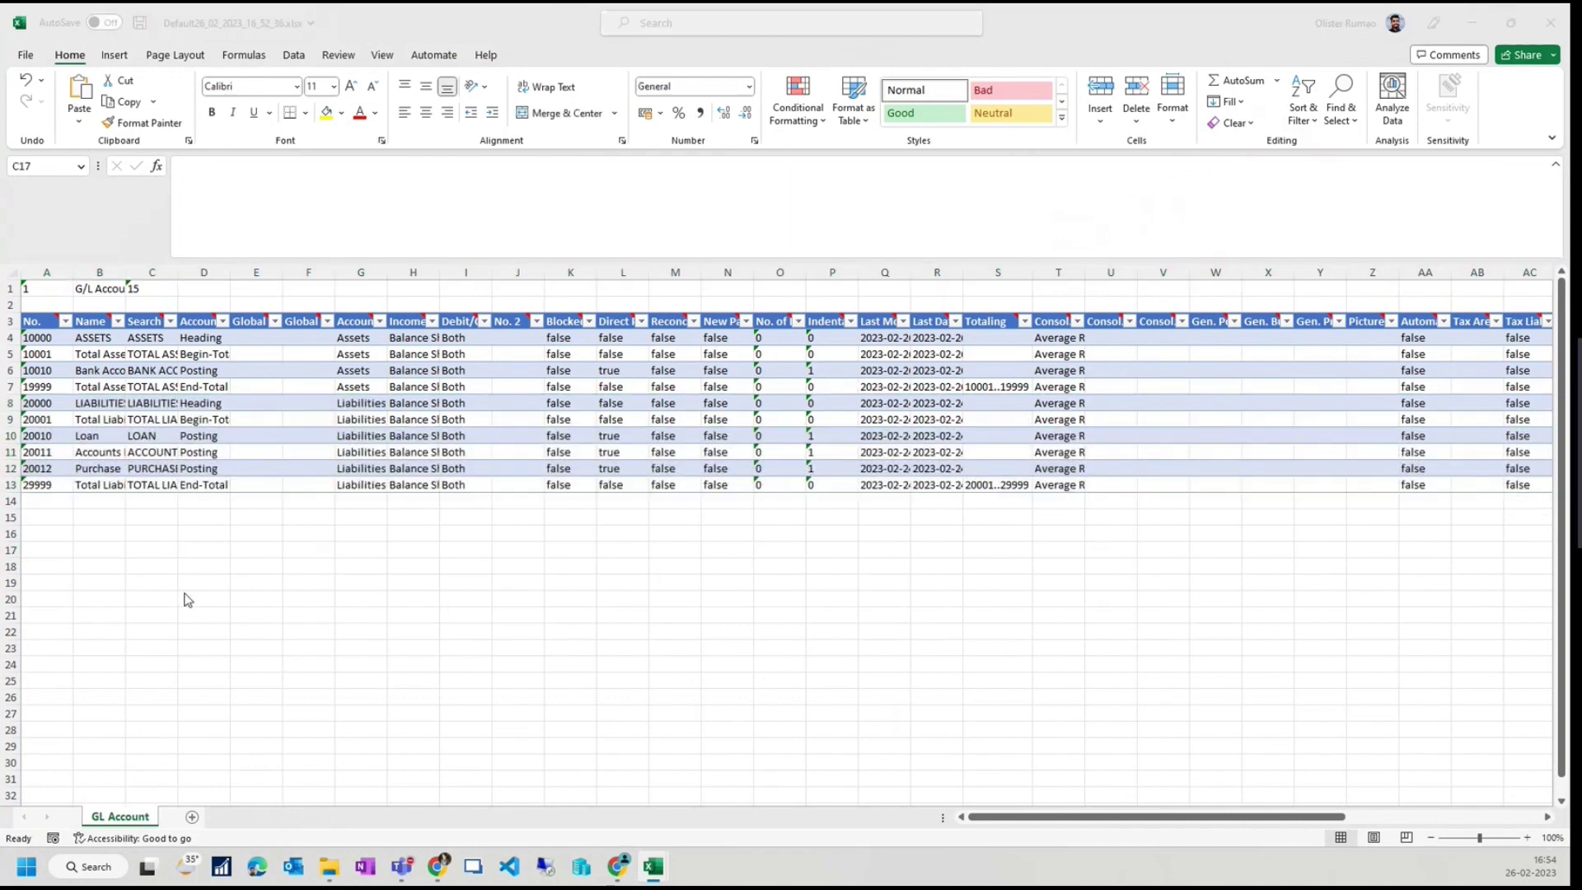
Copy the Account Receivables and Sales rows (10011, 10012) into rows 14–15 of the import workbook.
{"action": "key", "text": "alt+Tab"}
{"action": "left_click_drag", "start_coordinate": [1496, 648], "coordinate": [1178, 654]}
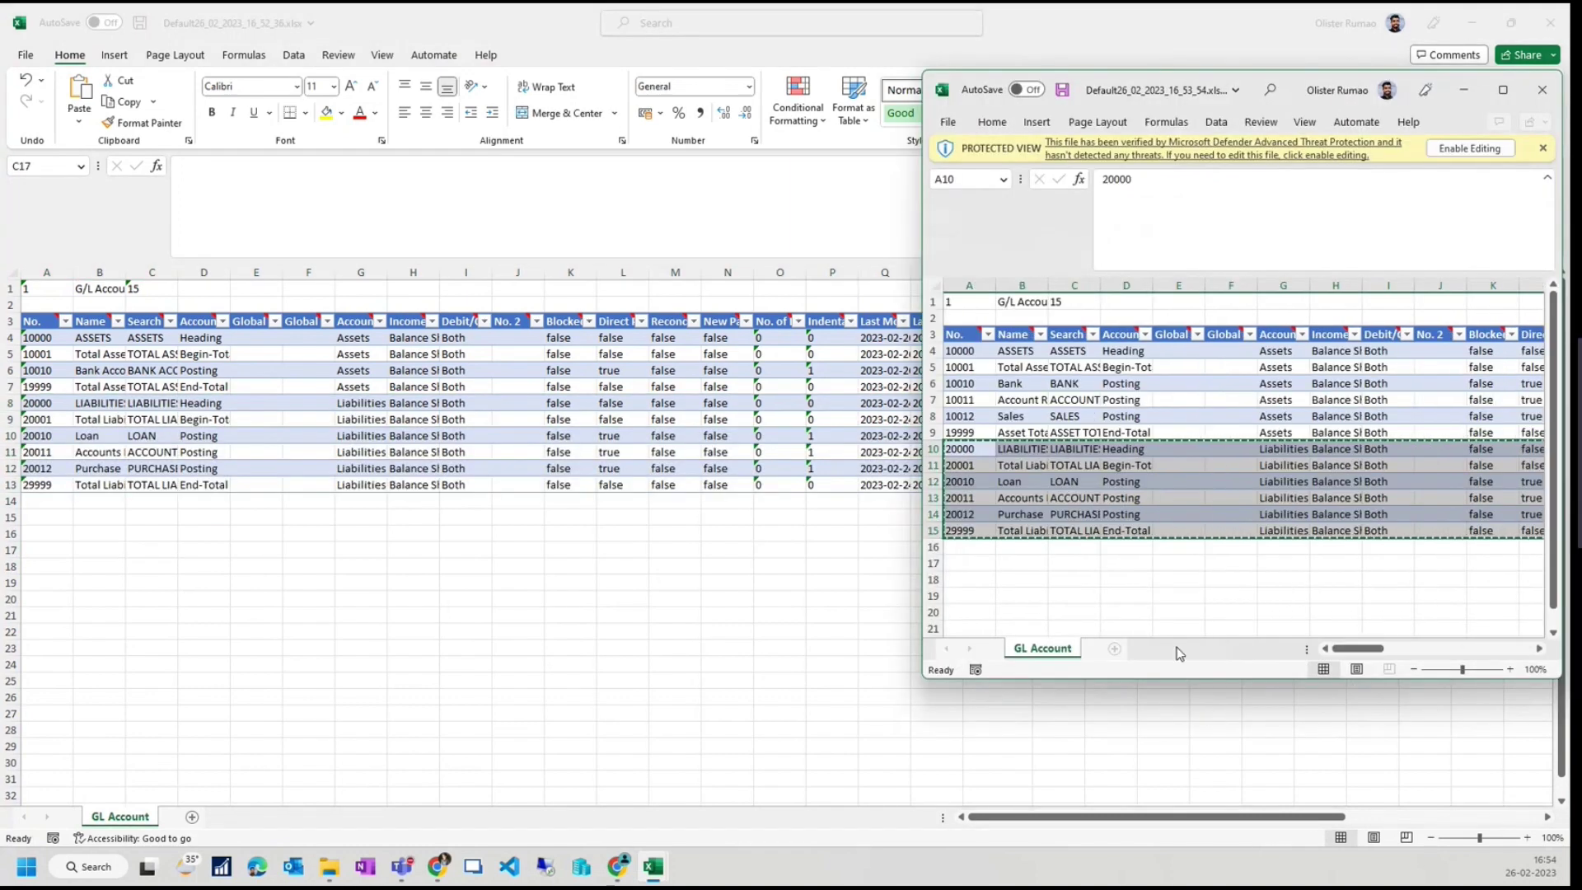
{"action": "left_click", "coordinate": [1022, 432]}
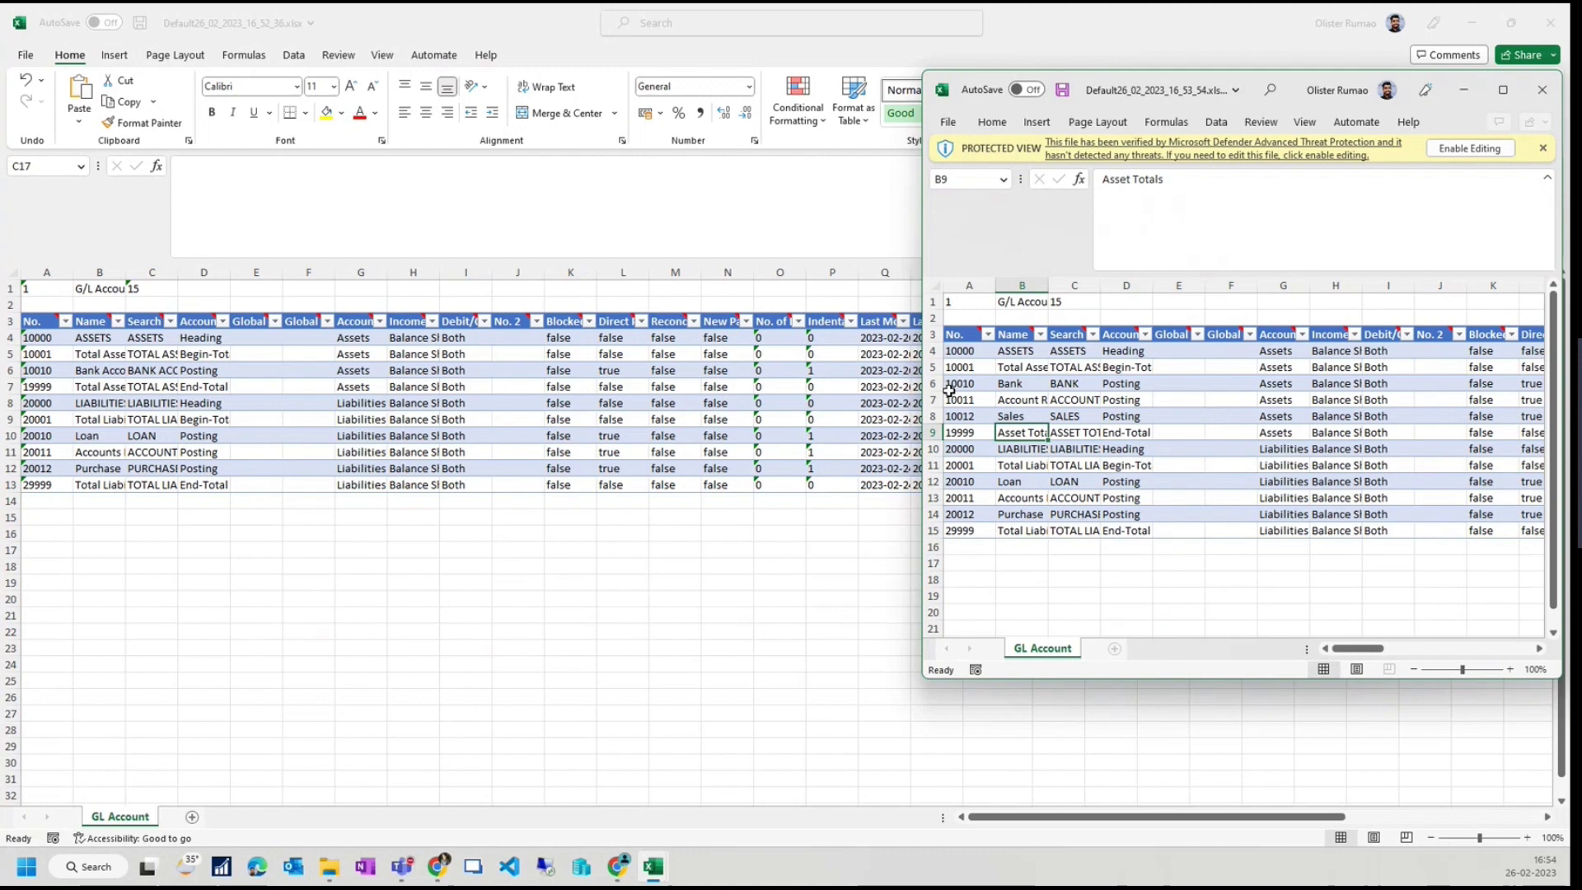
{"action": "left_click_drag", "start_coordinate": [950, 402], "coordinate": [1053, 417]}
{"action": "key", "text": "ctrl+shift+Right"}
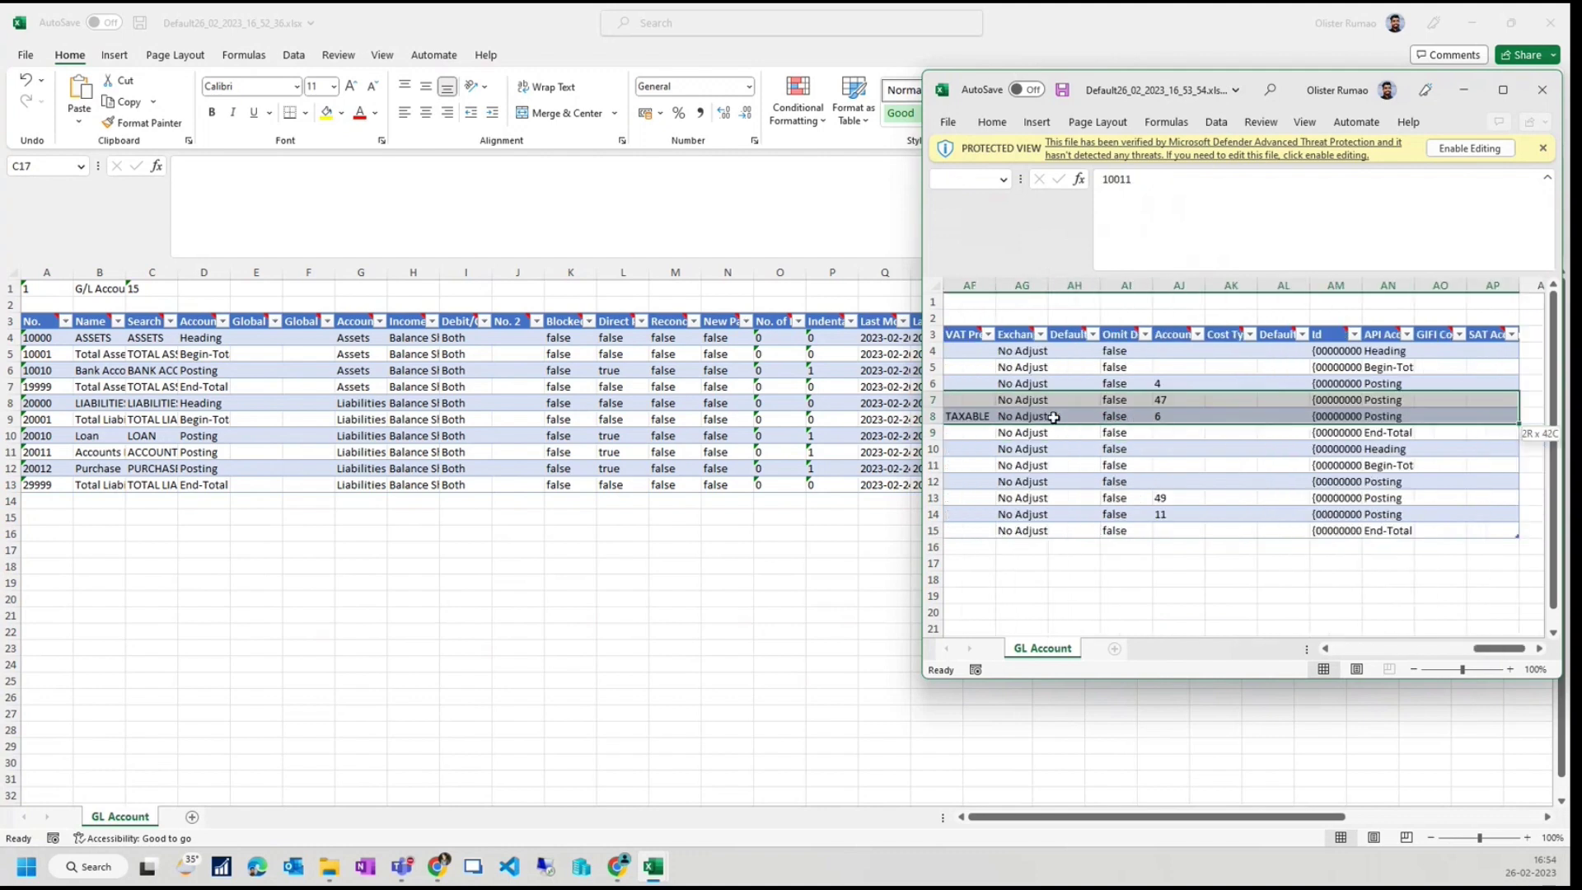
{"action": "key", "text": "ctrl+c"}
{"action": "left_click", "coordinate": [48, 505]}
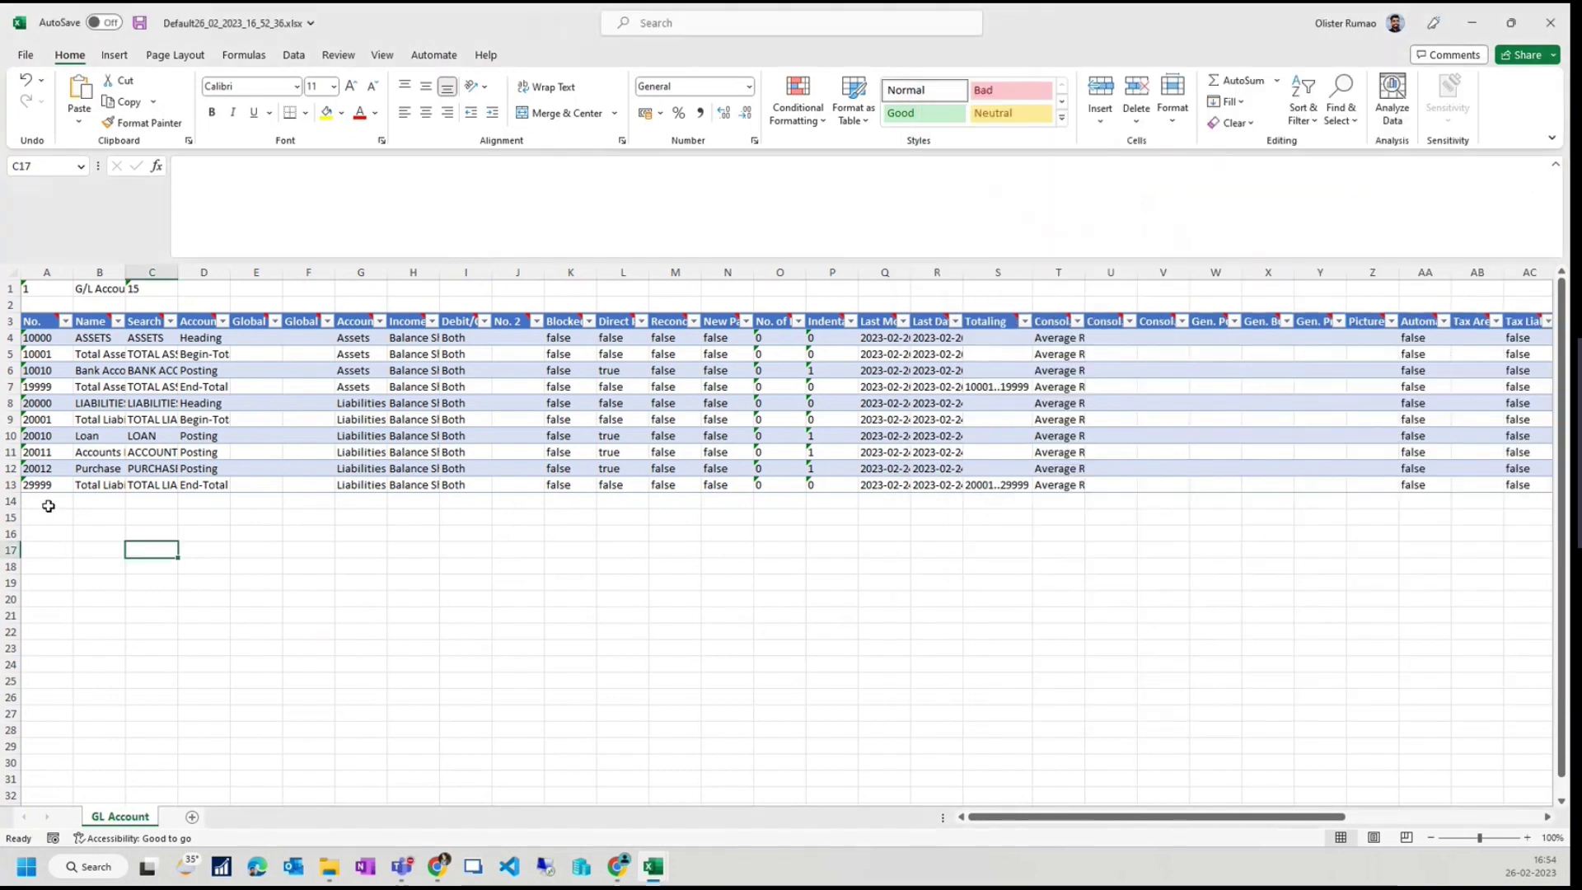
{"action": "key", "text": "ctrl+v"}
{"action": "left_click", "coordinate": [173, 616]}
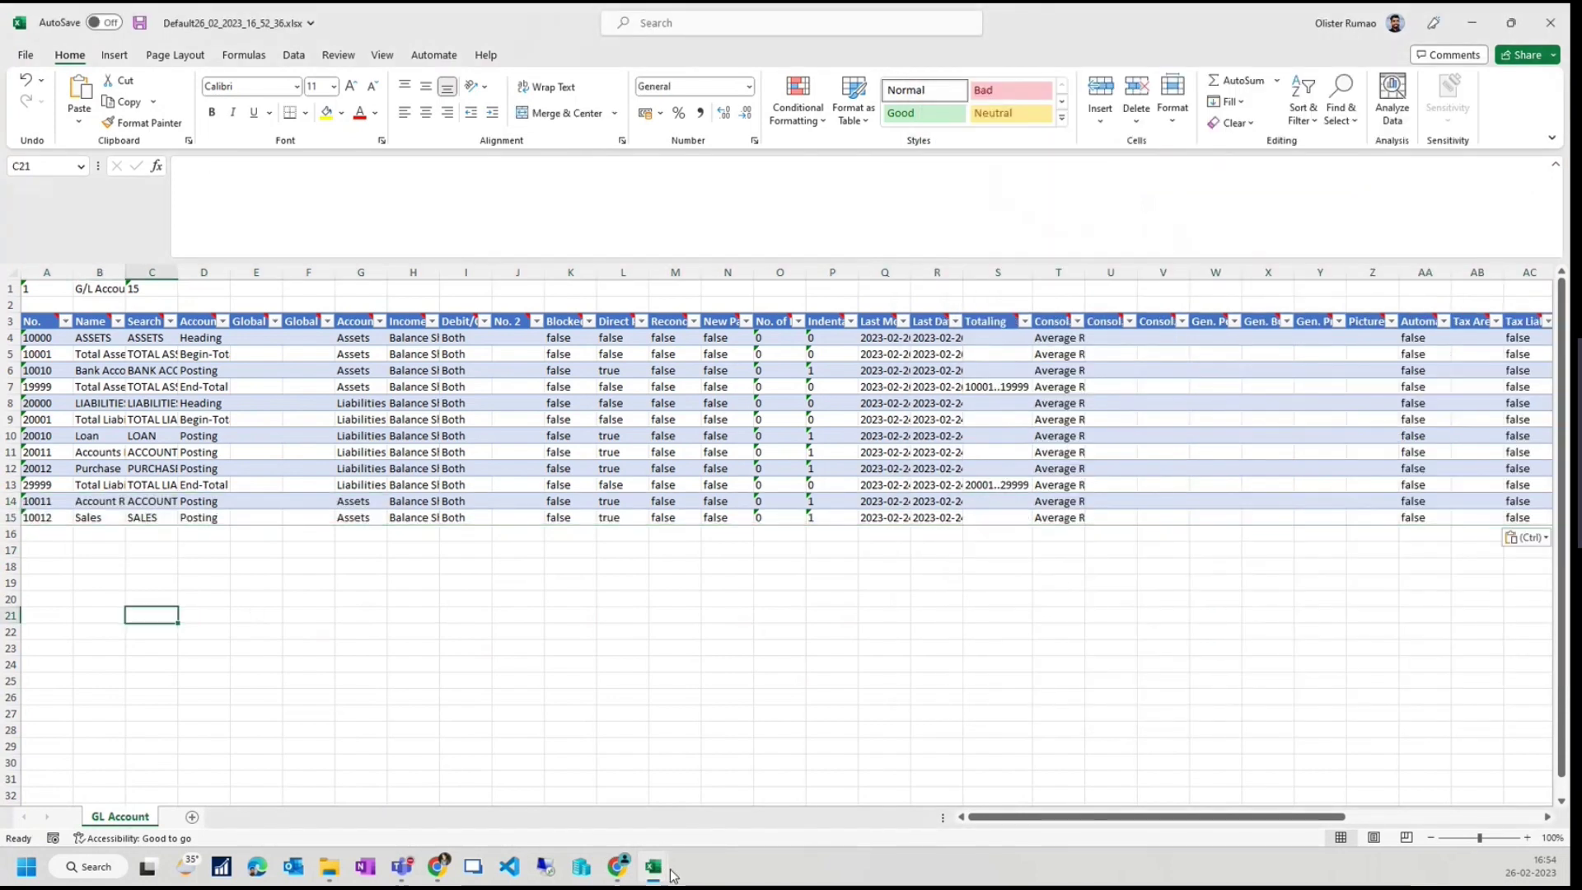
Close the source workbook, then save and close the edited workbook and Excel.
{"action": "mouse_move", "coordinate": [653, 866]}
{"action": "left_click", "coordinate": [739, 778]}
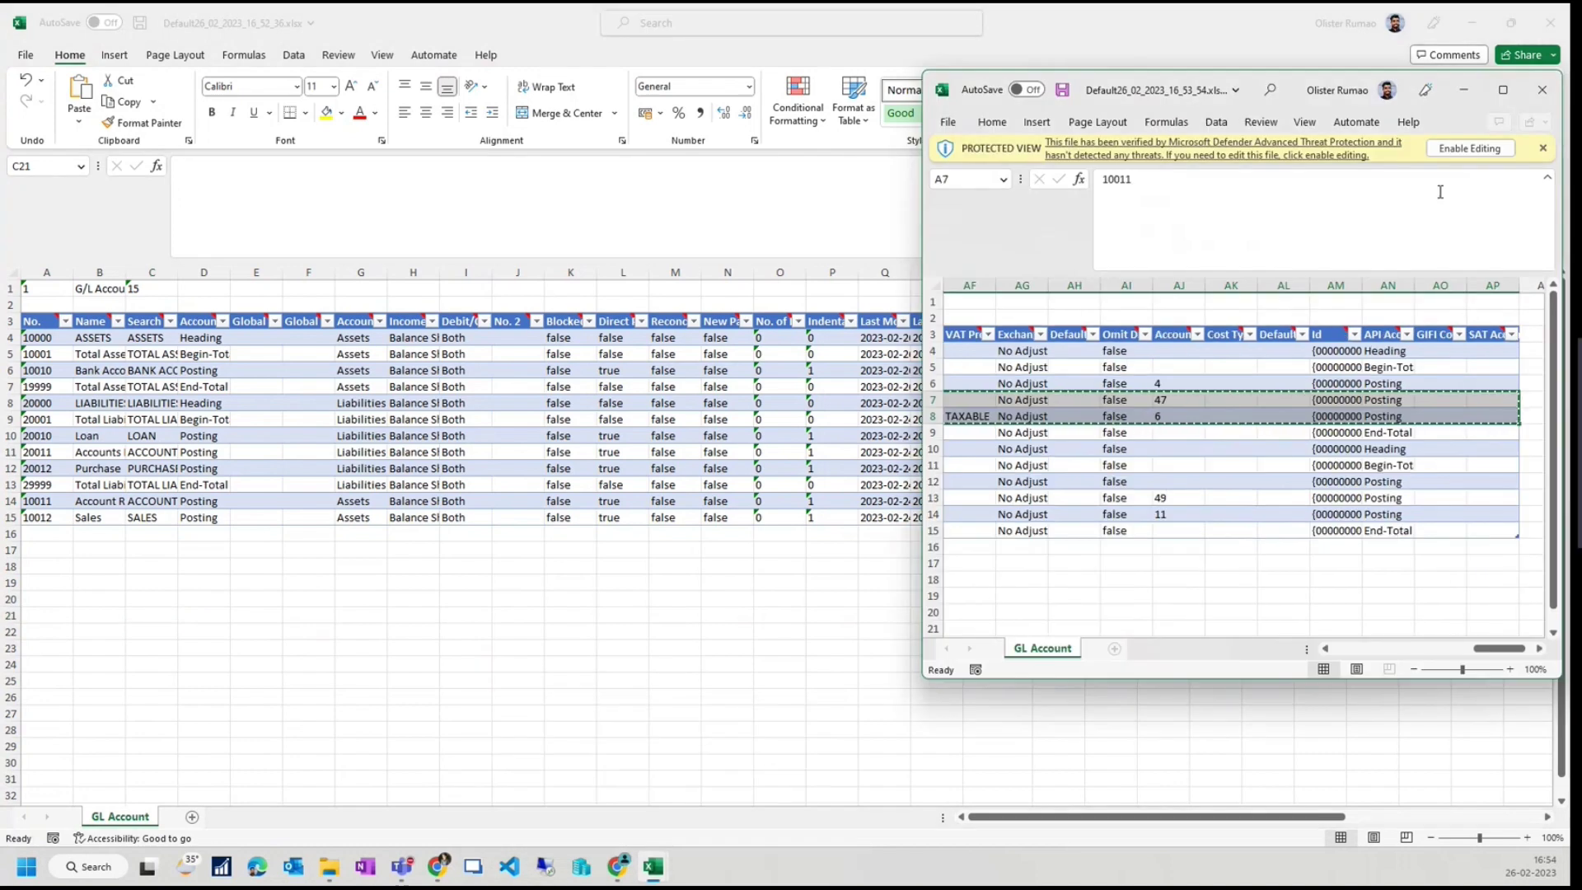
{"action": "left_click", "coordinate": [1542, 89]}
{"action": "left_click", "coordinate": [560, 729]}
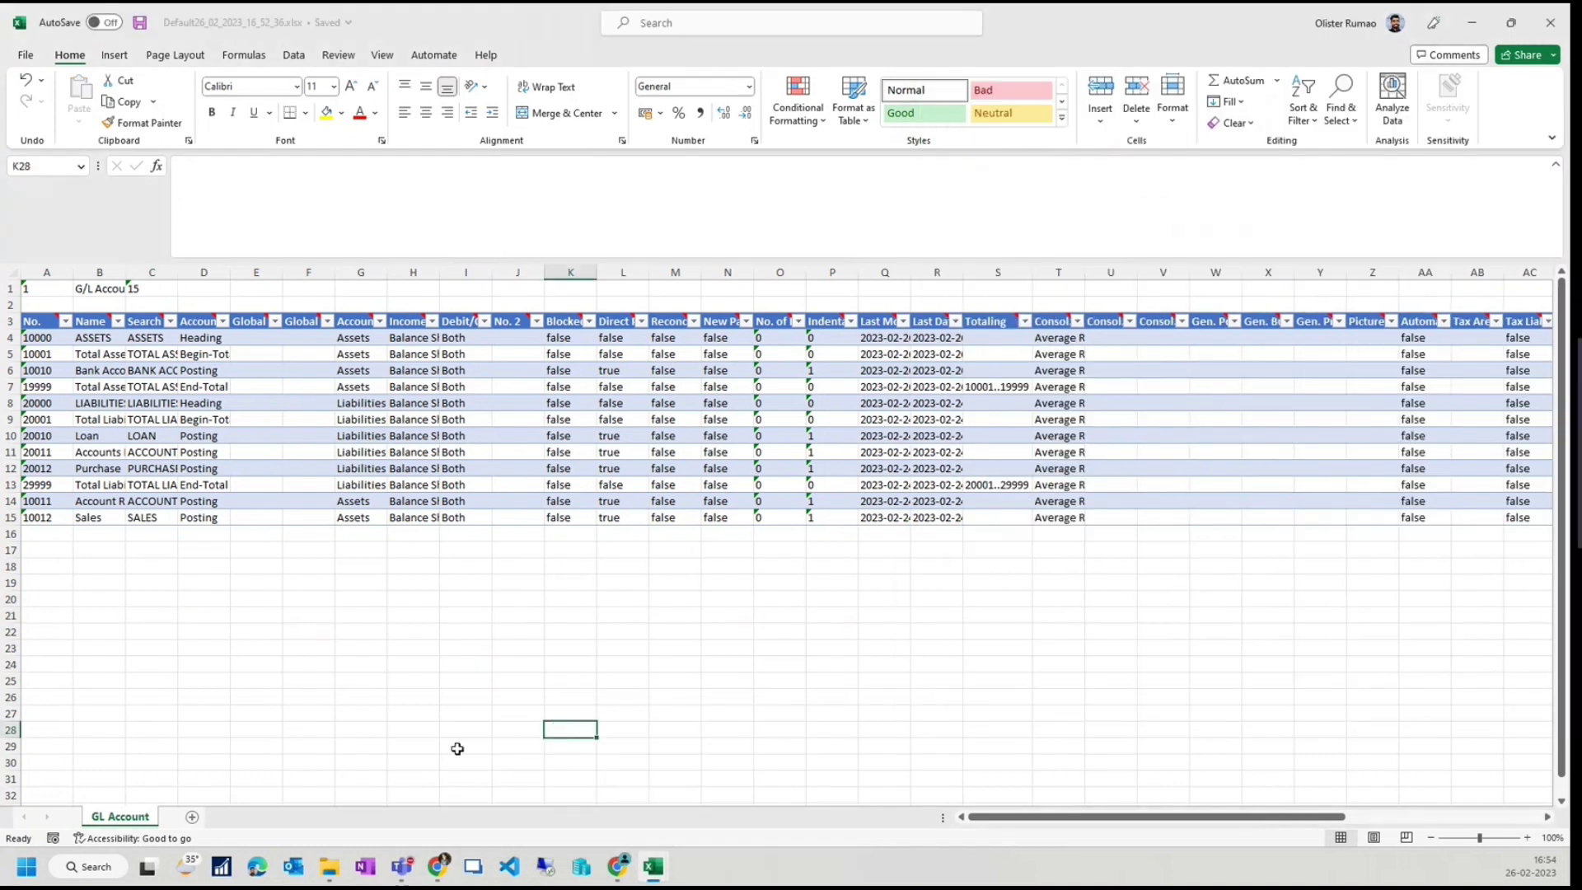
{"action": "left_click", "coordinate": [1543, 22]}
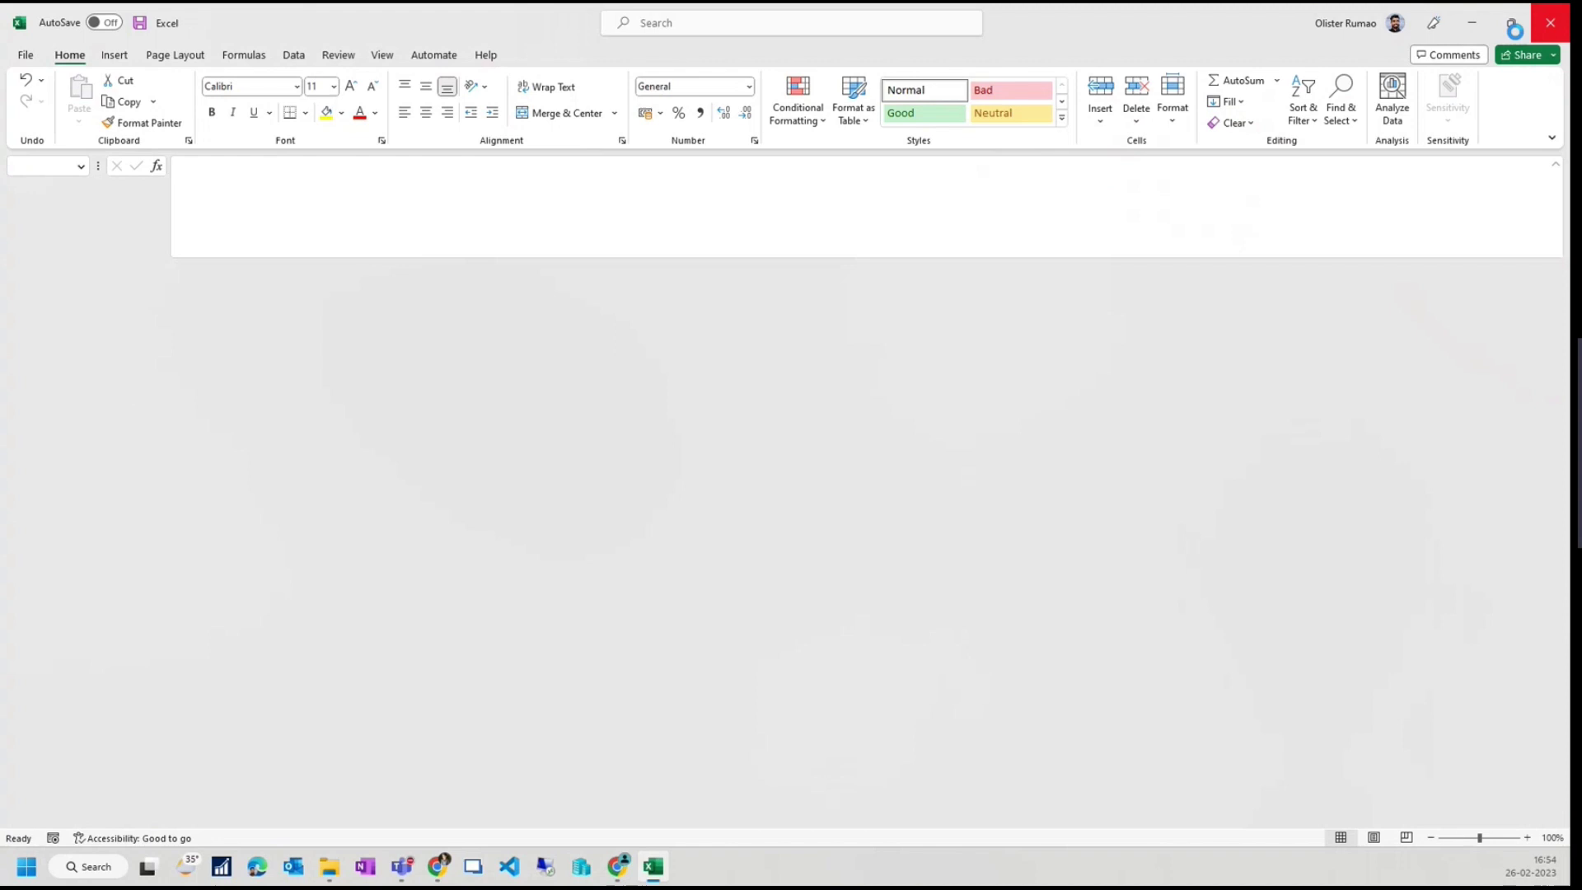
{"action": "left_click", "coordinate": [1543, 22]}
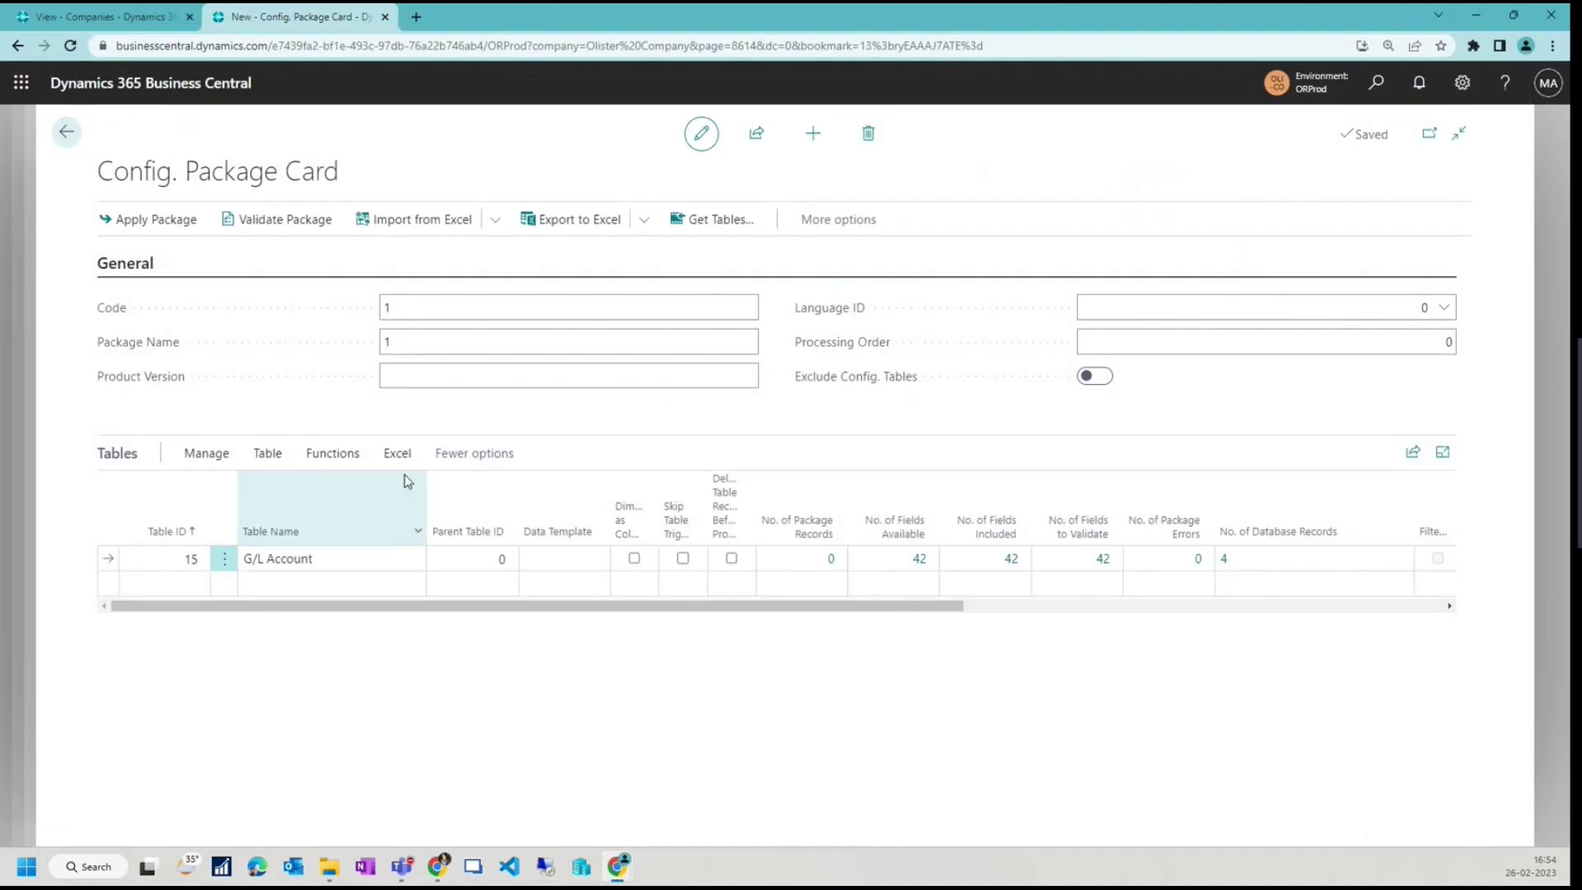
Import the edited workbook into package 1 and open its 12 G/L Account records.
{"action": "left_click", "coordinate": [397, 453]}
{"action": "left_click", "coordinate": [284, 509]}
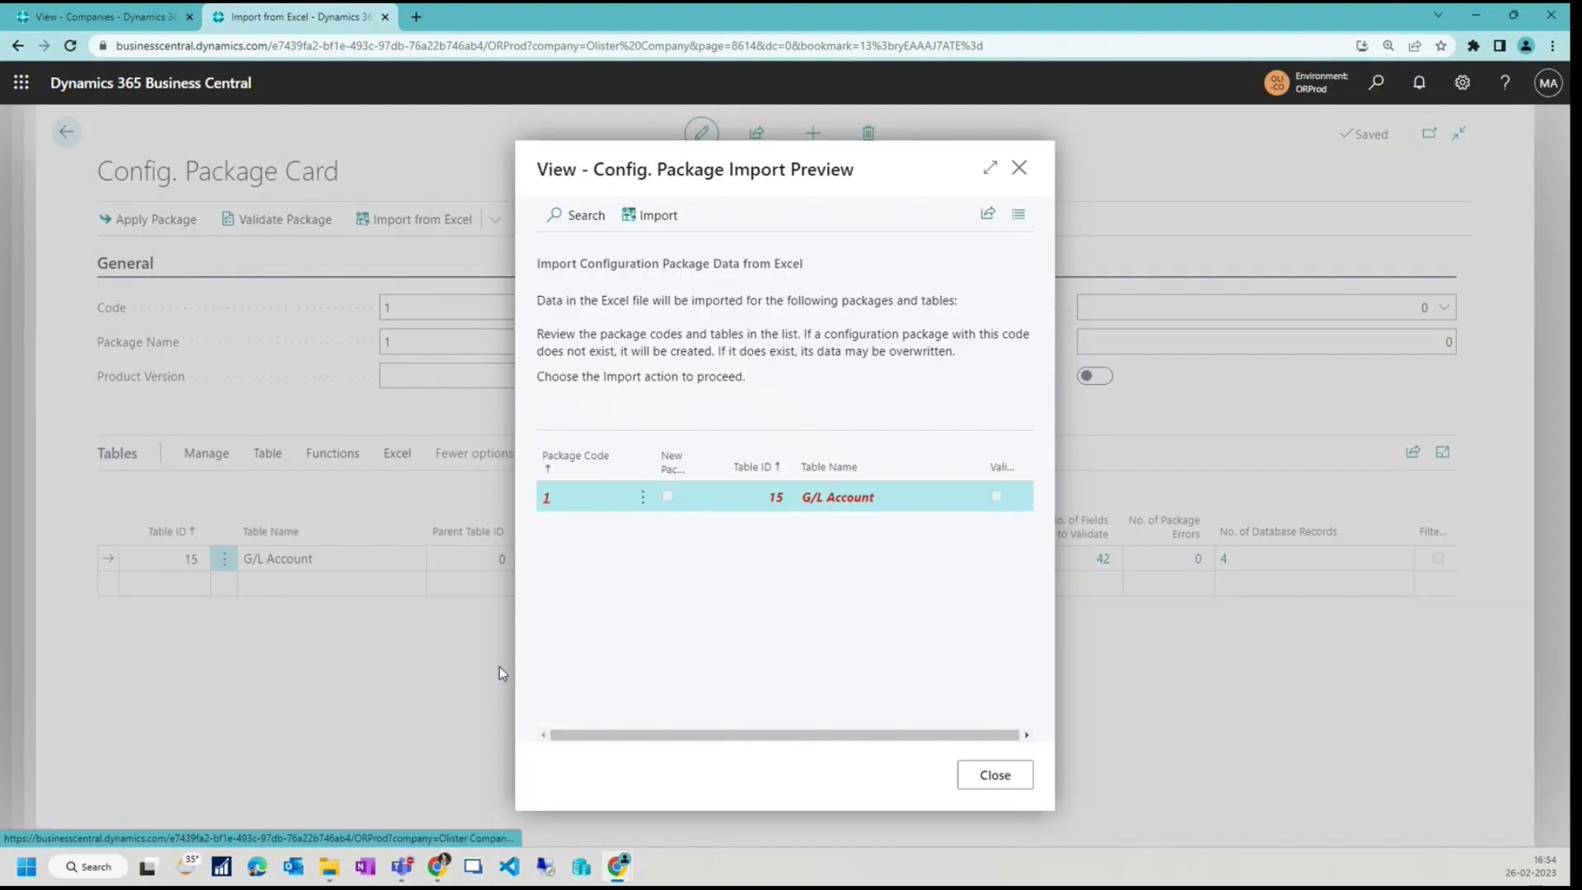
{"action": "left_click", "coordinate": [648, 214]}
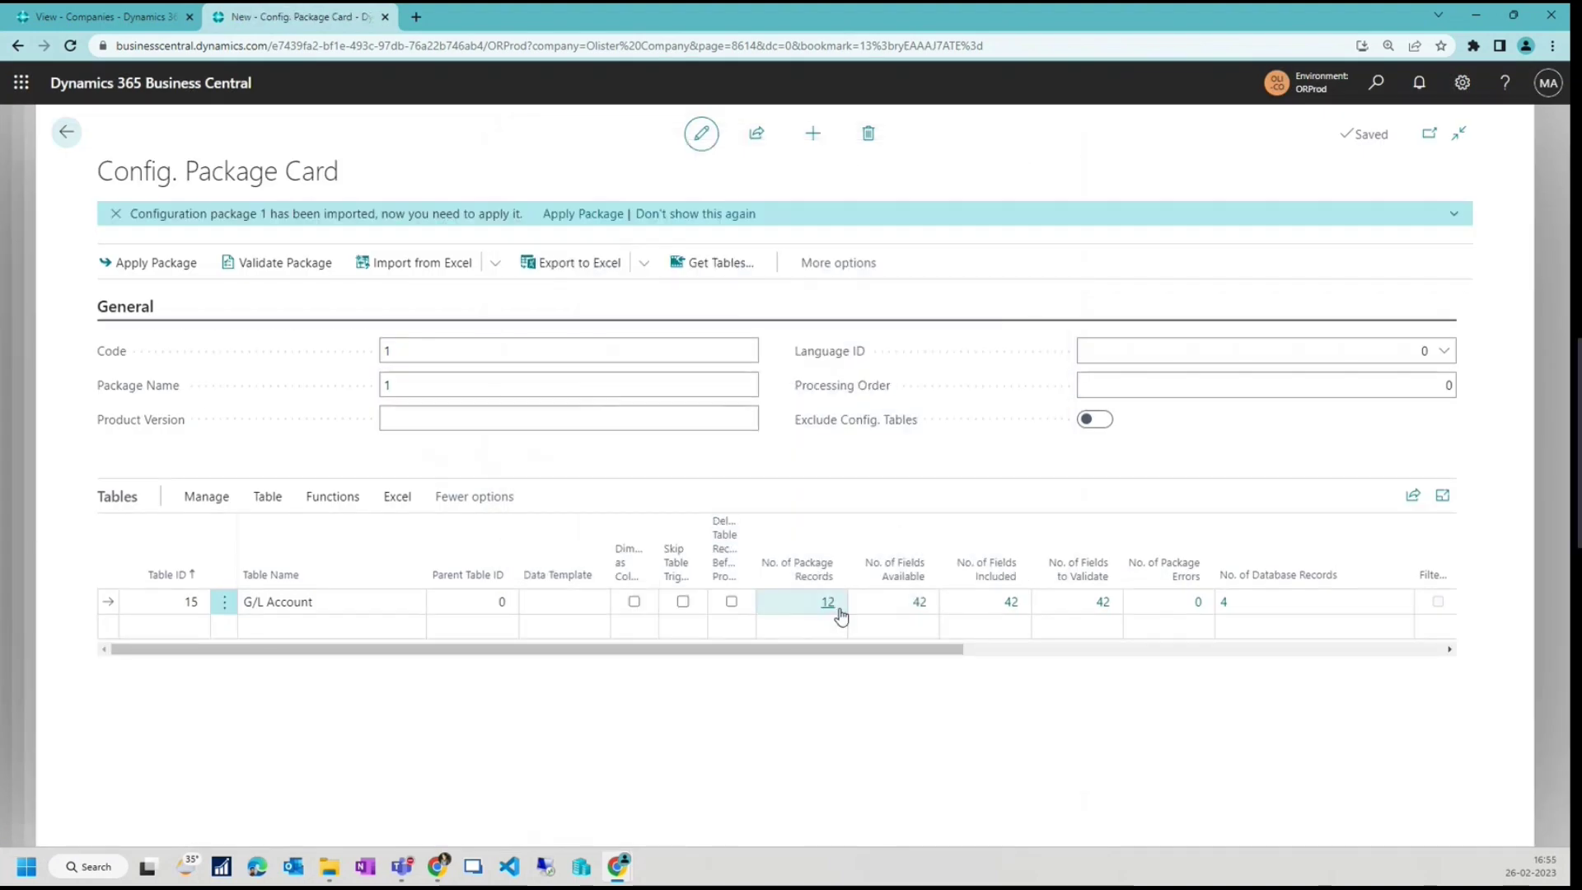
{"action": "left_click", "coordinate": [828, 602]}
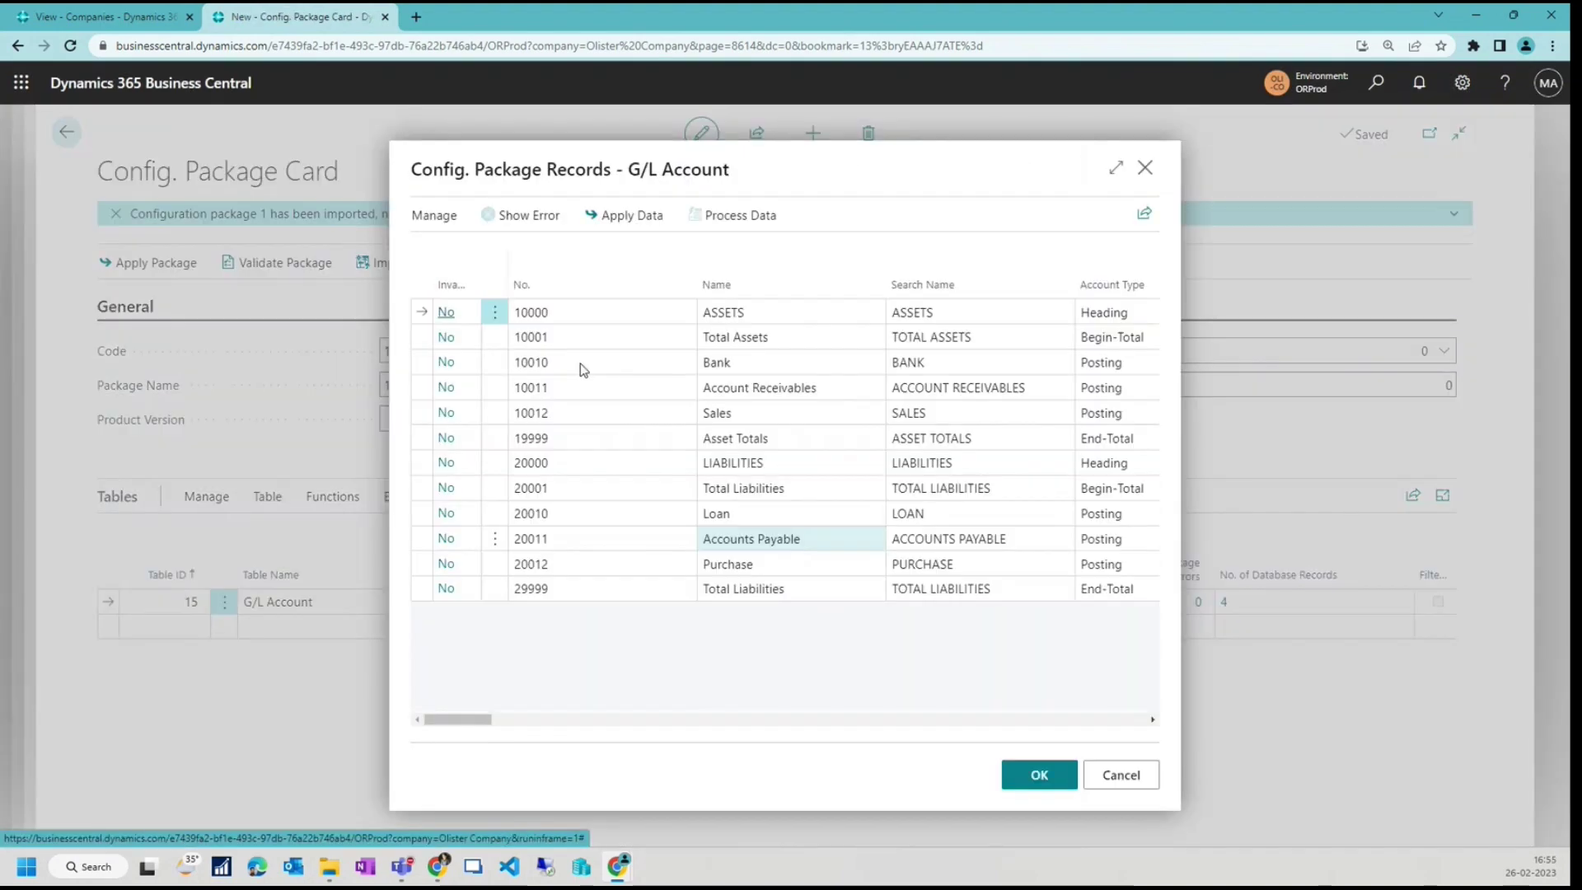
Rename record 19999 to 'Total Assets' with search name 'TOTAL ASSETS'.
{"action": "left_click_drag", "start_coordinate": [466, 721], "coordinate": [1096, 756]}
{"action": "scroll", "coordinate": [588, 695], "scroll_direction": "left", "scroll_amount": 10}
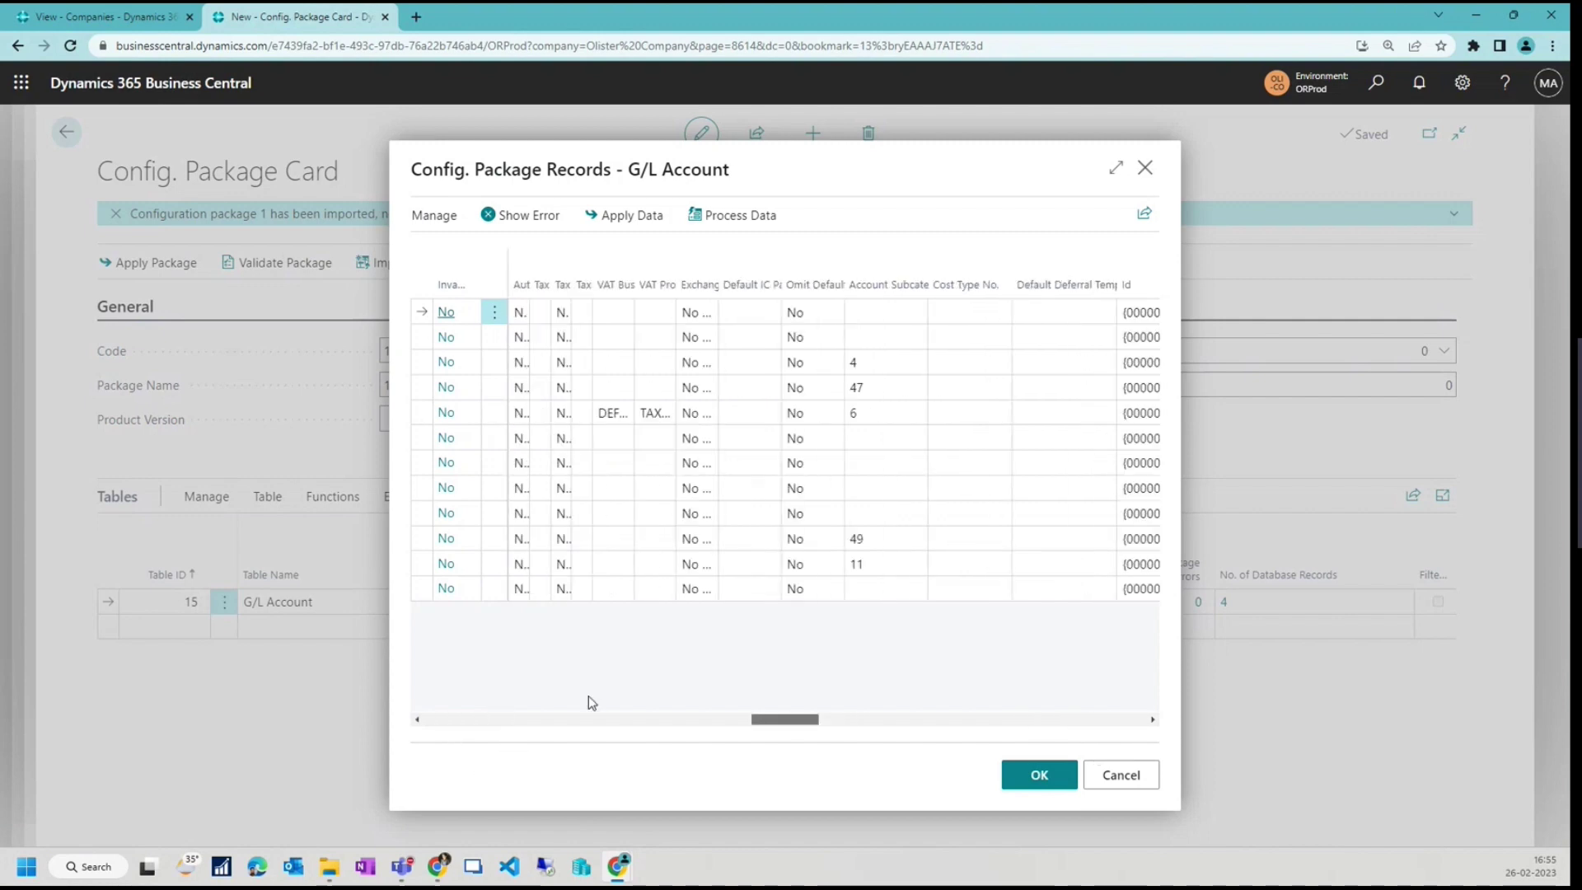
{"action": "left_click", "coordinate": [568, 362], "text": "ctrl"}
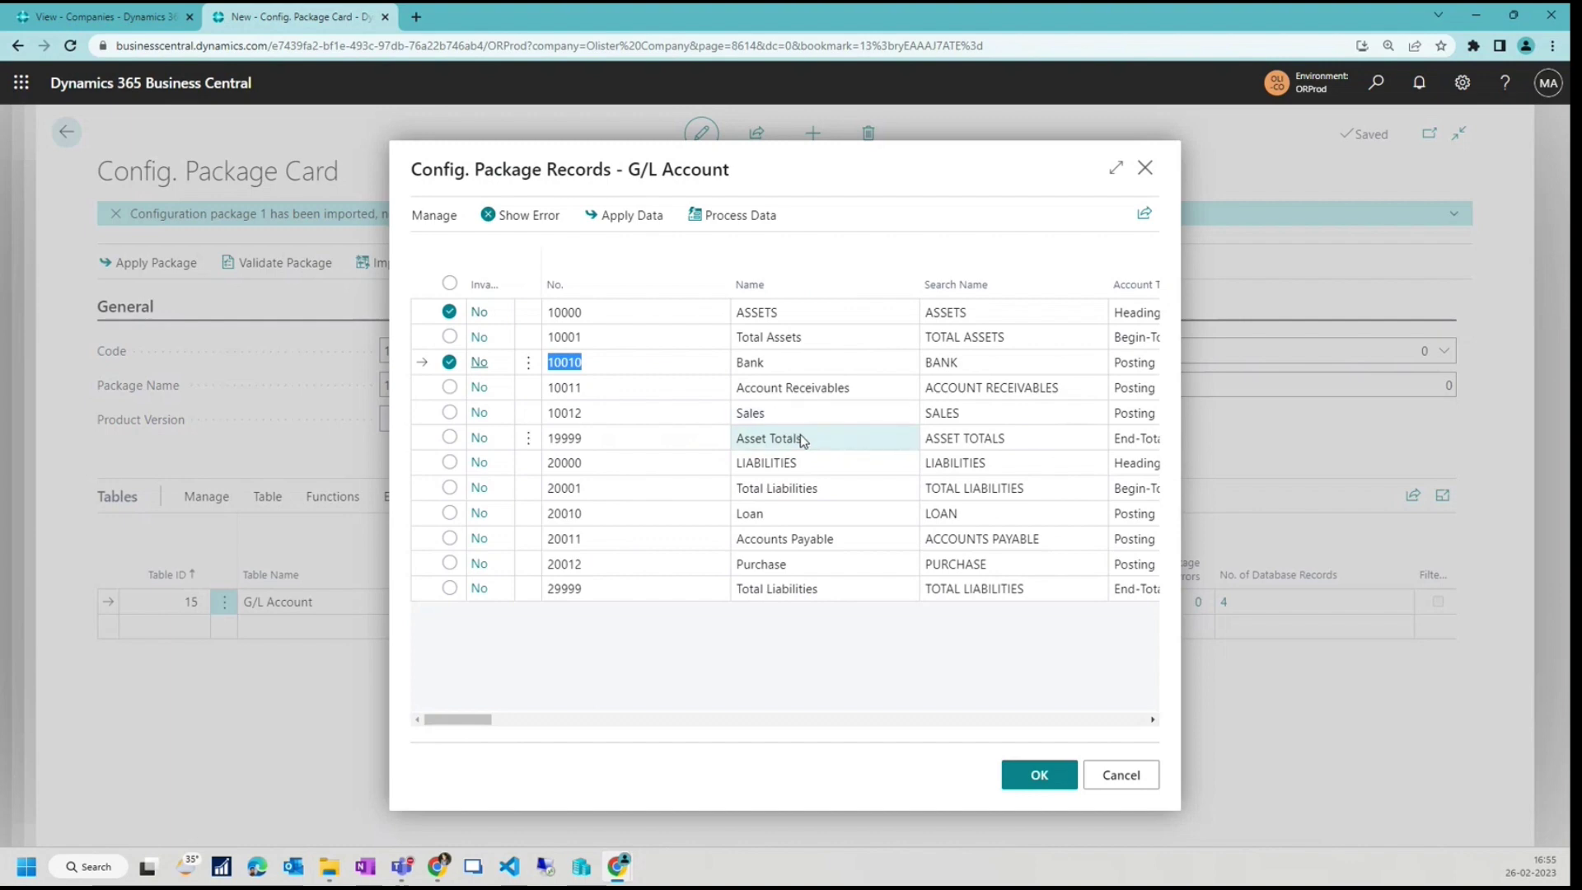
{"action": "left_click", "coordinate": [827, 446]}
{"action": "left_click", "coordinate": [825, 445]}
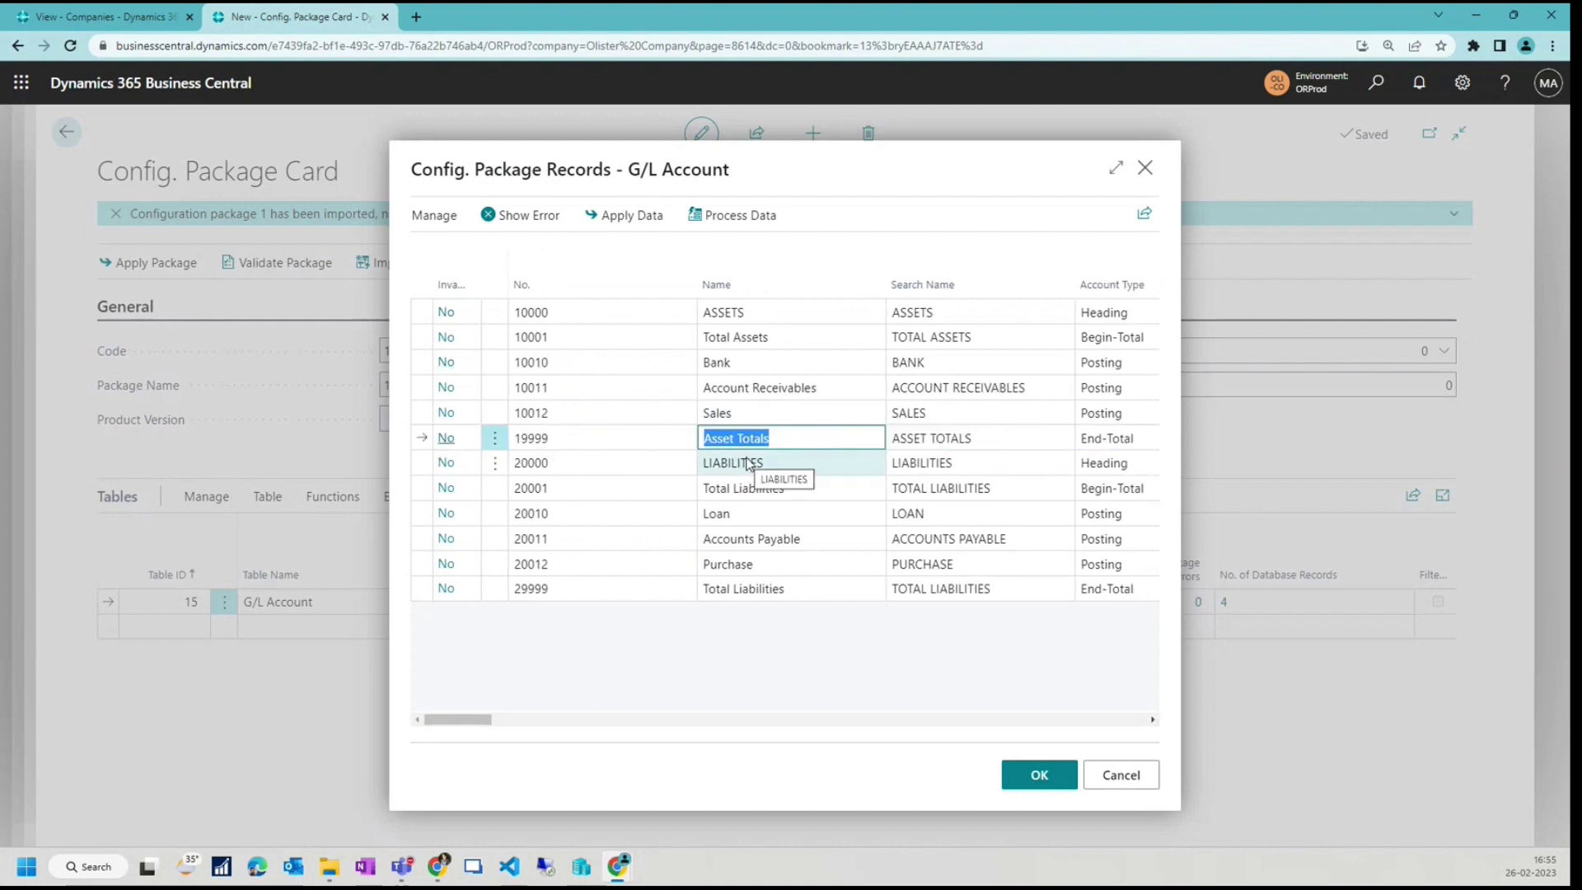
{"action": "type", "text": "Total"}
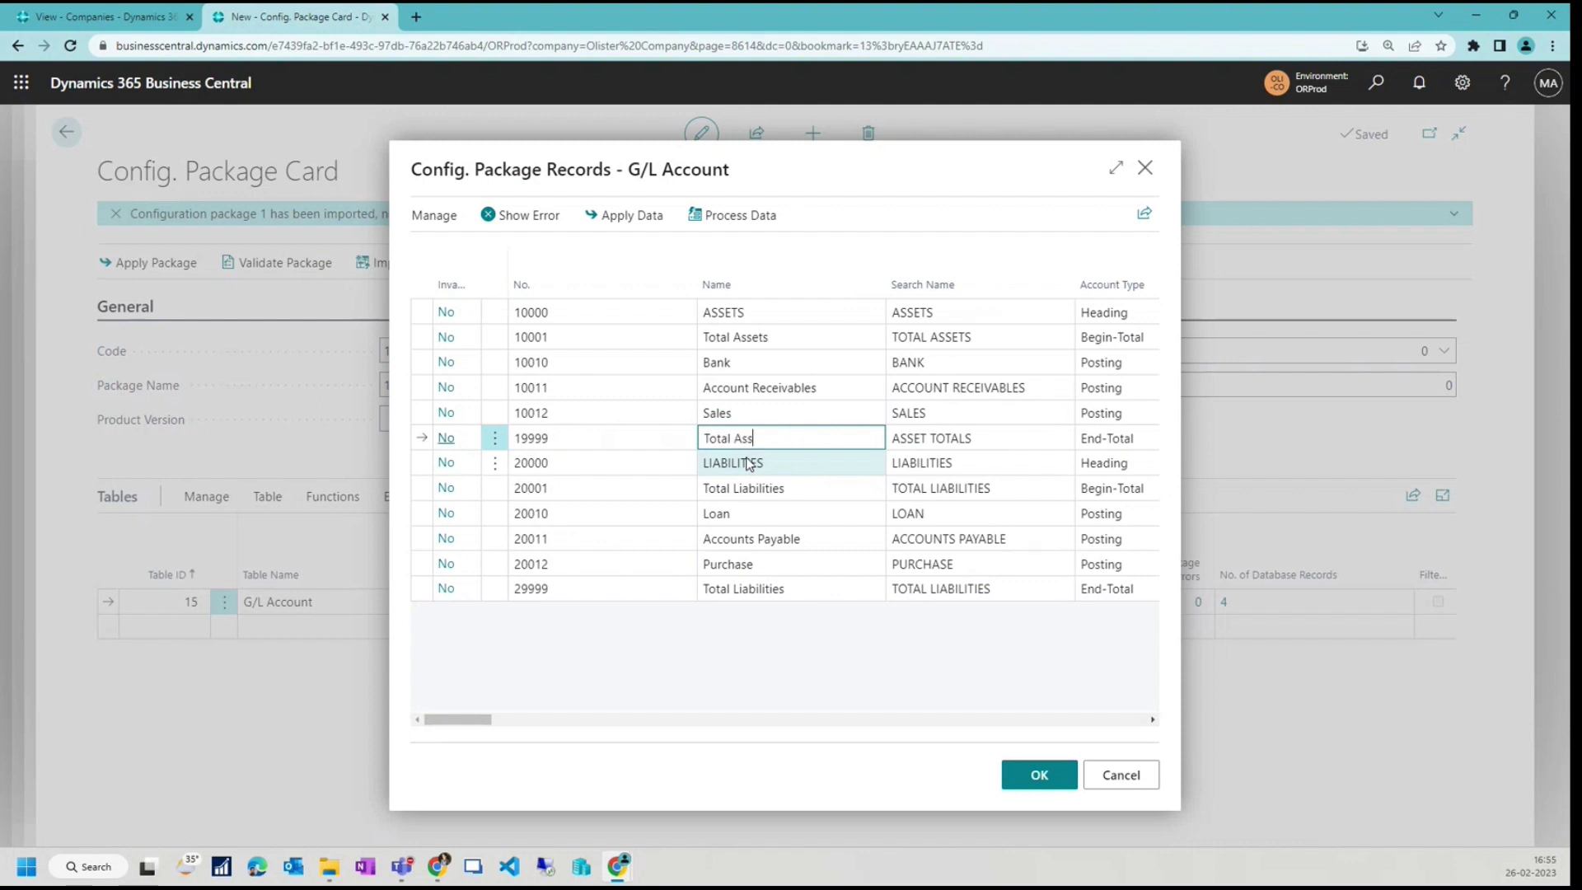
{"action": "key", "text": "Tab"}
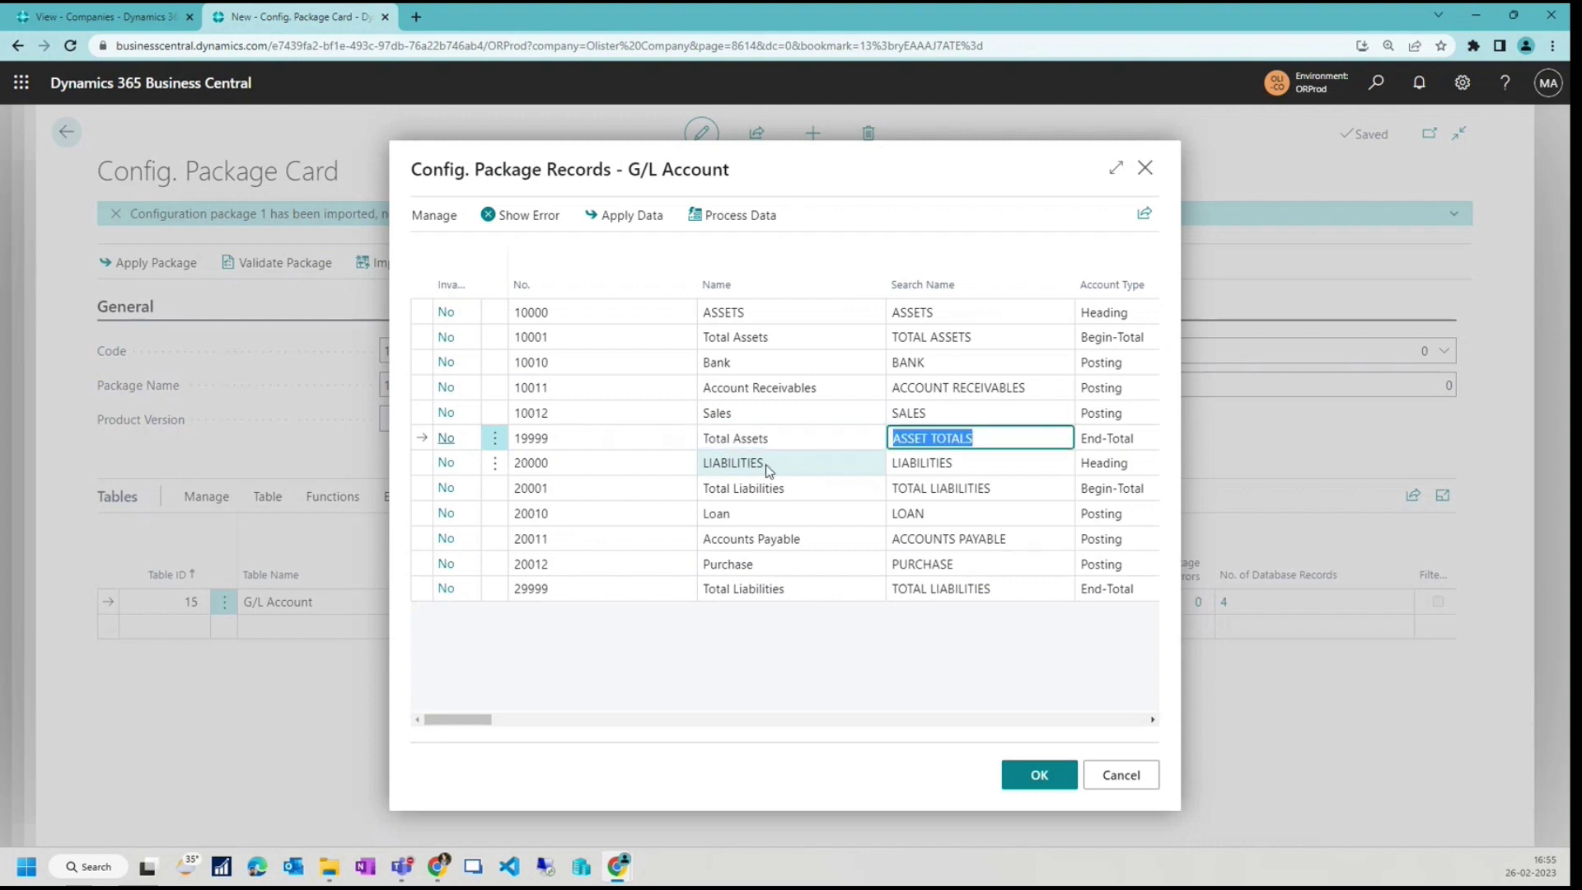
{"action": "left_click", "coordinate": [1013, 346]}
{"action": "key", "text": "ctrl+c"}
{"action": "left_click", "coordinate": [998, 442]}
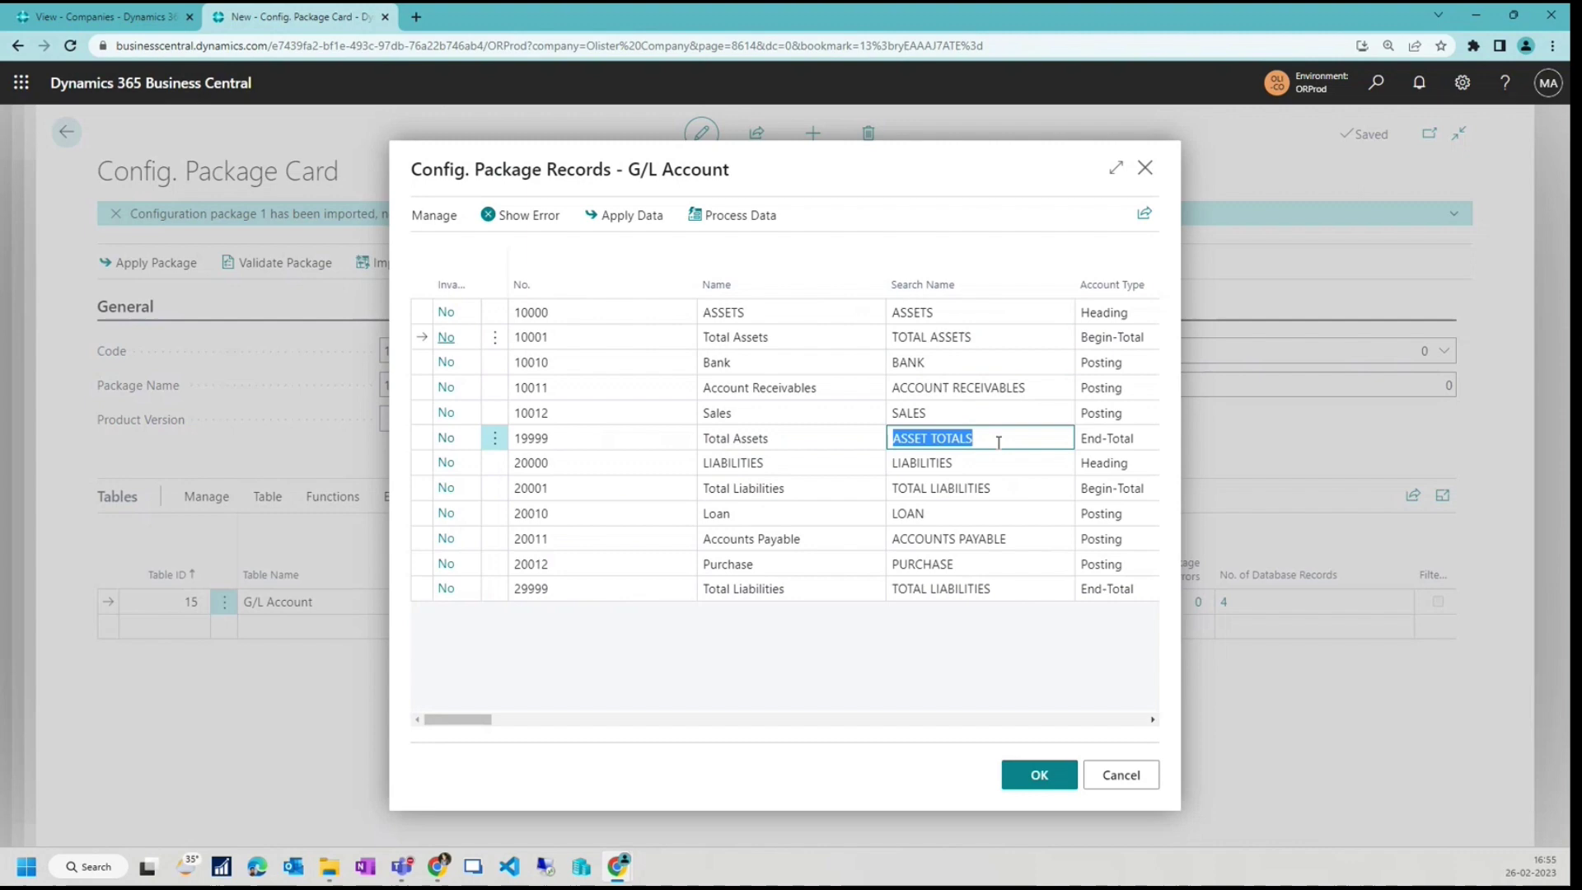
{"action": "key", "text": "ctrl+v"}
{"action": "key", "text": "Tab"}
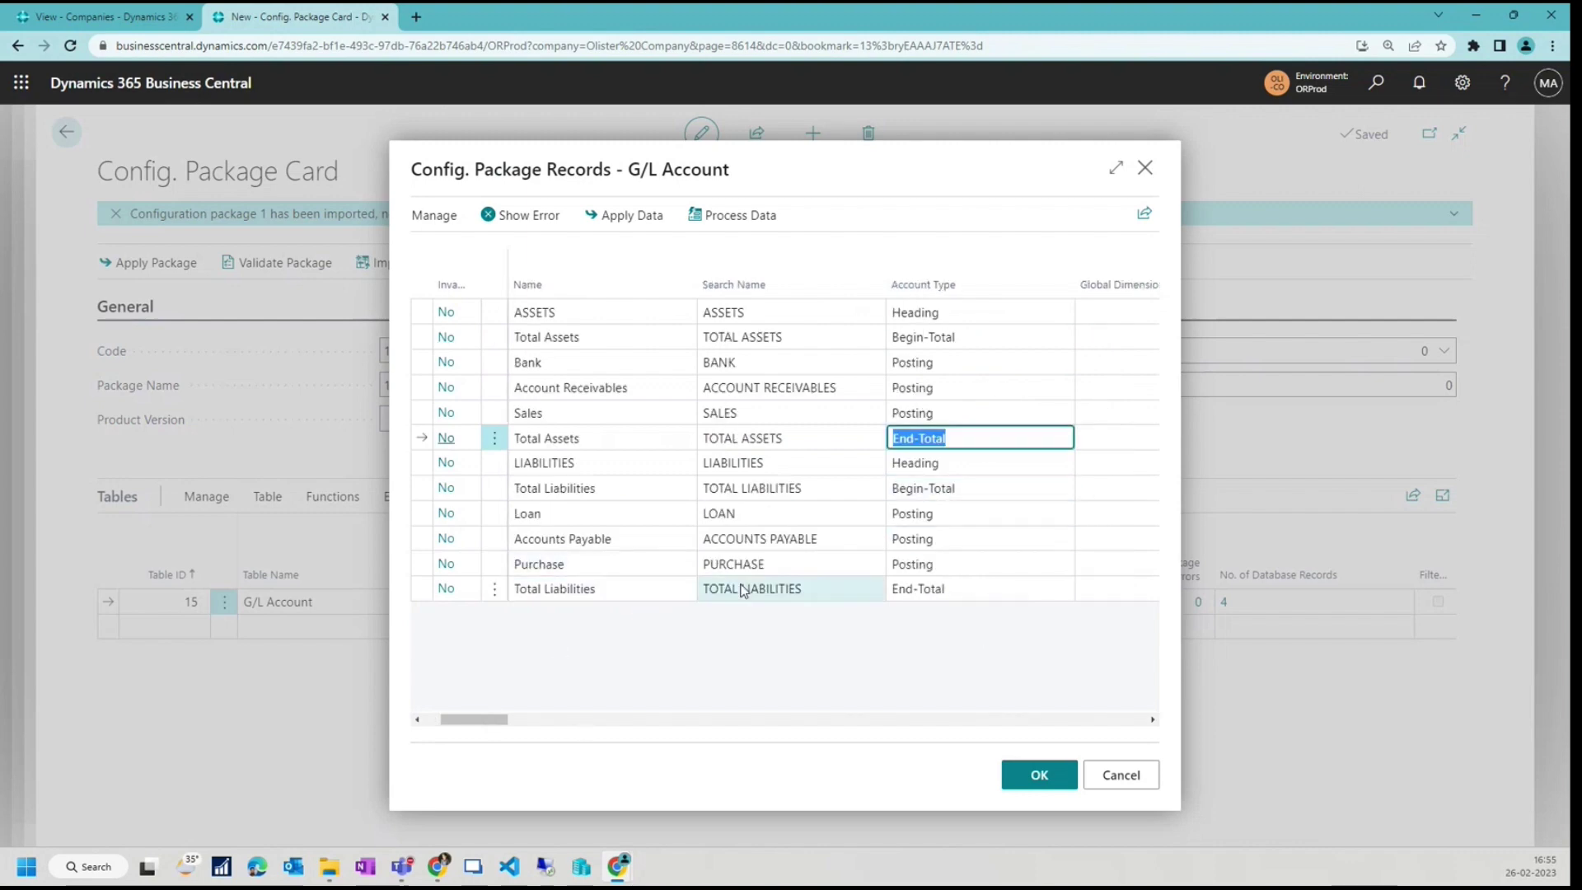
Select all package records and apply the data.
{"action": "left_click", "coordinate": [703, 470]}
{"action": "key", "text": "ctrl+a"}
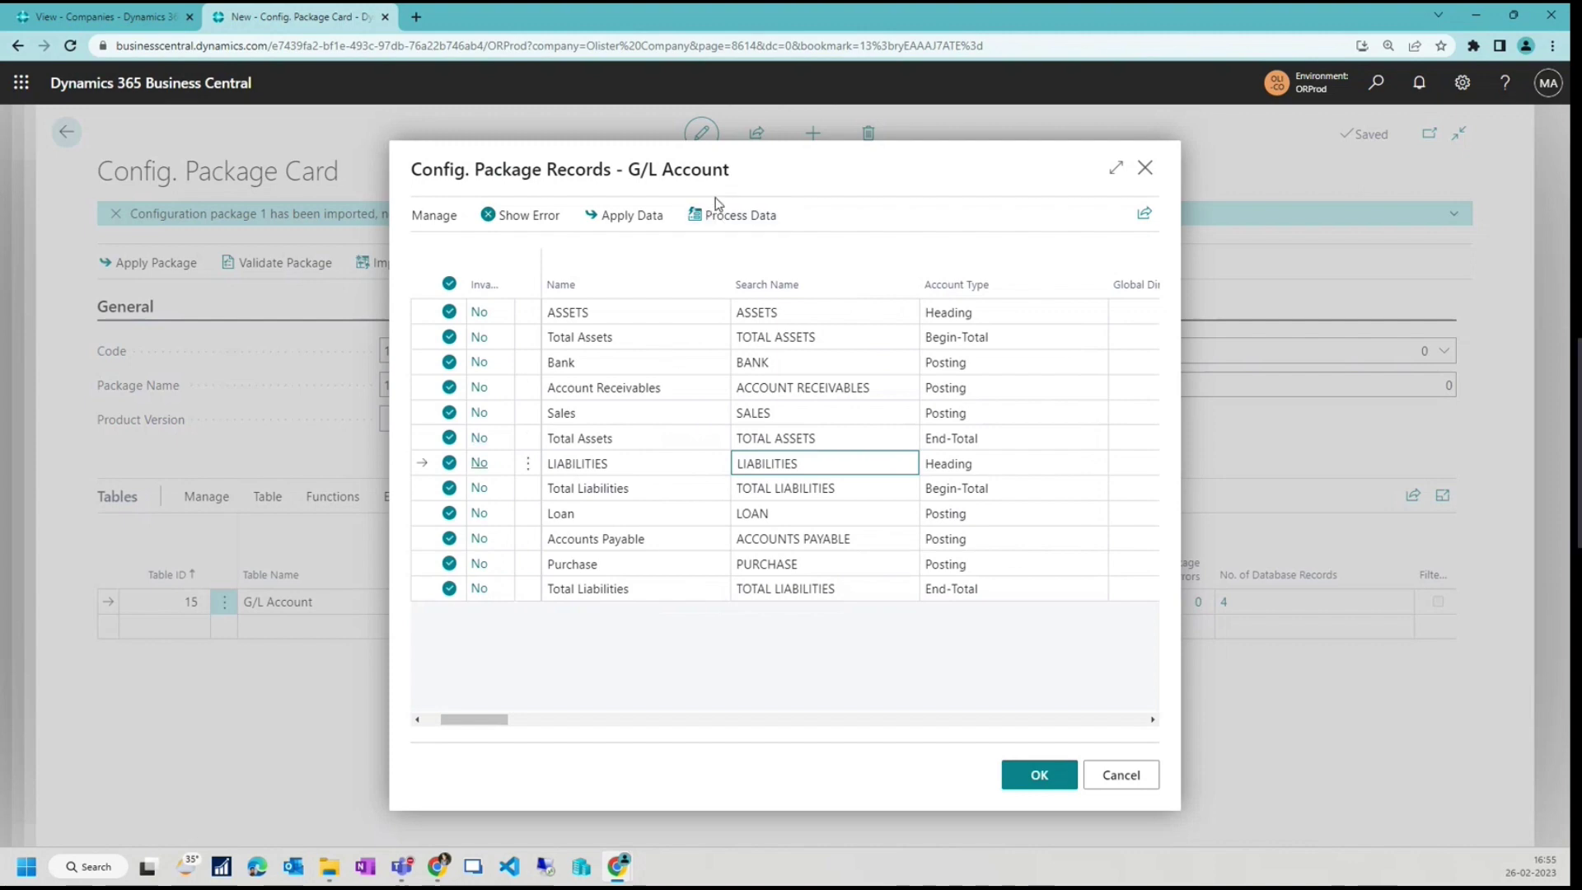
{"action": "left_click", "coordinate": [606, 215]}
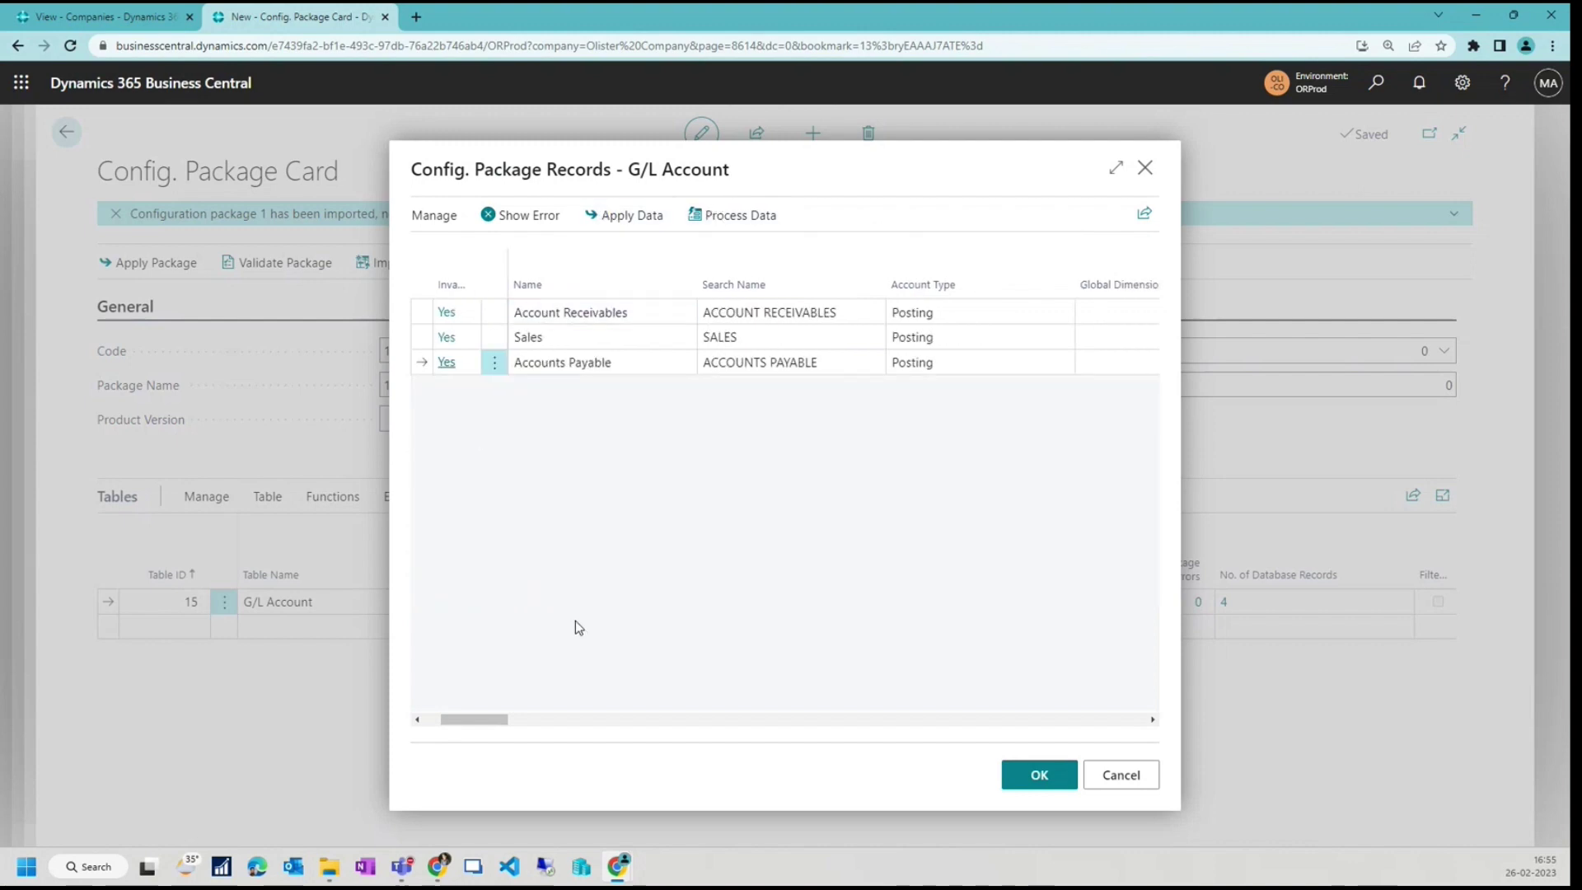
Review the errors for the three records that failed to apply.
{"action": "left_click_drag", "start_coordinate": [478, 729], "coordinate": [364, 729]}
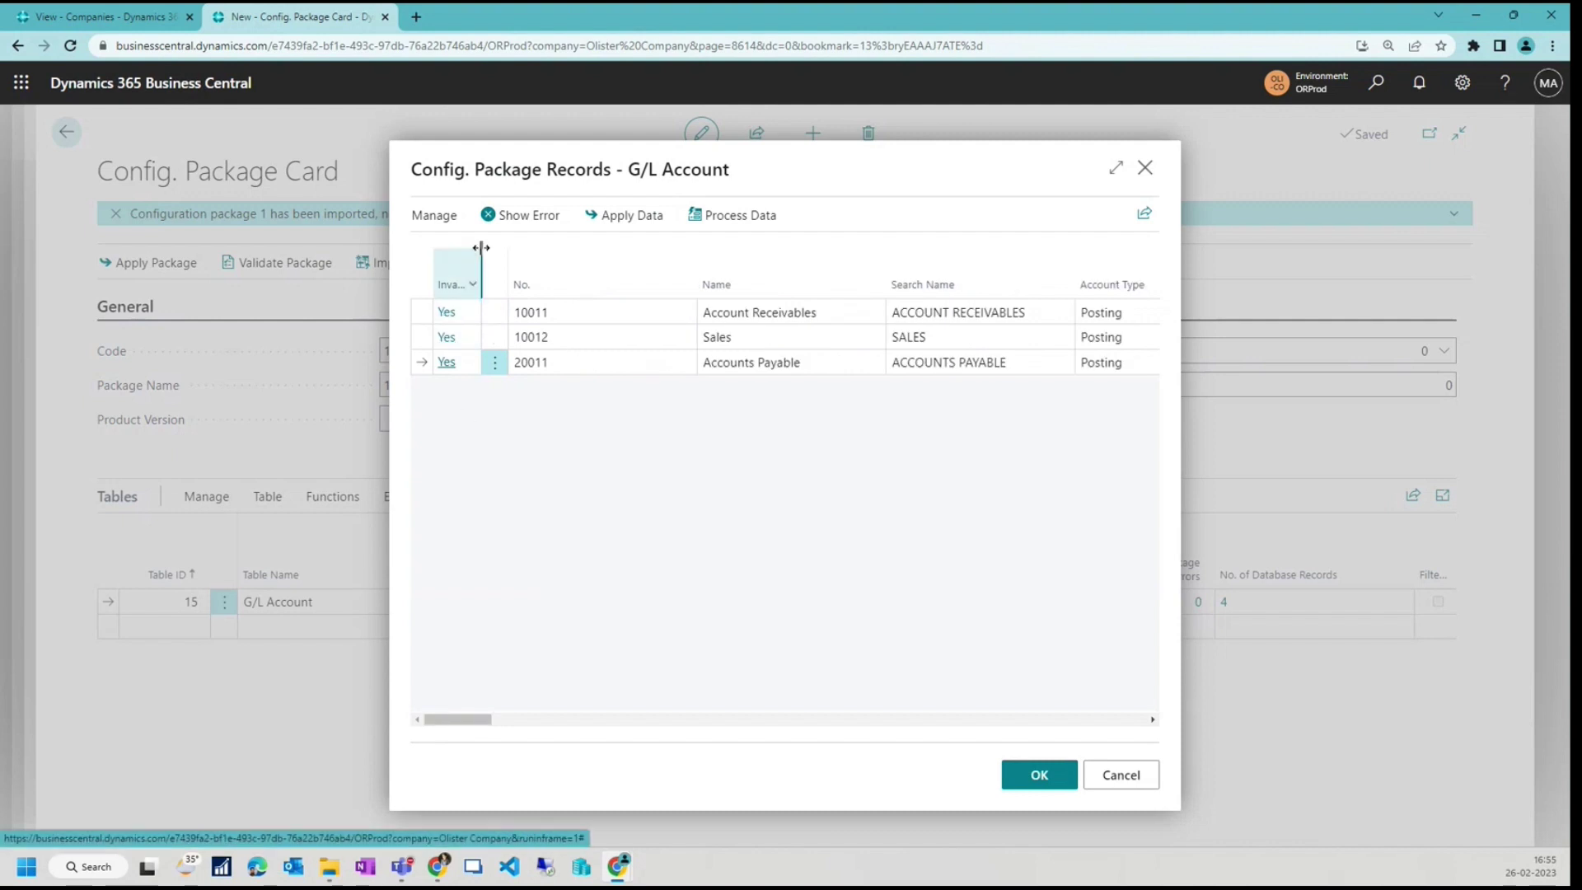
{"action": "left_click", "coordinate": [499, 215]}
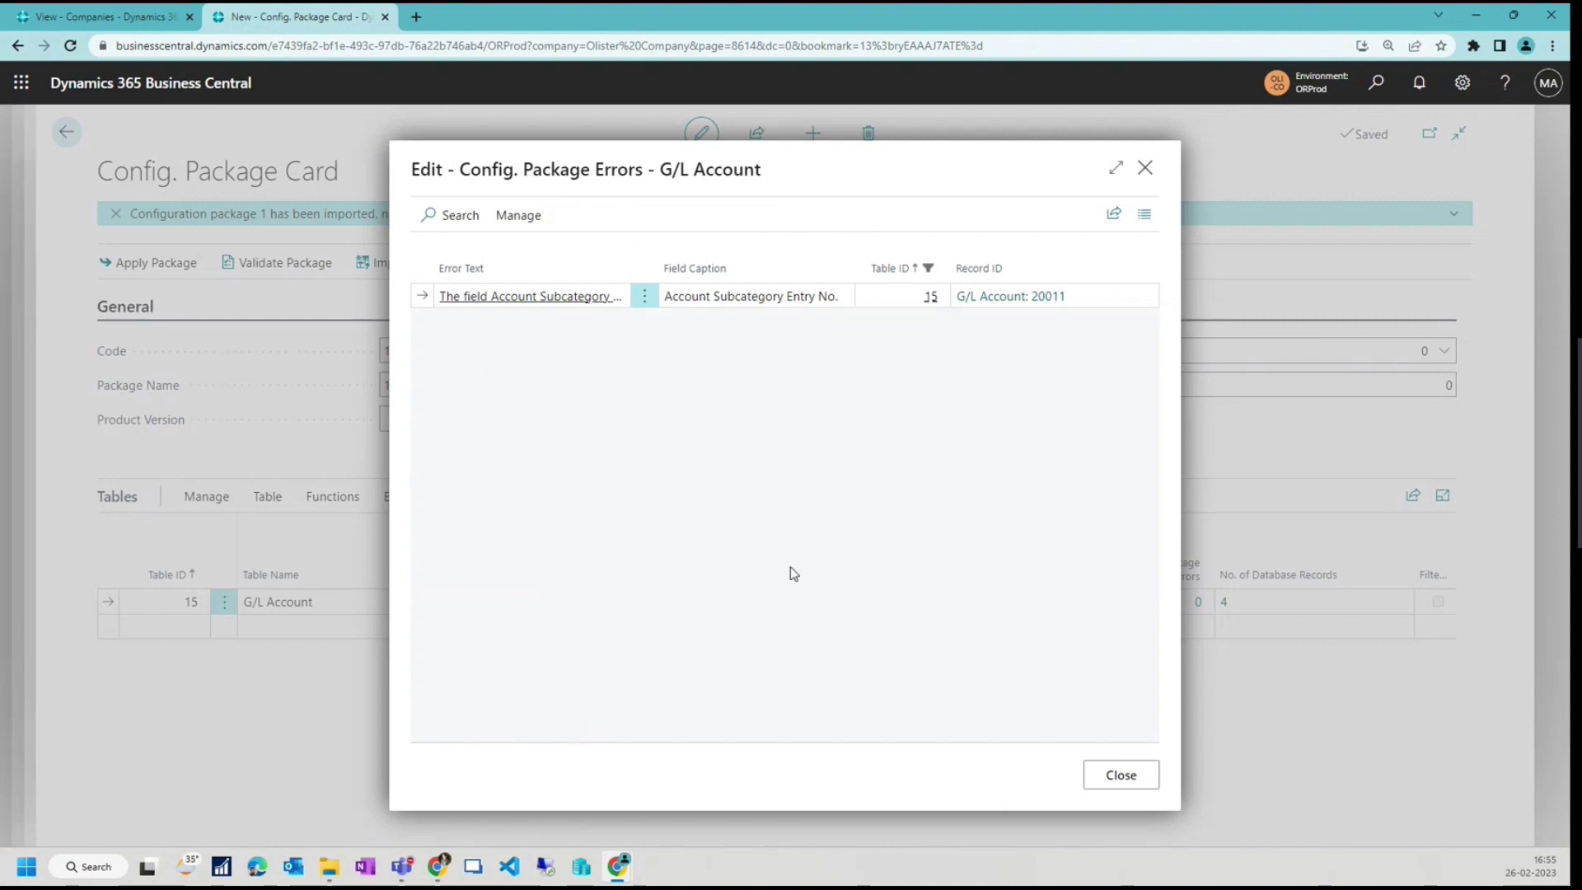
{"action": "left_click", "coordinate": [1108, 775]}
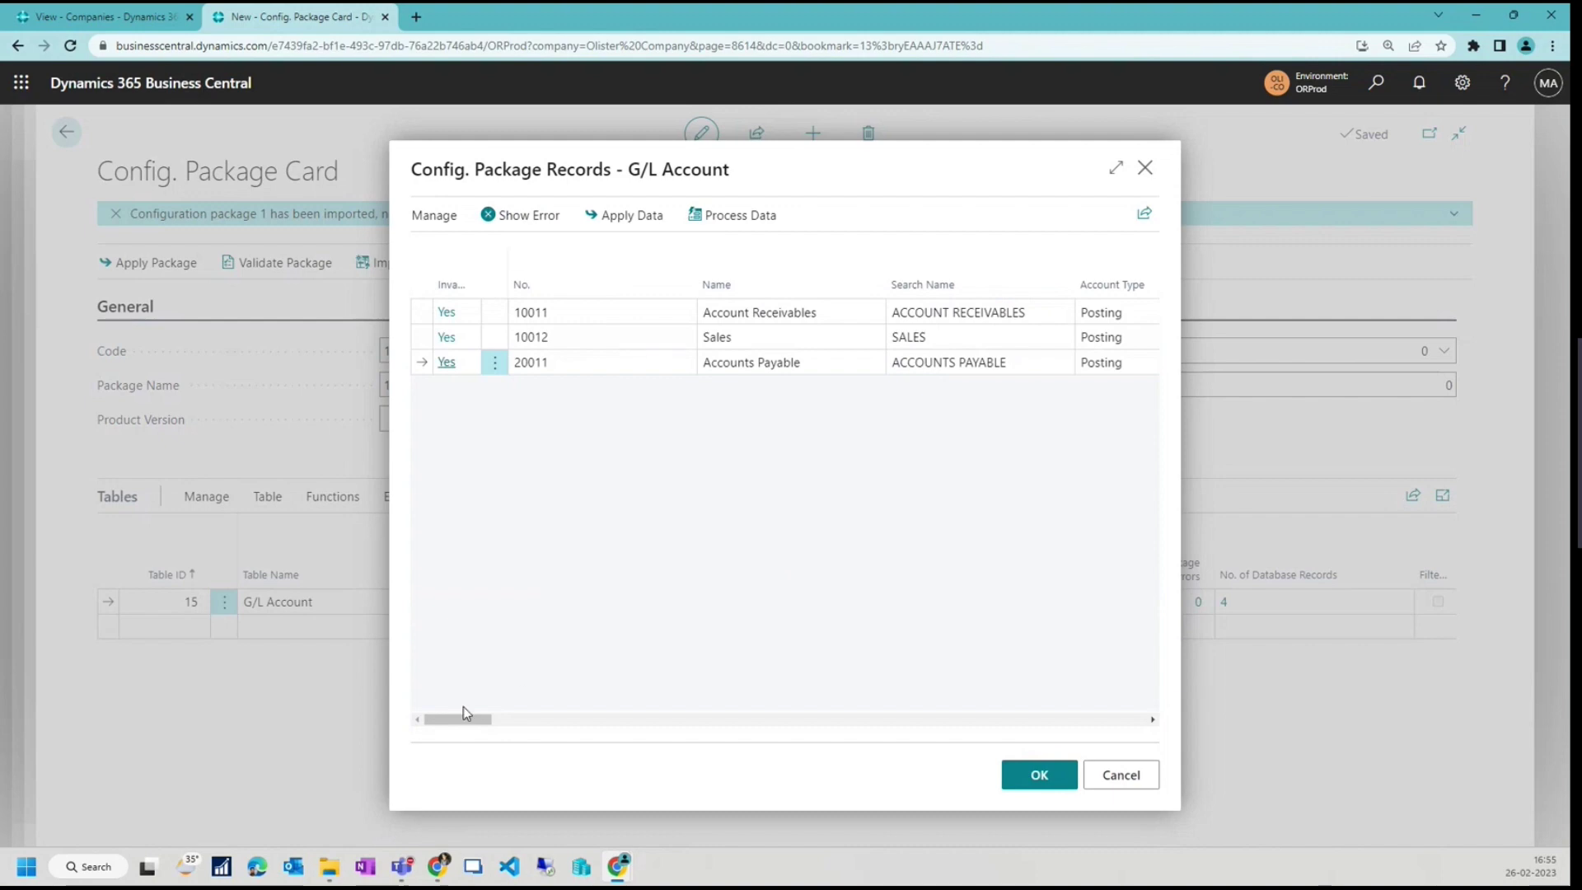
Clear the subcategory entries 47, 6 and 49, then enter 49647 for the first record.
{"action": "left_click_drag", "start_coordinate": [463, 713], "coordinate": [1005, 709]}
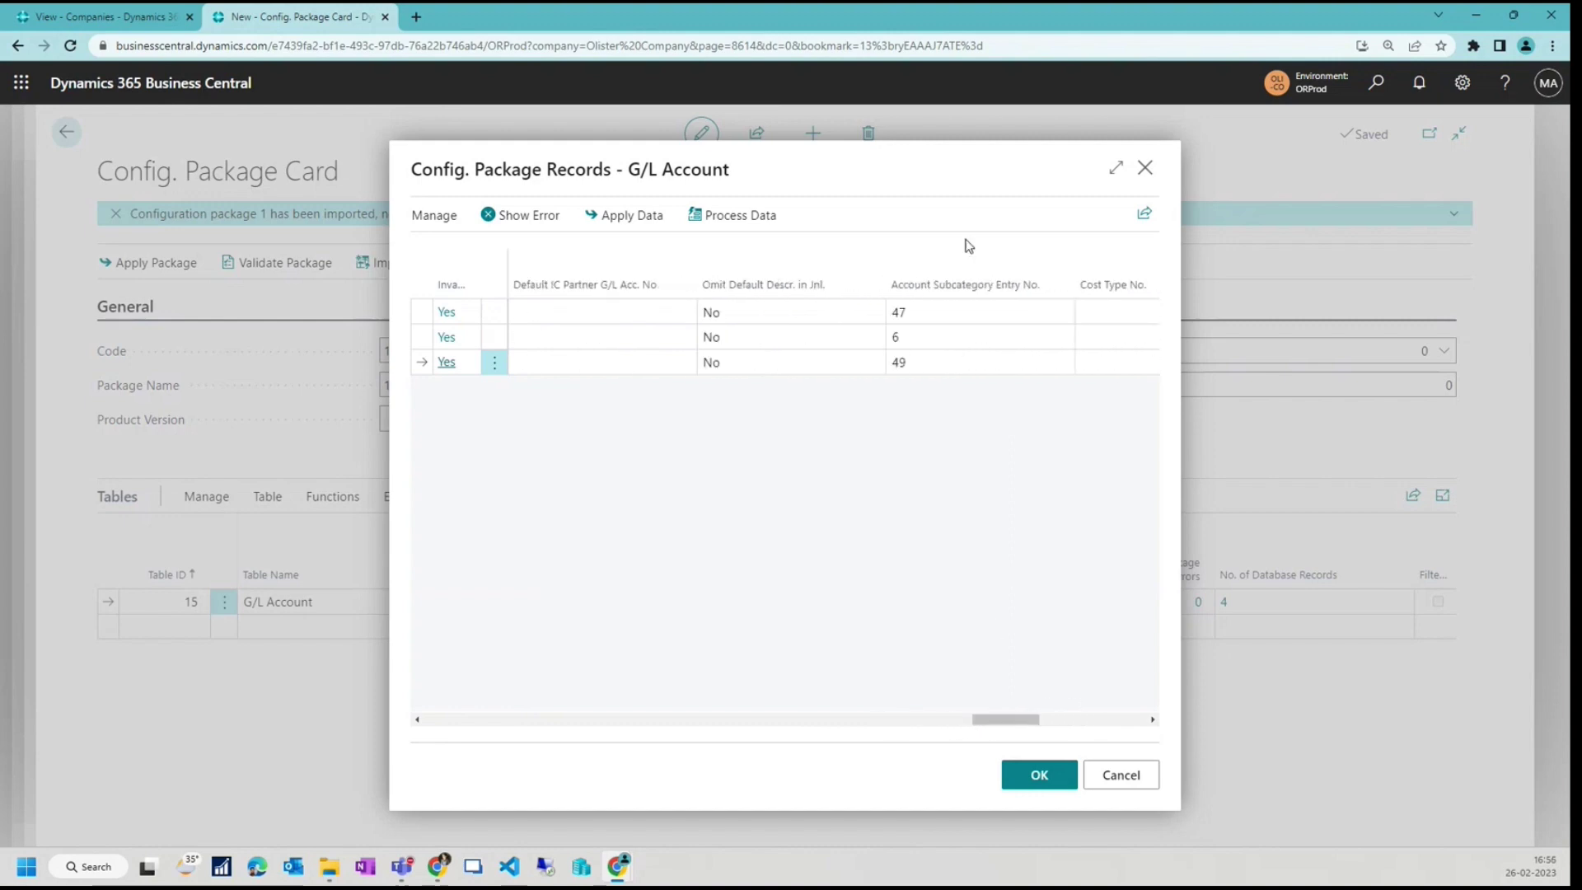
{"action": "left_click", "coordinate": [929, 311]}
{"action": "key", "text": "BackSpace"}
{"action": "left_click", "coordinate": [918, 337]}
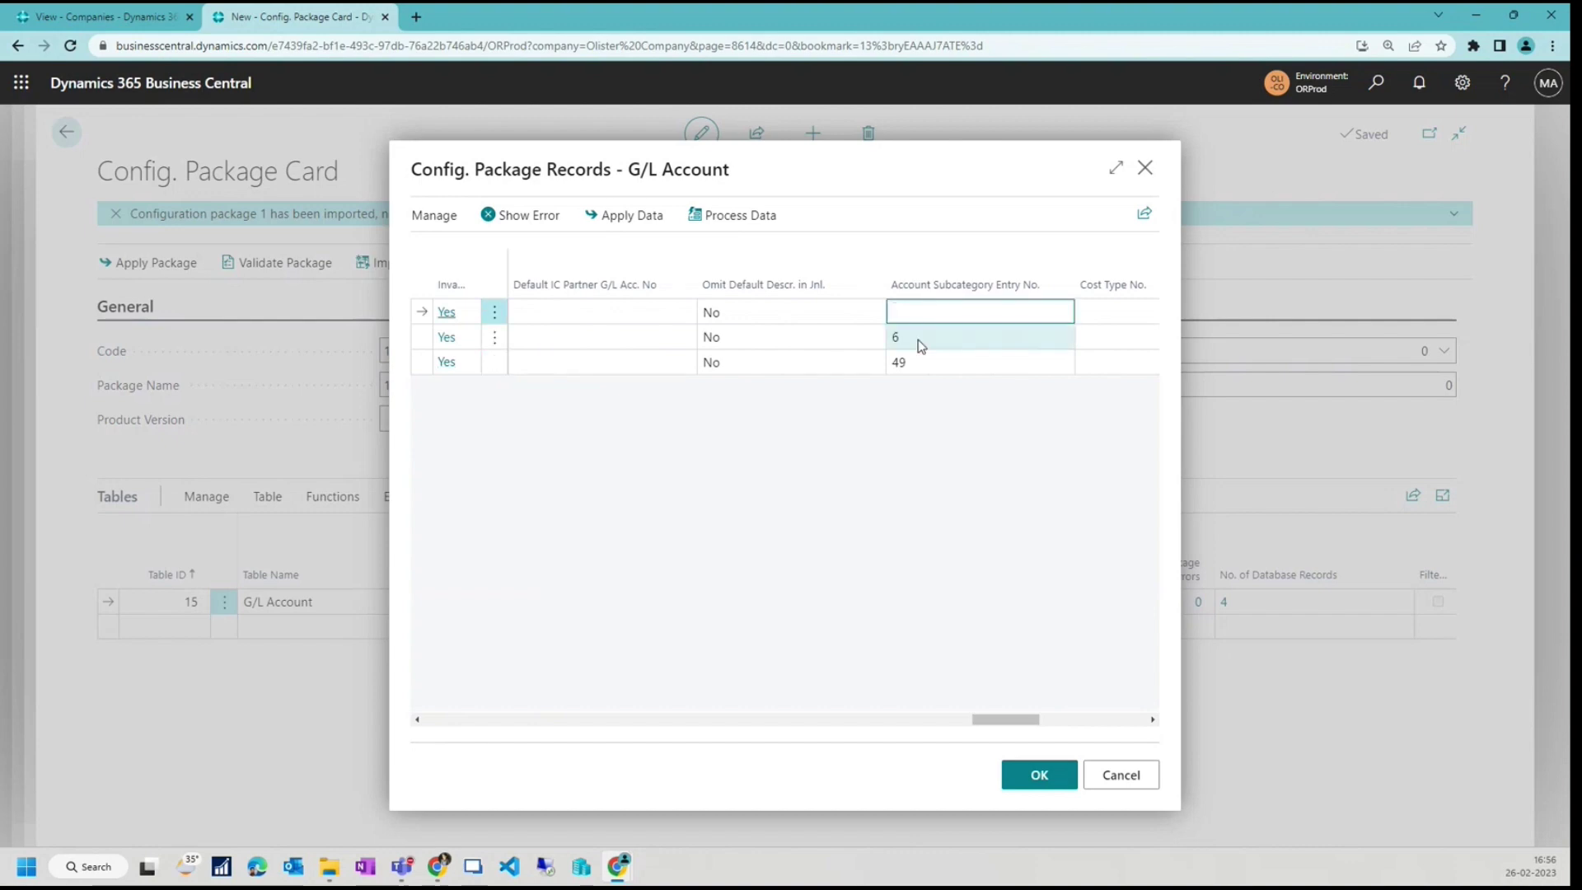
{"action": "key", "text": "BackSpace"}
{"action": "left_click", "coordinate": [918, 362]}
{"action": "key", "text": "BackSpace"}
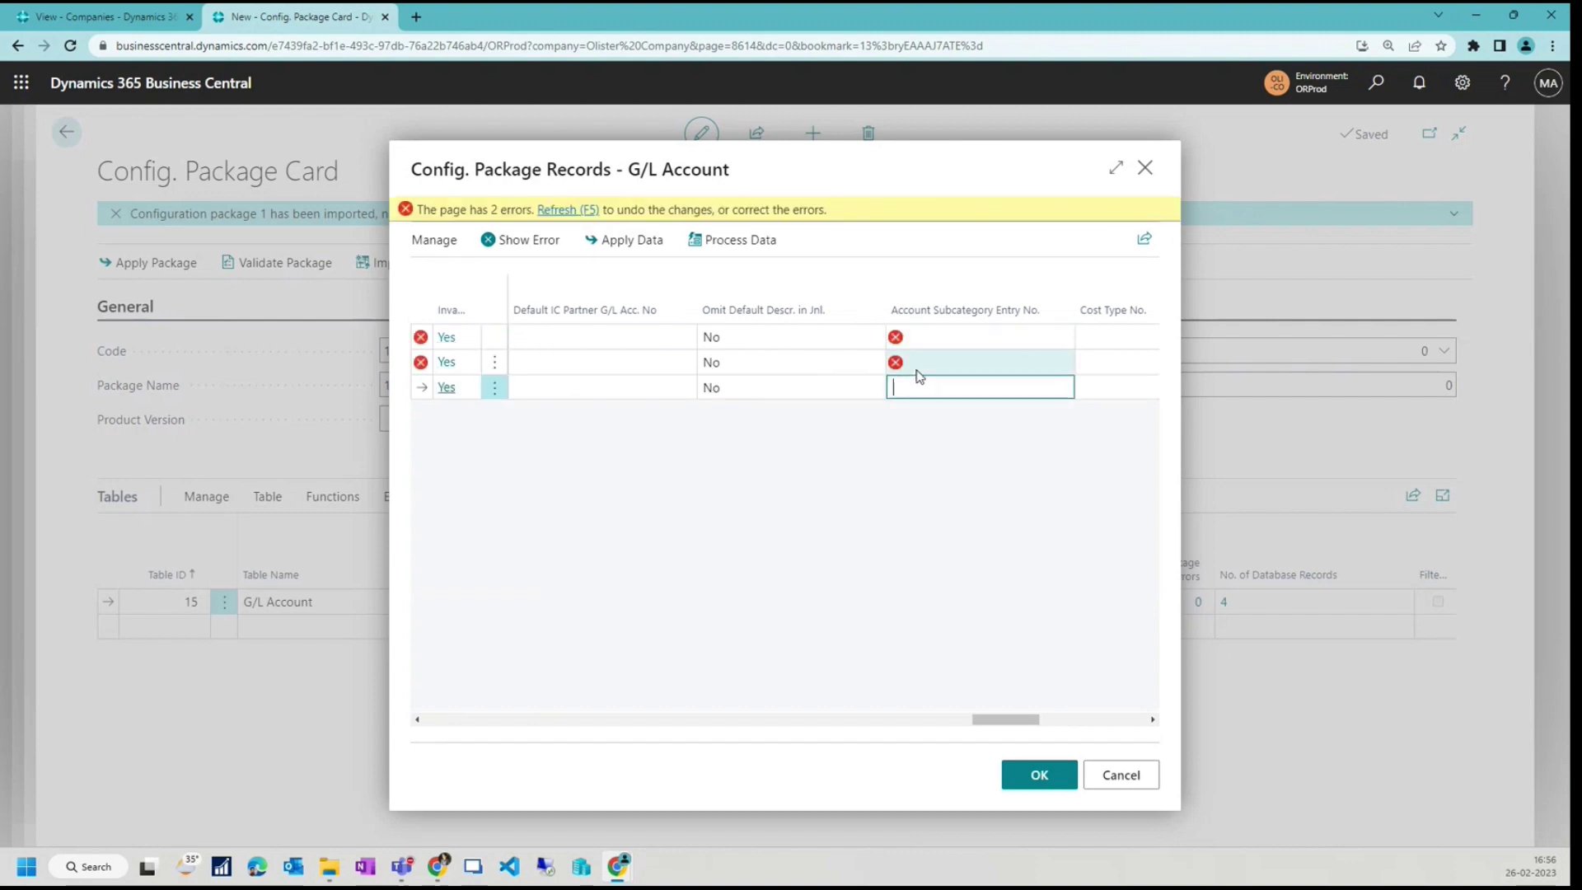
{"action": "left_click", "coordinate": [924, 338]}
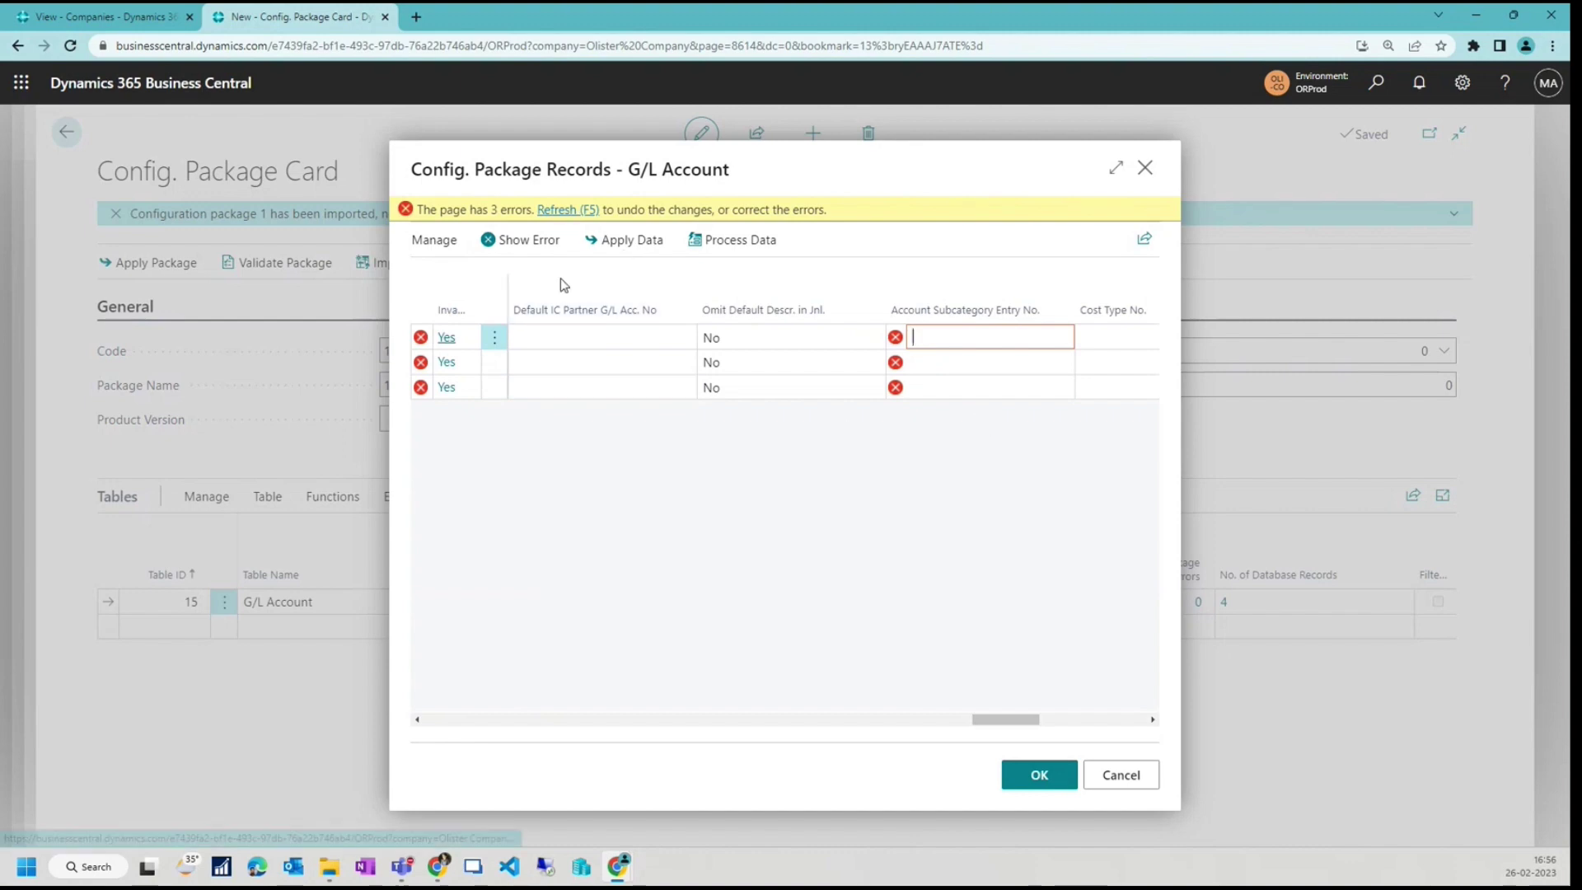
{"action": "type", "text": "49647"}
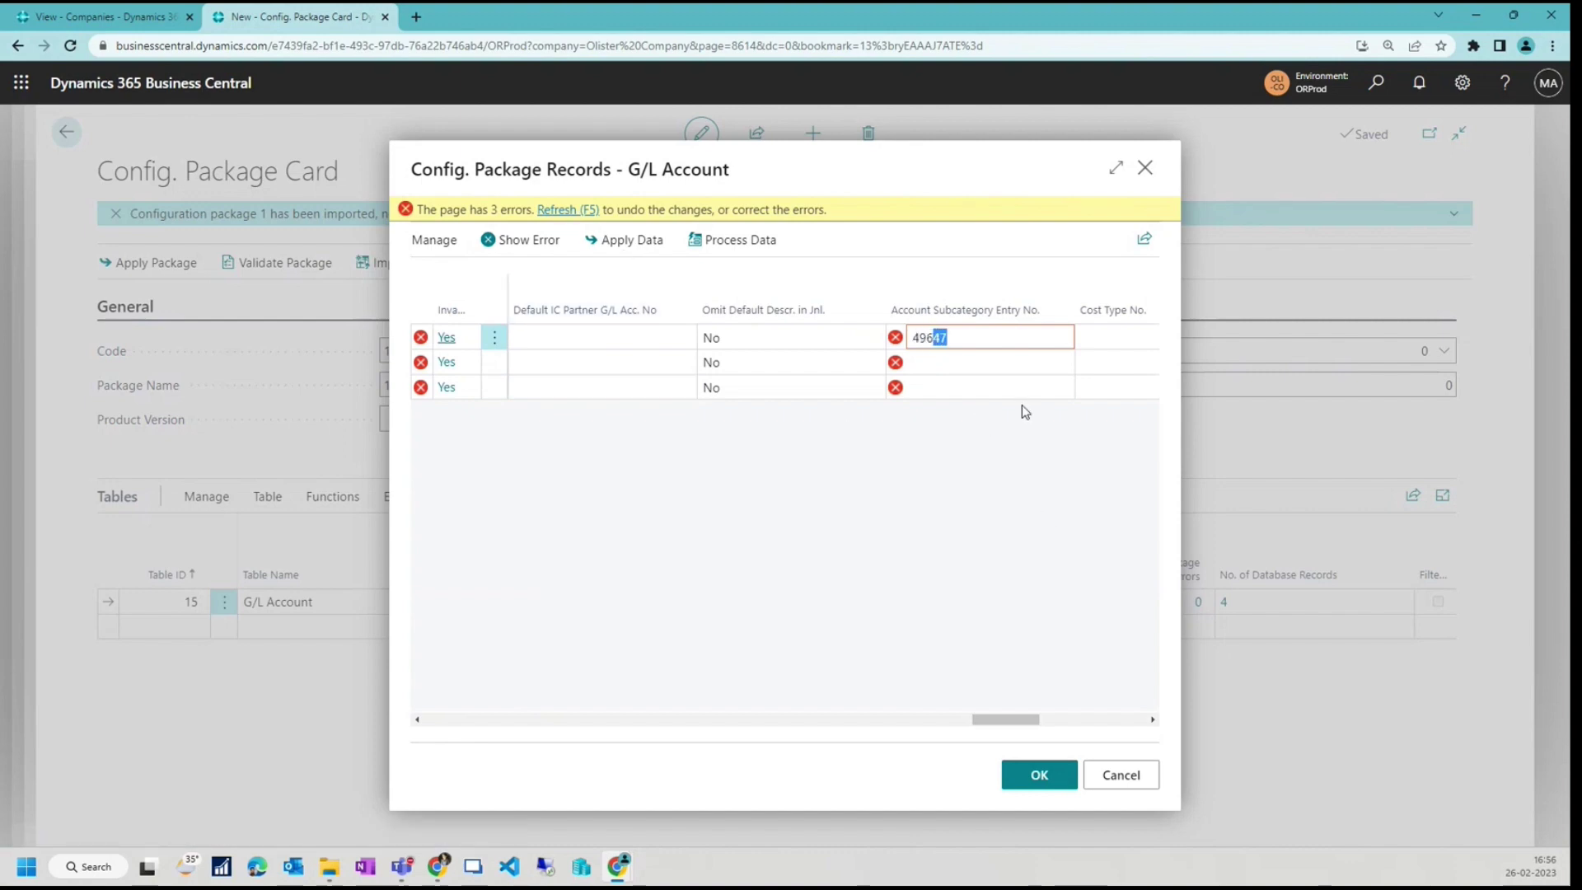
{"action": "left_click", "coordinate": [1007, 387]}
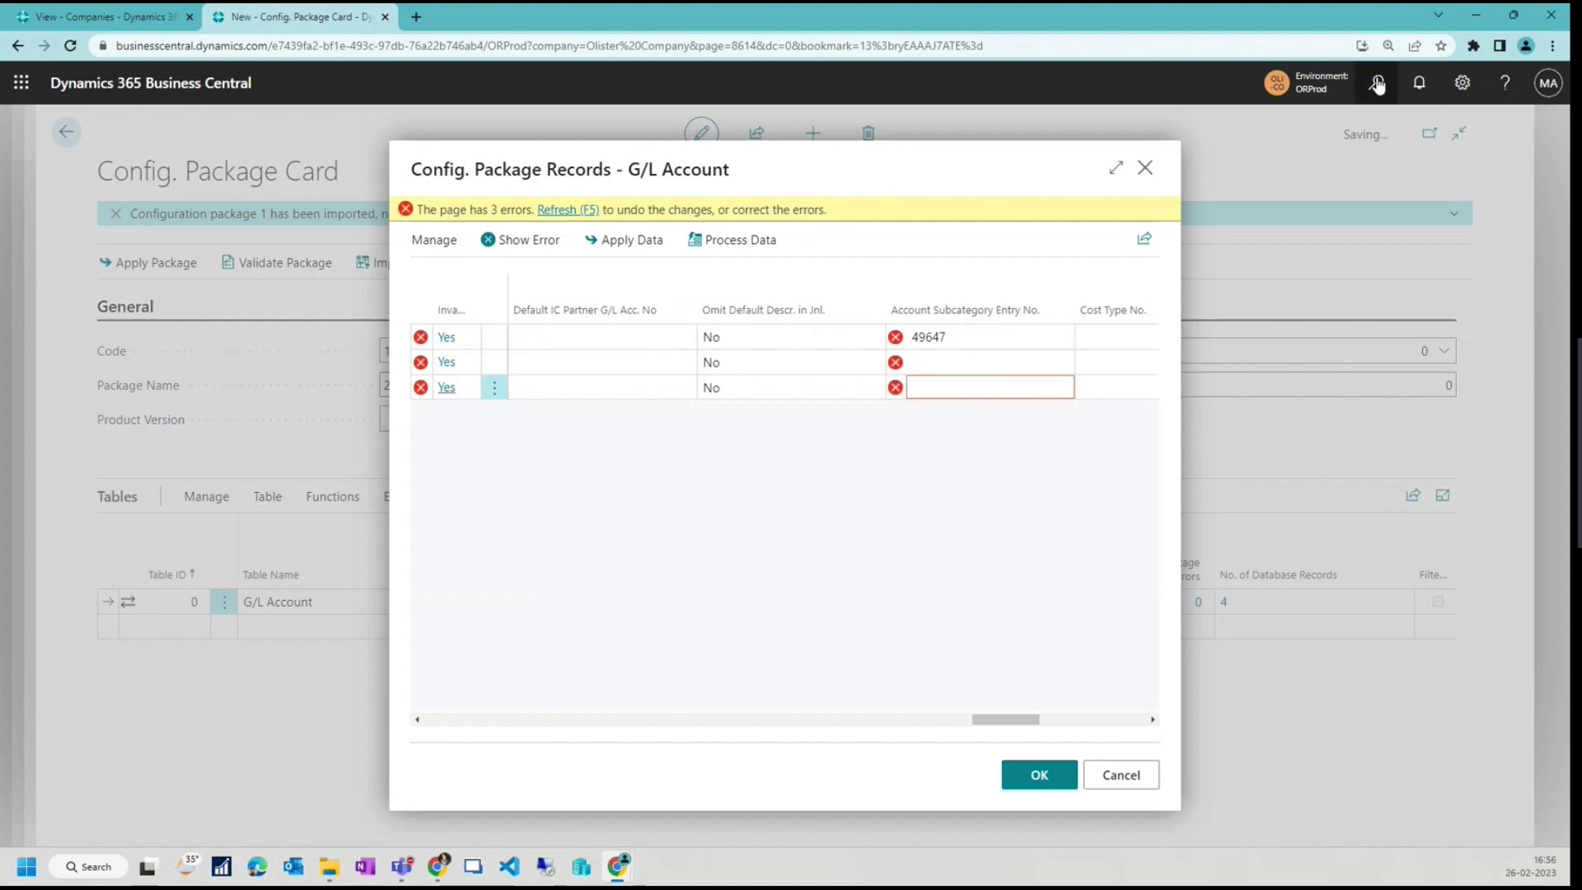
{"action": "left_click", "coordinate": [1357, 97]}
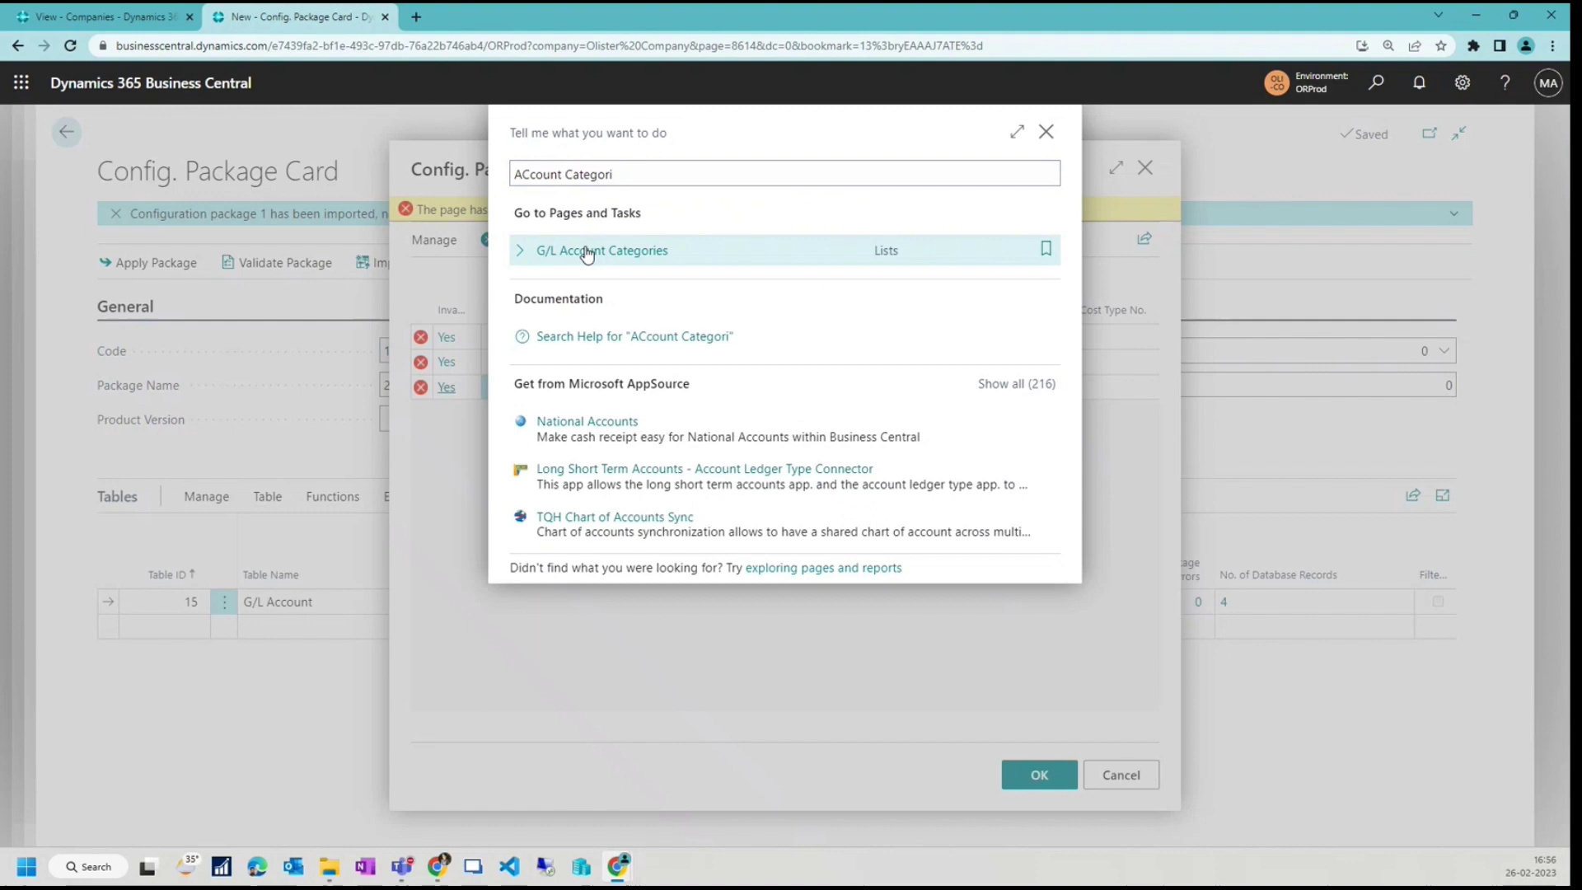
Inspect the Accounts Receivable category's fields in G/L Account Categories, then return to the package records.
{"action": "left_click", "coordinate": [586, 251]}
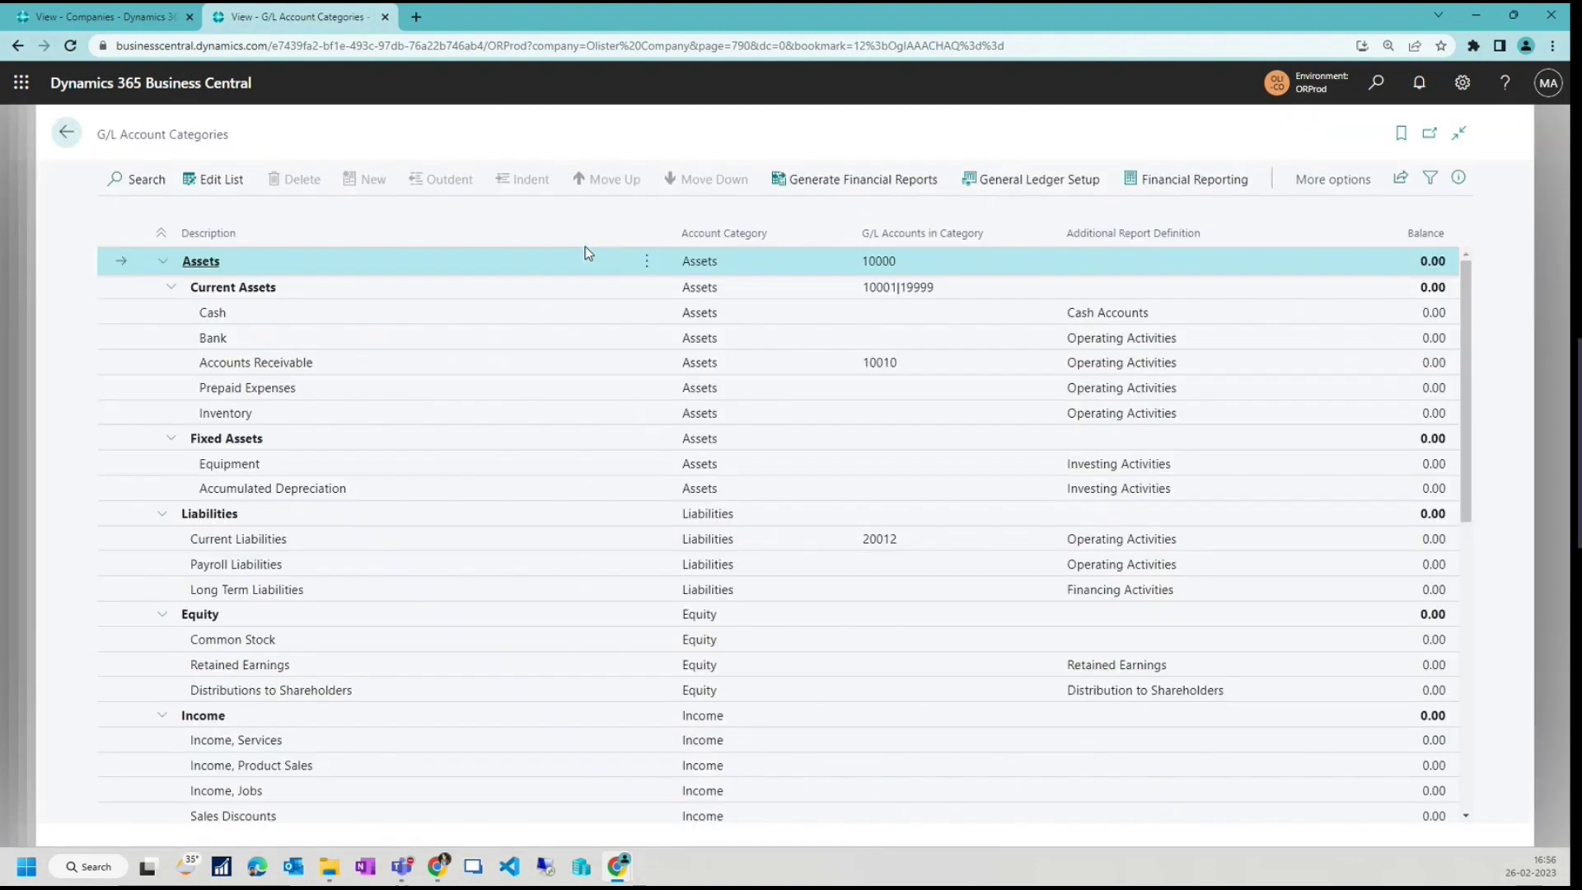
{"action": "scroll", "coordinate": [529, 370], "scroll_direction": "down", "scroll_amount": 2}
{"action": "scroll", "coordinate": [530, 374], "scroll_direction": "up", "scroll_amount": 2}
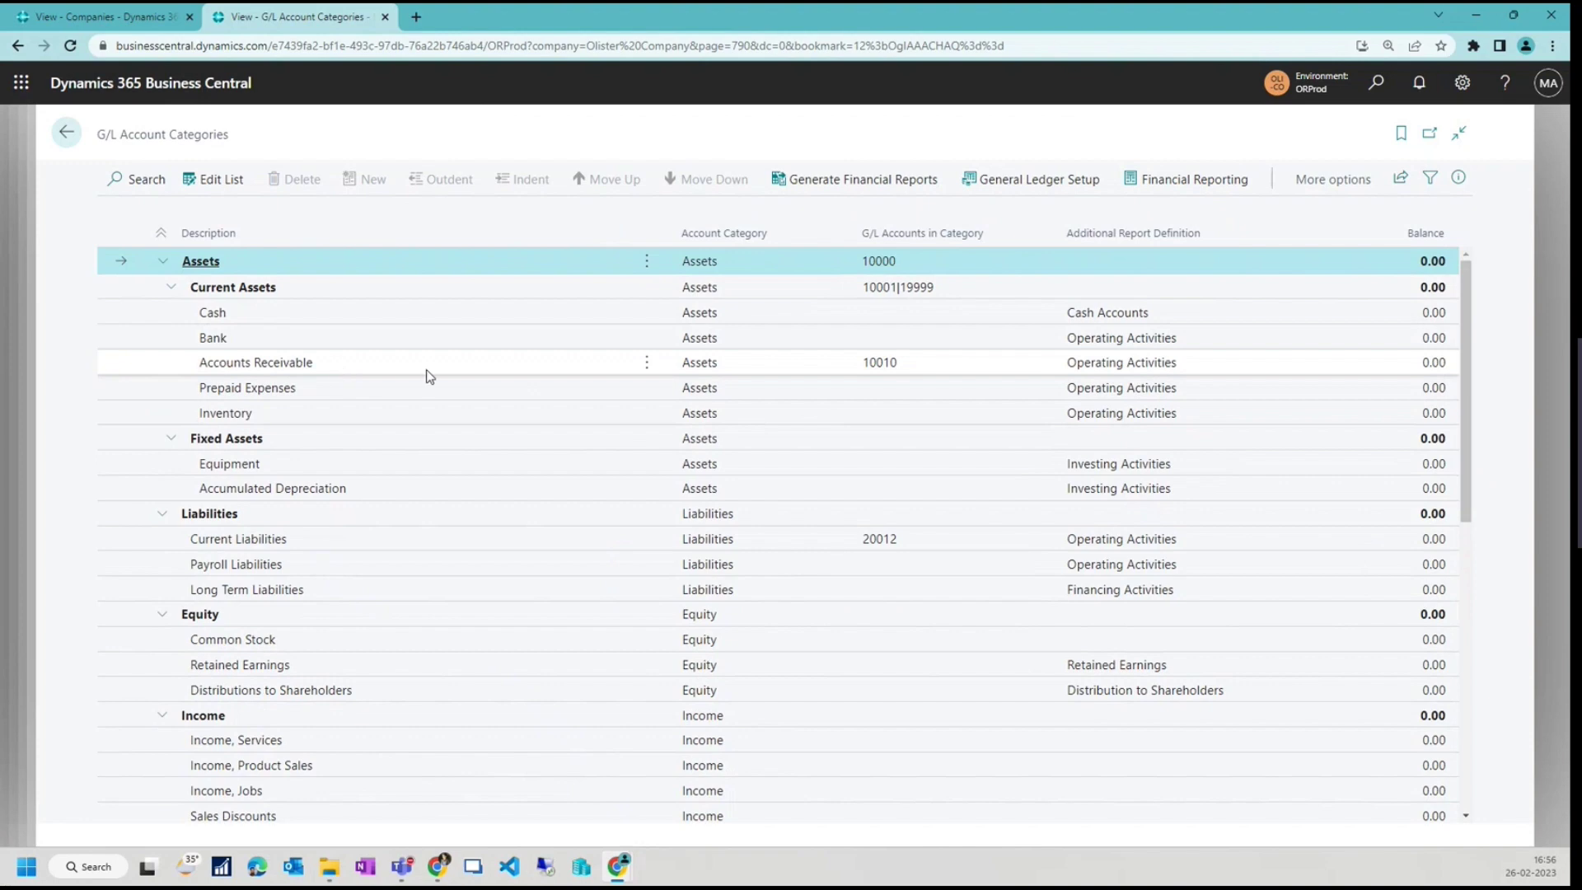
{"action": "left_click", "coordinate": [427, 375]}
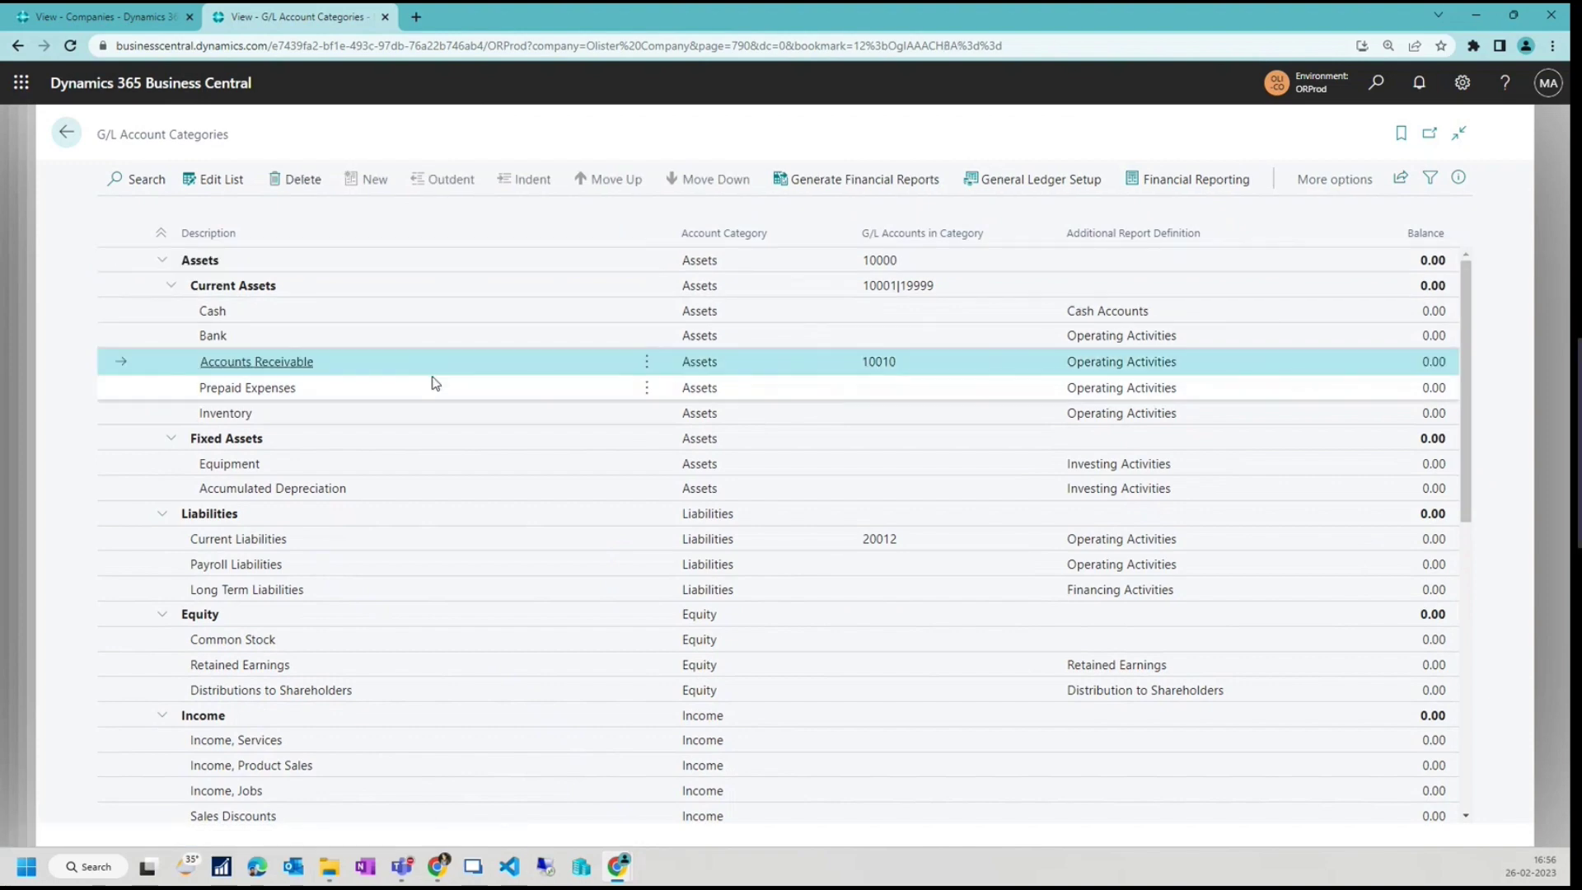
{"action": "key", "text": "ctrl+alt+F1"}
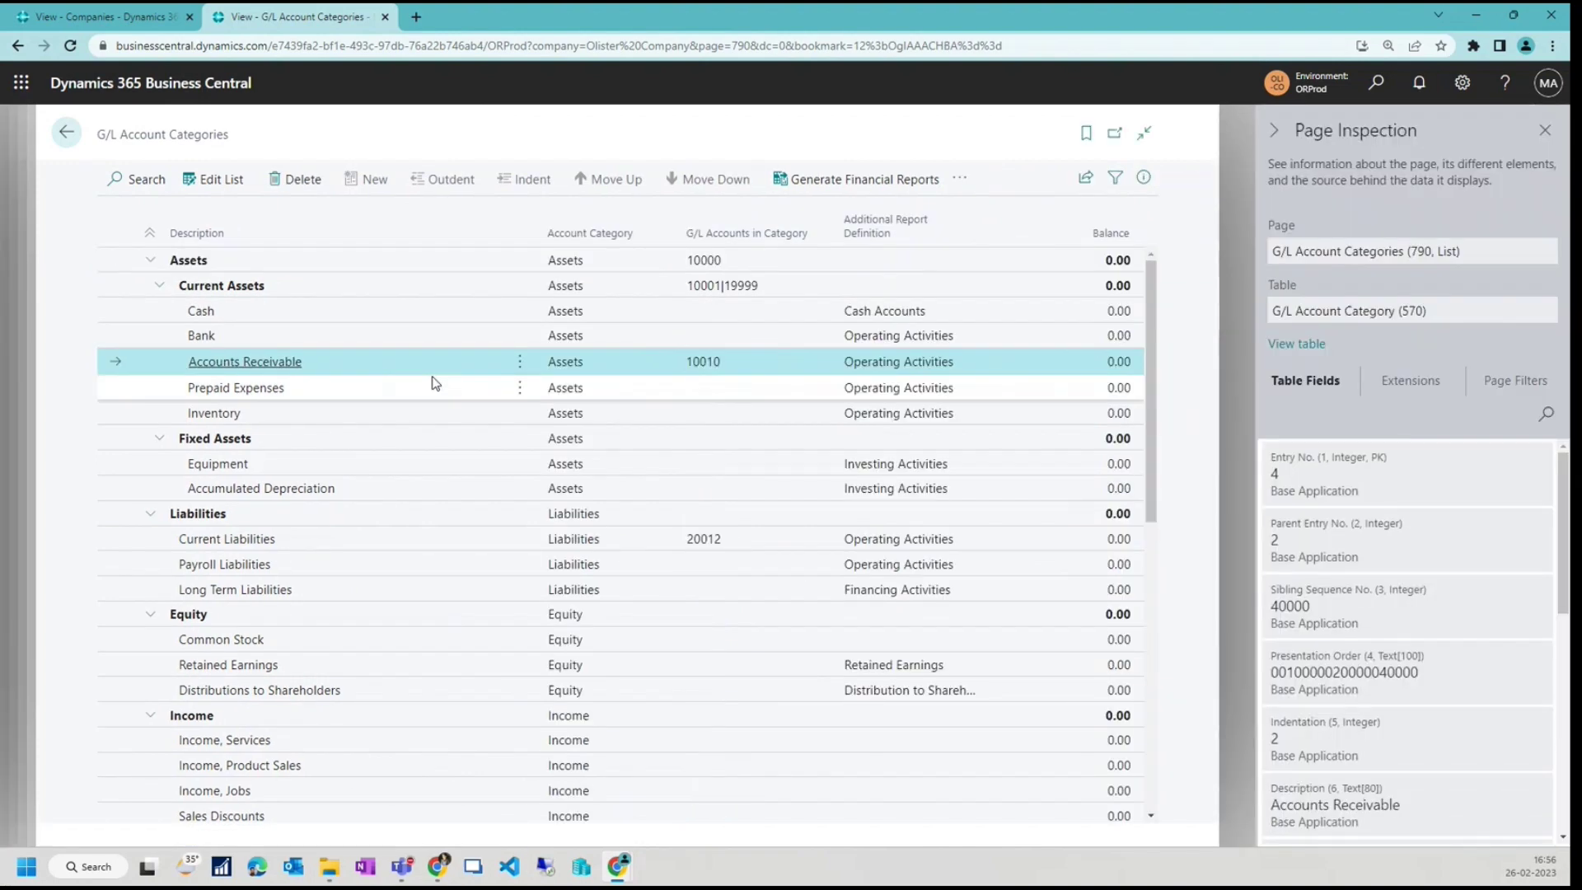
{"action": "left_click", "coordinate": [66, 132]}
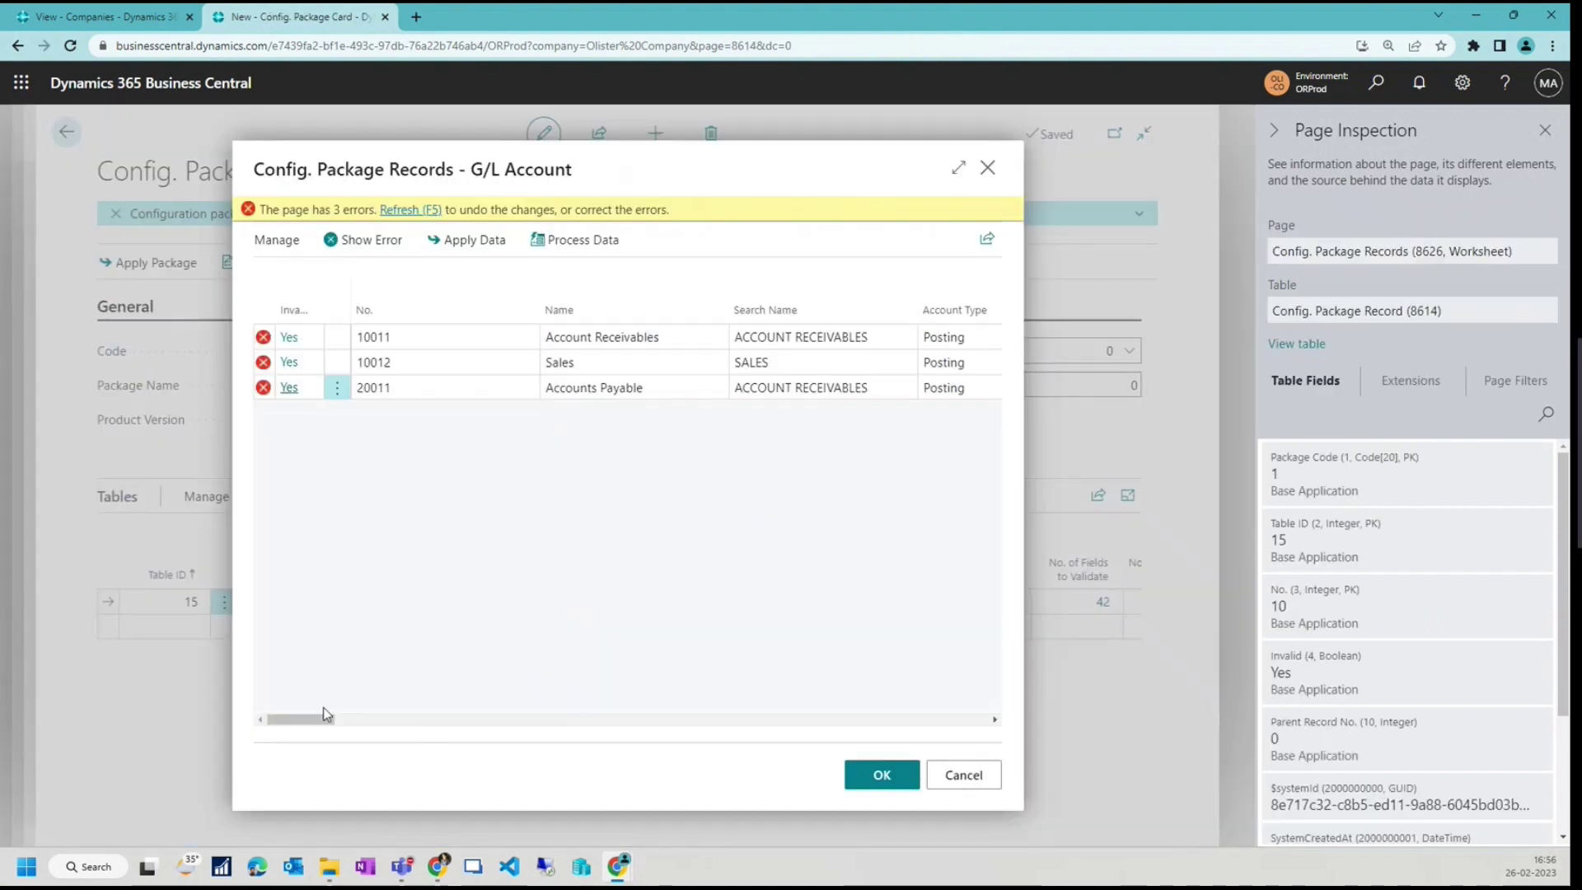
Enter subcategory entry number 4 for all three invalid records.
{"action": "left_click_drag", "start_coordinate": [324, 713], "coordinate": [484, 720]}
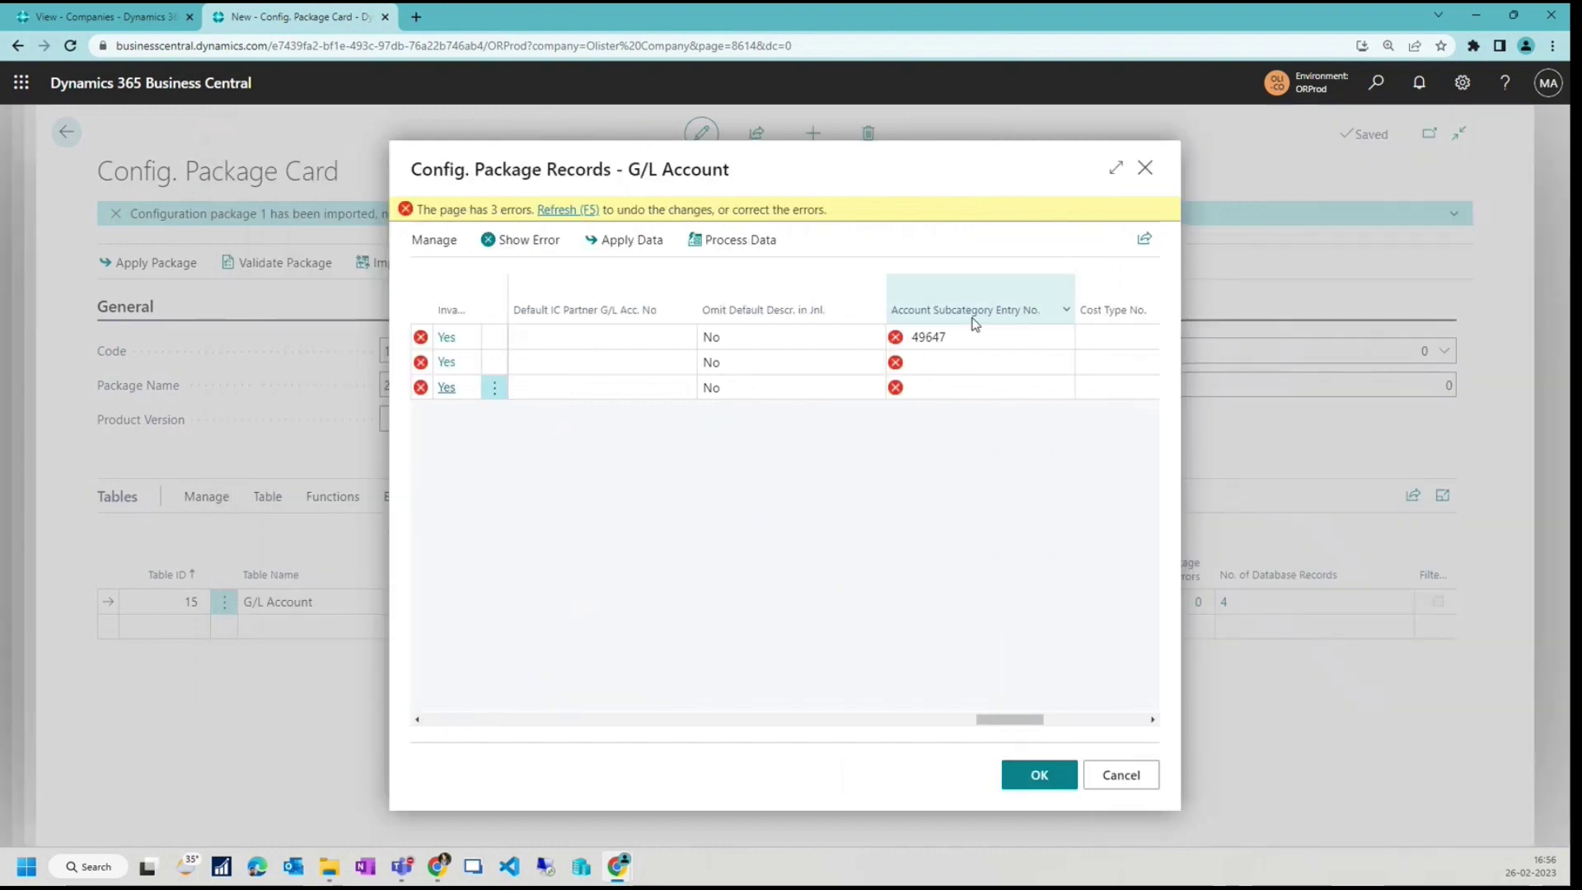
{"action": "left_click", "coordinate": [974, 336]}
{"action": "type", "text": "4"}
{"action": "key", "text": "Down"}
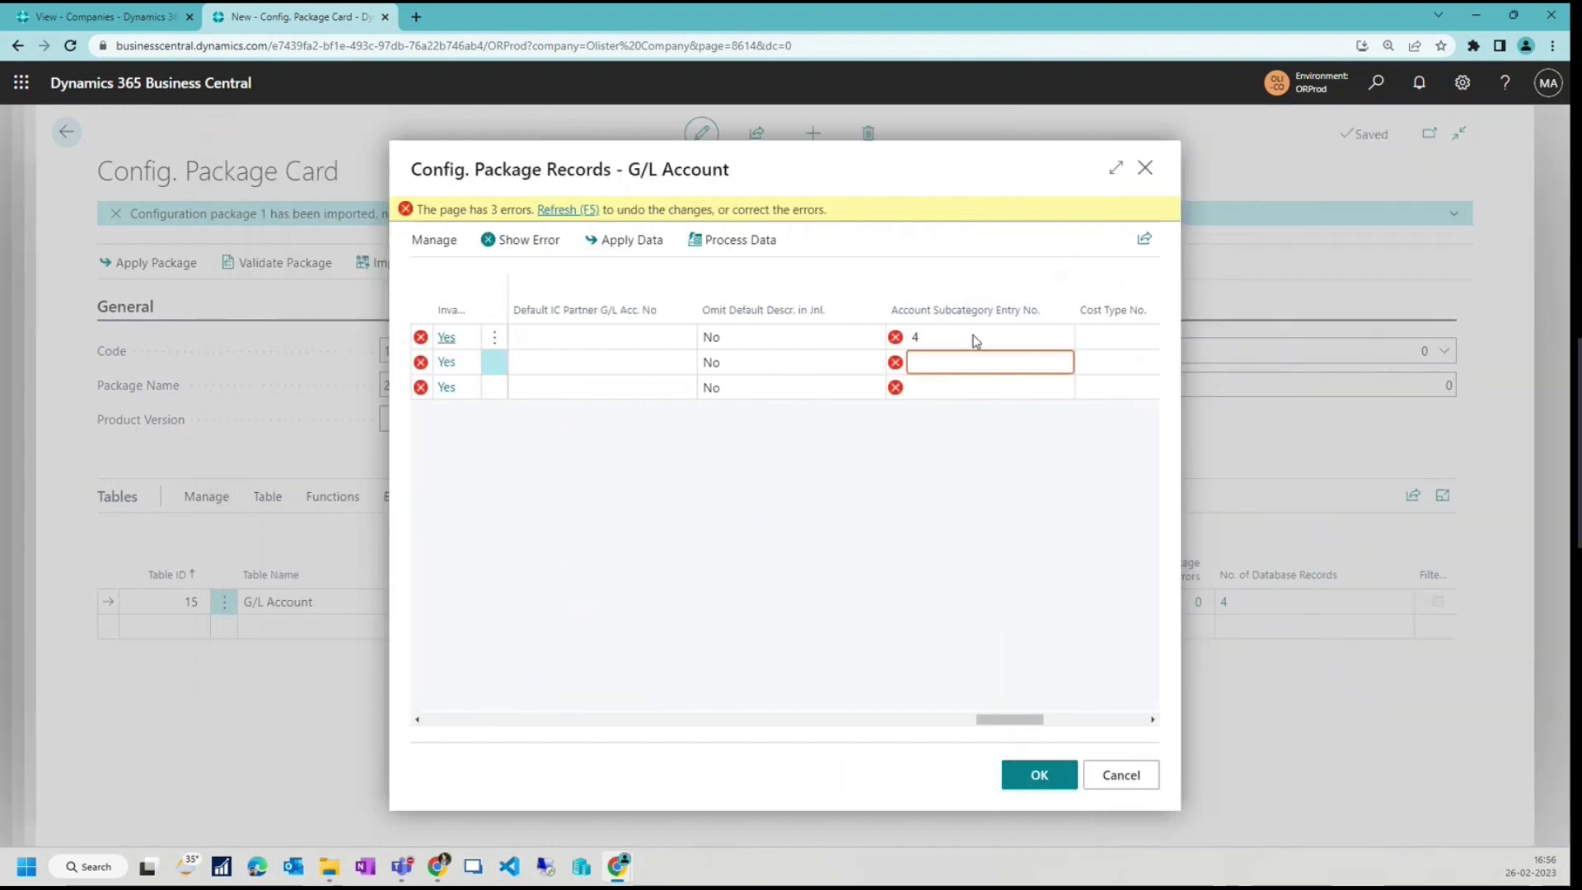
{"action": "type", "text": "4"}
{"action": "key", "text": "Down"}
{"action": "type", "text": "4"}
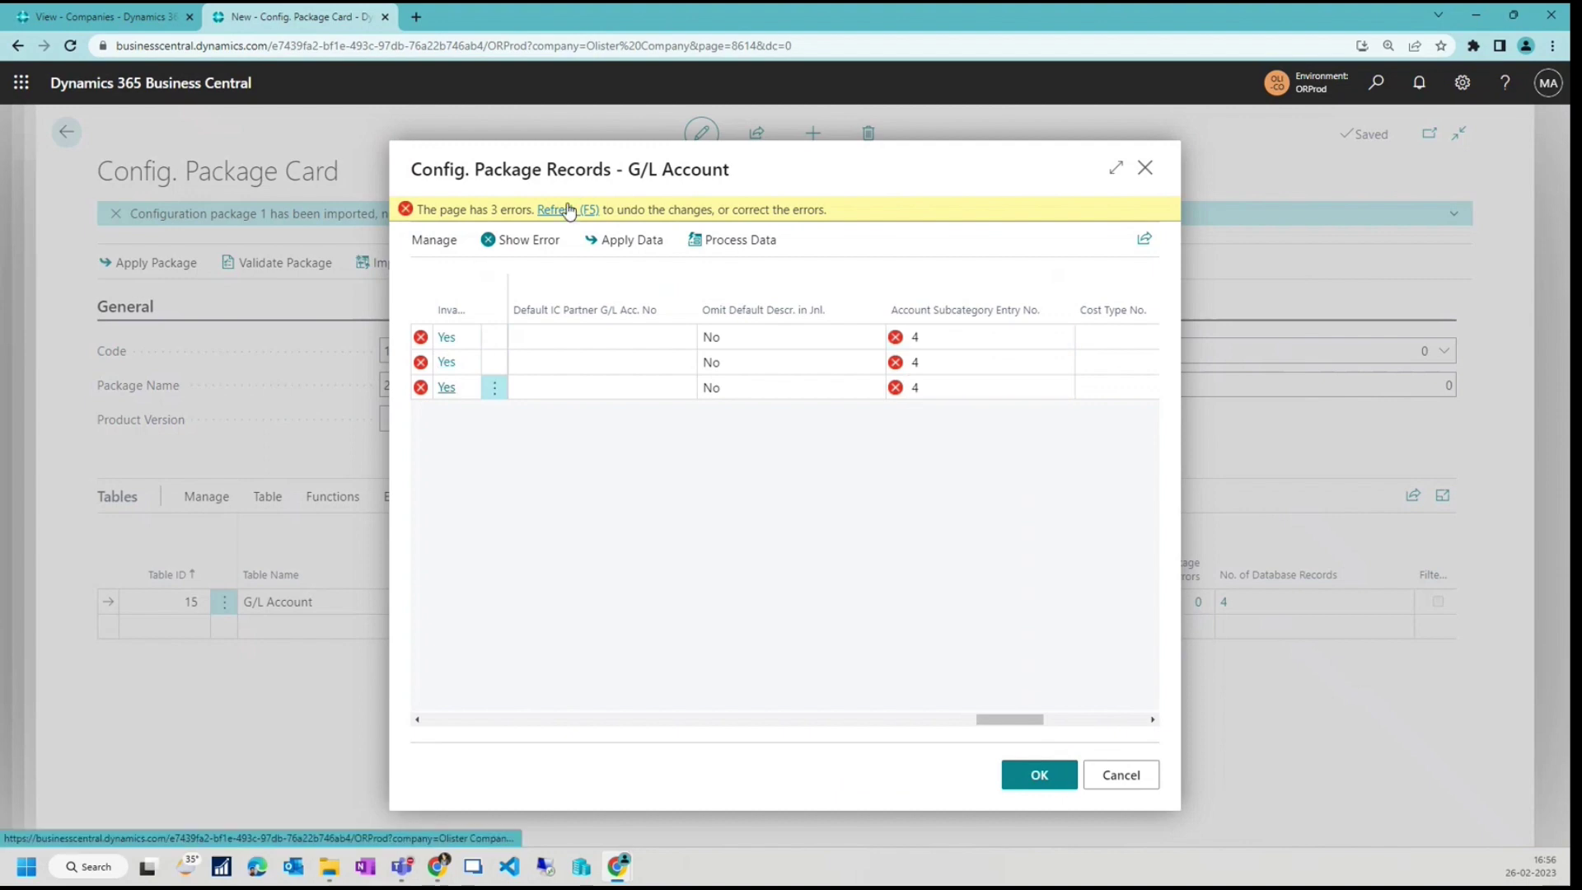
Refresh to restore values 47, 6 and 49, then retry 4 on the first record.
{"action": "left_click", "coordinate": [568, 210]}
{"action": "left_click", "coordinate": [937, 348]}
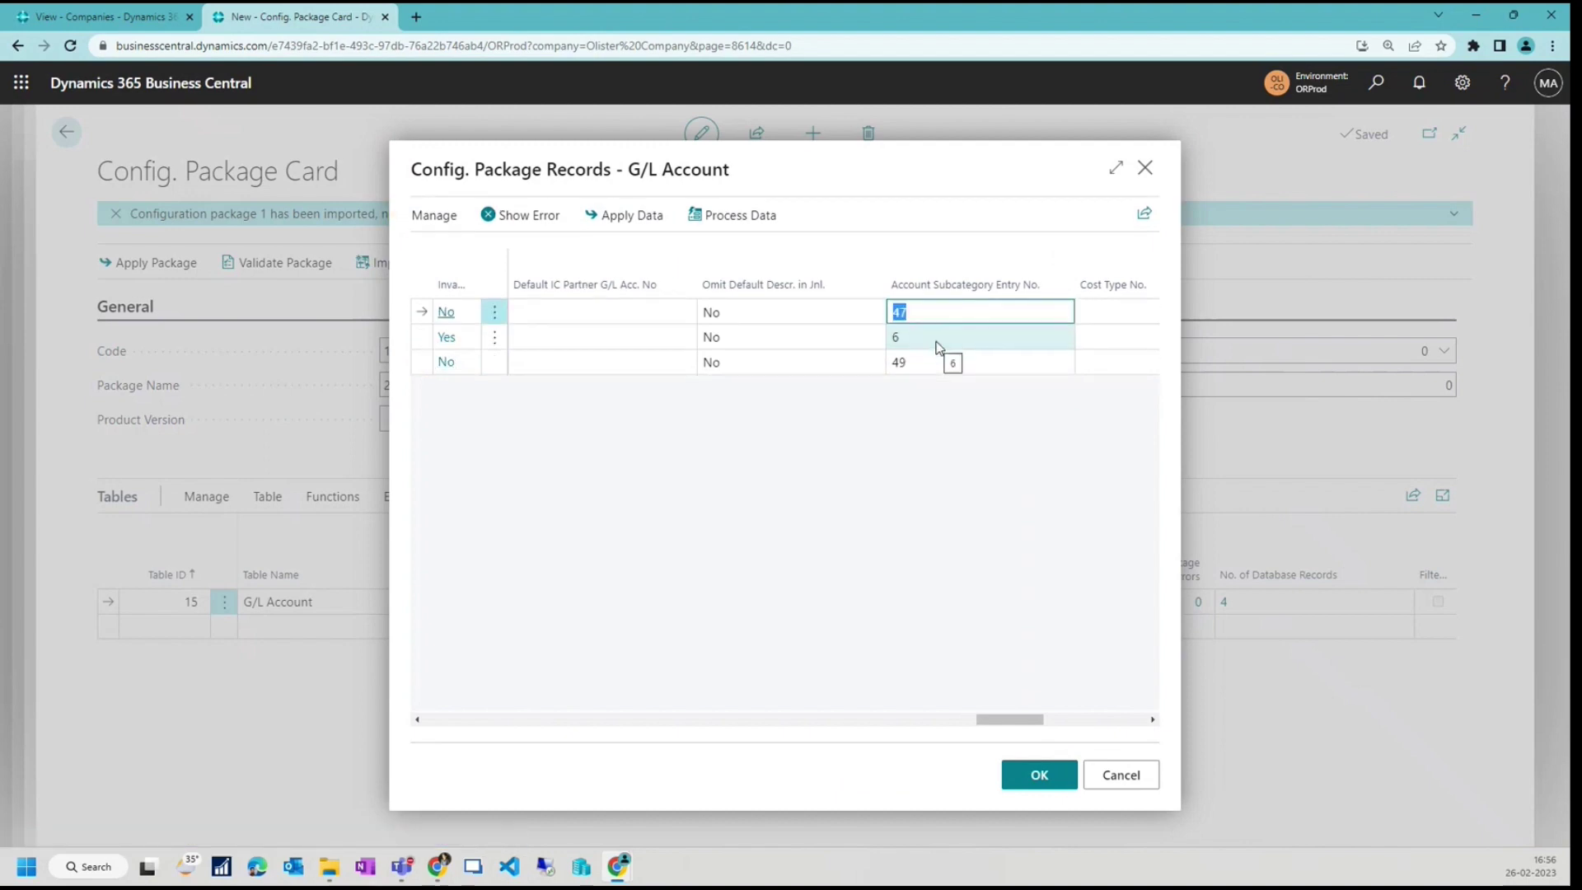
{"action": "type", "text": "4"}
{"action": "left_click", "coordinate": [928, 339]}
{"action": "mouse_move", "coordinate": [926, 339]}
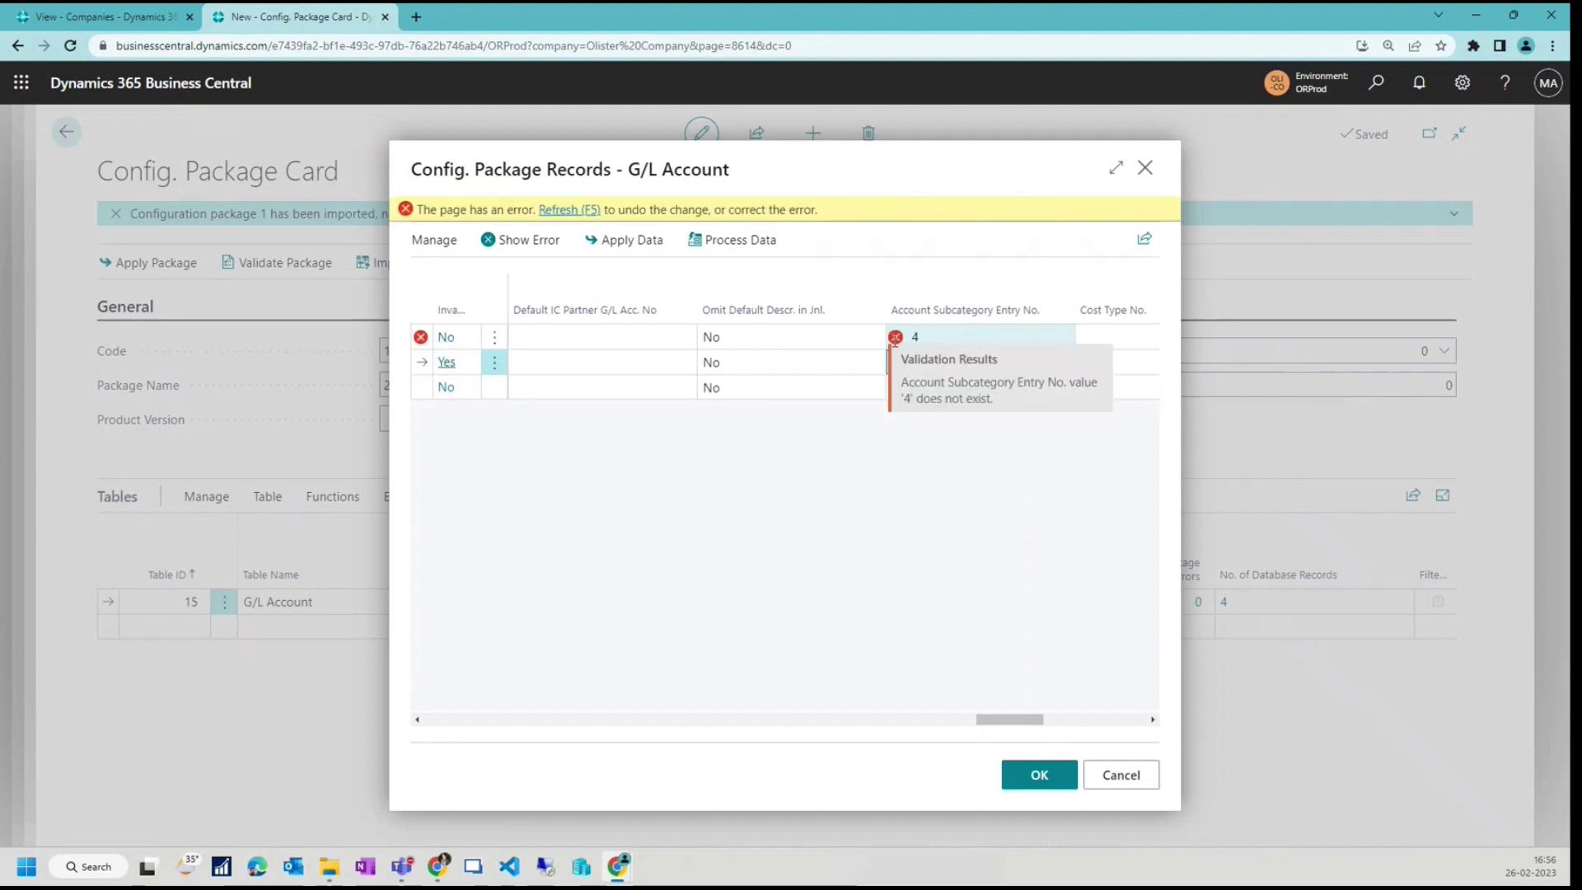
{"action": "left_click", "coordinate": [906, 338]}
{"action": "key", "text": "Tab"}
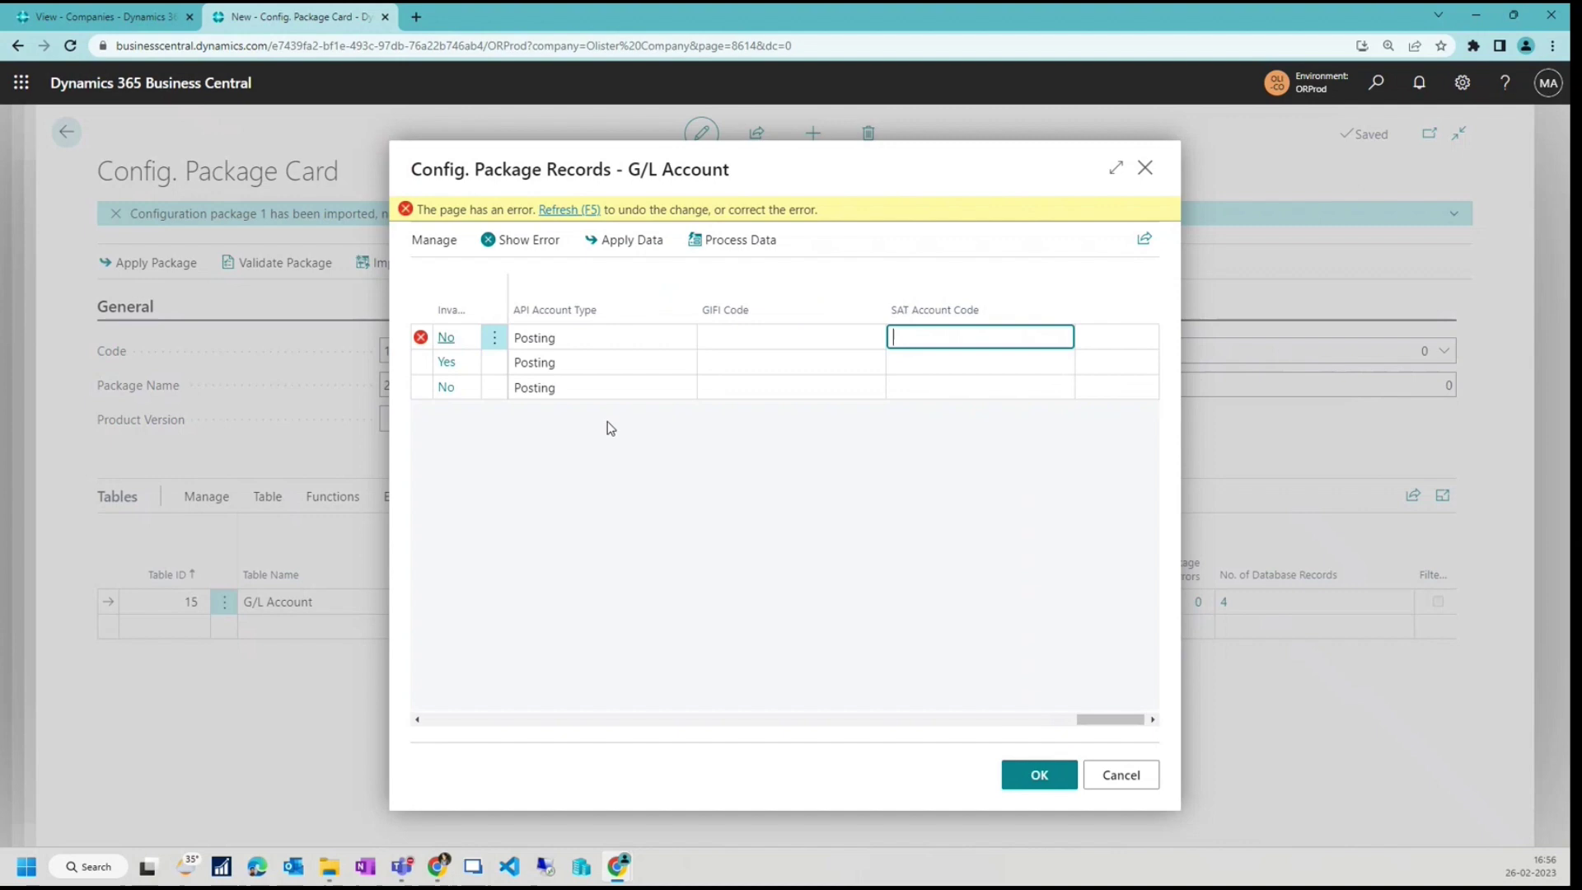
Reopen the G/L Account package records and check the error on Sales record 10012.
{"action": "key", "text": "Escape"}
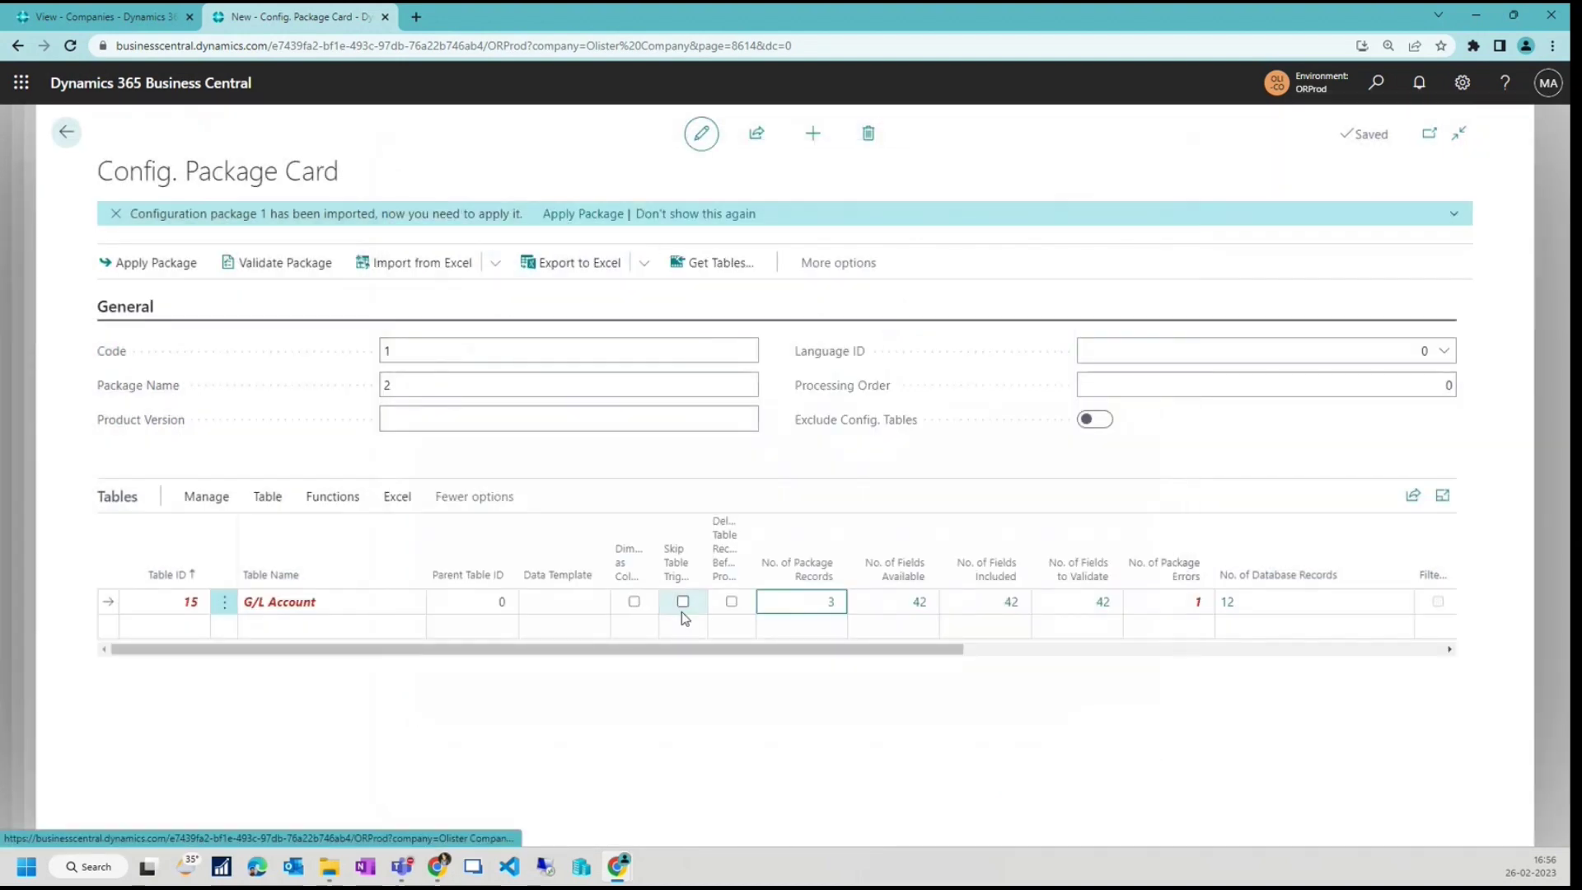
{"action": "left_click", "coordinate": [829, 602]}
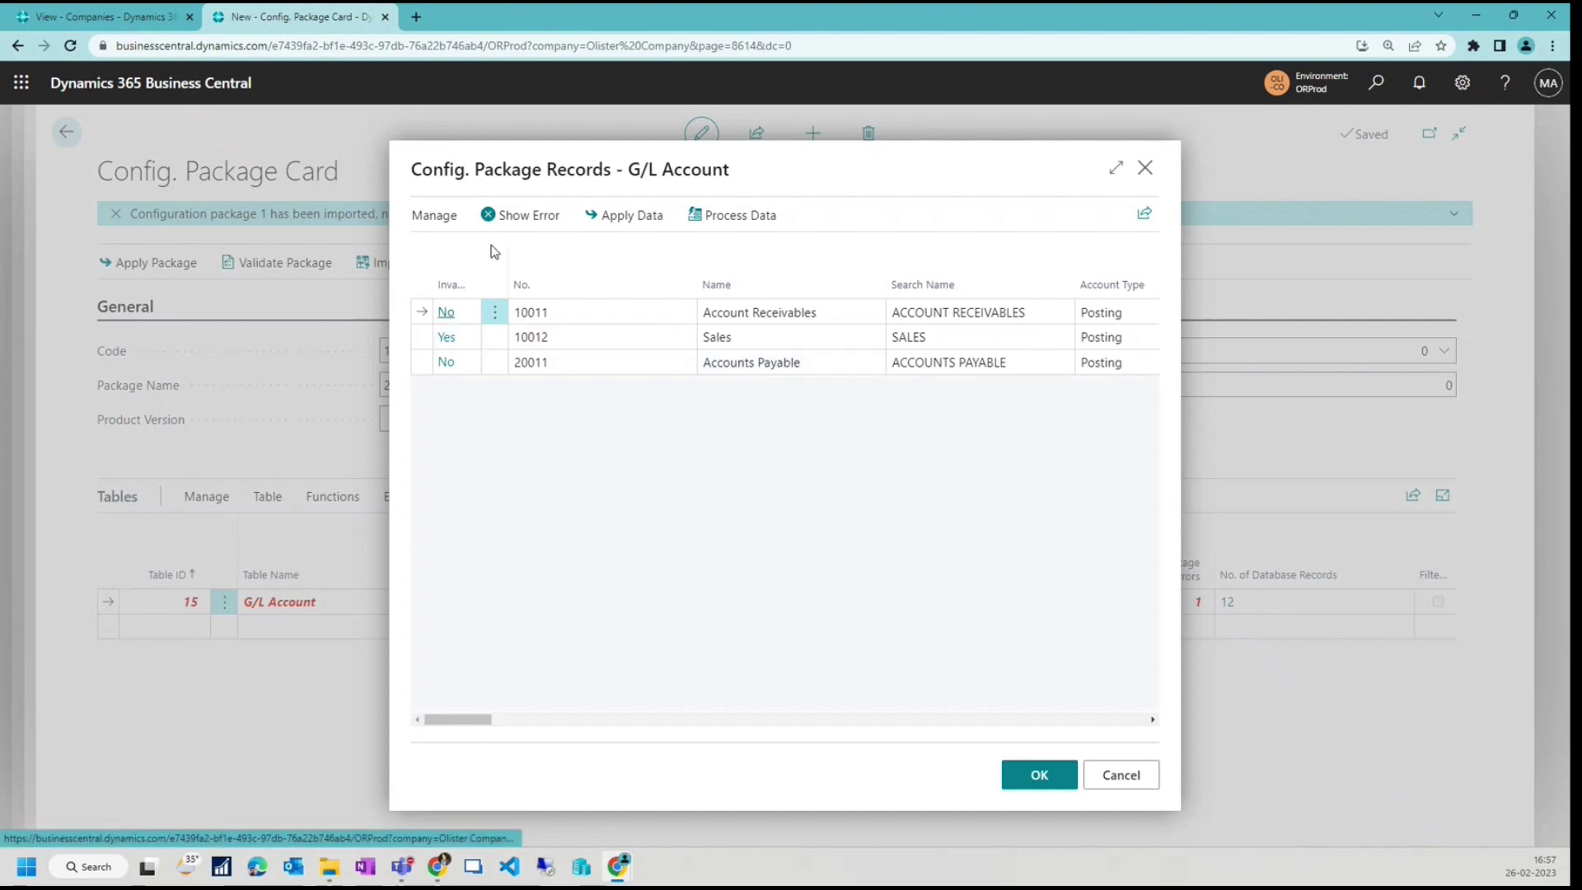
{"action": "left_click", "coordinate": [566, 335]}
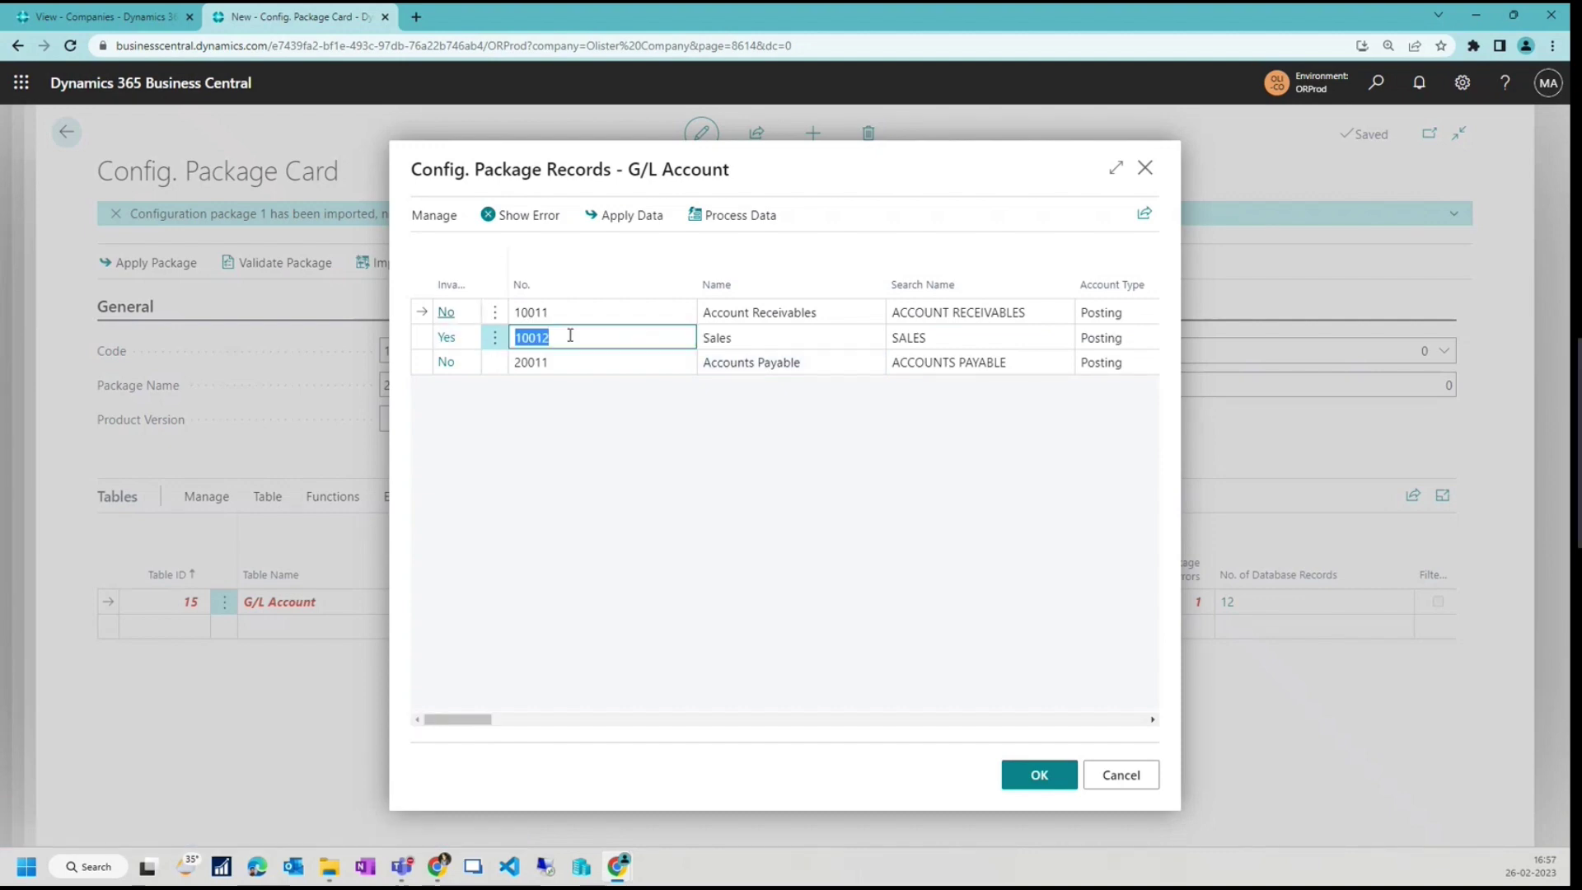
{"action": "left_click", "coordinate": [521, 215]}
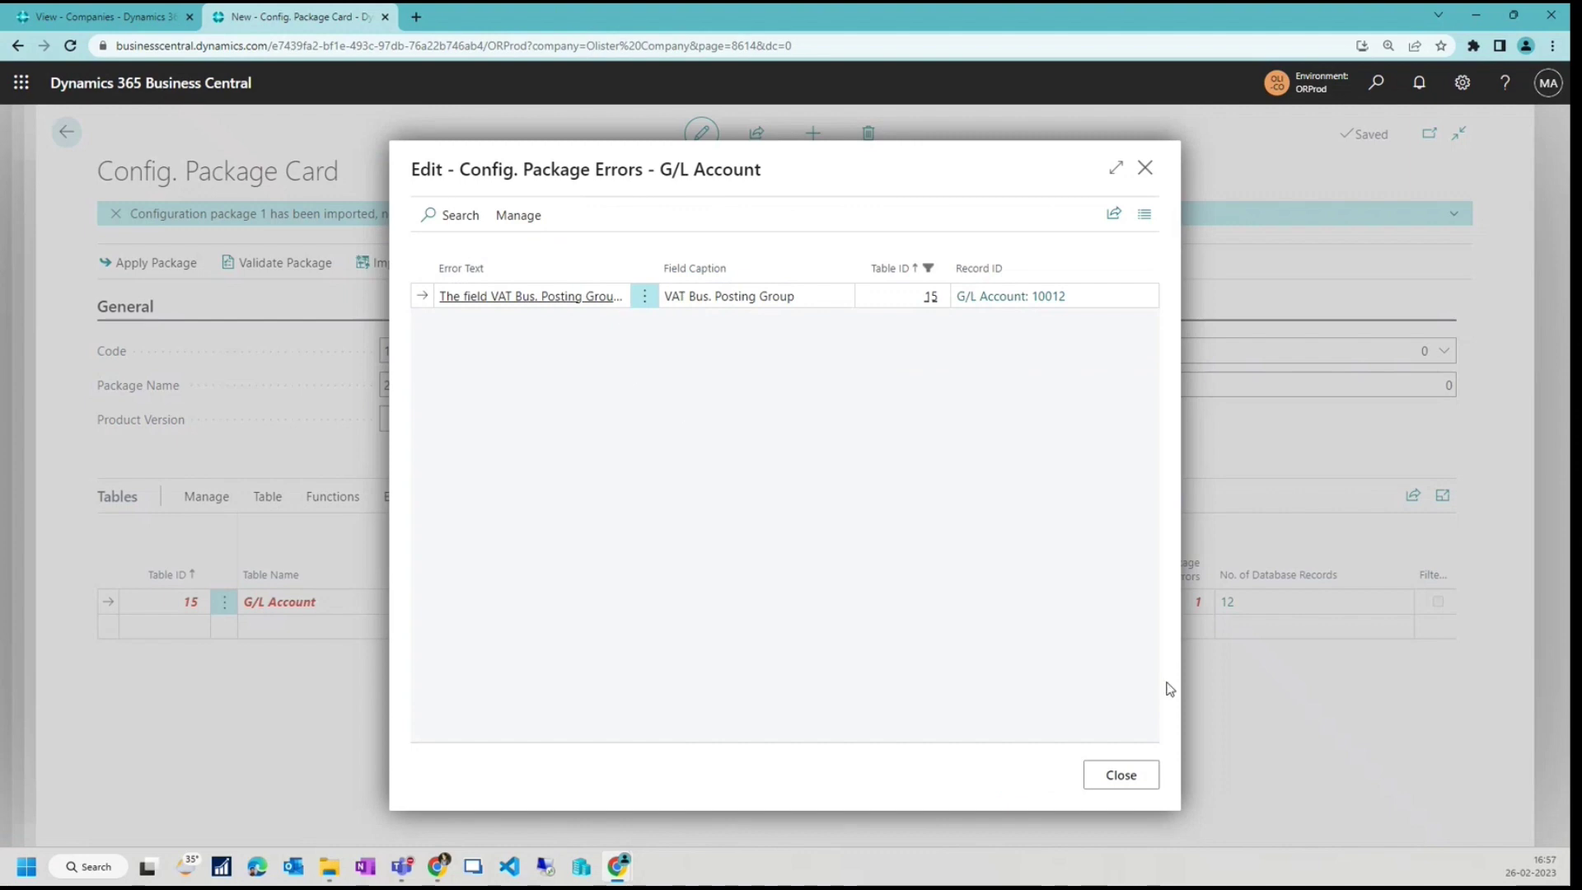
{"action": "left_click", "coordinate": [1121, 774]}
Delete the DEFAULT and TAXABLE VAT posting group values on record 10012.
{"action": "key", "text": "ctrl+a"}
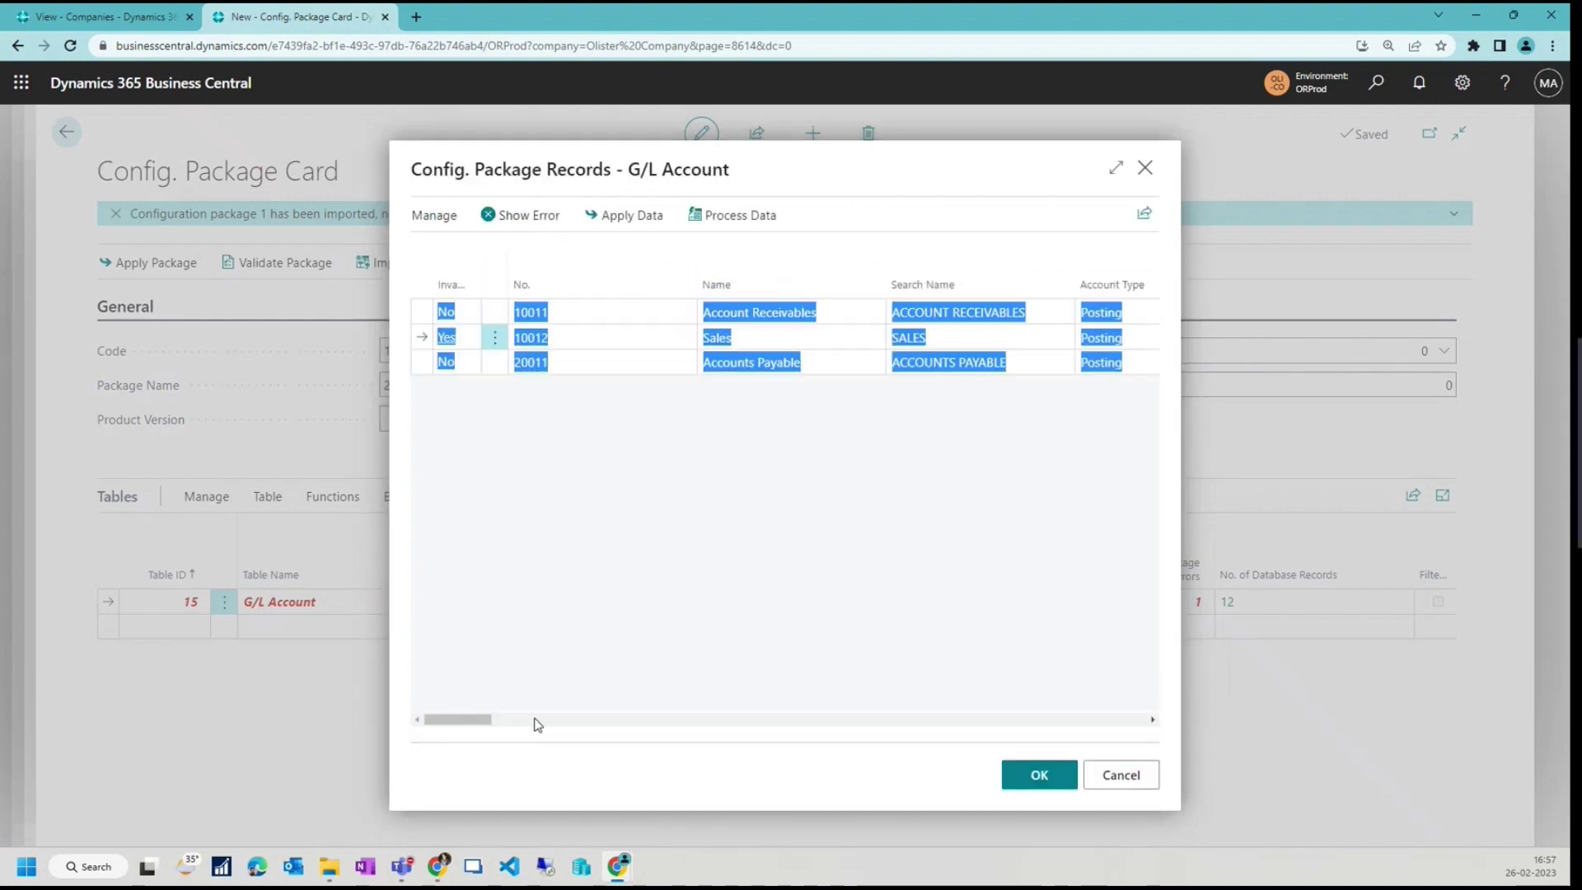
{"action": "left_click", "coordinate": [522, 681]}
{"action": "left_click_drag", "start_coordinate": [480, 717], "coordinate": [974, 695]}
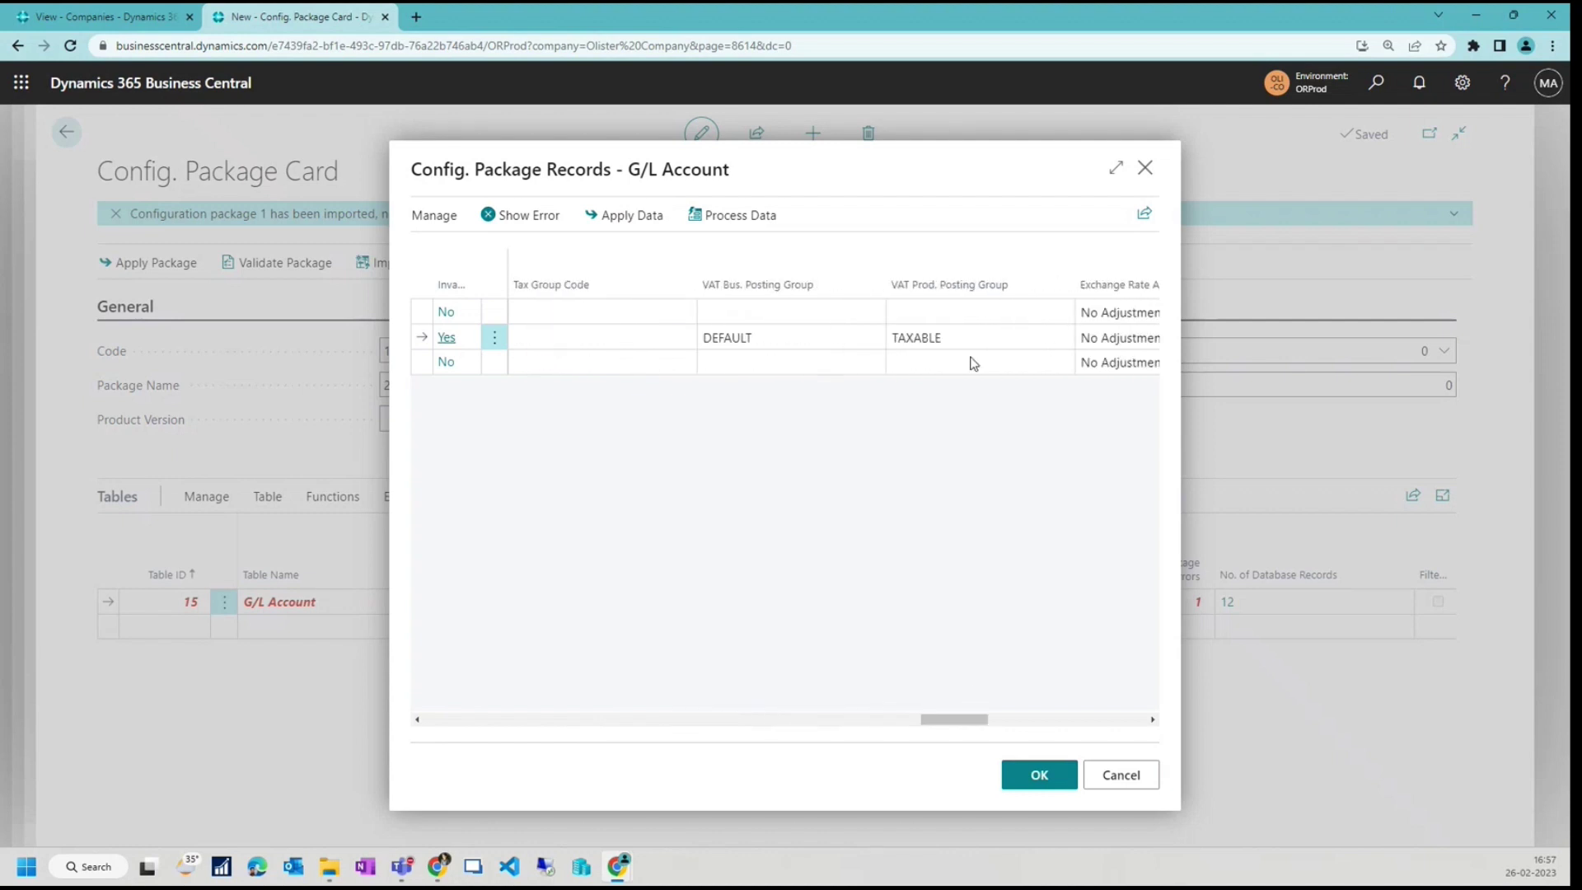
{"action": "left_click", "coordinate": [751, 337]}
{"action": "key", "text": "Tab"}
{"action": "key", "text": "Delete"}
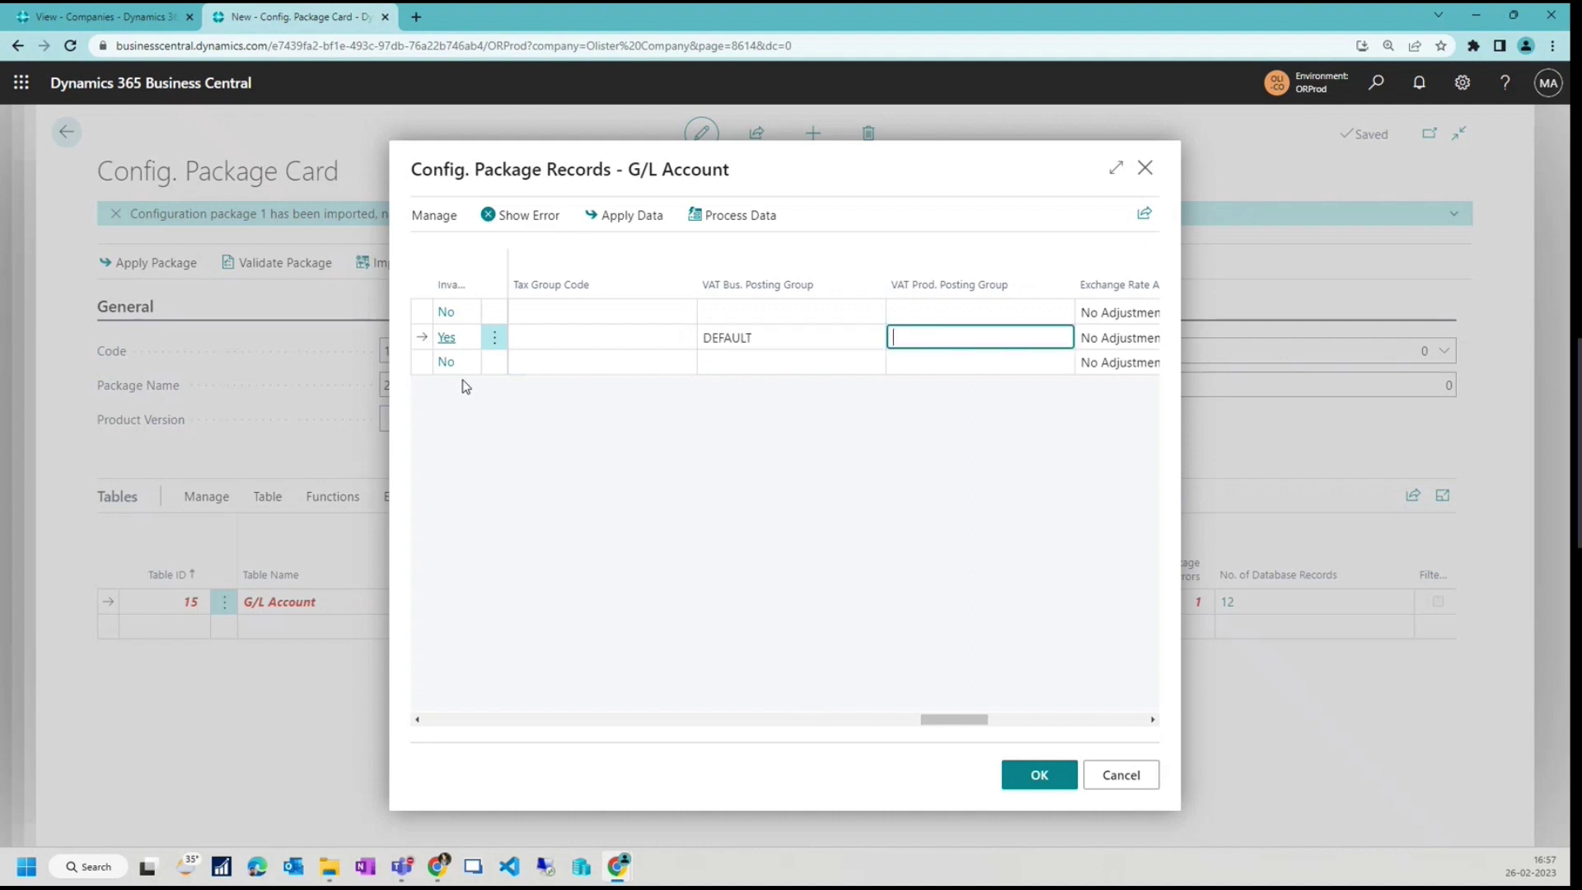
{"action": "key", "text": "shift+Tab"}
{"action": "key", "text": "Delete"}
{"action": "key", "text": "Tab"}
{"action": "key", "text": "Tab"}
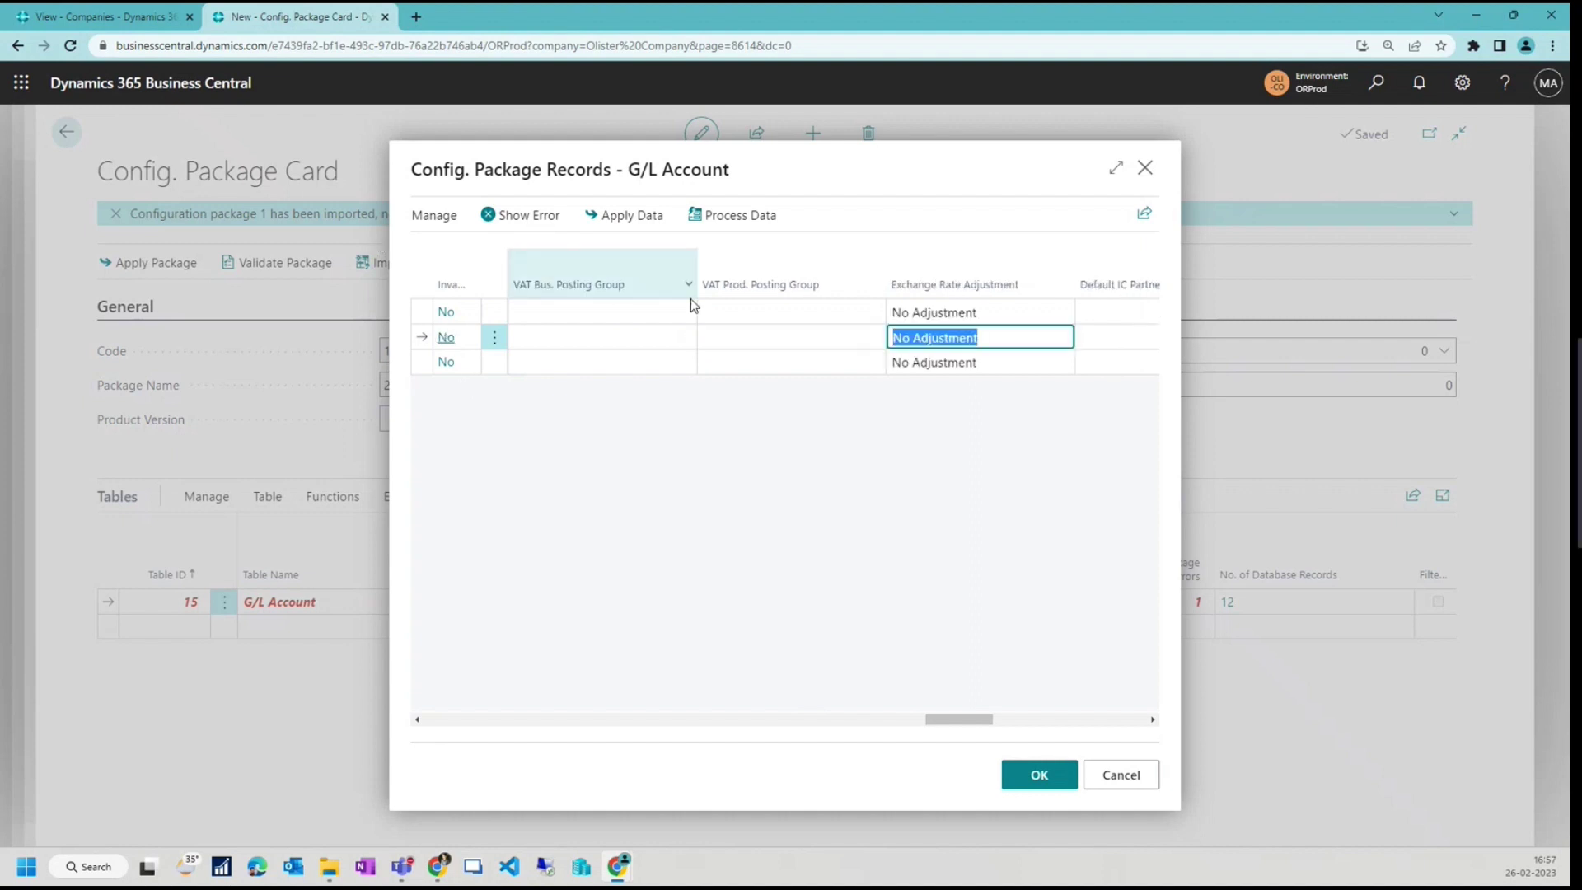
Commit the emptied fields and apply the package data, leaving records 10011 and 20011.
{"action": "left_click", "coordinate": [709, 455]}
{"action": "triple_click", "coordinate": [709, 455]}
{"action": "left_click", "coordinate": [704, 313]}
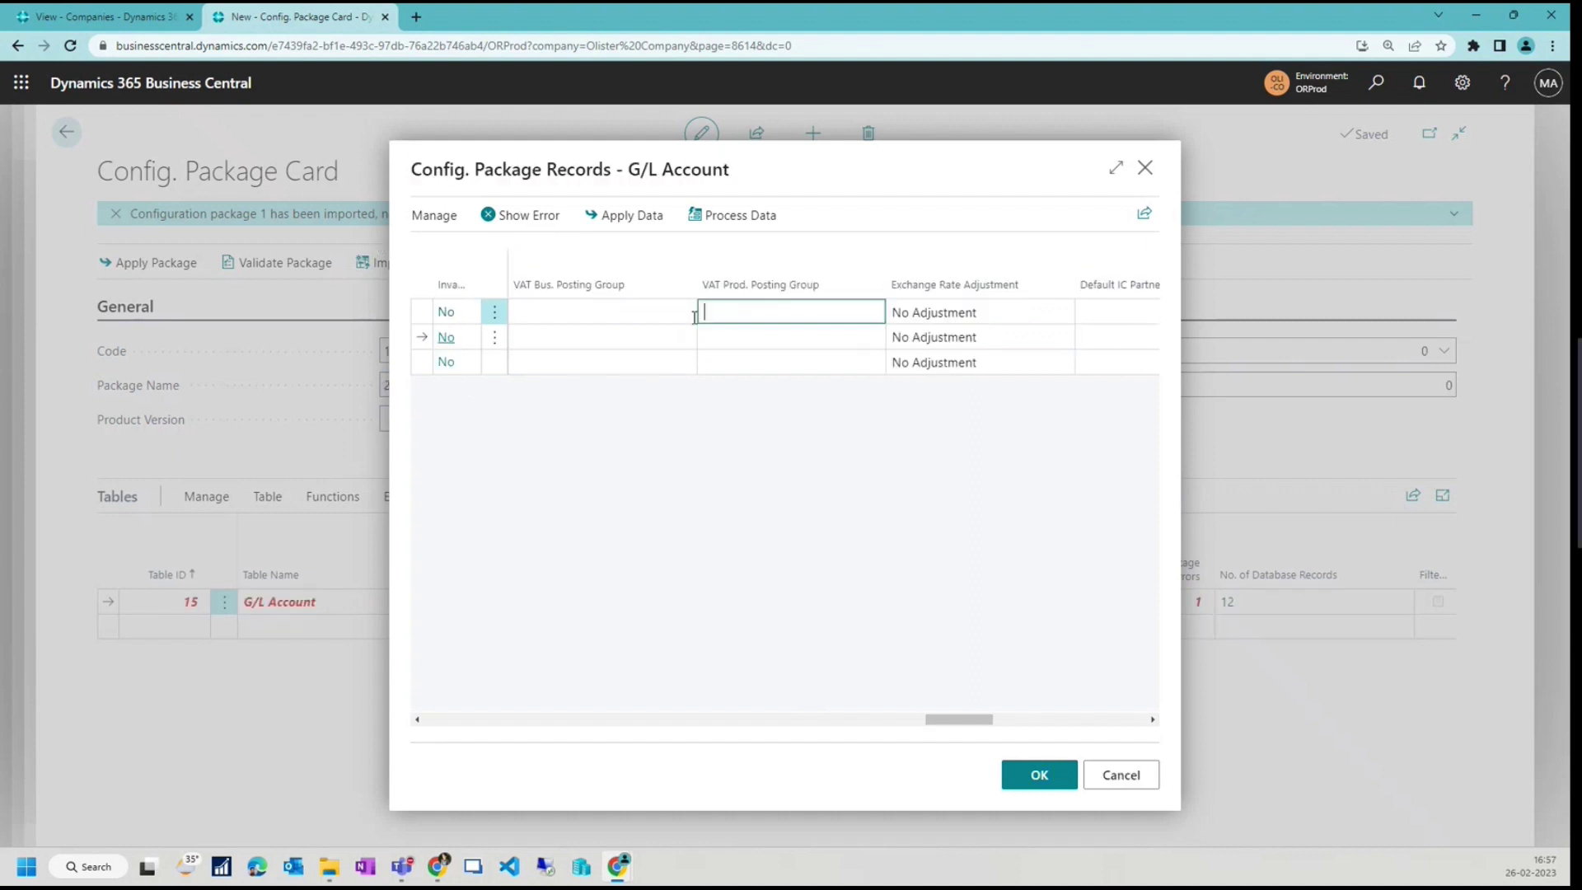
{"action": "left_click", "coordinate": [537, 339]}
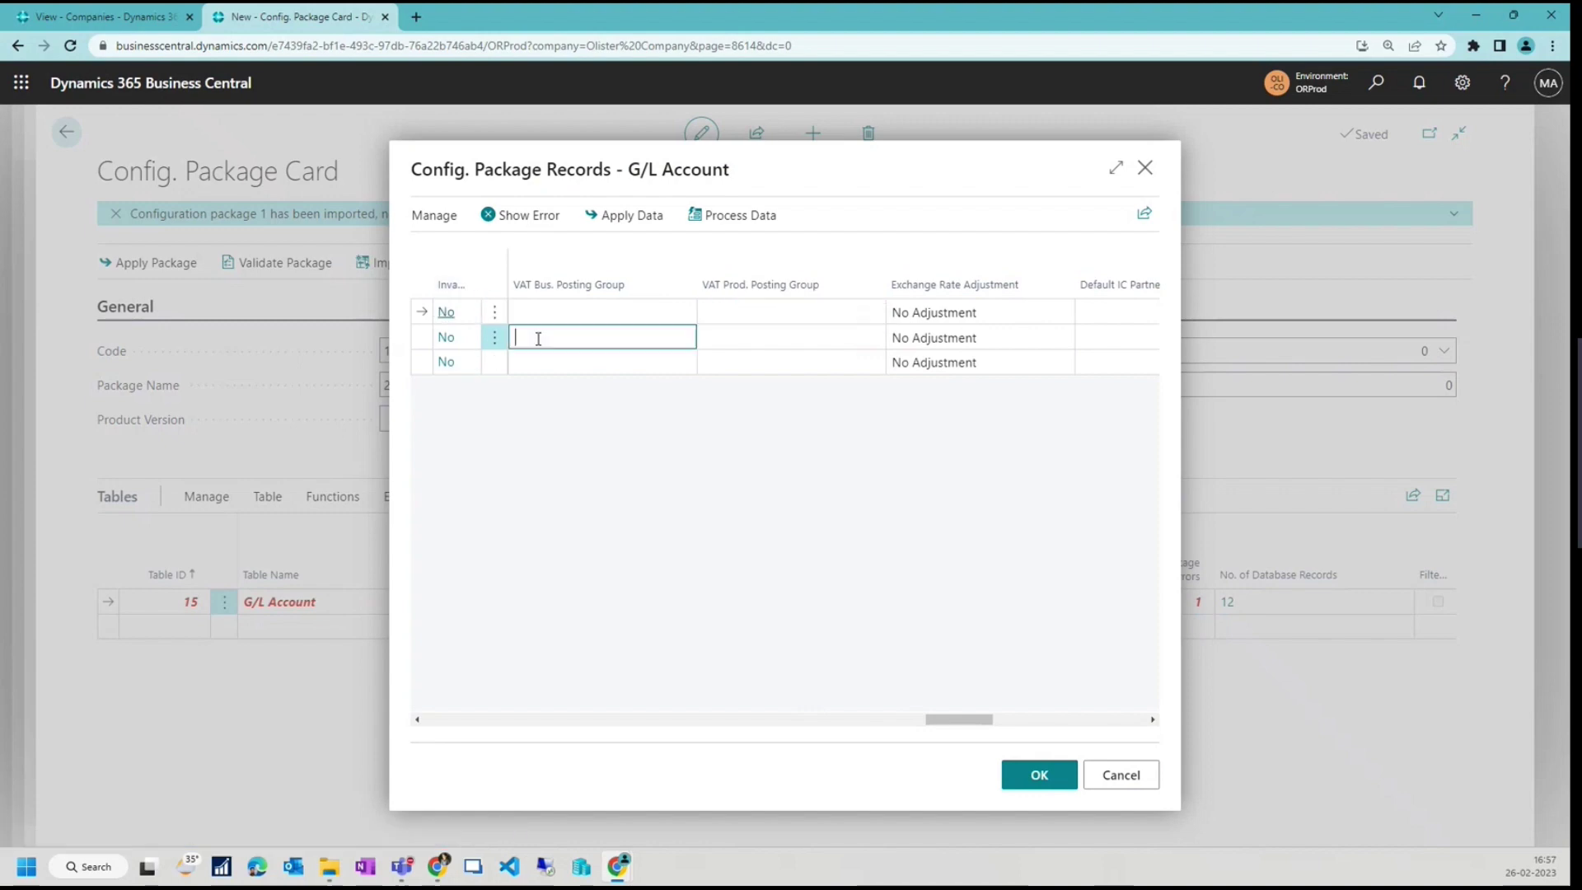
{"action": "left_click", "coordinate": [614, 216]}
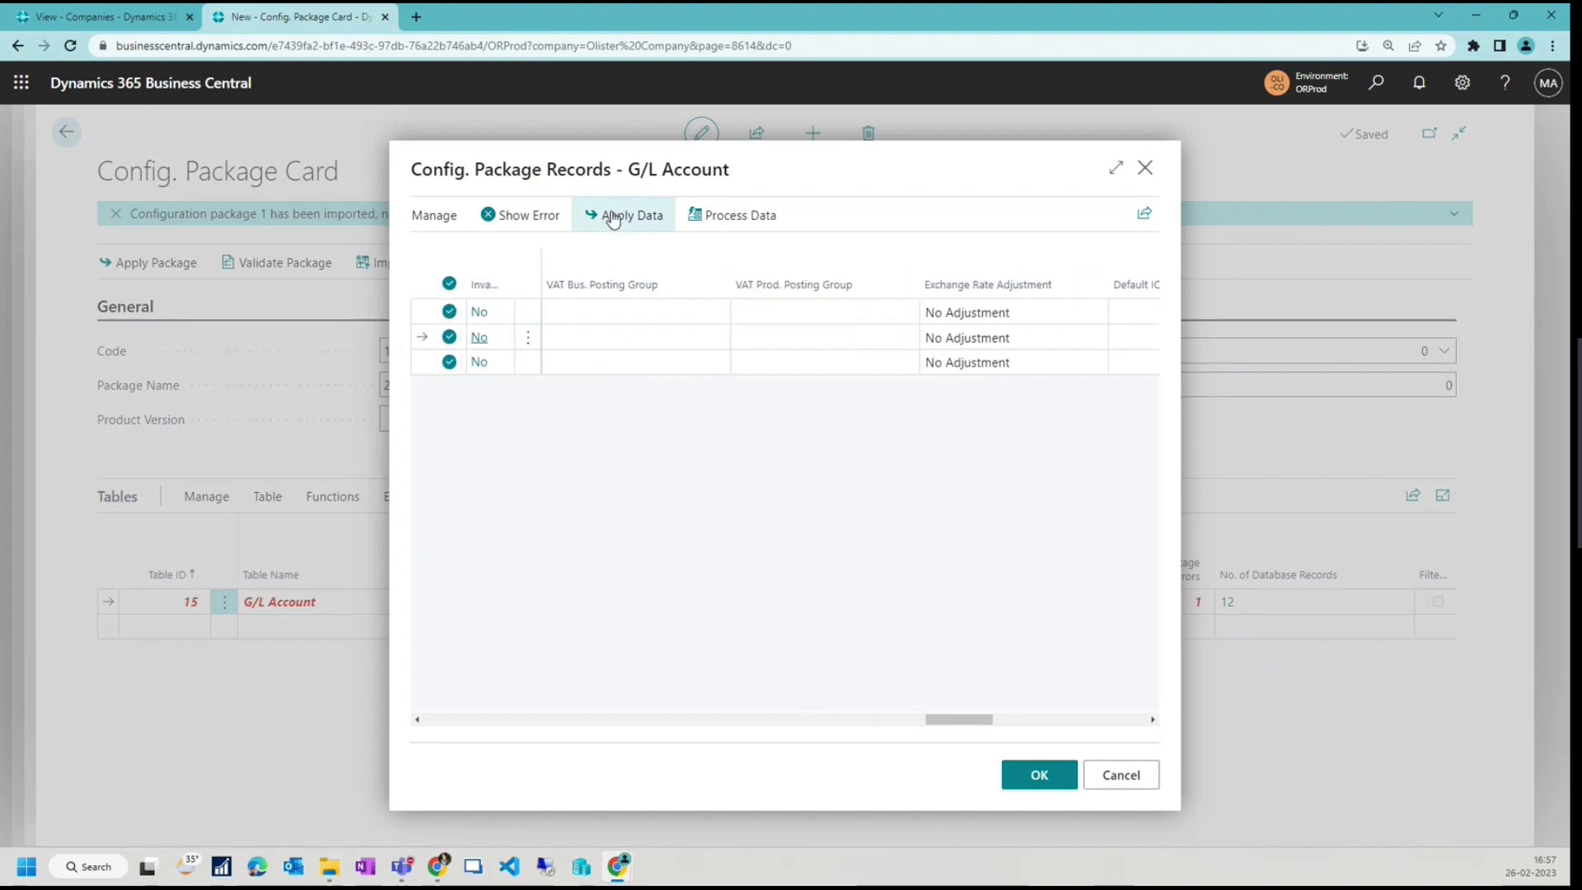
{"action": "left_click_drag", "start_coordinate": [956, 716], "coordinate": [348, 724]}
Review the error shown for record 10011.
{"action": "left_click", "coordinate": [547, 312]}
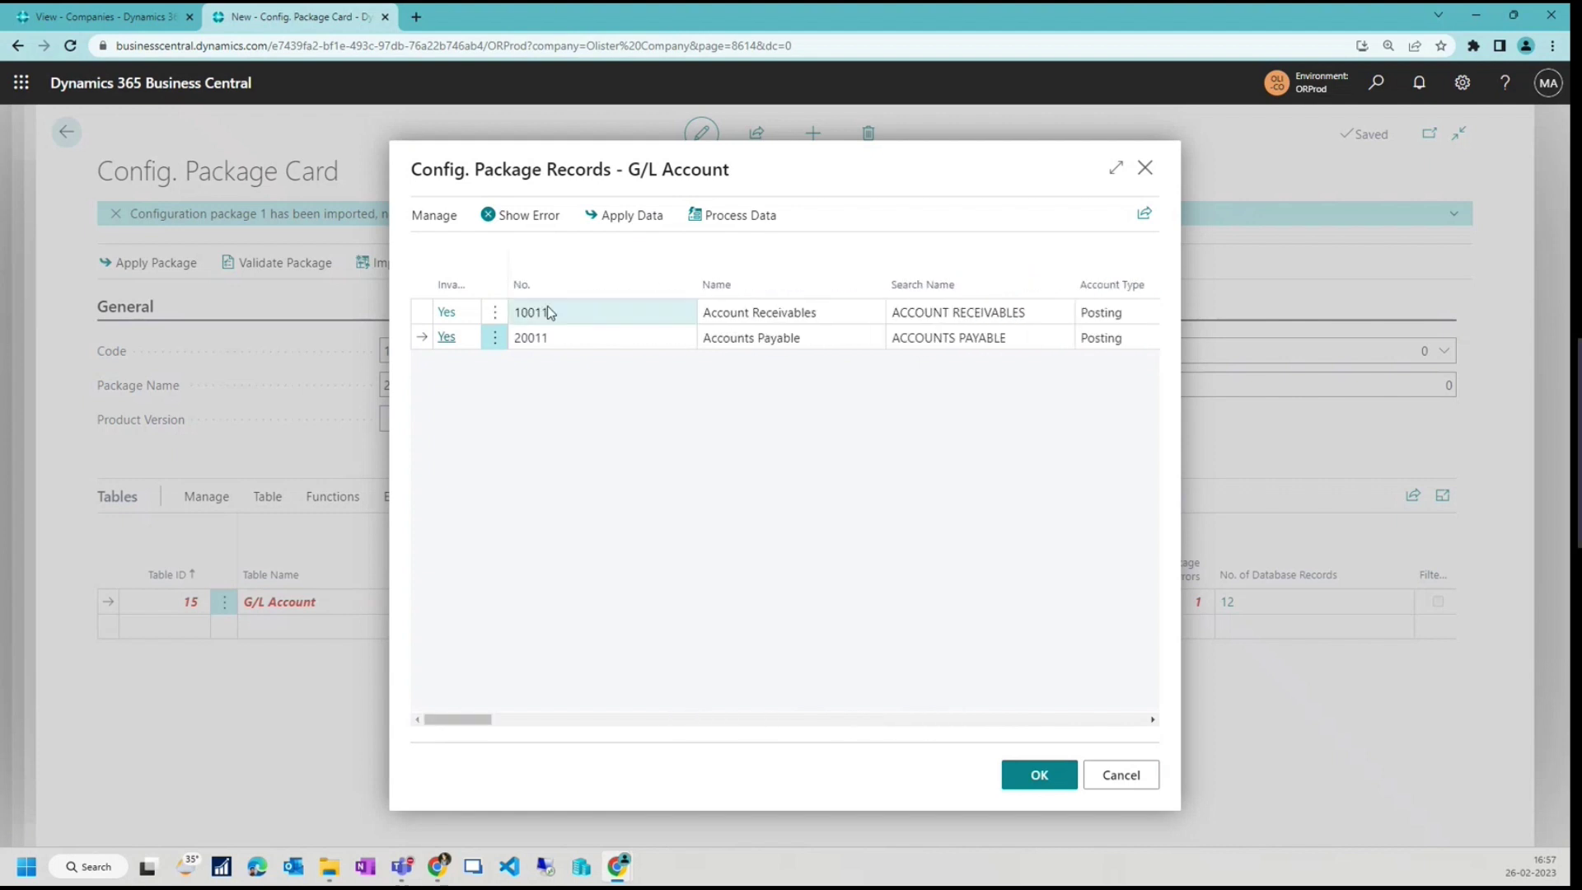
{"action": "left_click", "coordinate": [524, 215]}
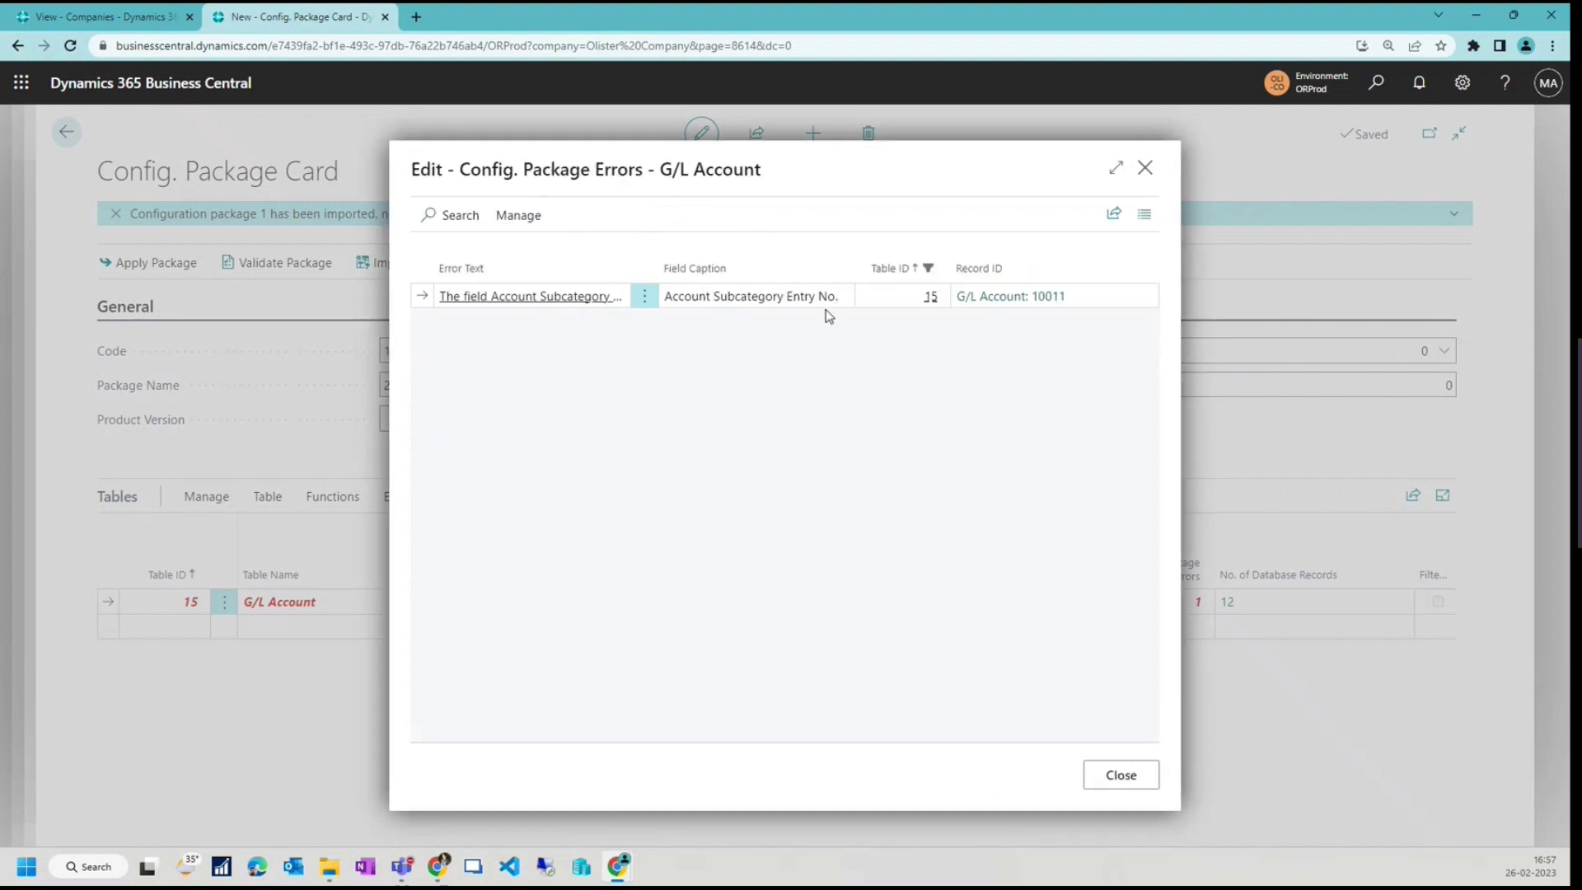
{"action": "key", "text": "Escape"}
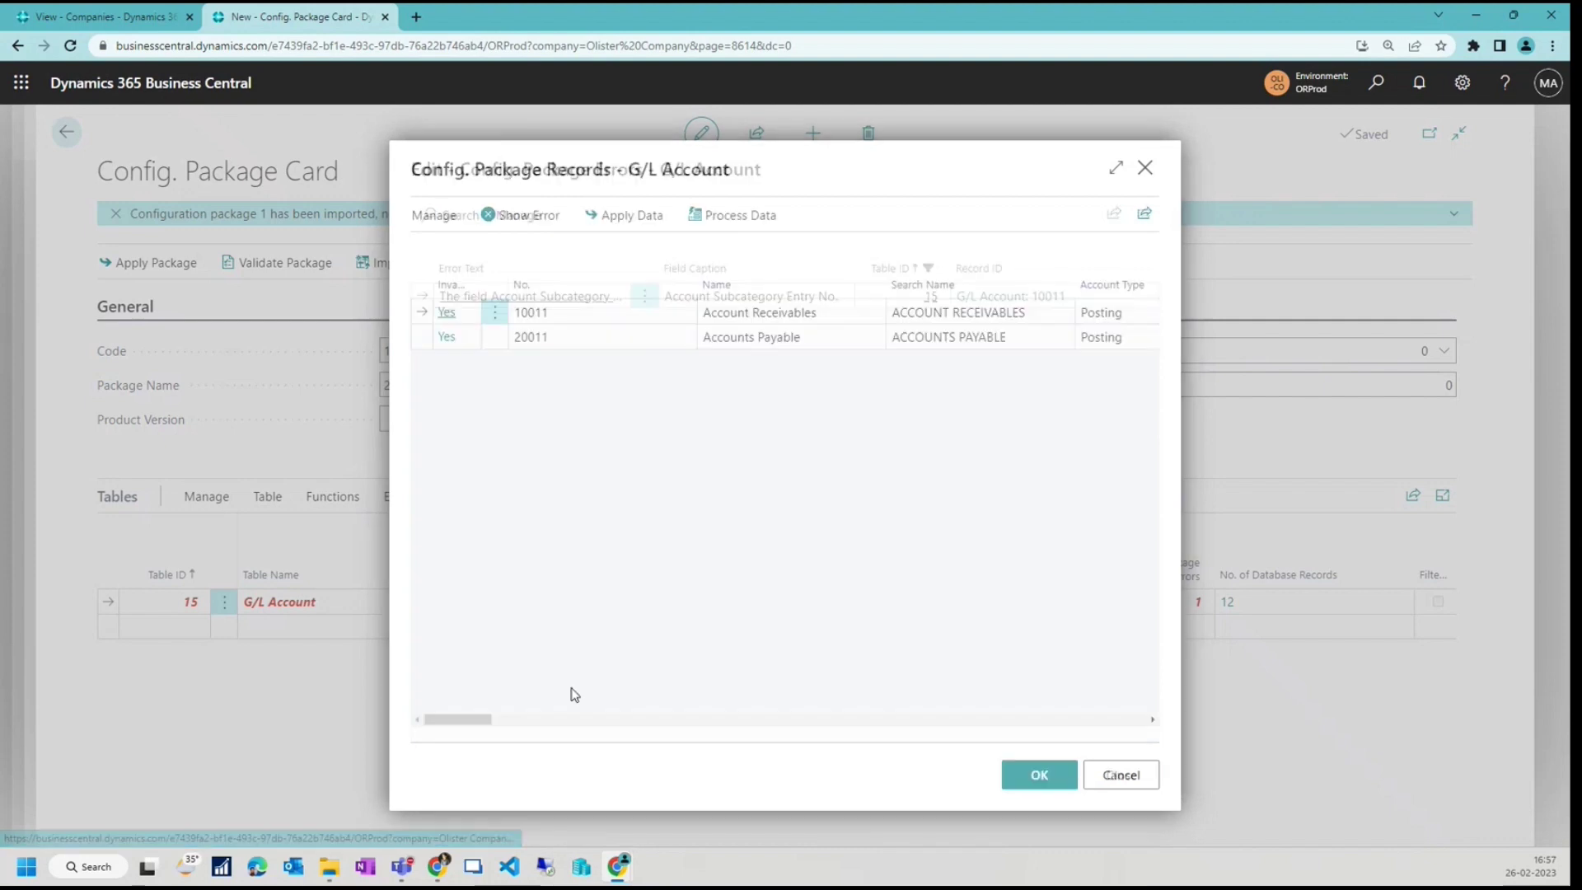
{"action": "left_click_drag", "start_coordinate": [446, 728], "coordinate": [1042, 639]}
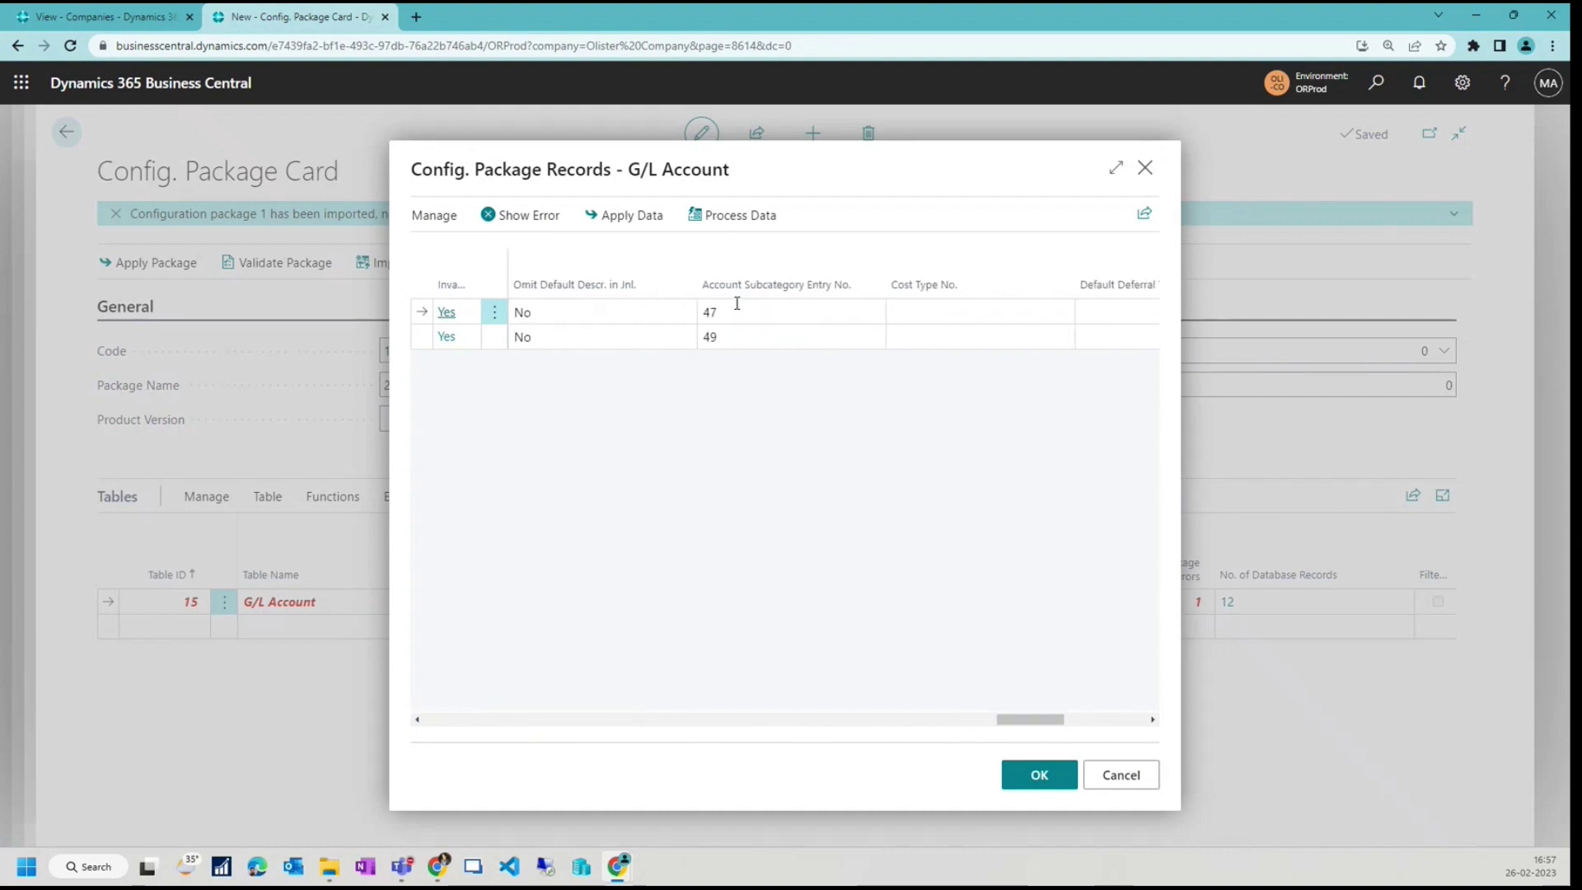
Change the Account Subcategory Entry No. values on records 10011 and 20011.
{"action": "left_click", "coordinate": [735, 305]}
{"action": "double_click", "coordinate": [713, 306]}
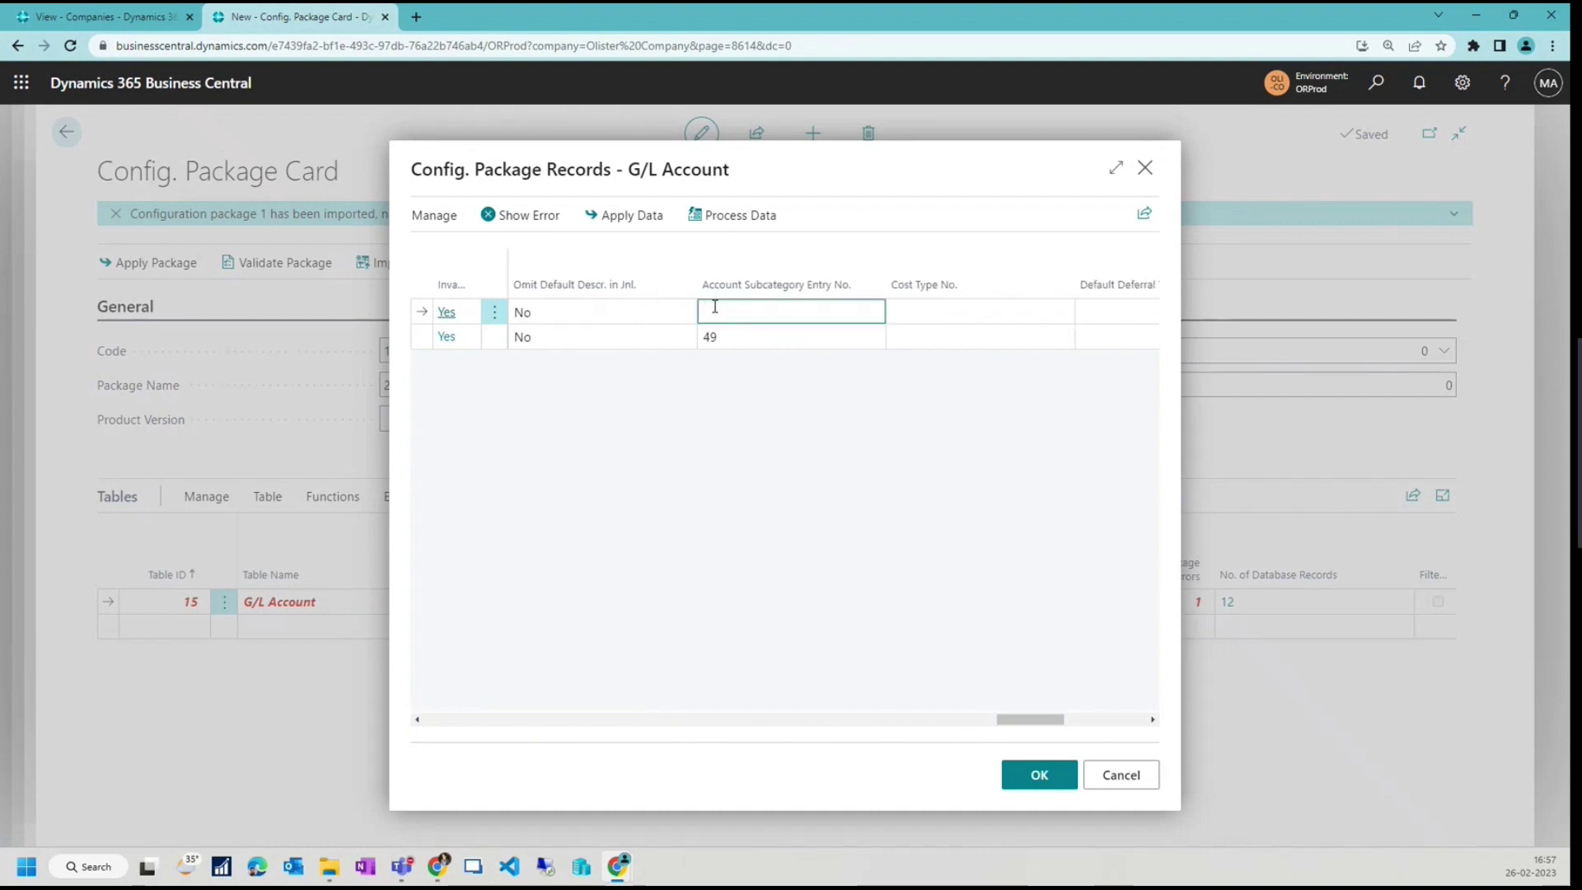
{"action": "type", "text": "4"}
{"action": "key", "text": "Down"}
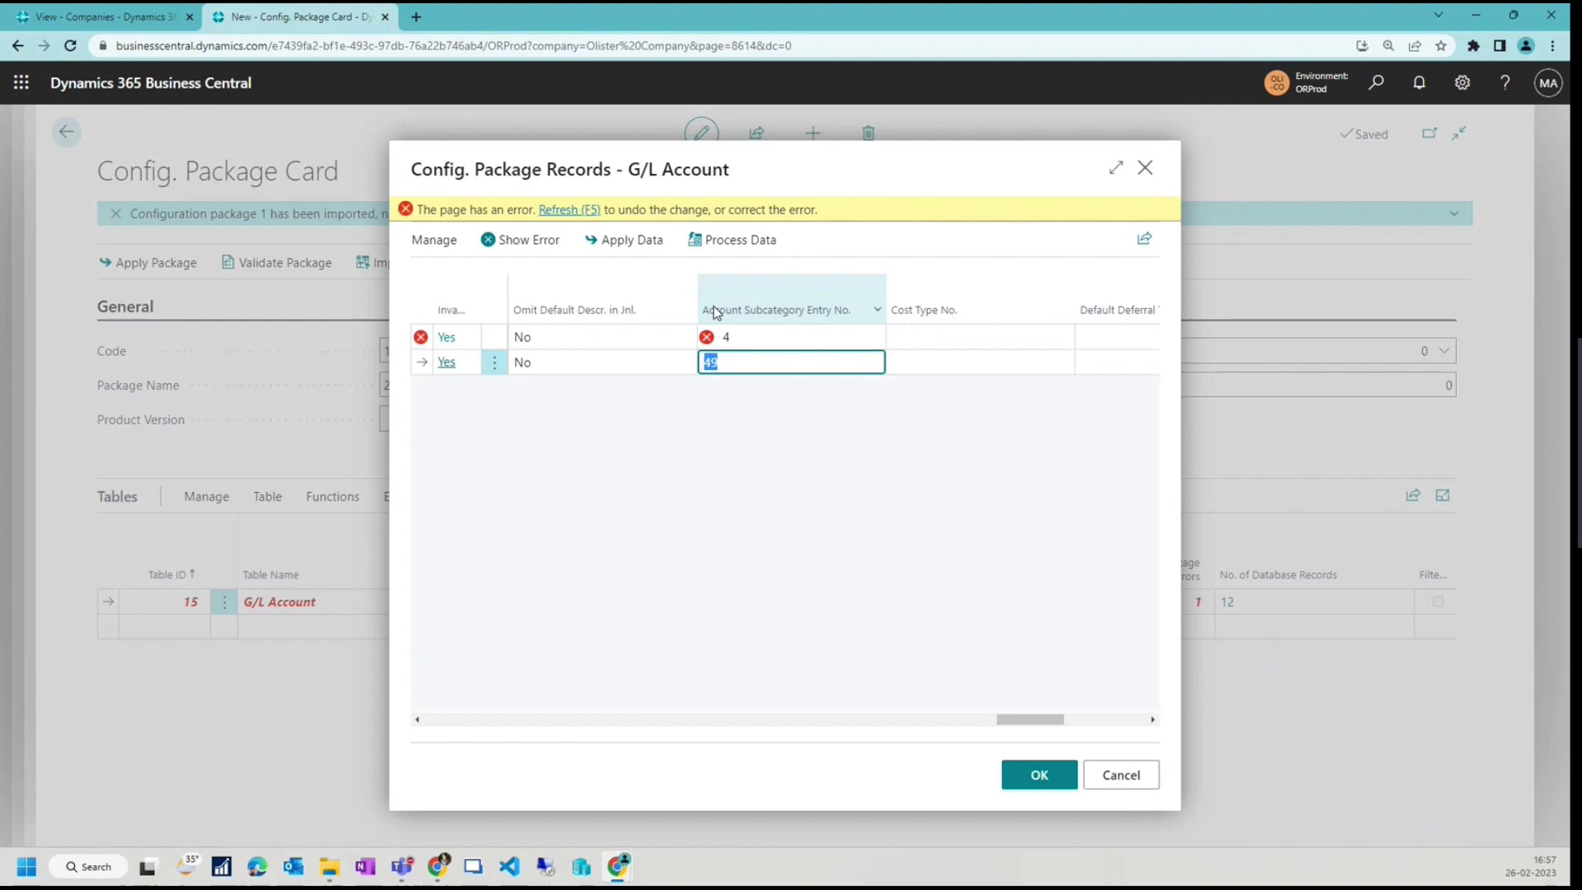
{"action": "type", "text": "4"}
{"action": "key", "text": "Up"}
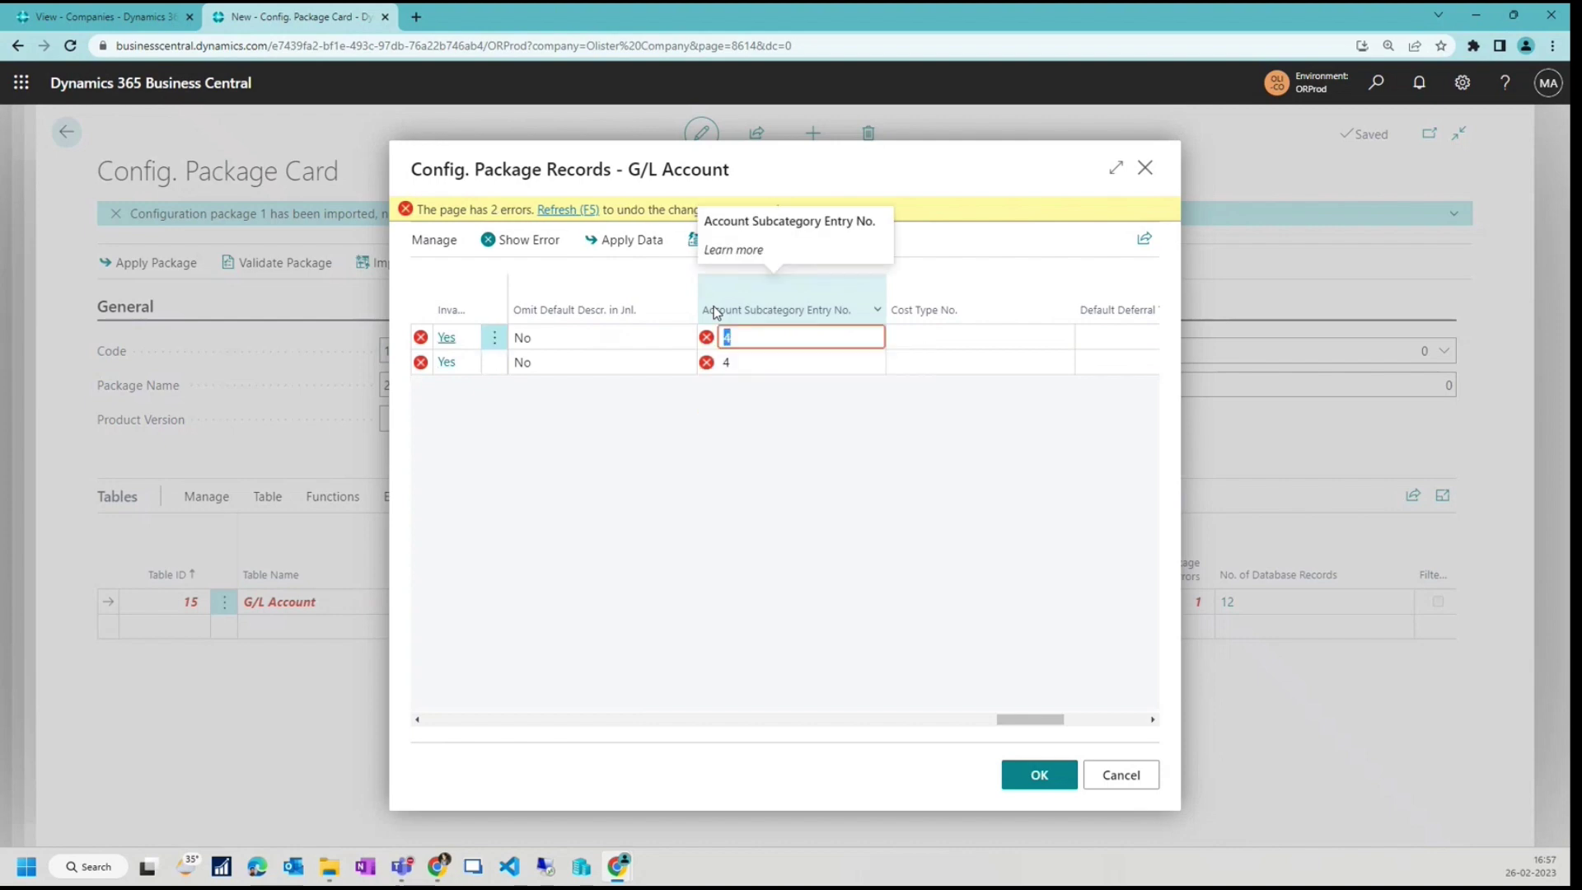
{"action": "key", "text": "Down"}
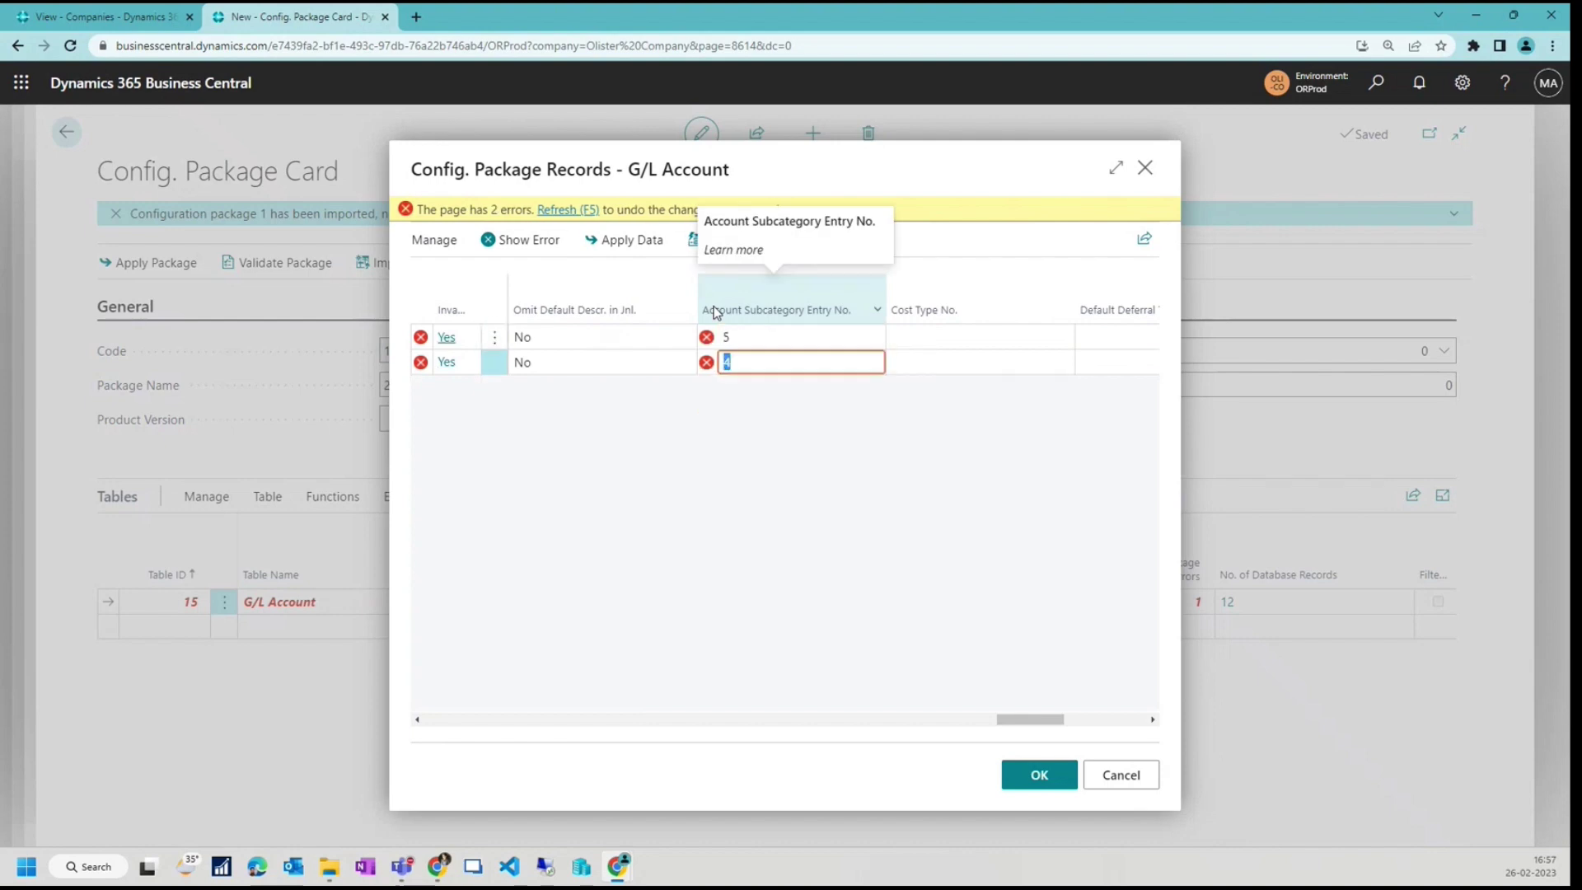
{"action": "key", "text": "Up"}
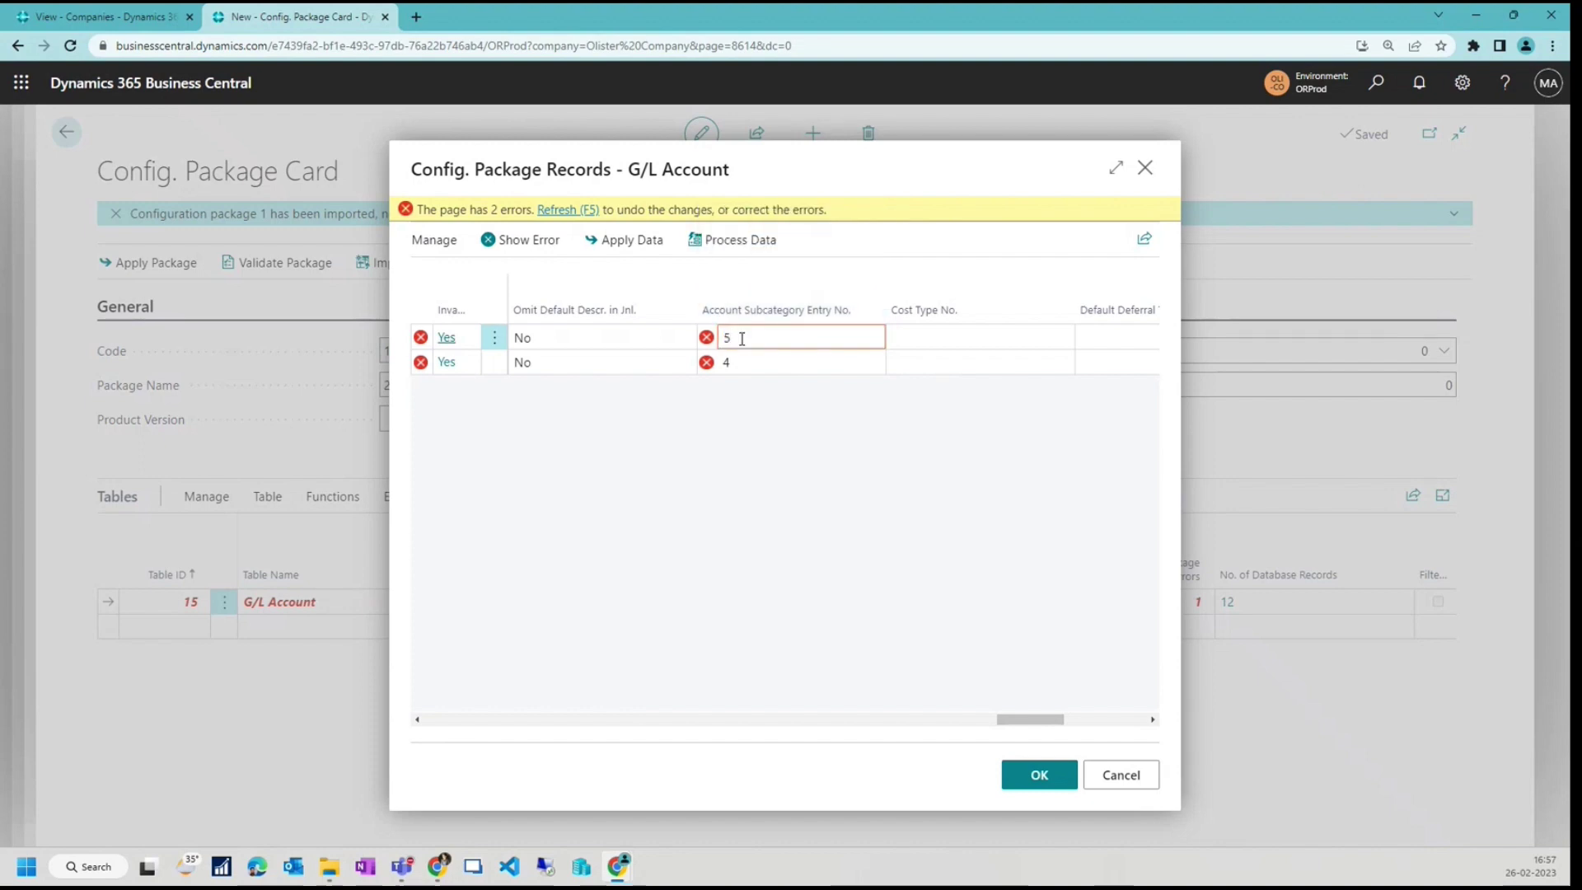
{"action": "type", "text": "1"}
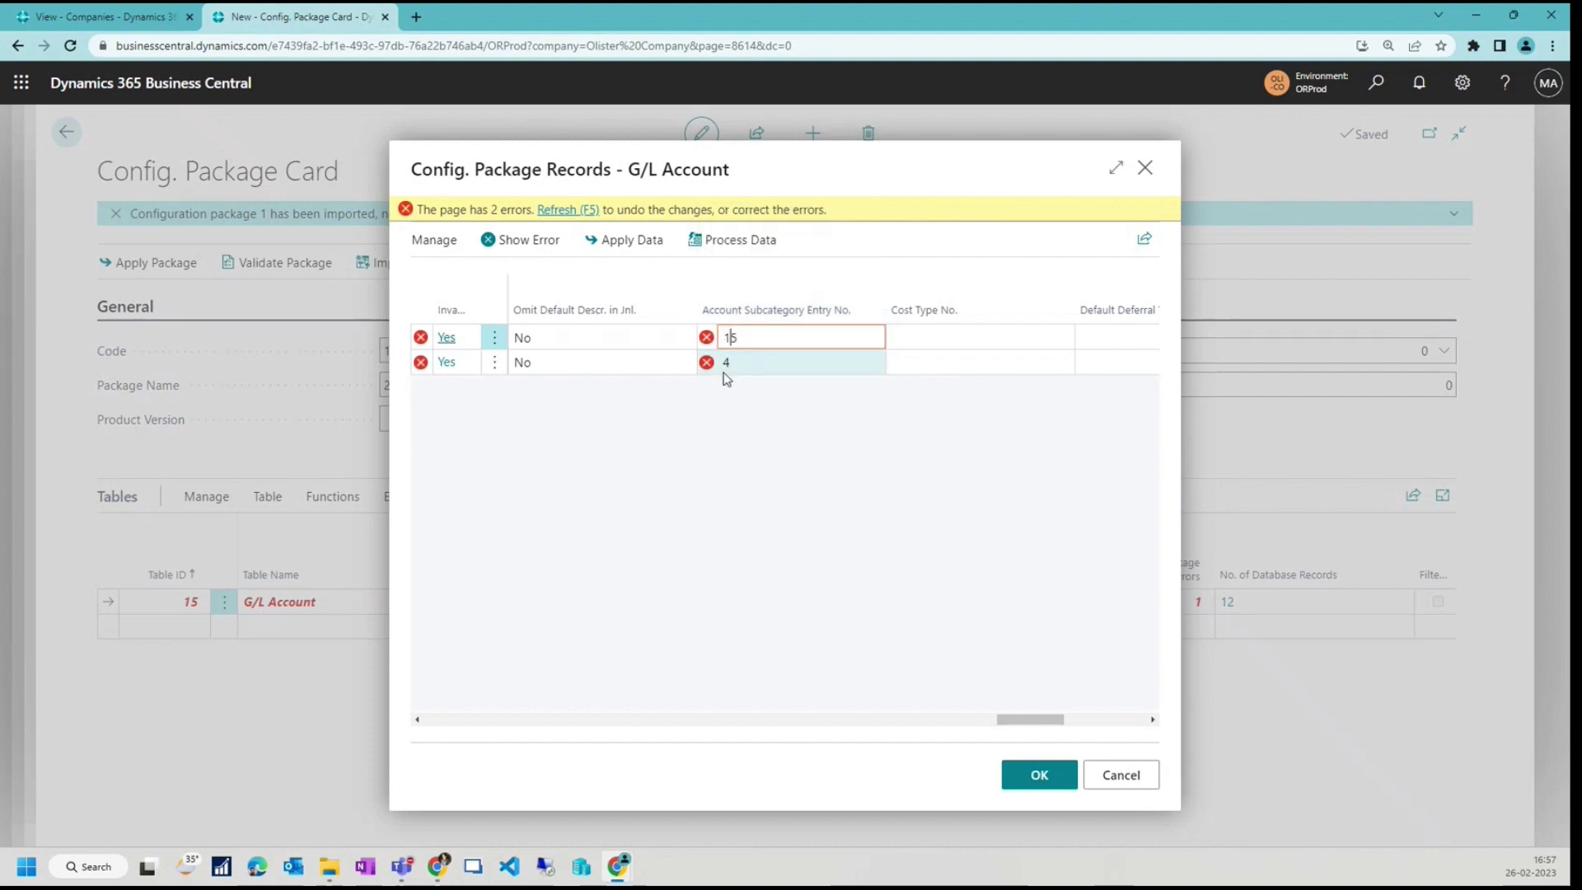
{"action": "left_click", "coordinate": [735, 361]}
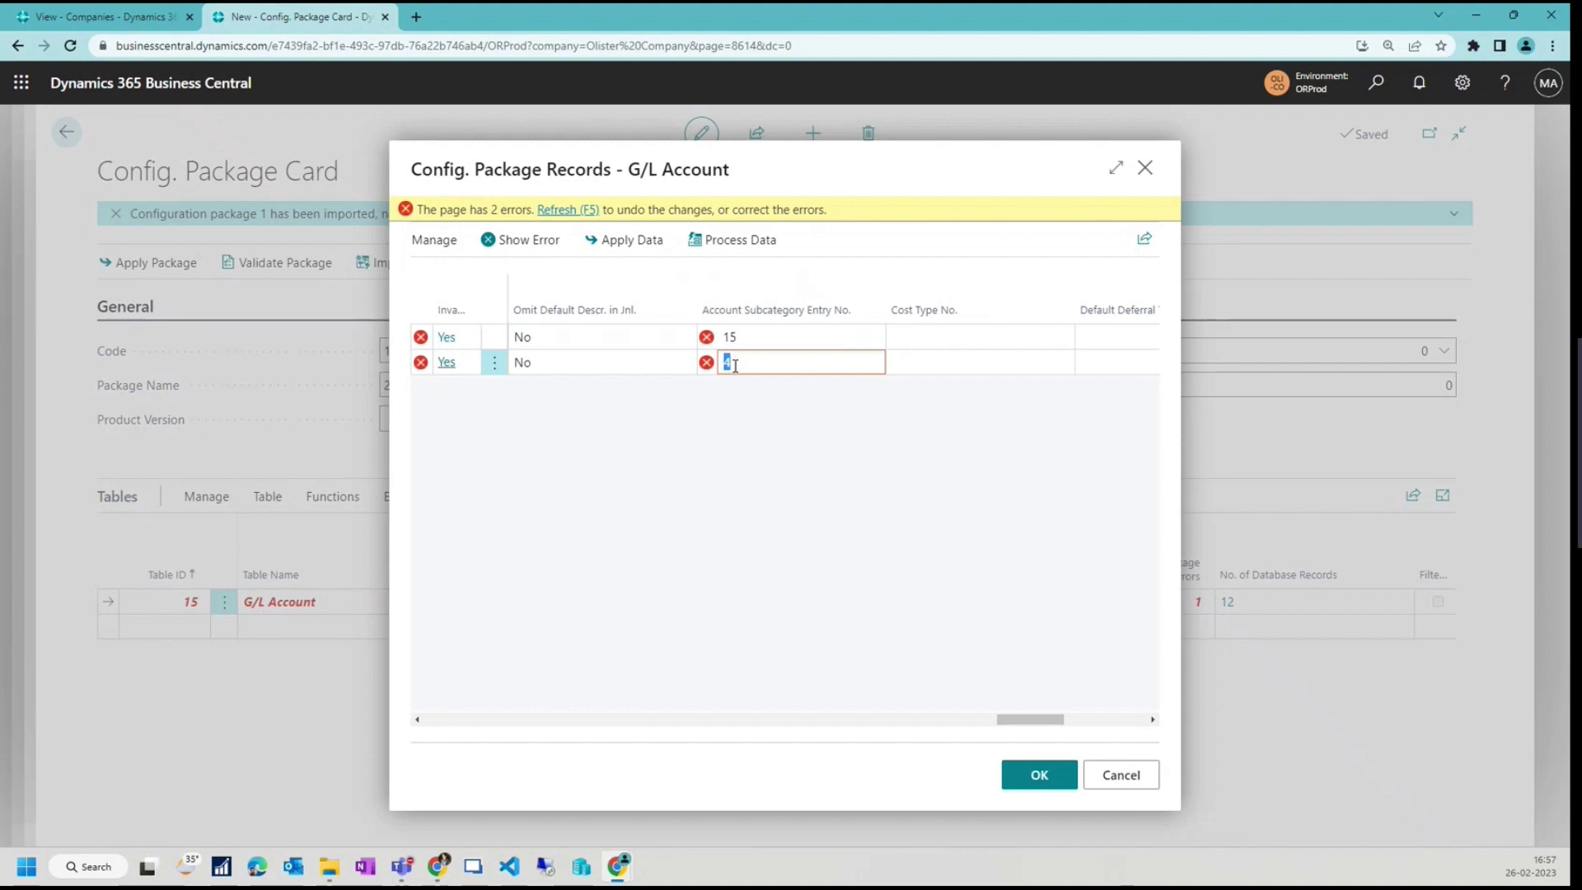
Refresh to discard those edits, then blank the Account Subcategory Entry No. values.
{"action": "left_click", "coordinate": [552, 211]}
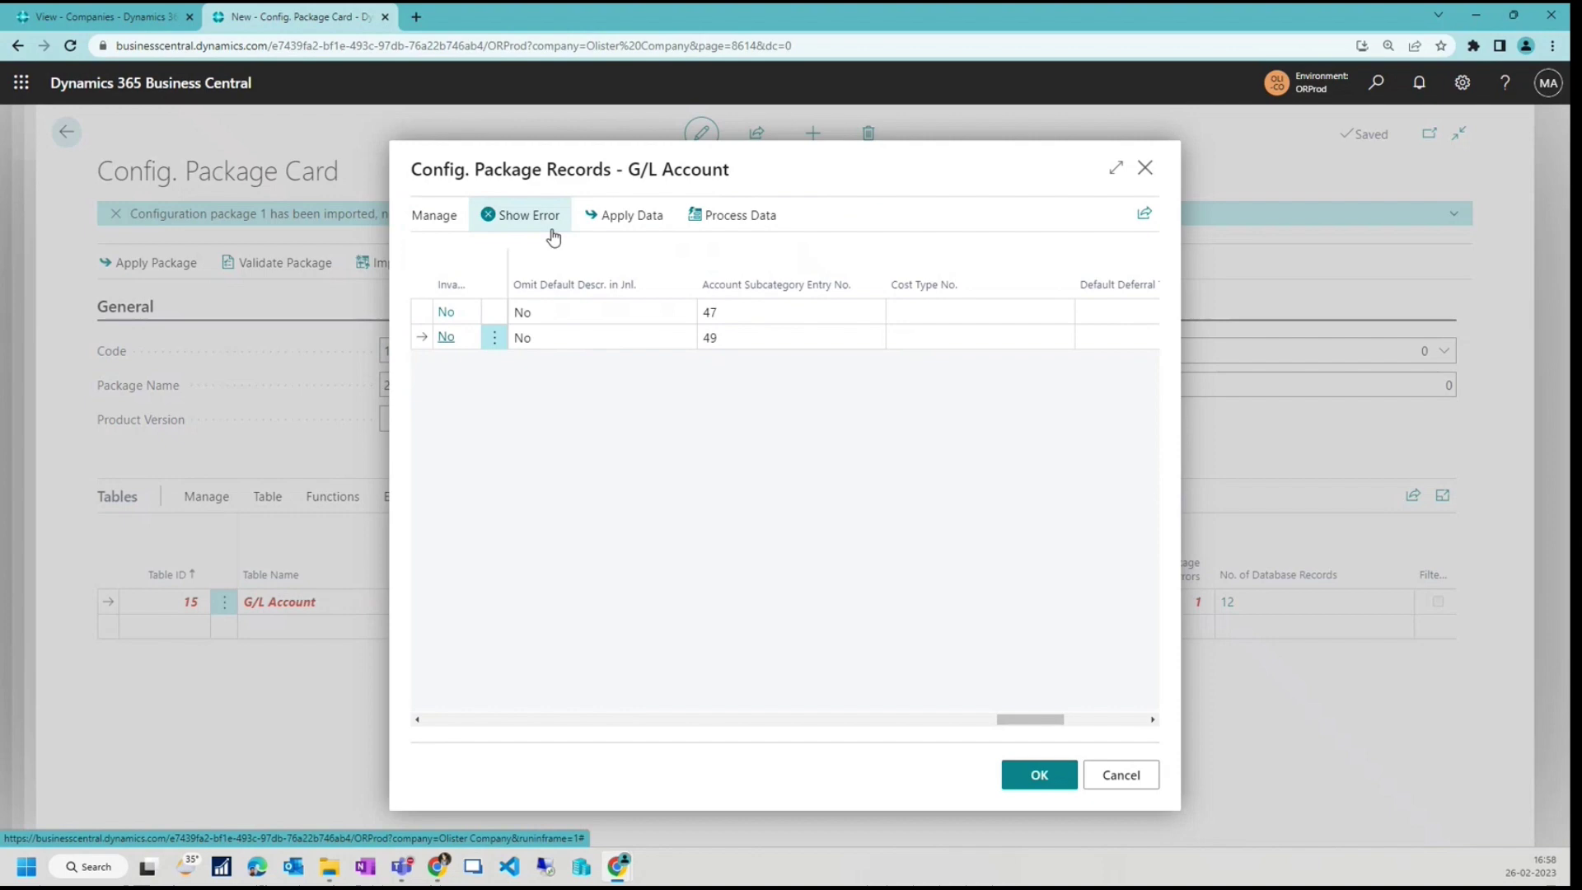
{"action": "left_click", "coordinate": [744, 305]}
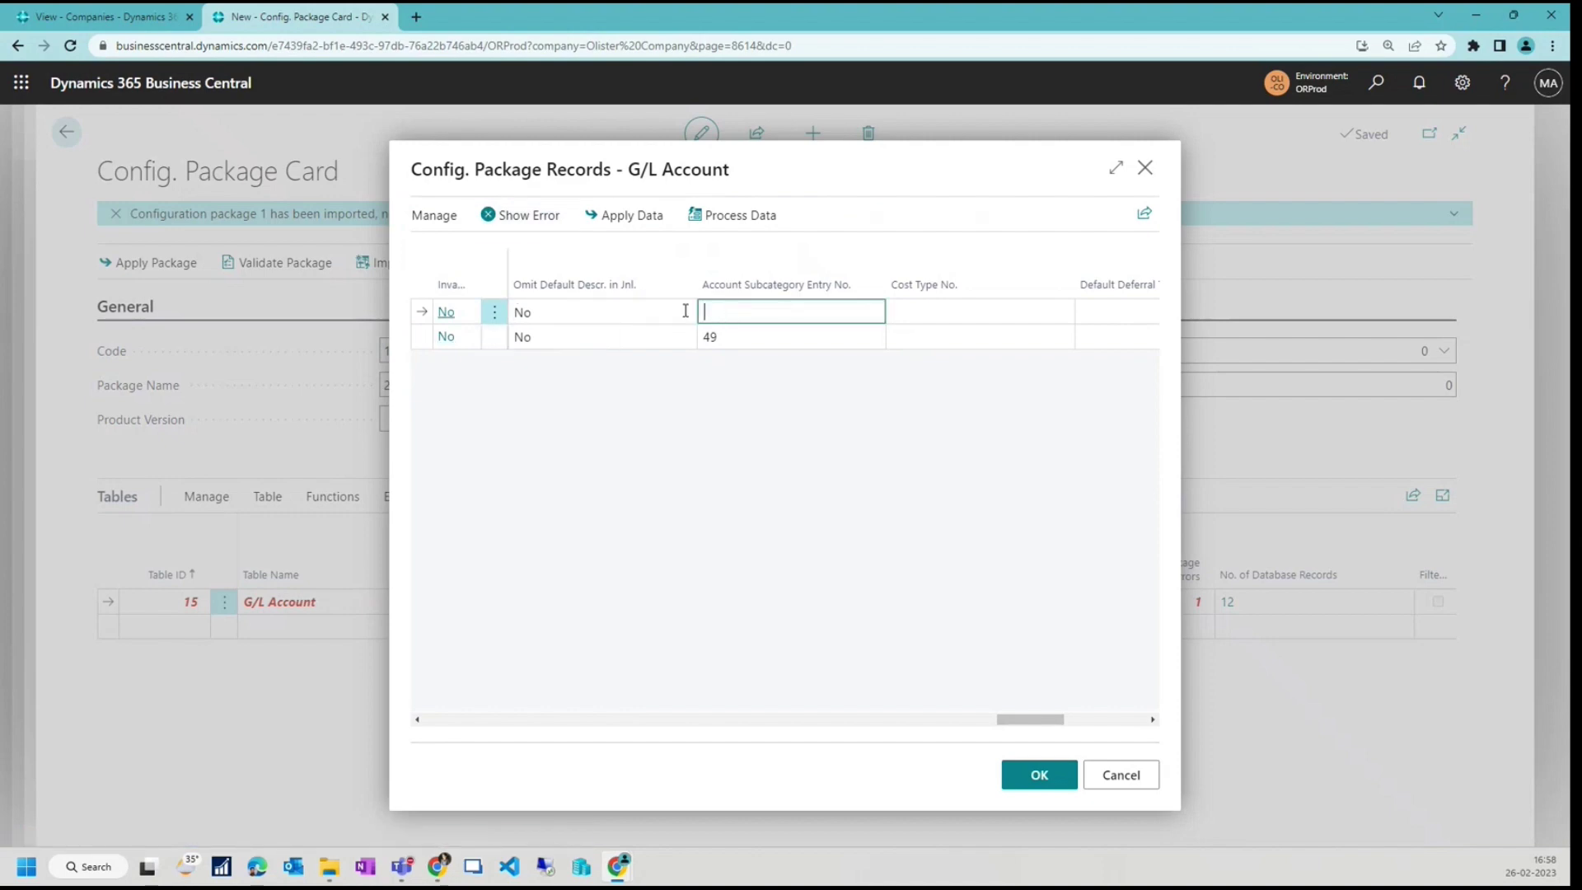
{"action": "key", "text": "Down"}
{"action": "key", "text": "Delete"}
{"action": "key", "text": "Tab"}
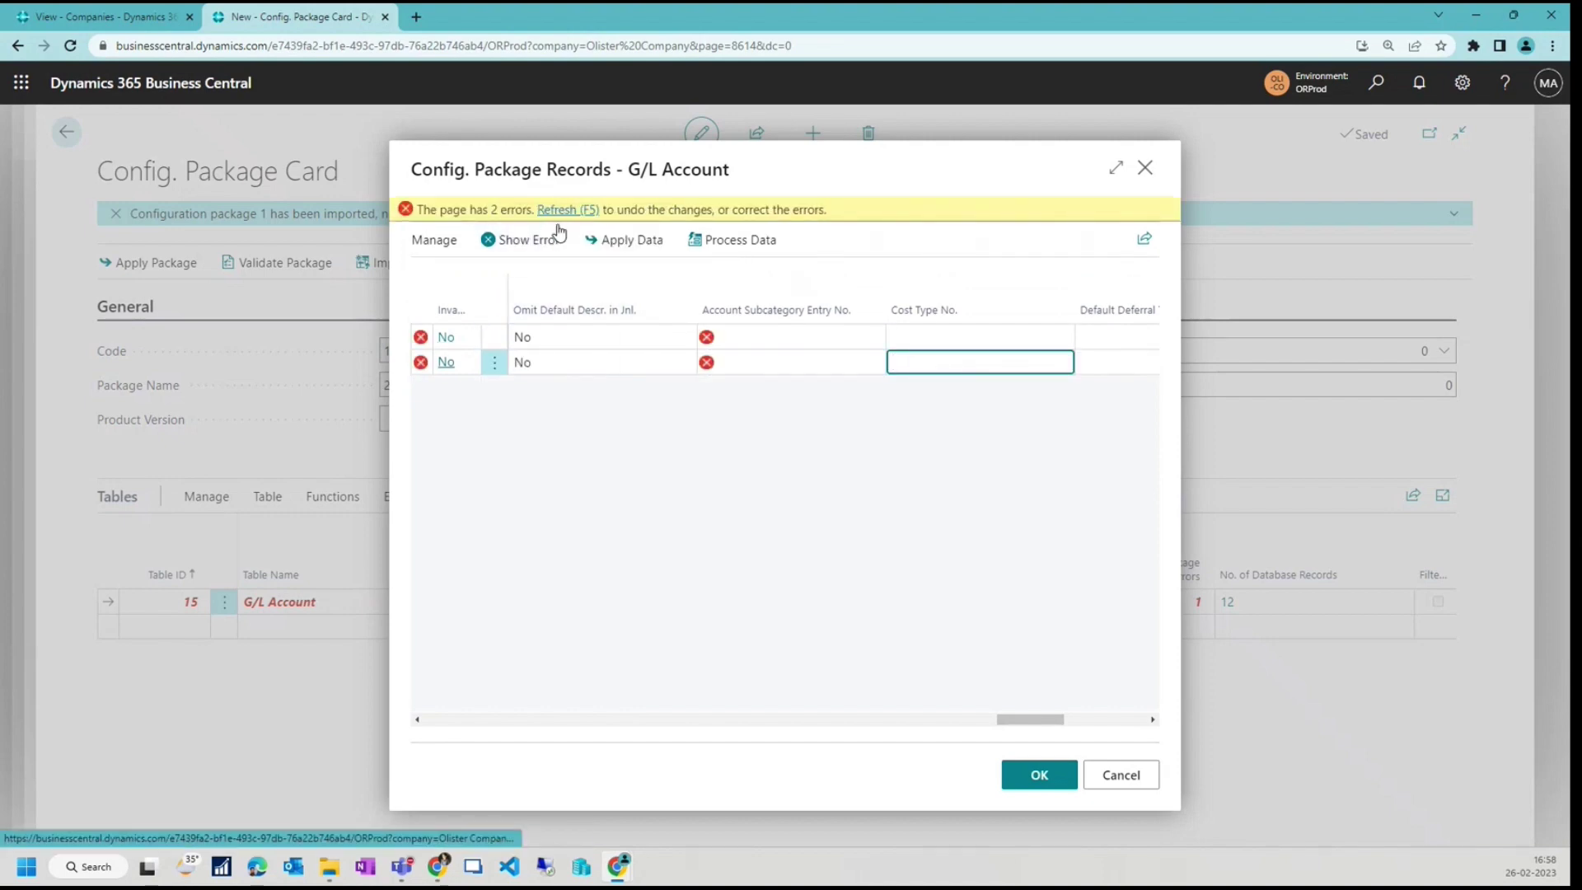
{"action": "left_click", "coordinate": [633, 240]}
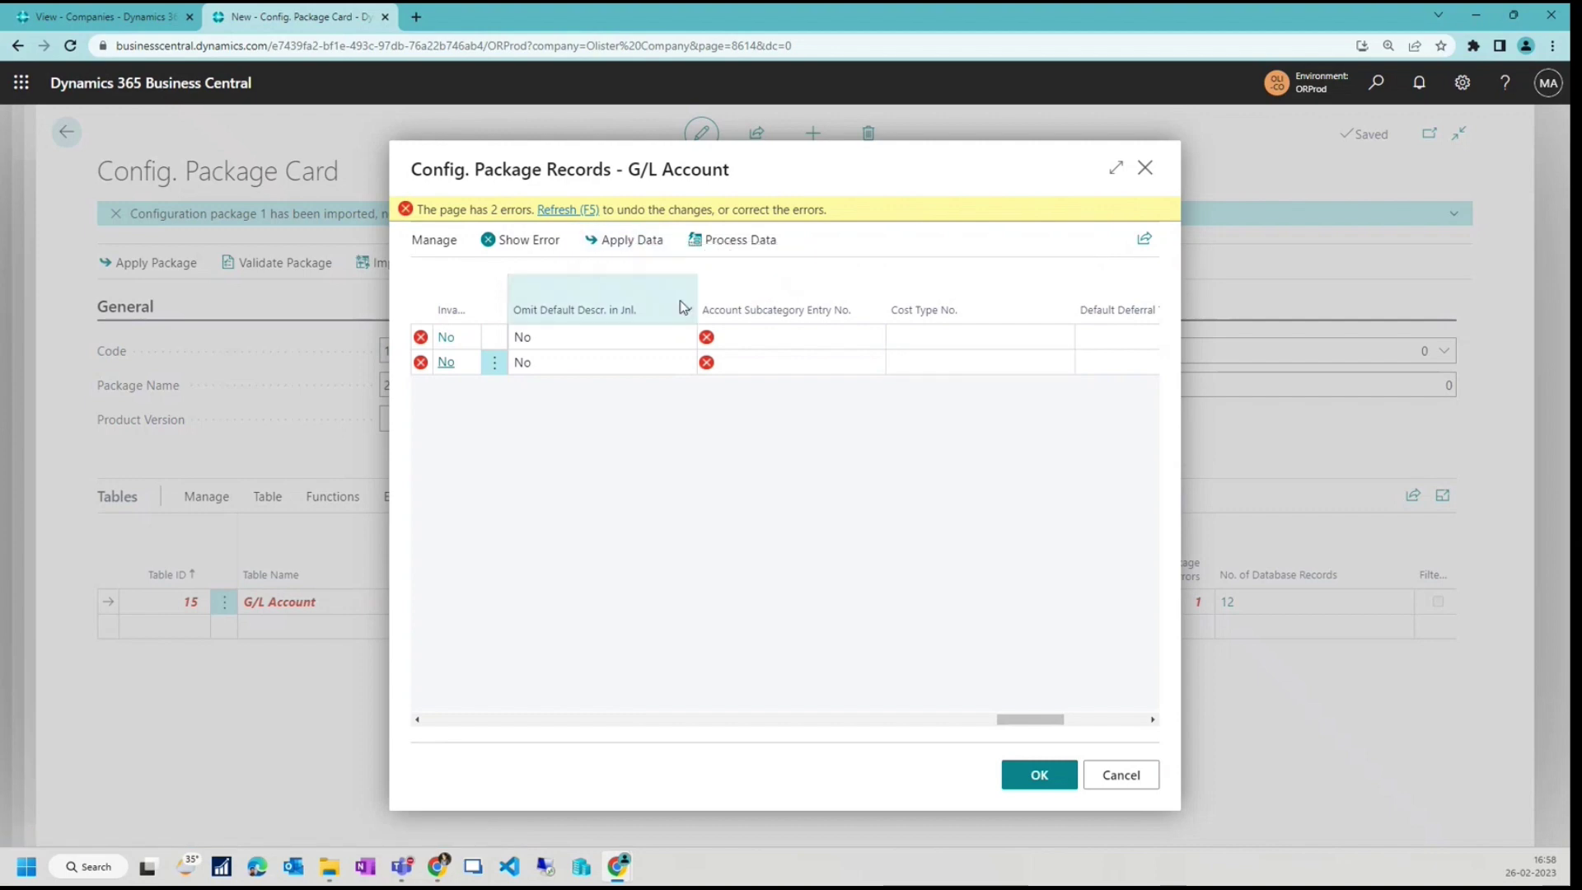
Leave the package pages, inspect account 20011's blank card, and return to Chart of Accounts.
{"action": "left_click", "coordinate": [1120, 776]}
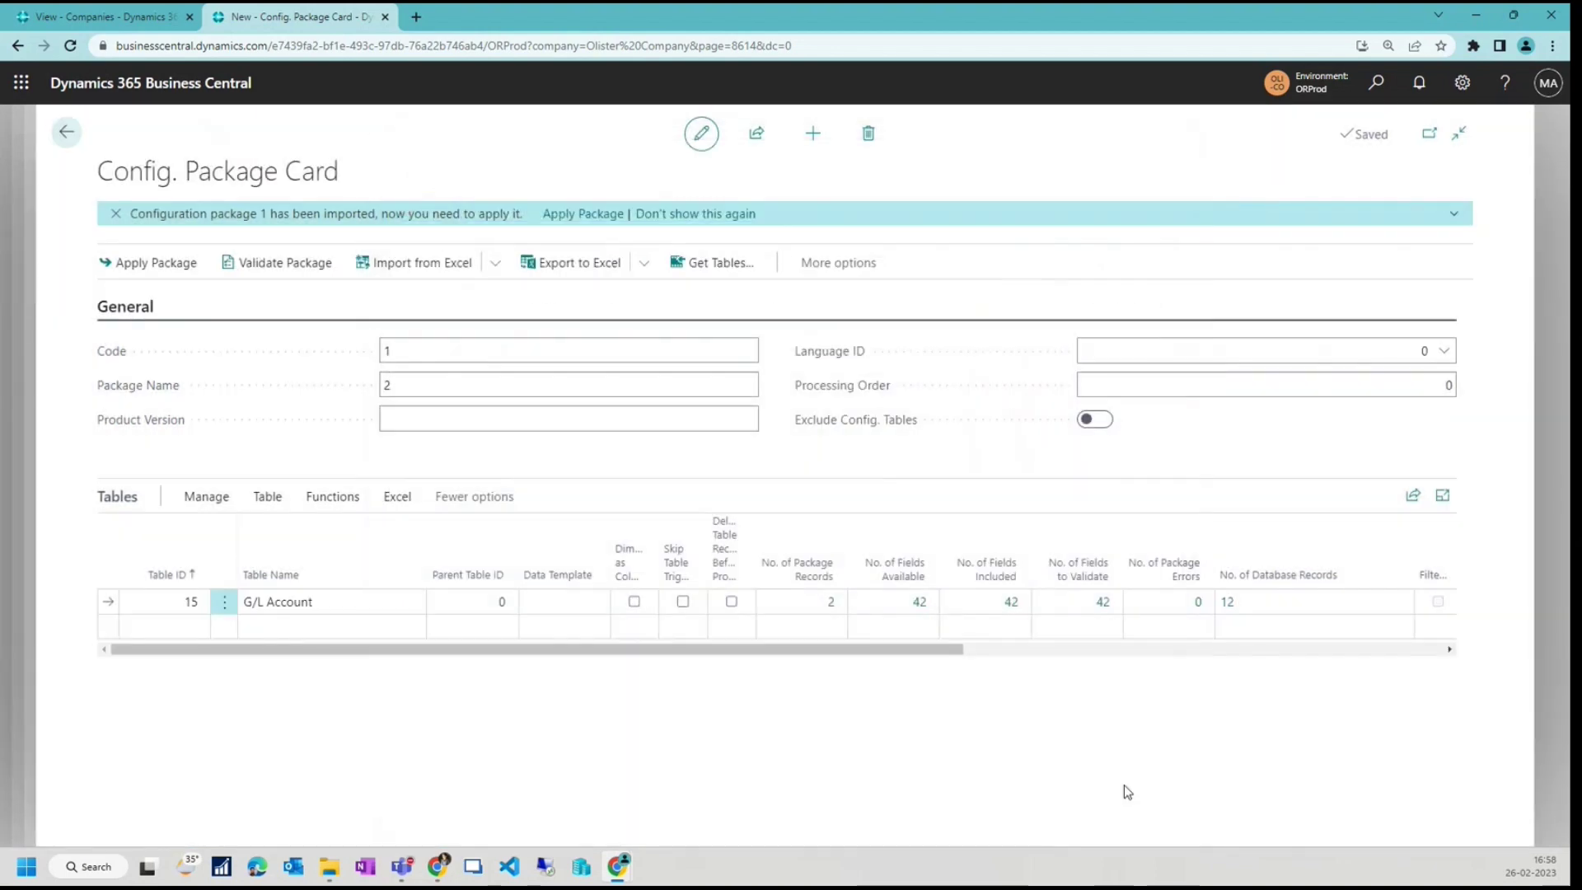
{"action": "key", "text": "Escape"}
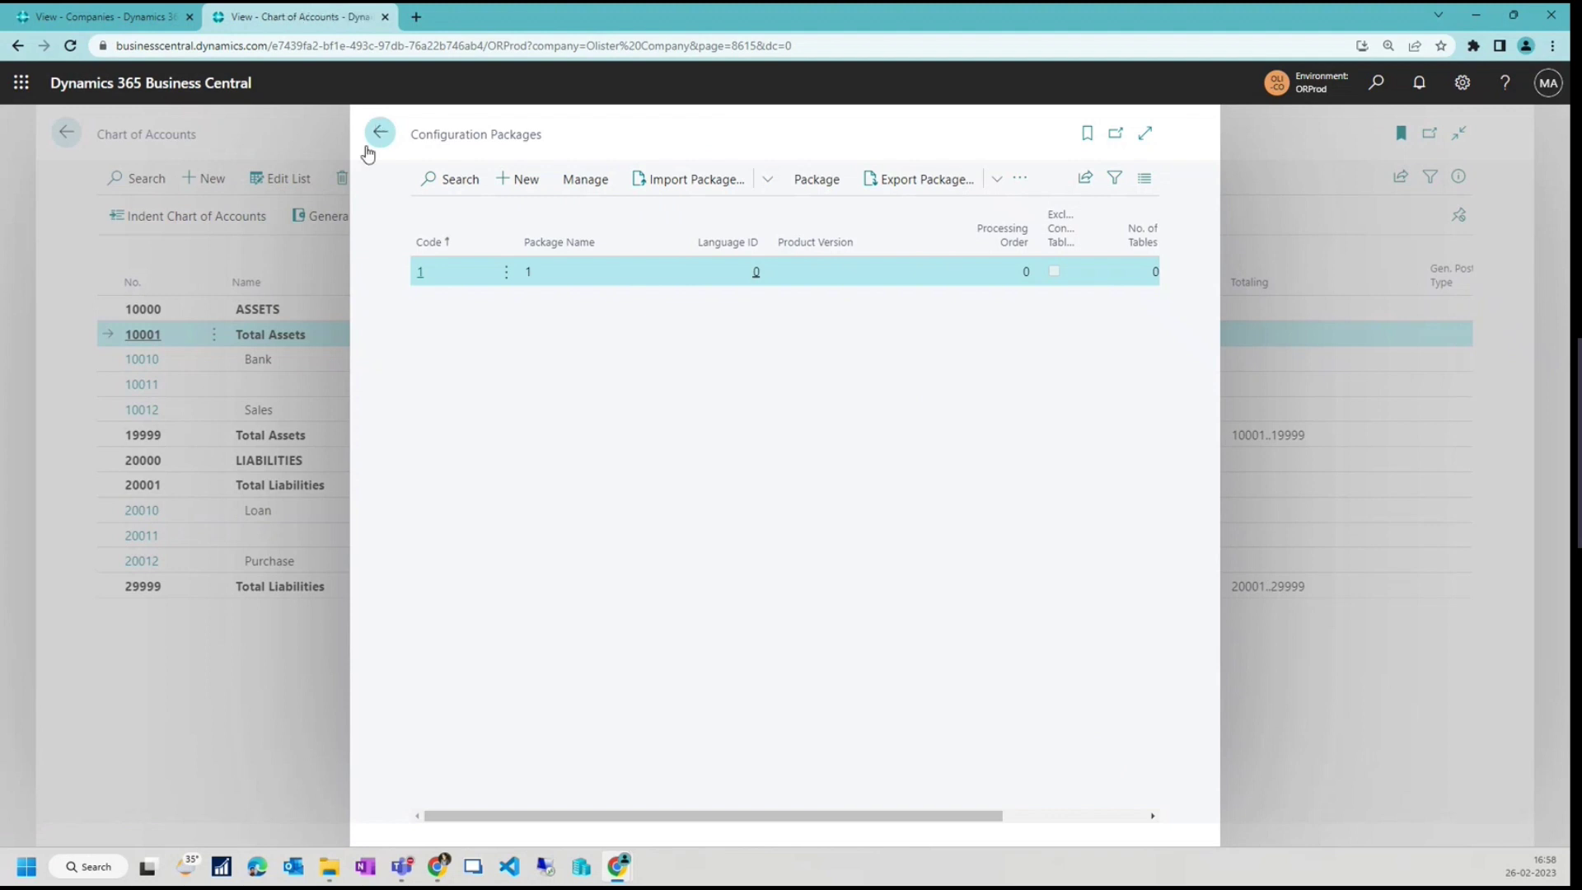
{"action": "left_click", "coordinate": [377, 134]}
{"action": "left_click", "coordinate": [141, 274]}
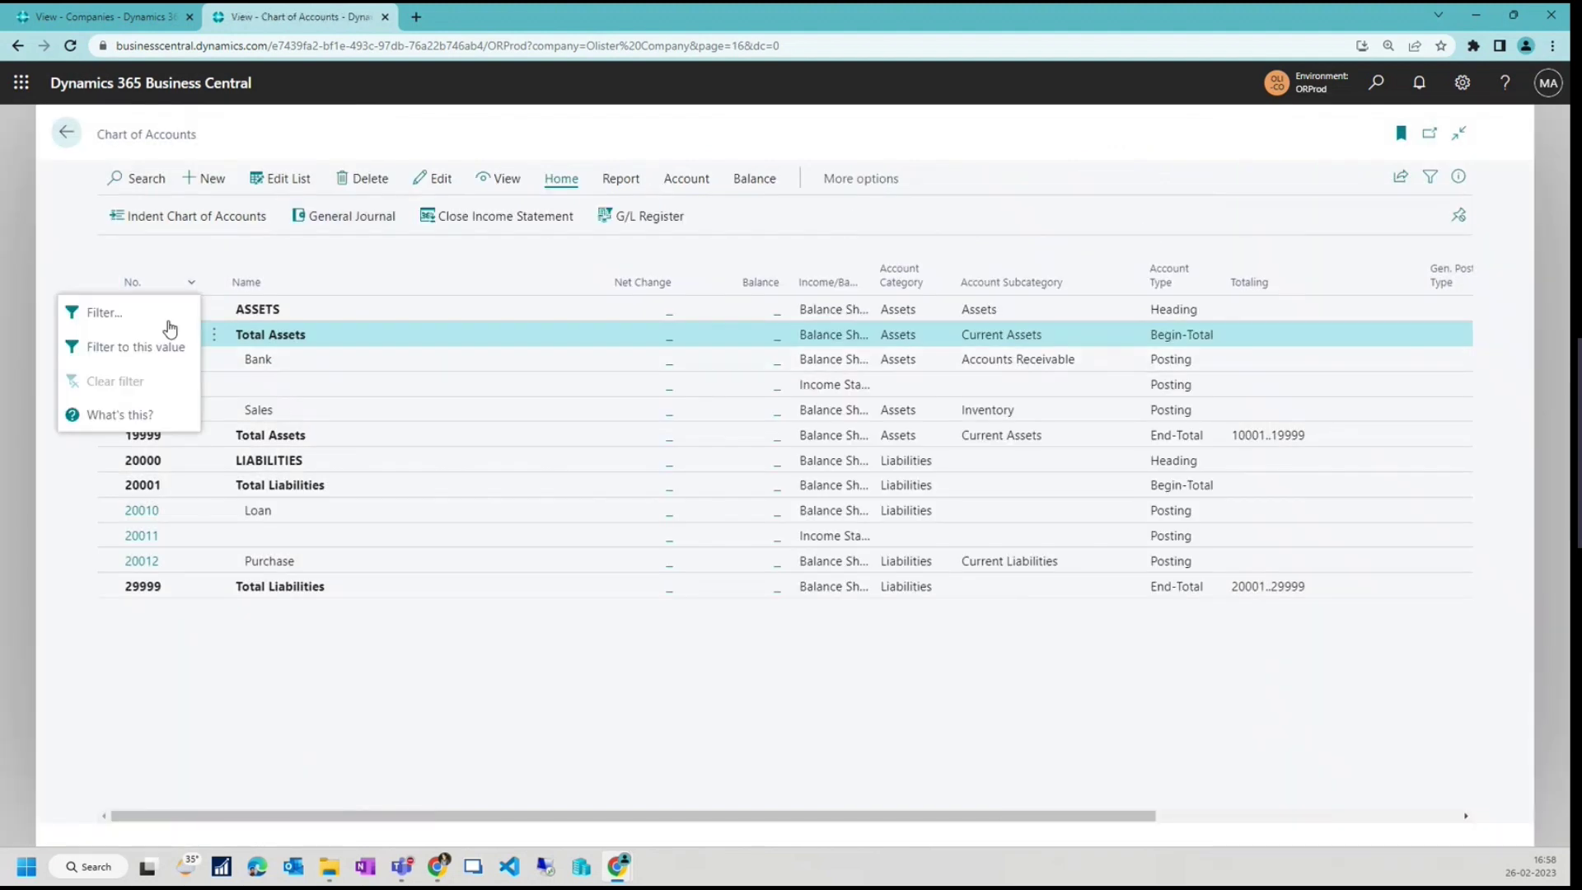
{"action": "left_click", "coordinate": [145, 544]}
{"action": "left_click", "coordinate": [142, 536]}
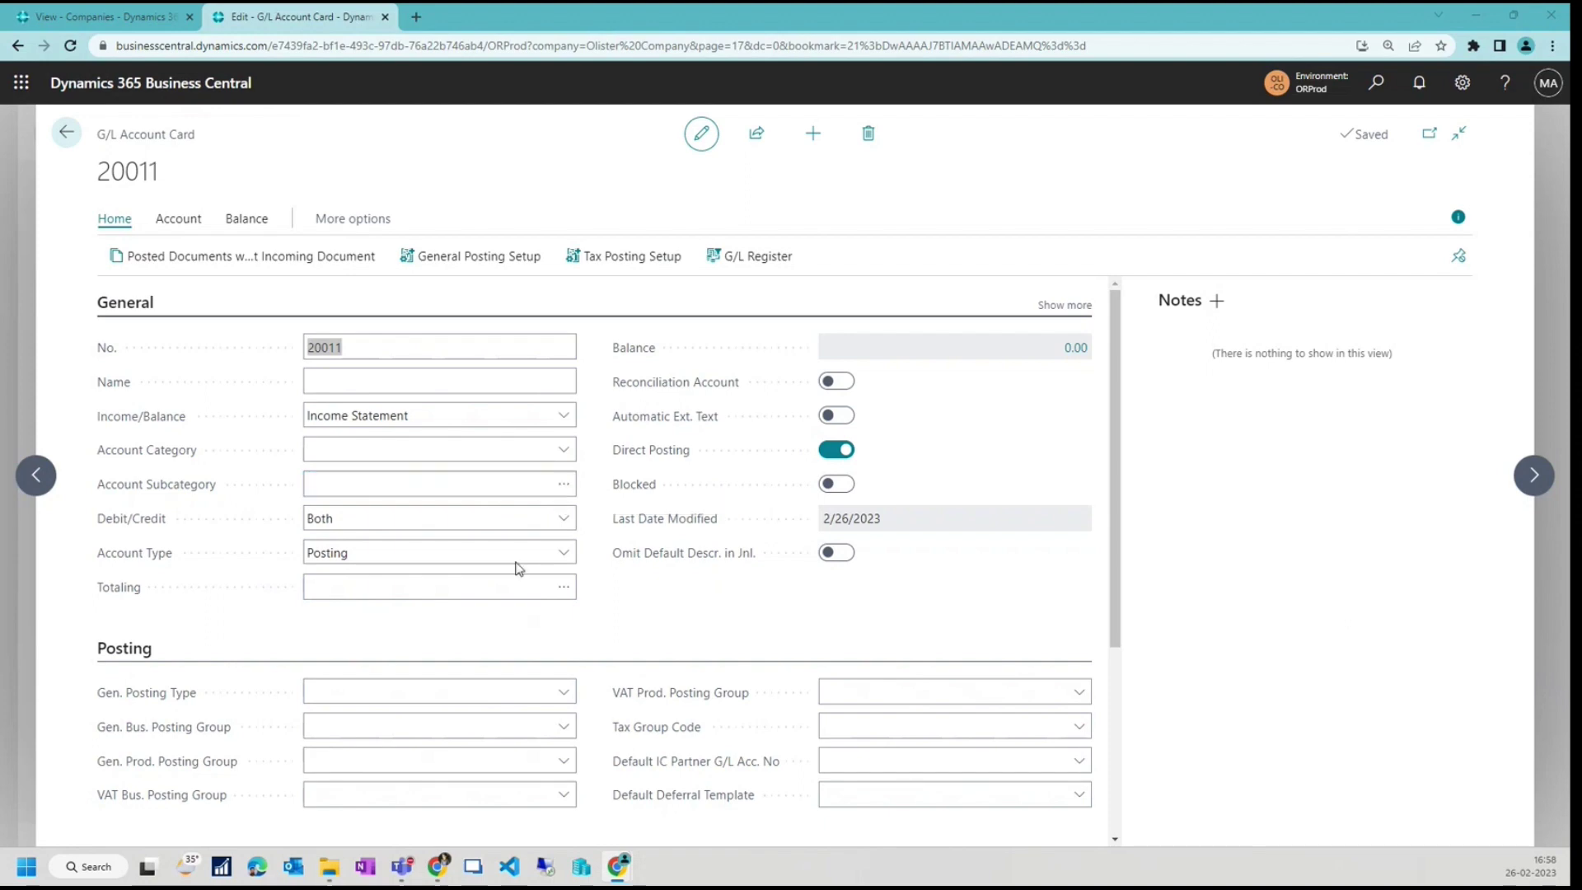
{"action": "left_click", "coordinate": [66, 135]}
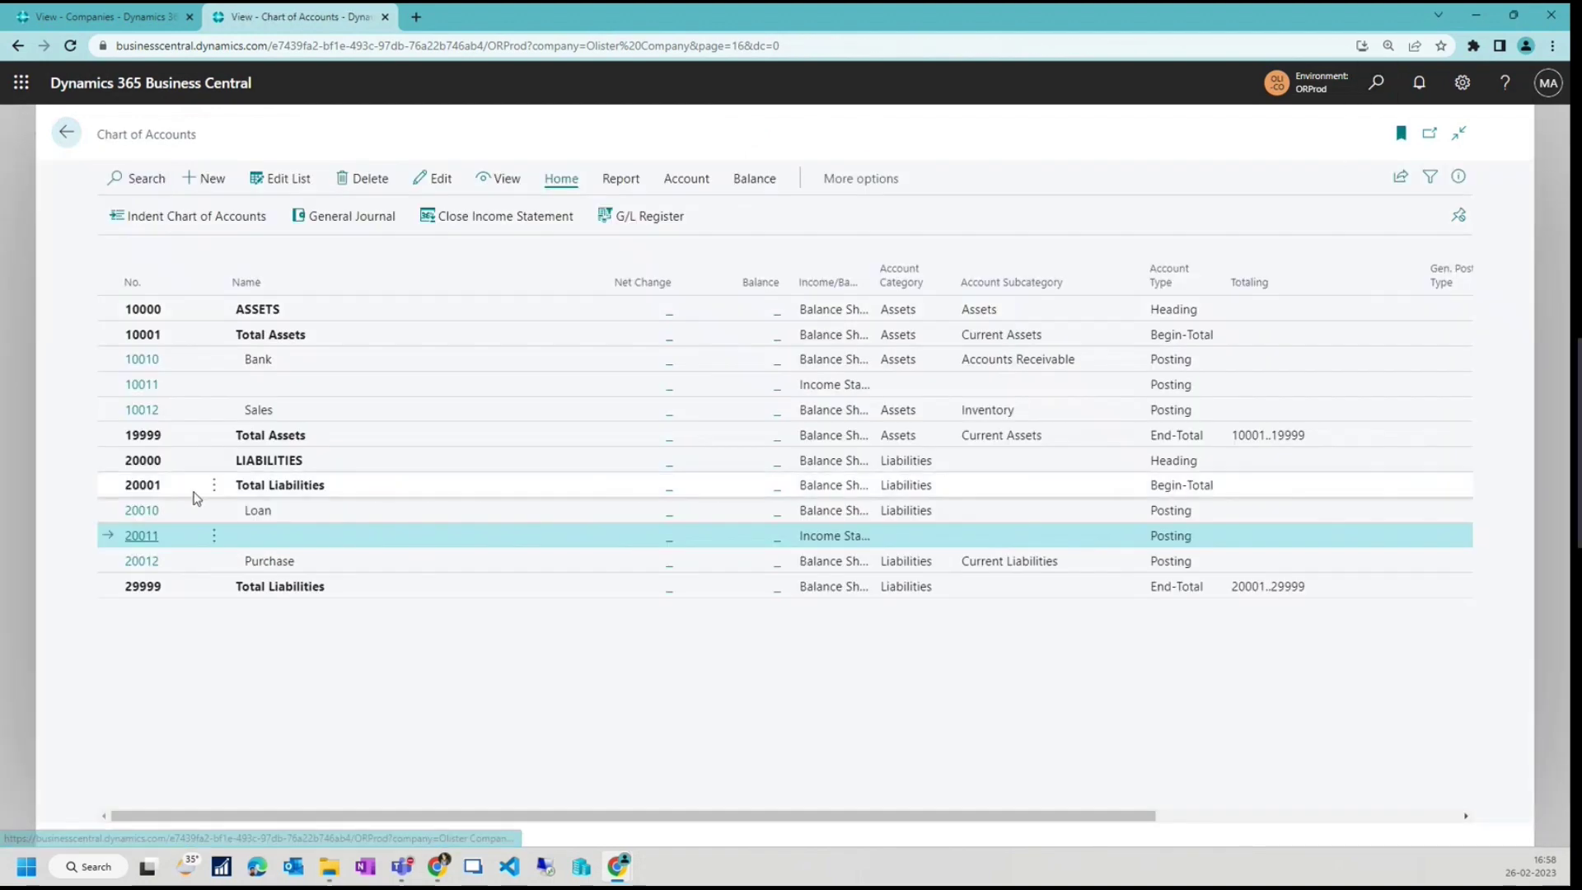
Search 'config' and open configuration package 1 from Configuration Packages.
{"action": "key", "text": "alt+q"}
{"action": "type", "text": "c"}
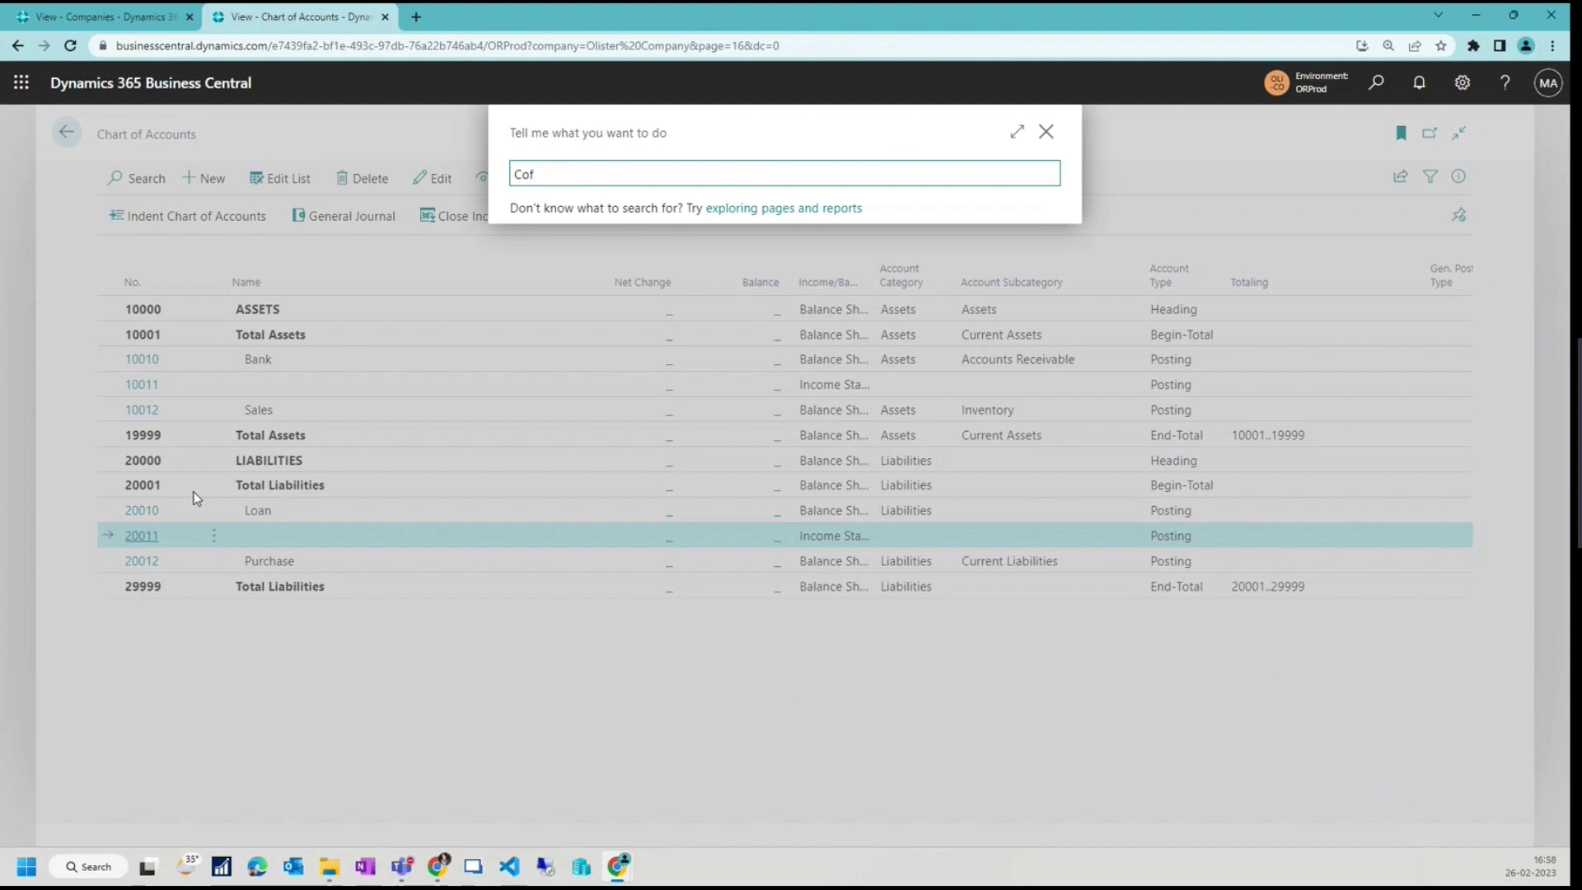
{"action": "key", "text": "BackSpace"}
{"action": "type", "text": "nfig Packa"}
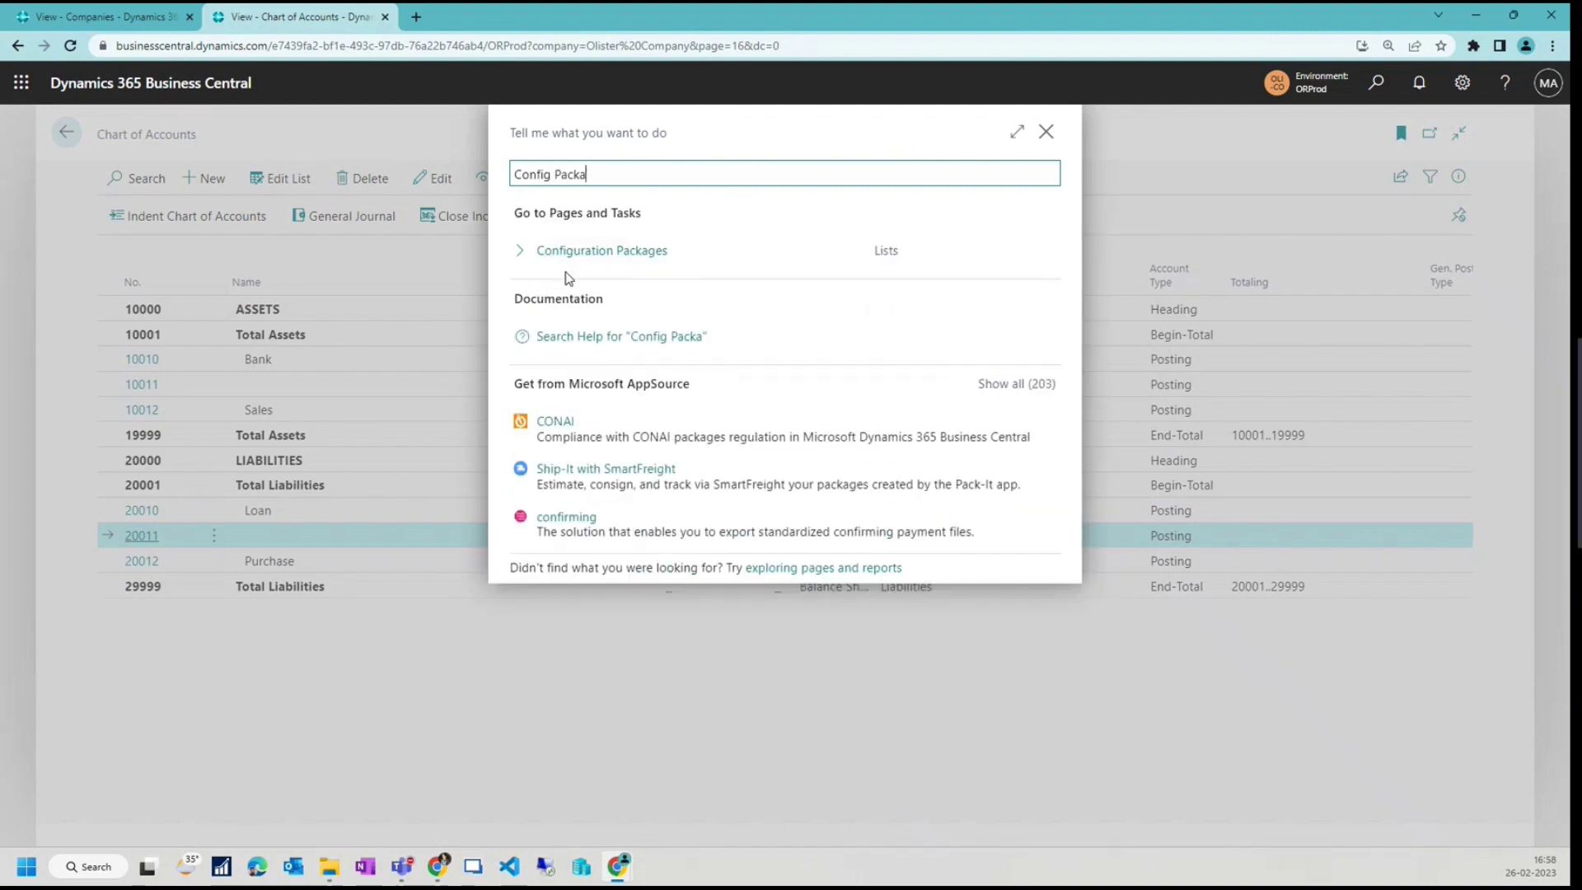
{"action": "left_click", "coordinate": [601, 251]}
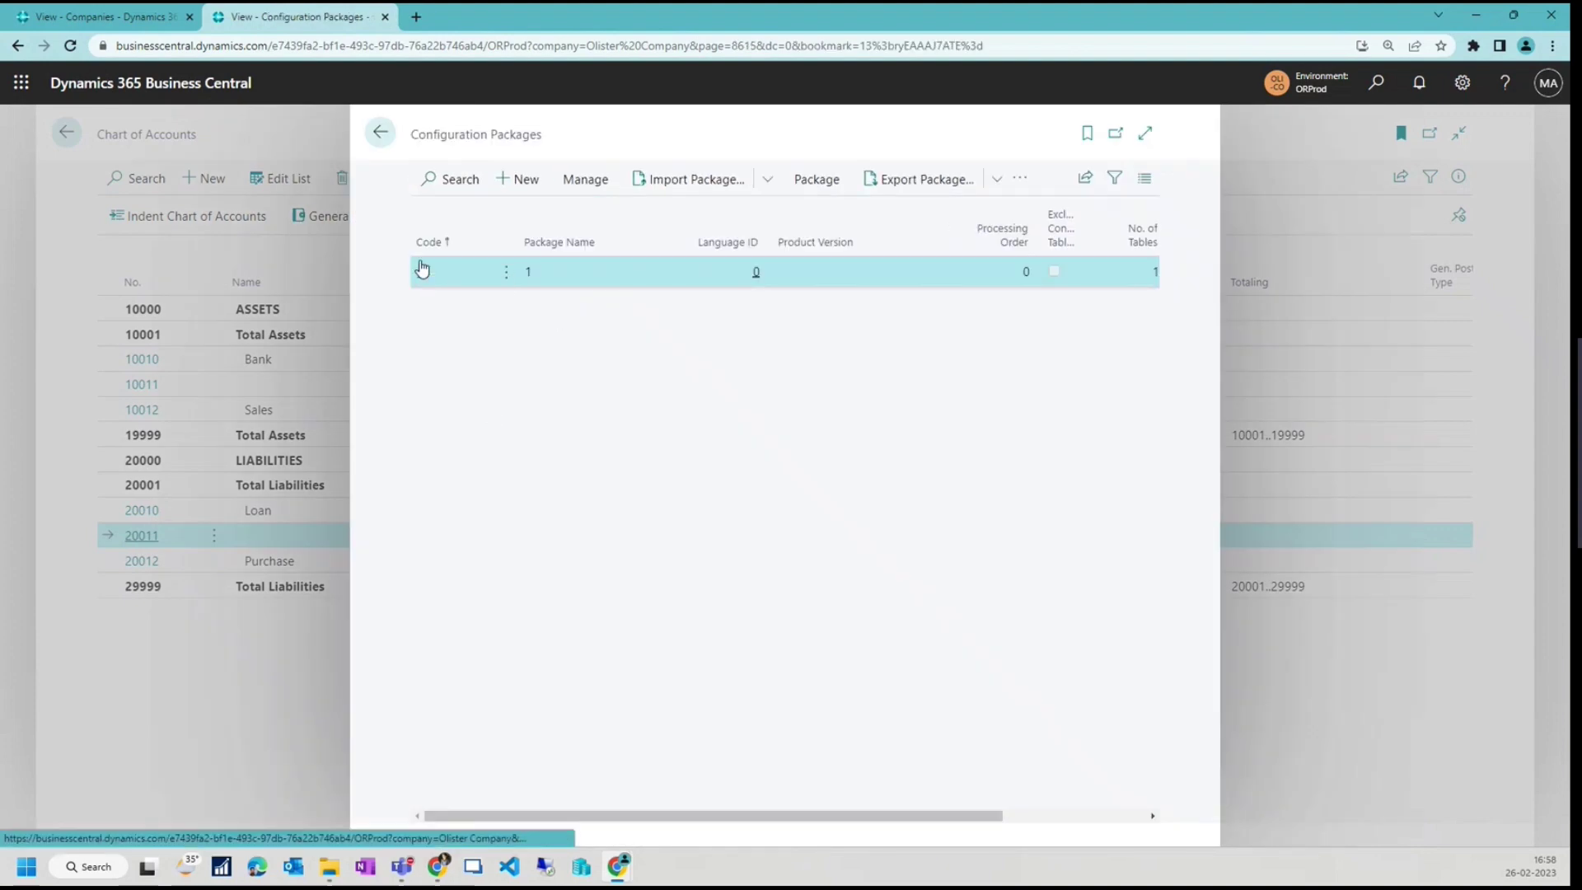
{"action": "left_click", "coordinate": [422, 268]}
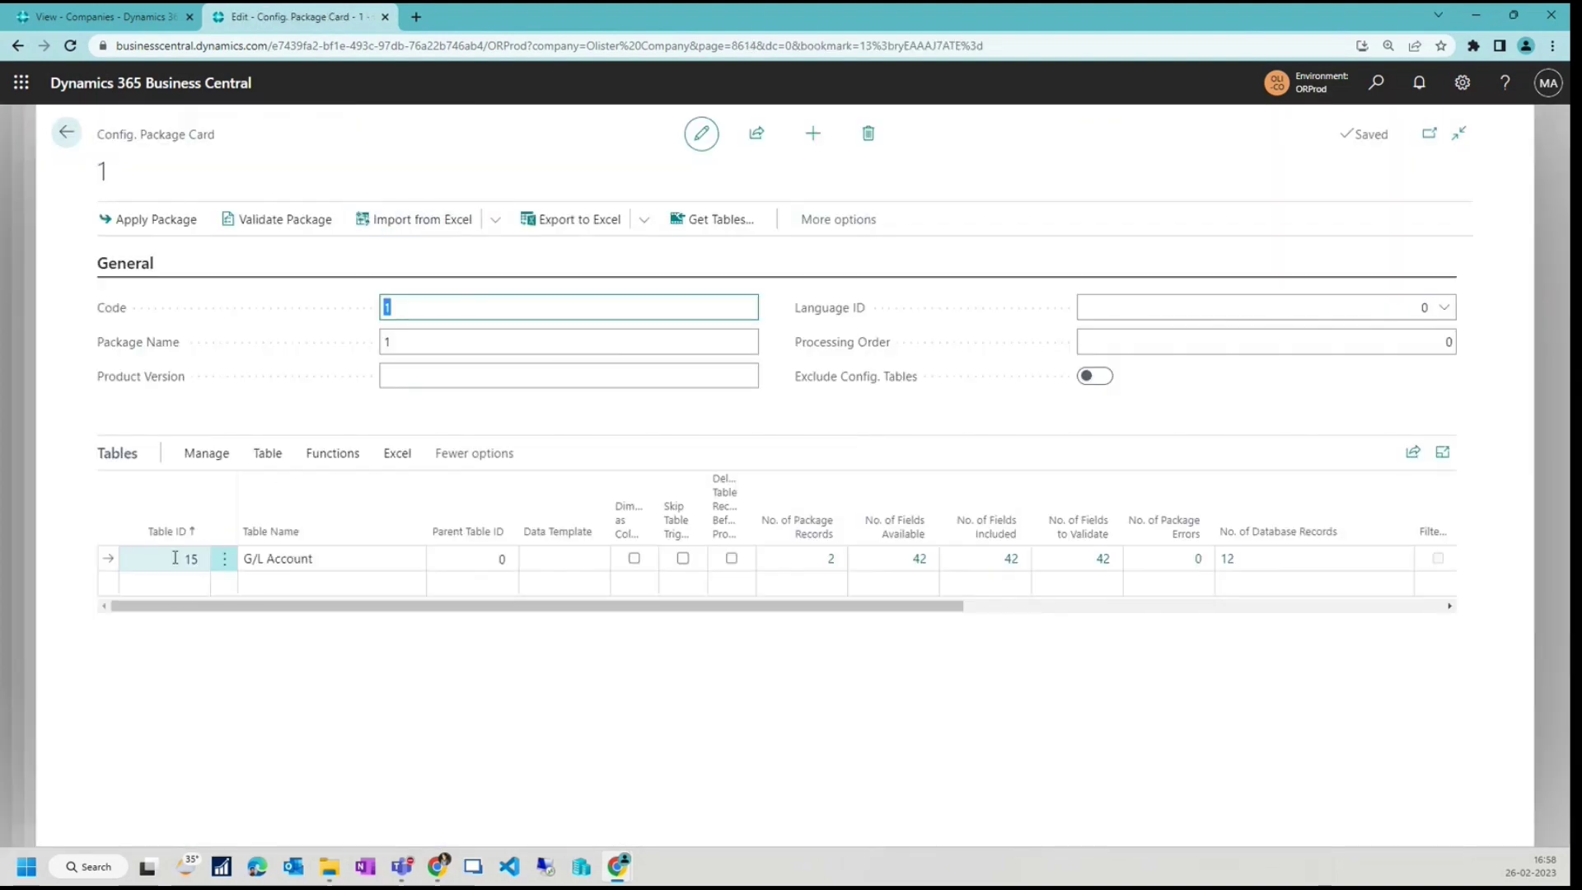
In the G/L Account table's fields, exclude Account Category and Account Subcategory.
{"action": "left_click", "coordinate": [267, 454]}
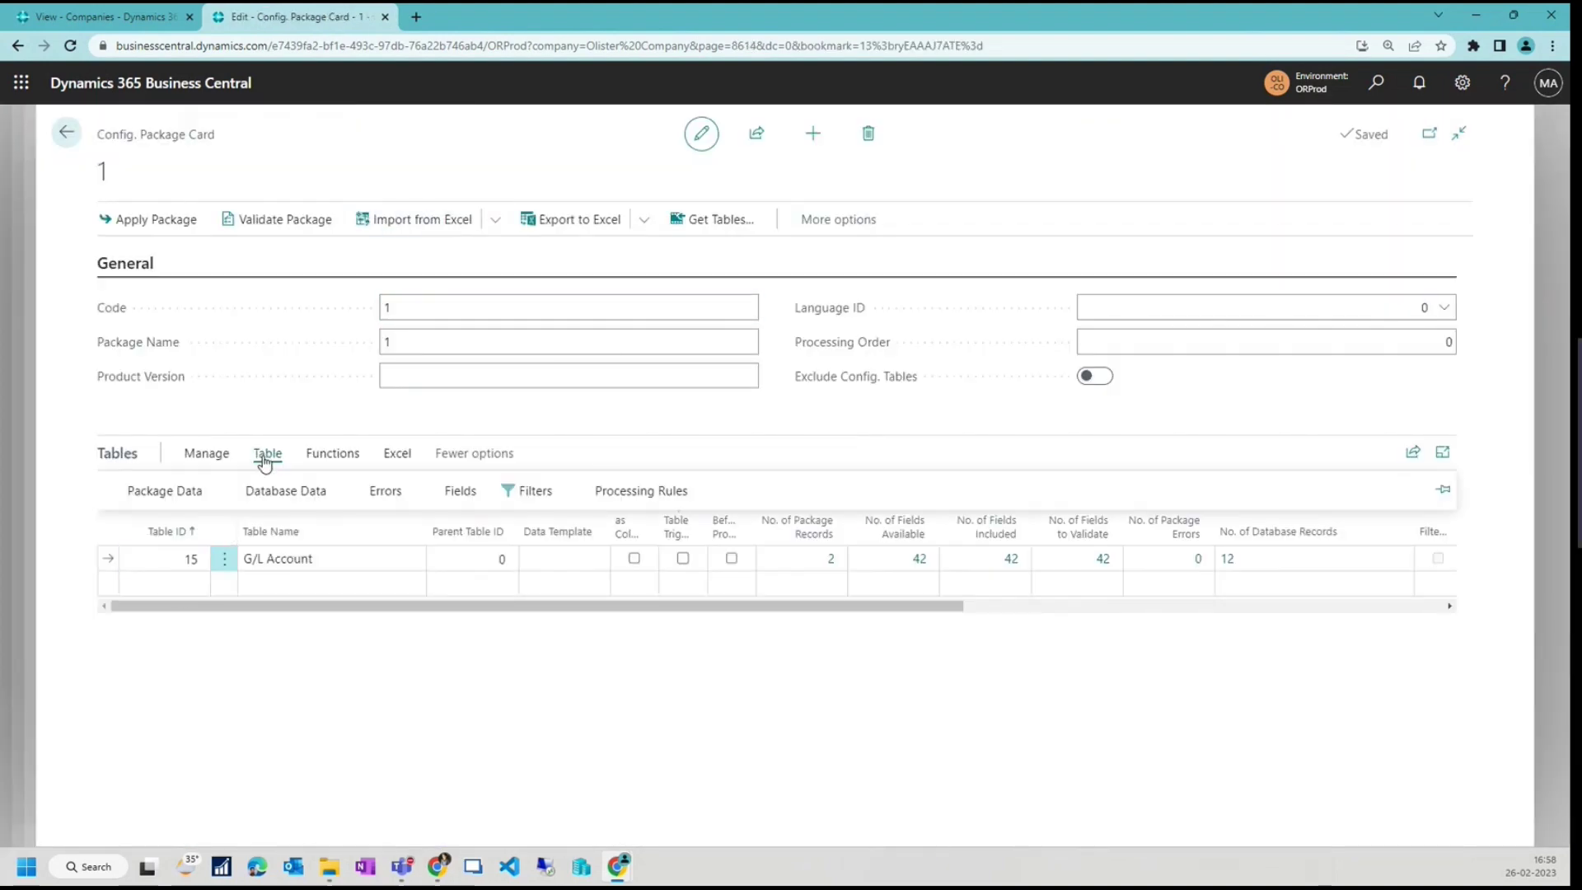
{"action": "left_click", "coordinate": [461, 491]}
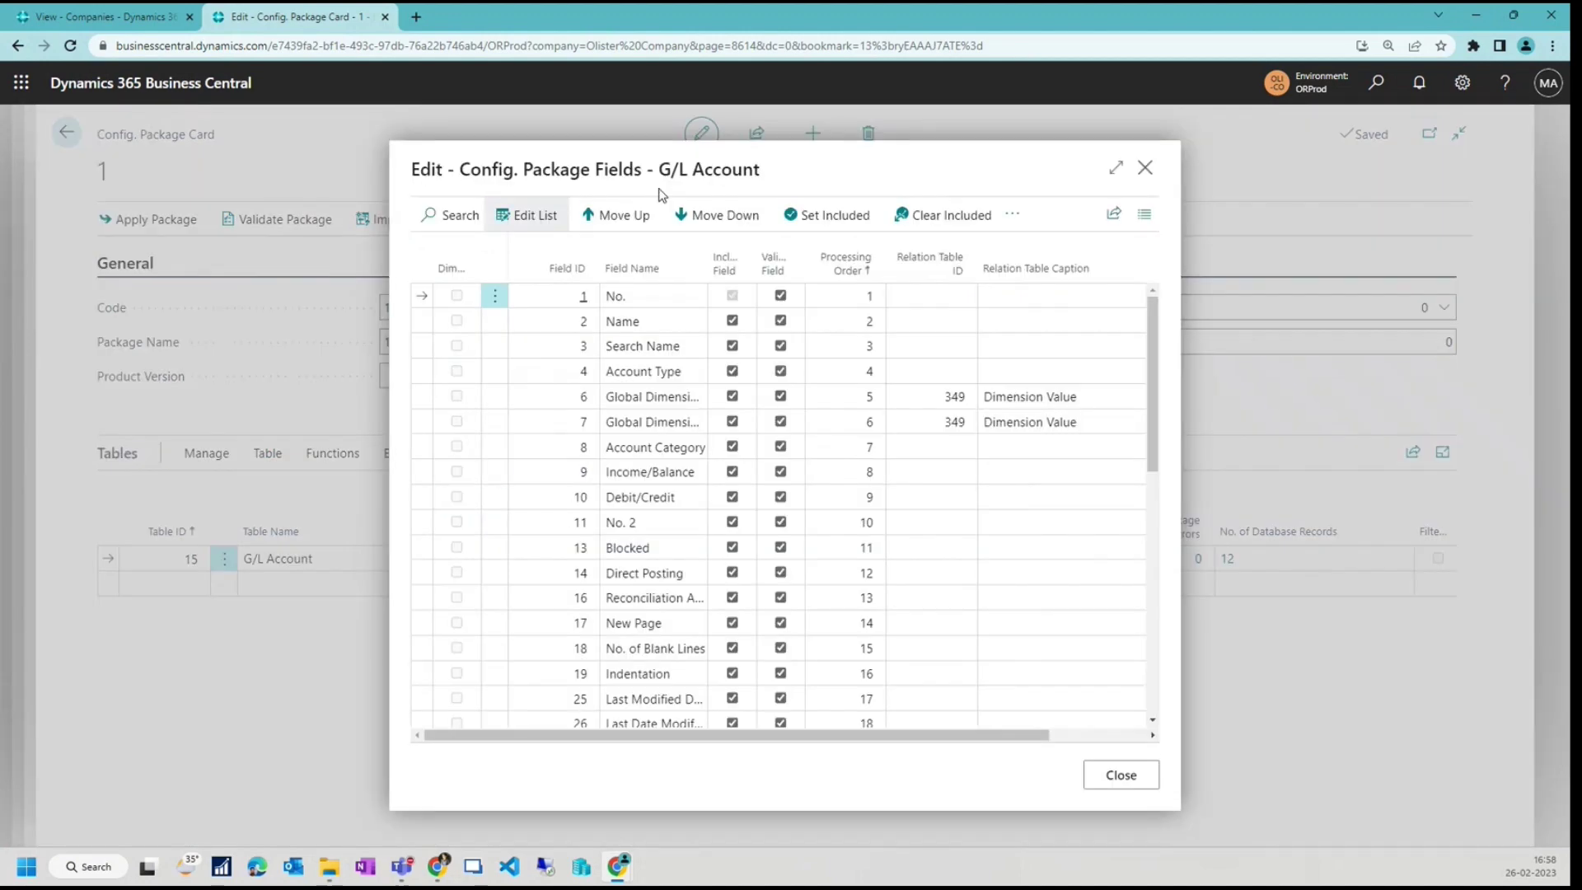
{"action": "type", "text": "Cateo"}
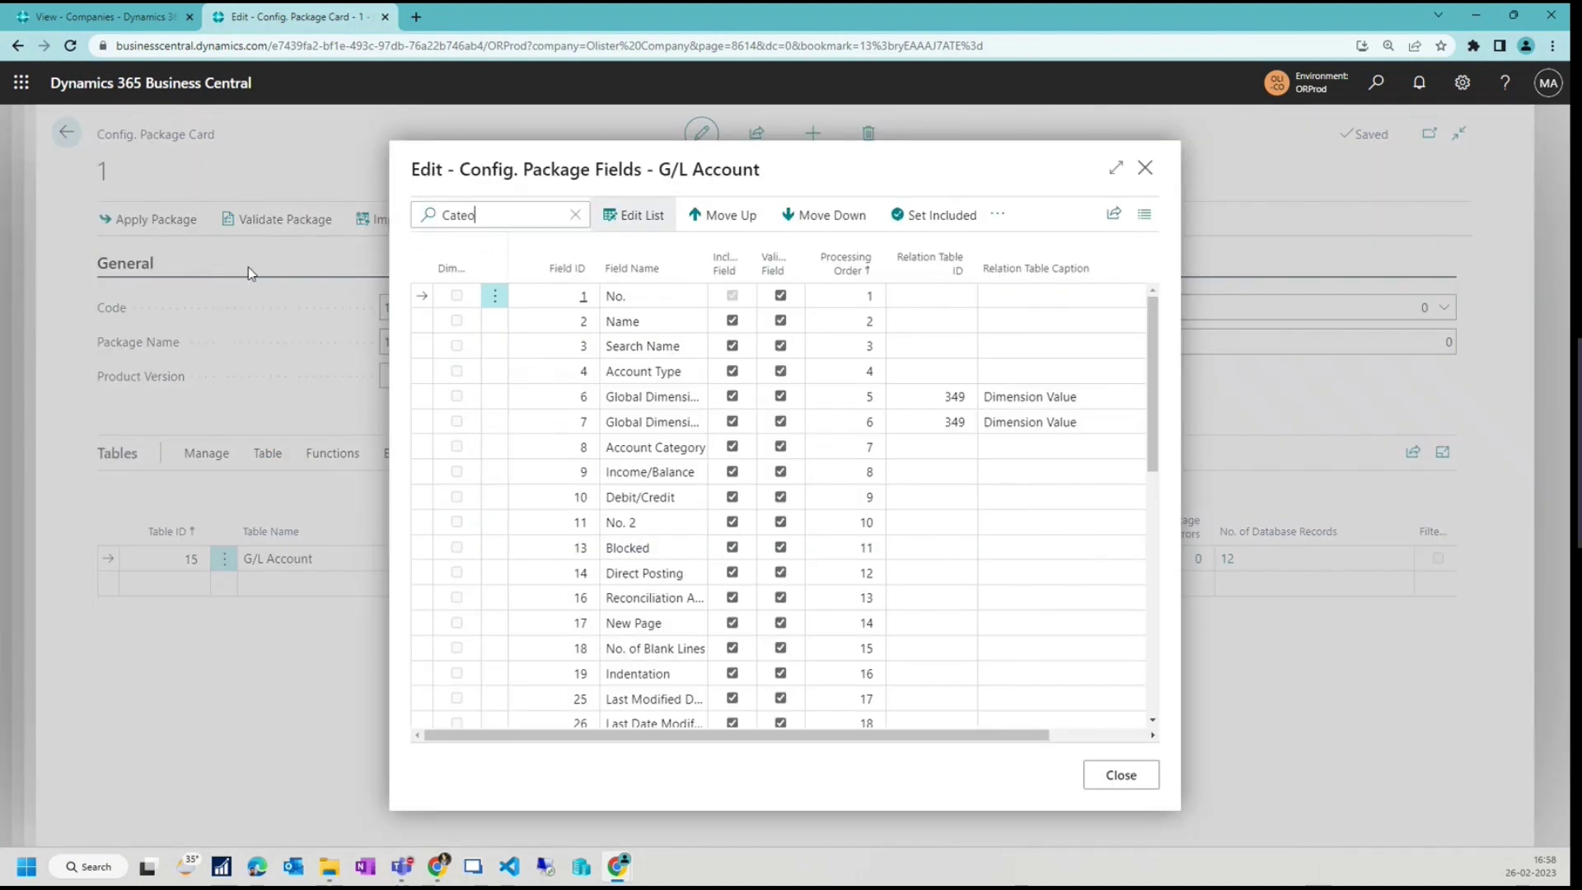
{"action": "key", "text": "BackSpace"}
{"action": "type", "text": "gory"}
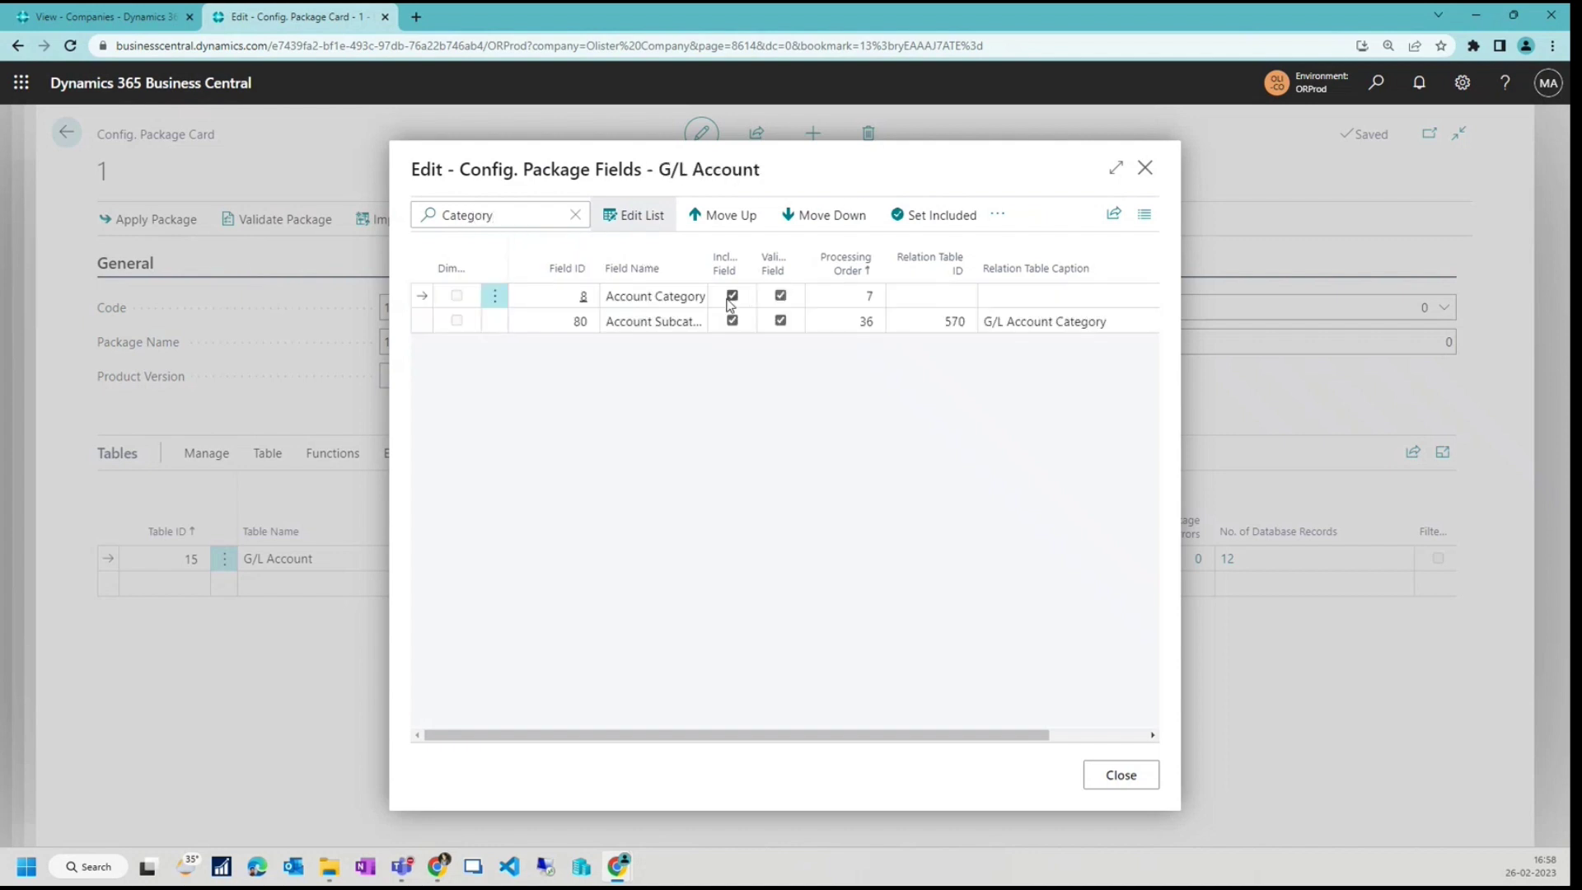
{"action": "left_click", "coordinate": [732, 321]}
{"action": "left_click", "coordinate": [781, 320]}
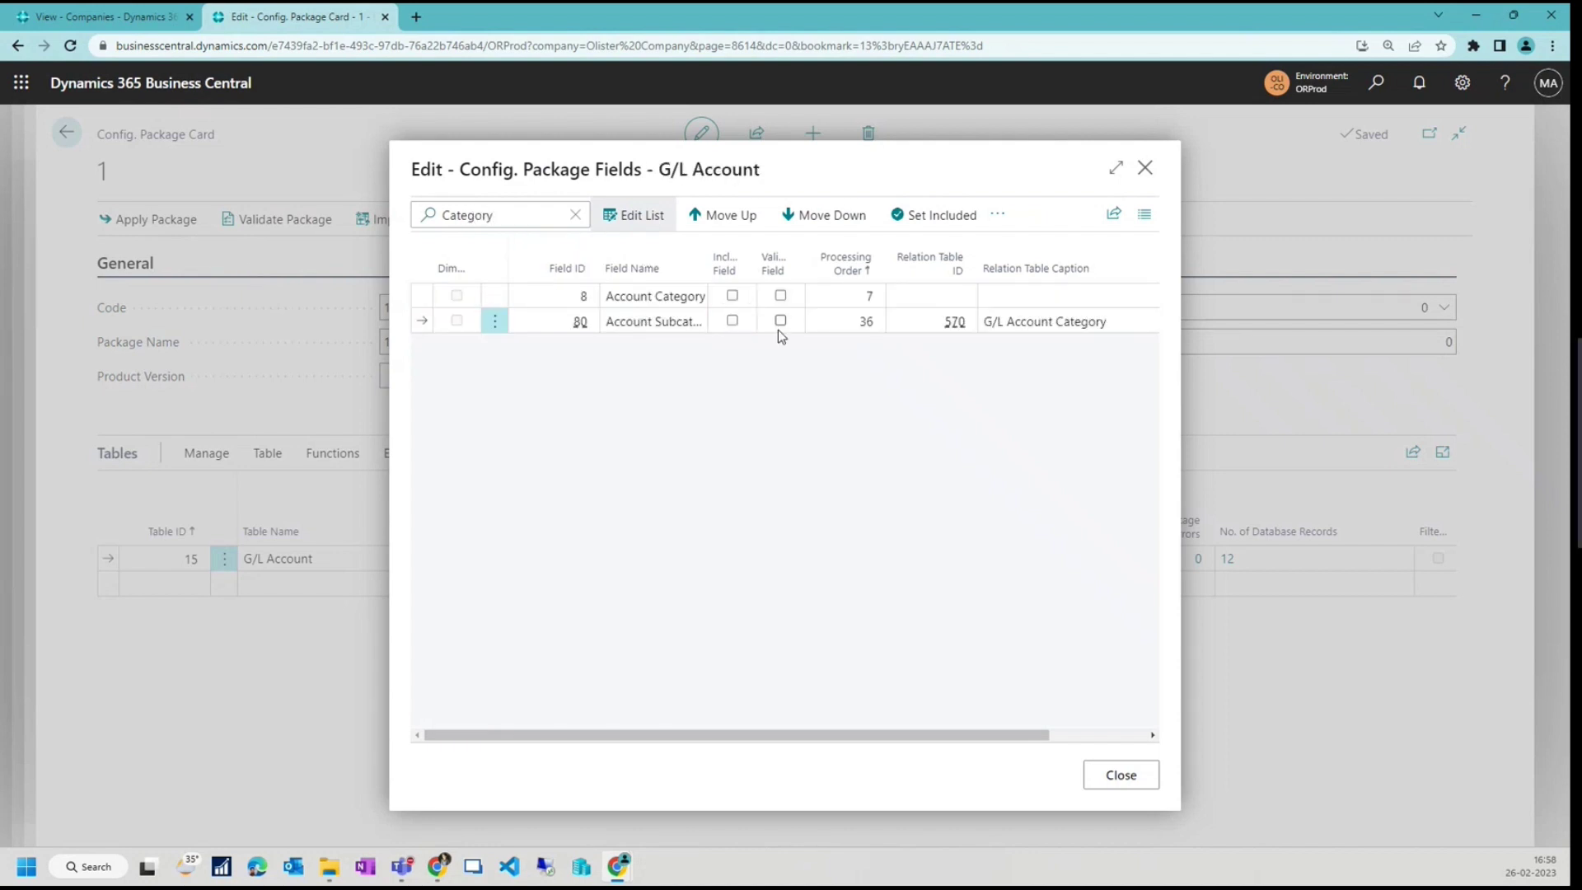
Apply both G/L Account package records (10011, 20011), leaving 0 records, and close the package card.
{"action": "left_click", "coordinate": [1130, 784]}
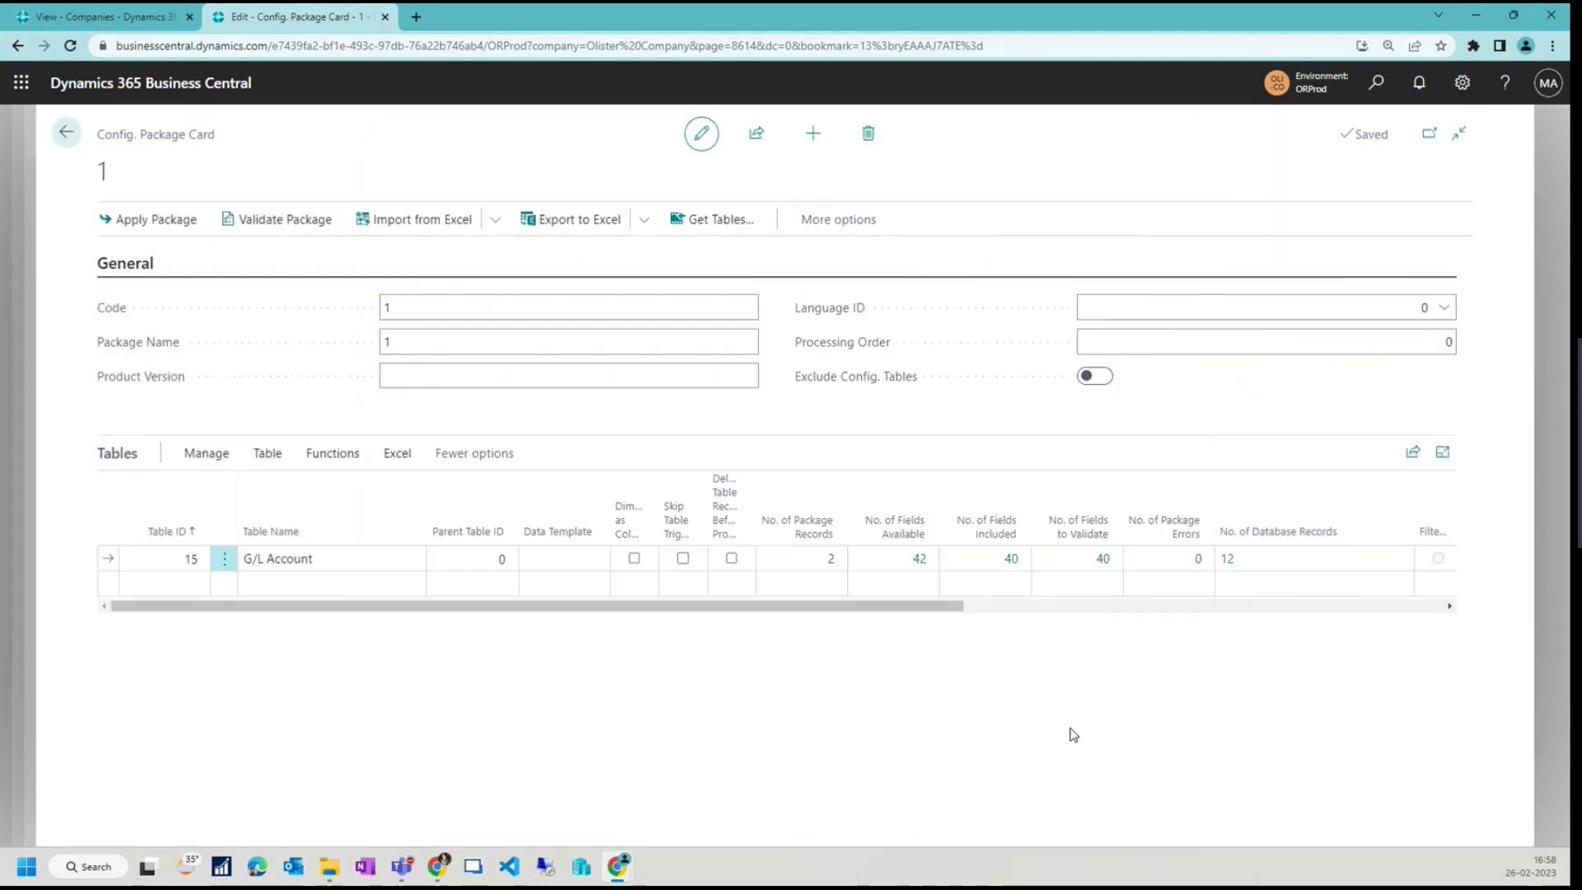
{"action": "left_click", "coordinate": [828, 557]}
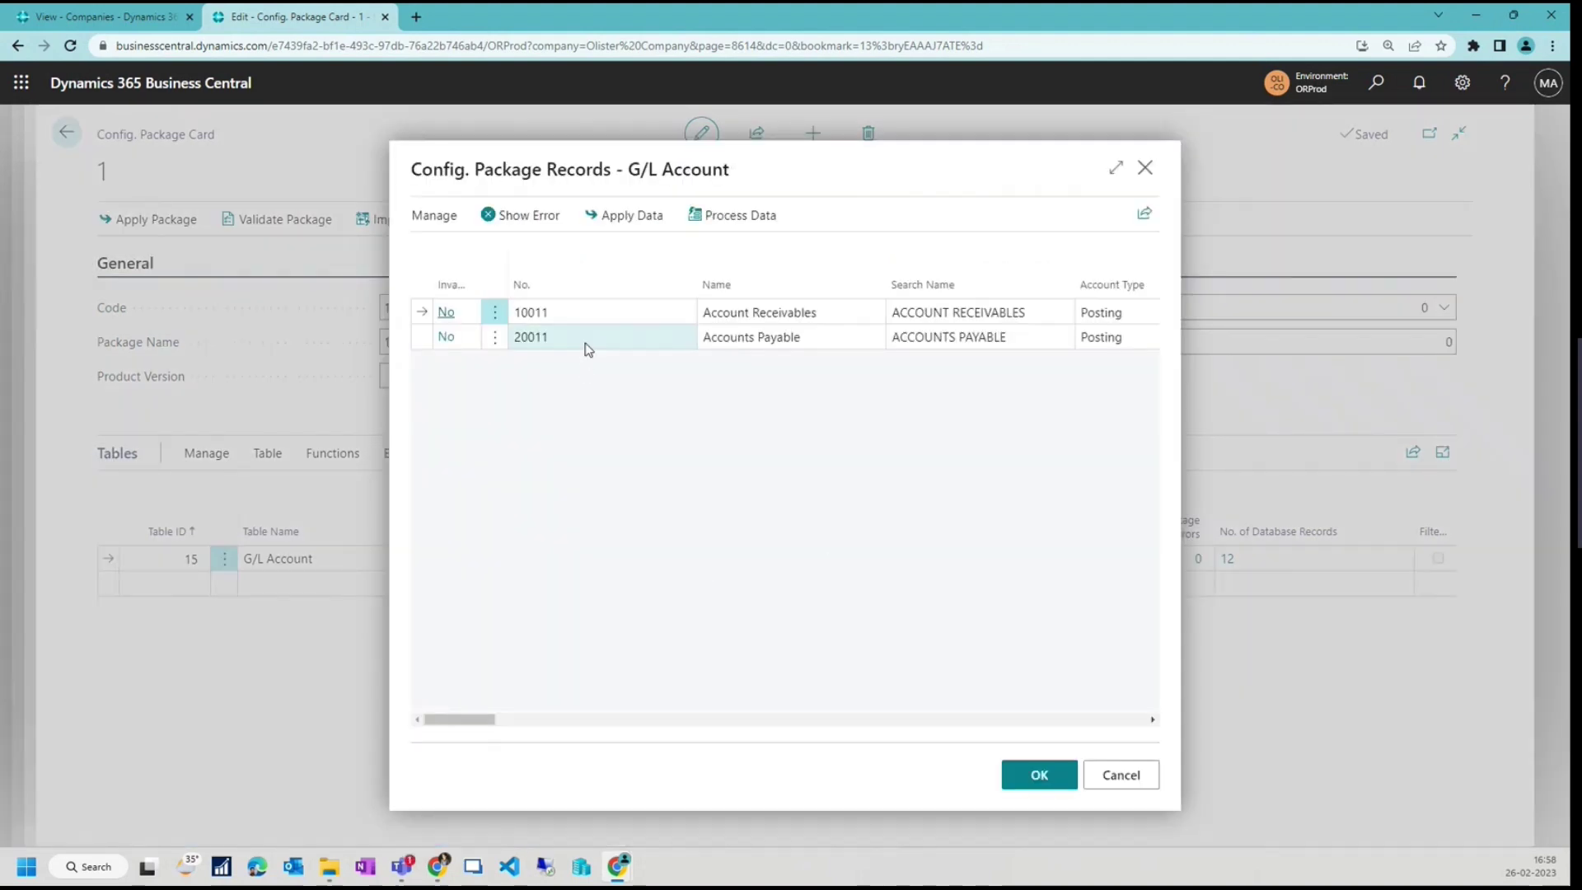
{"action": "left_click", "coordinate": [585, 341], "text": "shift"}
{"action": "left_click", "coordinate": [624, 234]}
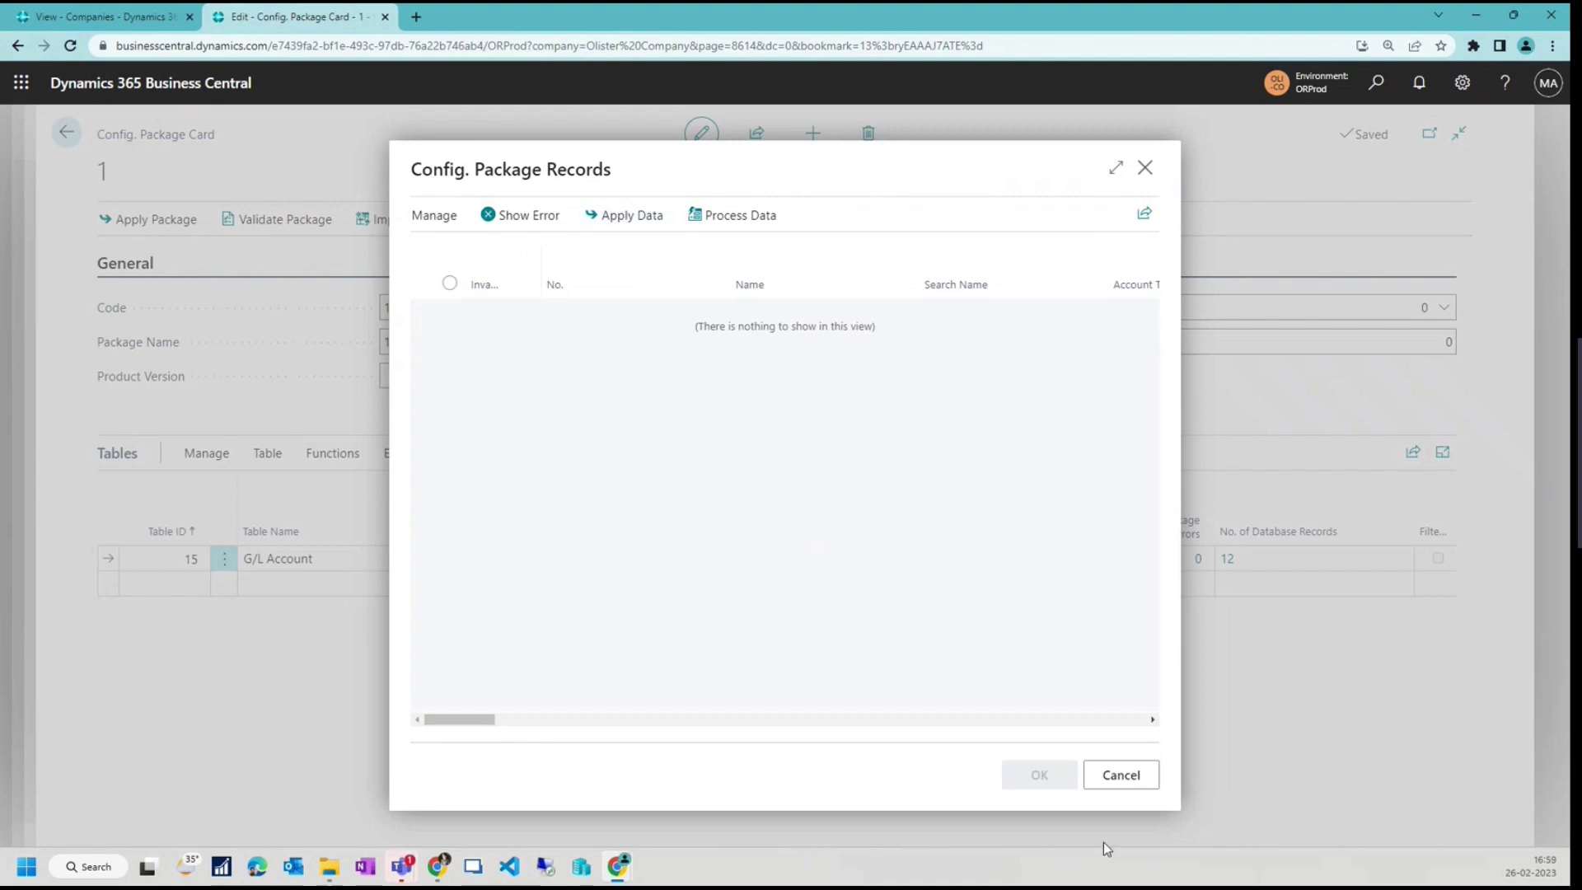
{"action": "left_click", "coordinate": [1129, 778]}
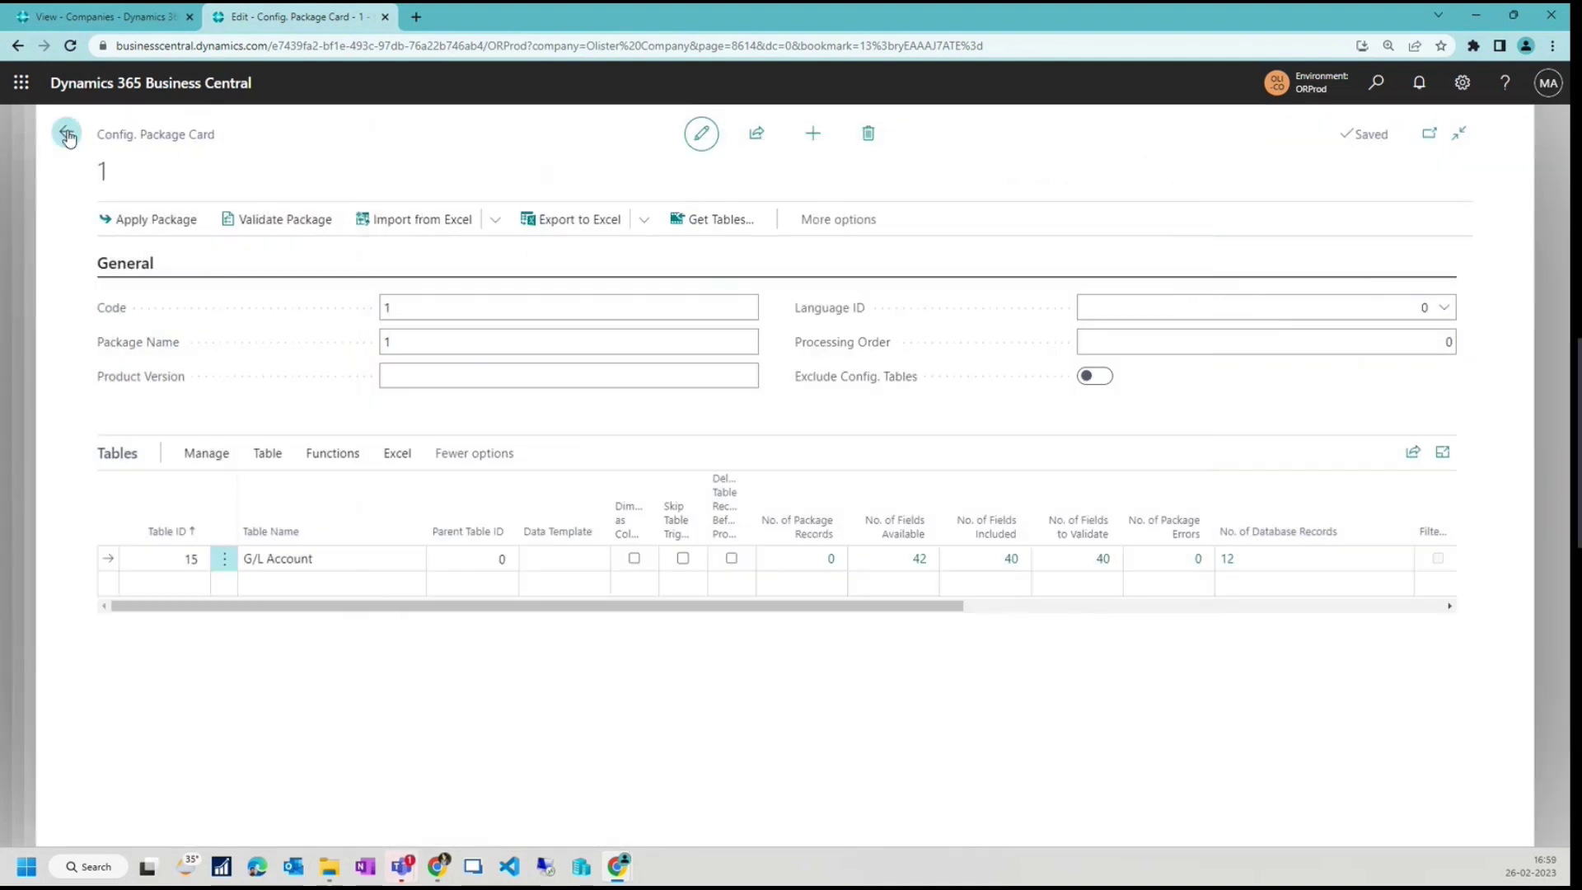
{"action": "left_click", "coordinate": [66, 134]}
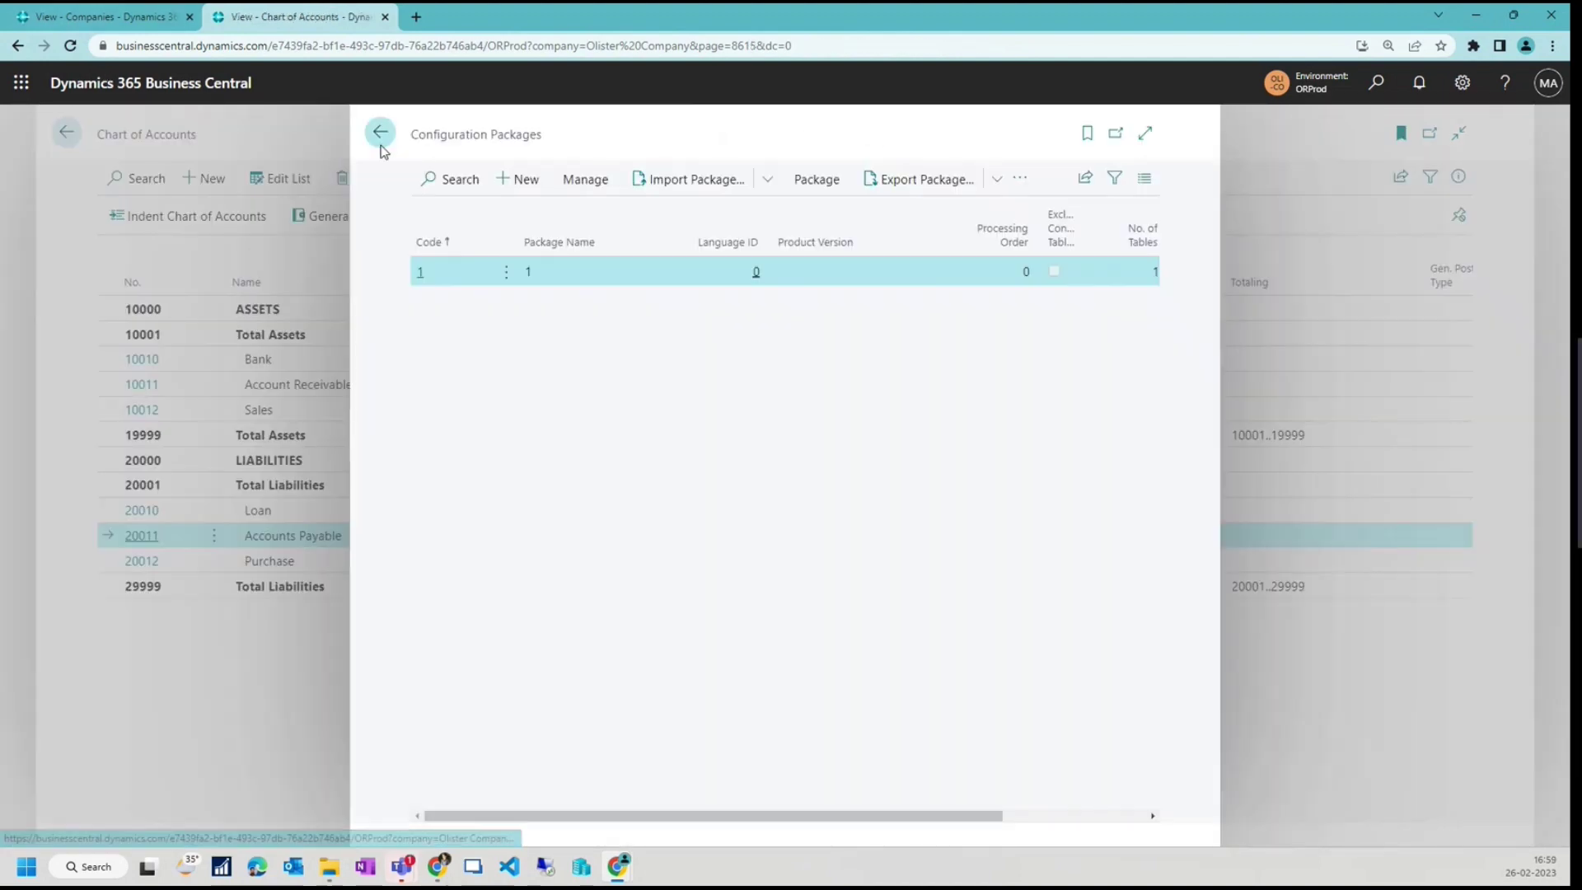
Close the Configuration Packages list to view 10011 Account Receivables and 20011 Accounts Payable.
{"action": "left_click", "coordinate": [380, 139]}
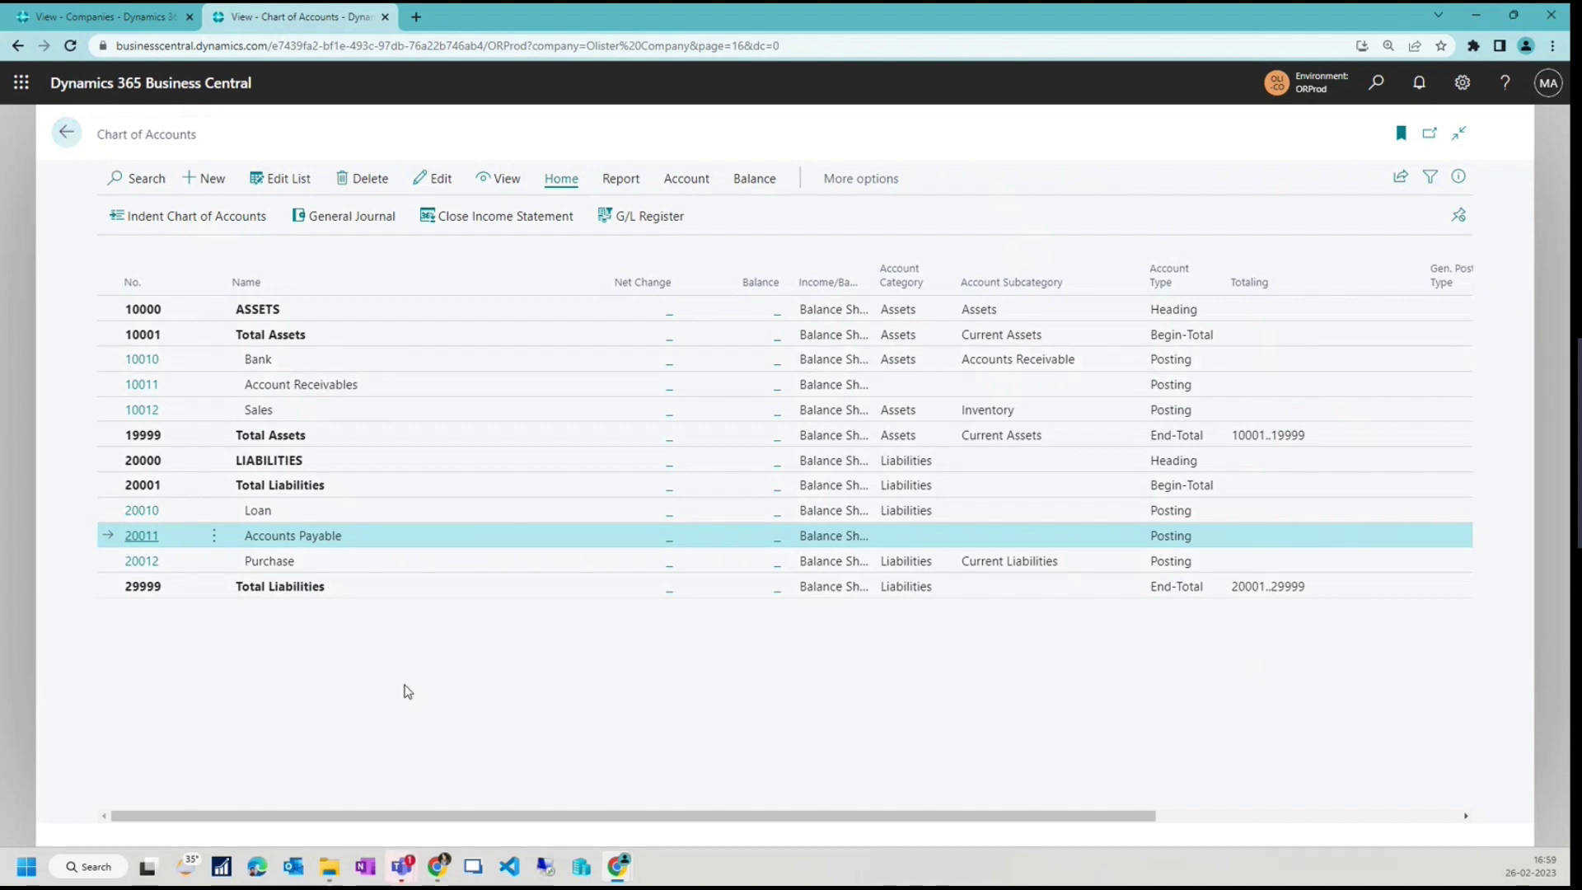
{"action": "mouse_move", "coordinate": [404, 872]}
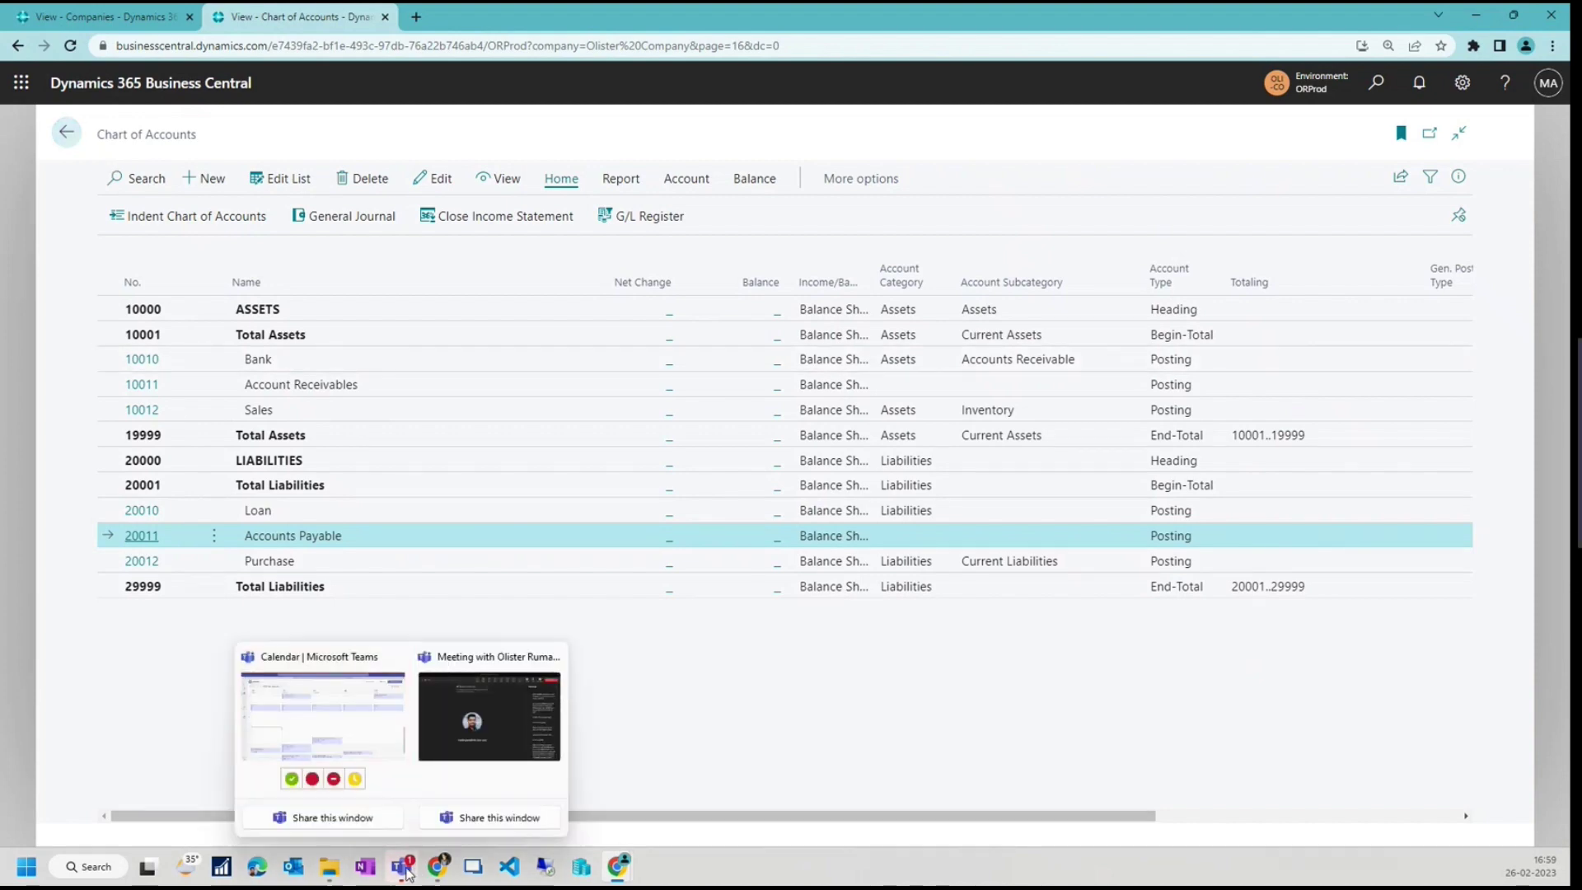